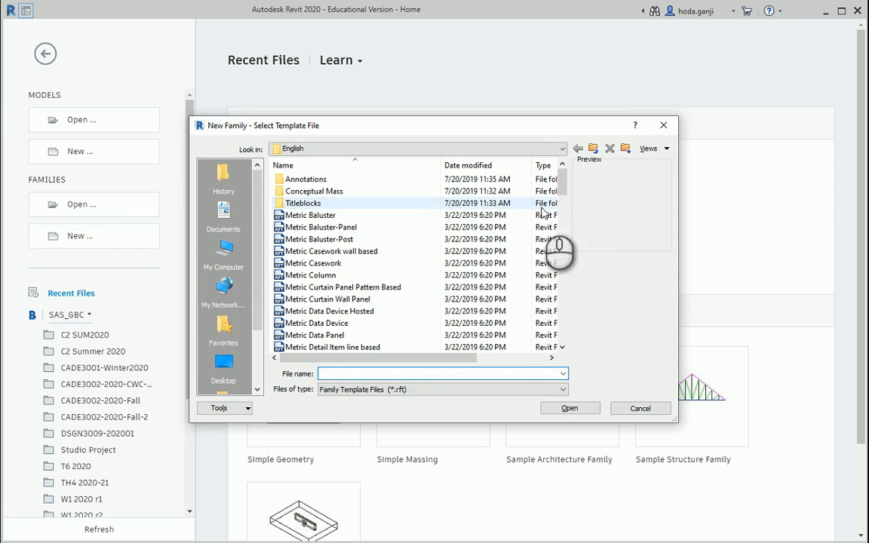
Create a new family from the Metric Furniture template
scroll(396, 255, down, 9)
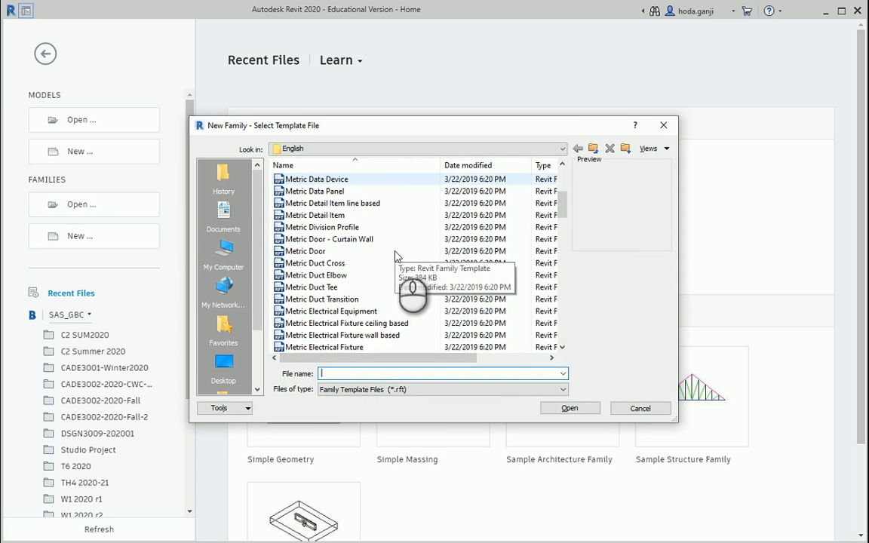
click(332, 264)
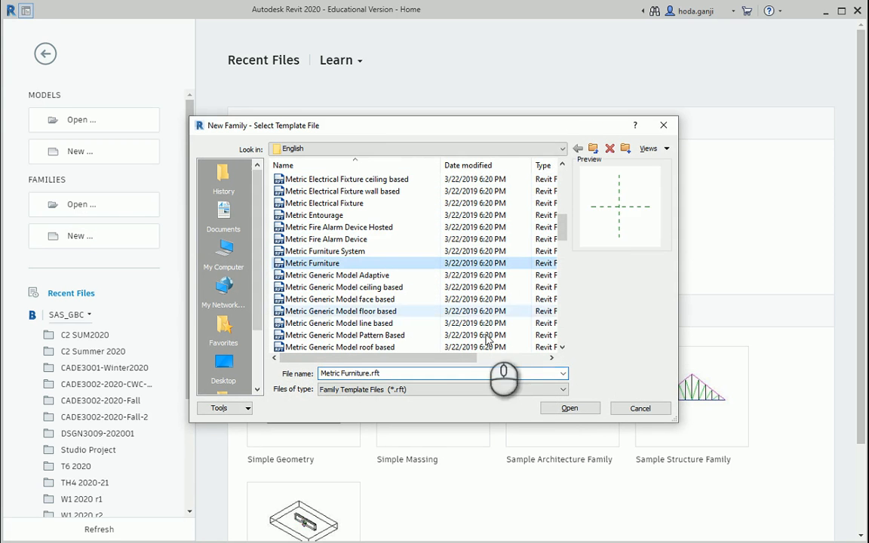
click(569, 408)
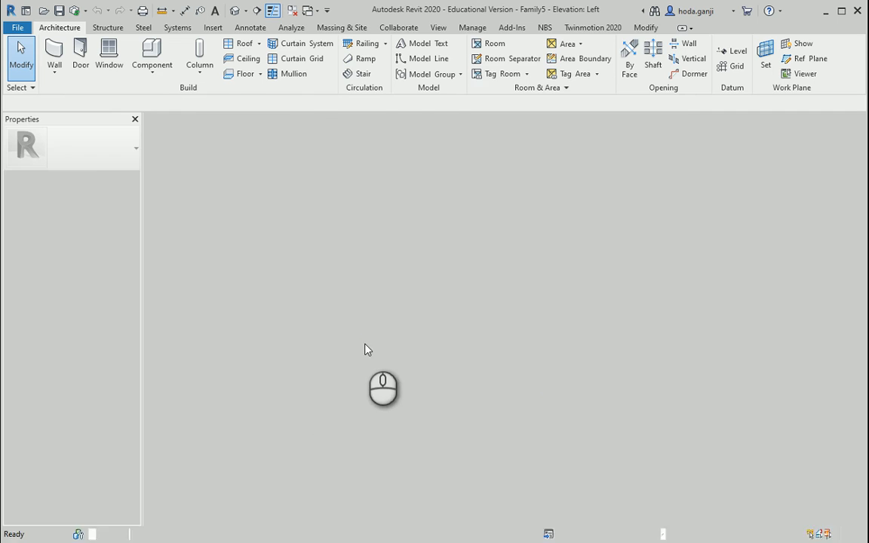
scroll(516, 296, up, 4)
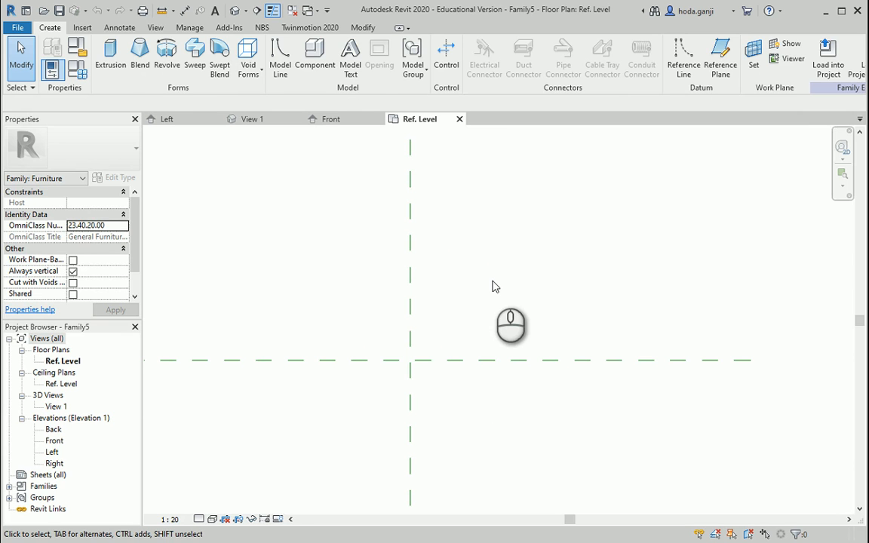
key(a)
key(l)
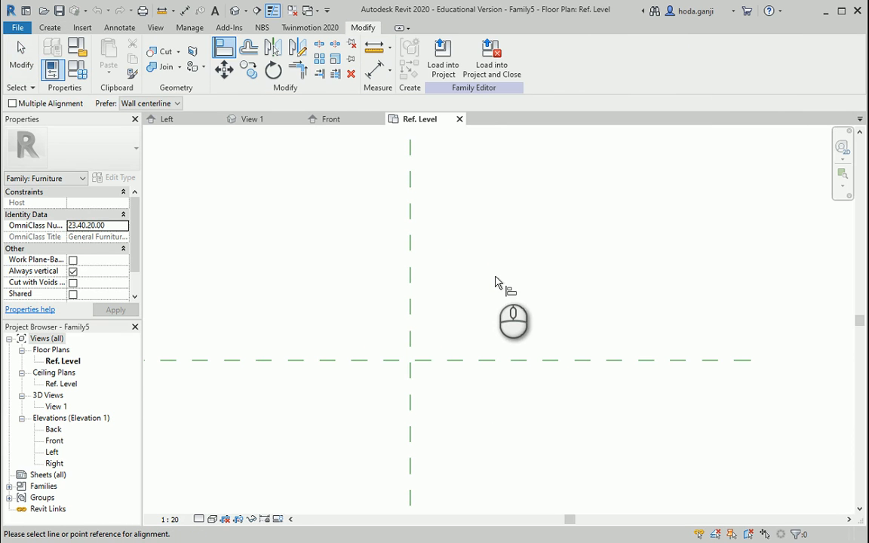
key(Escape)
Set the project length units to meters, rounded to 3 decimal places
key(n)
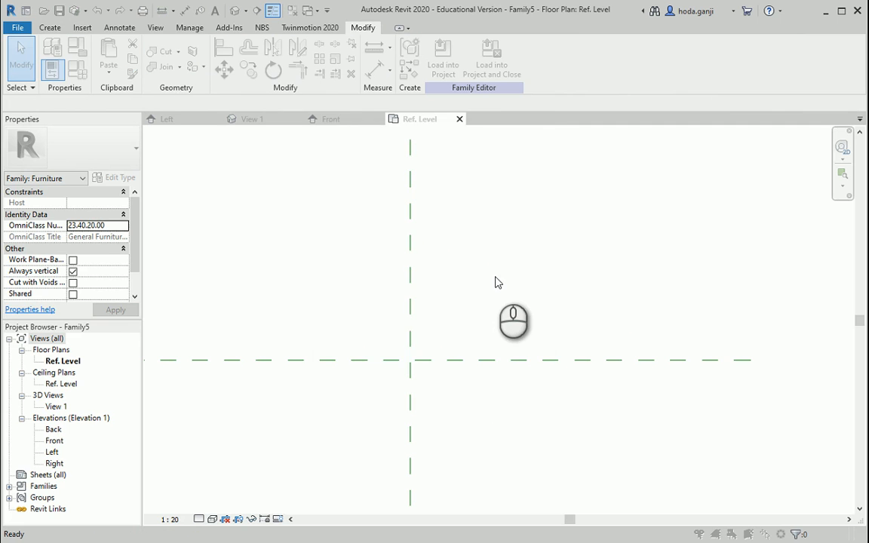
click(510, 185)
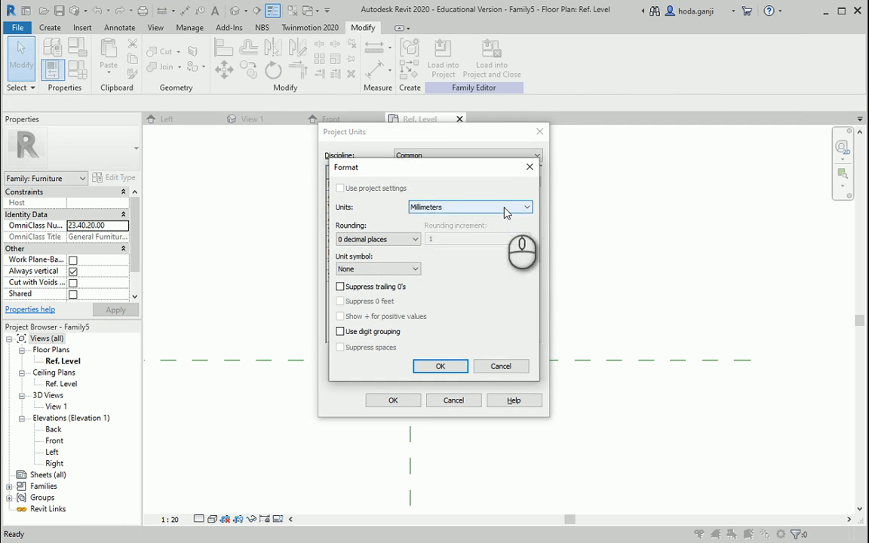
click(517, 206)
click(495, 254)
click(394, 237)
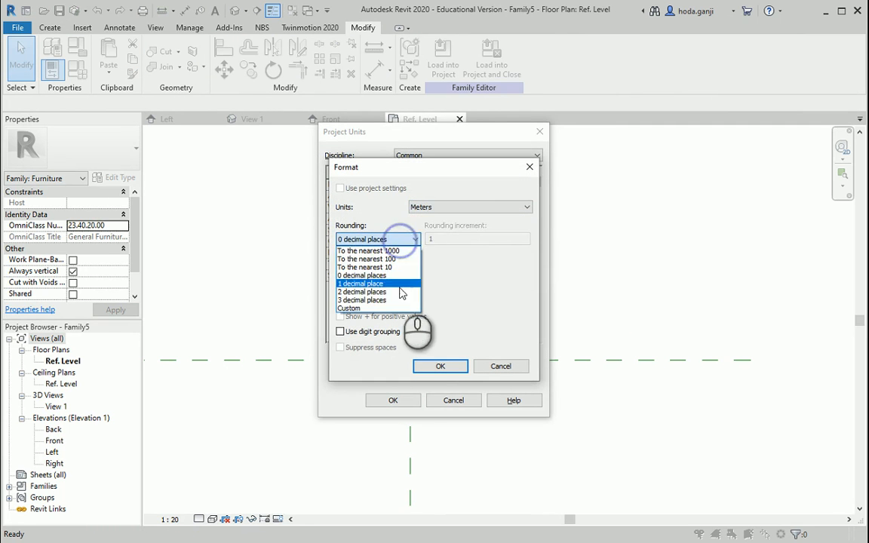
click(393, 299)
click(440, 366)
click(405, 401)
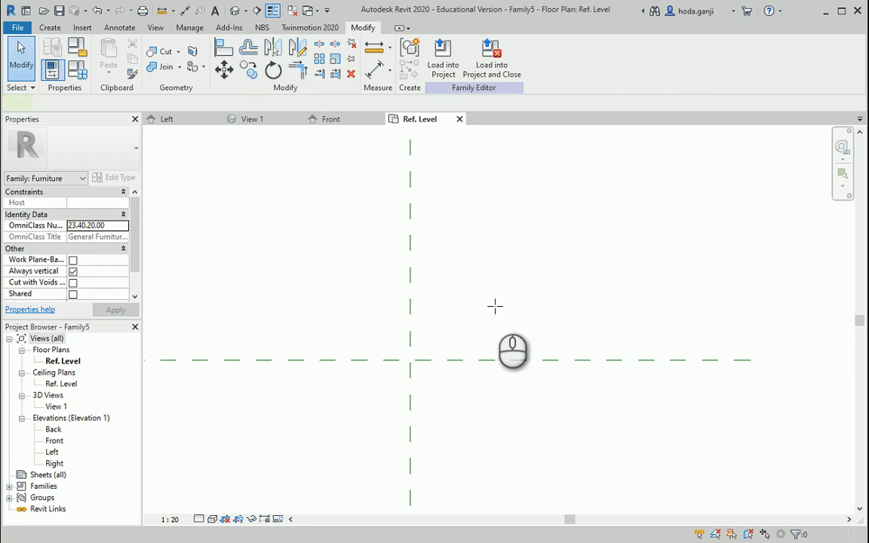
Add two vertical reference planes on each side of the vertical center plane, picking lines with a 0.25 m offset
key(r)
key(p)
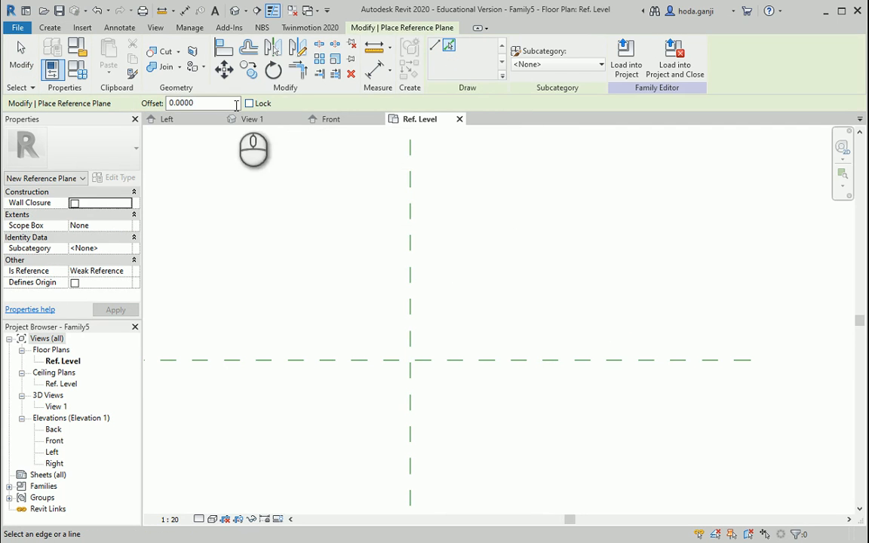
click(217, 103)
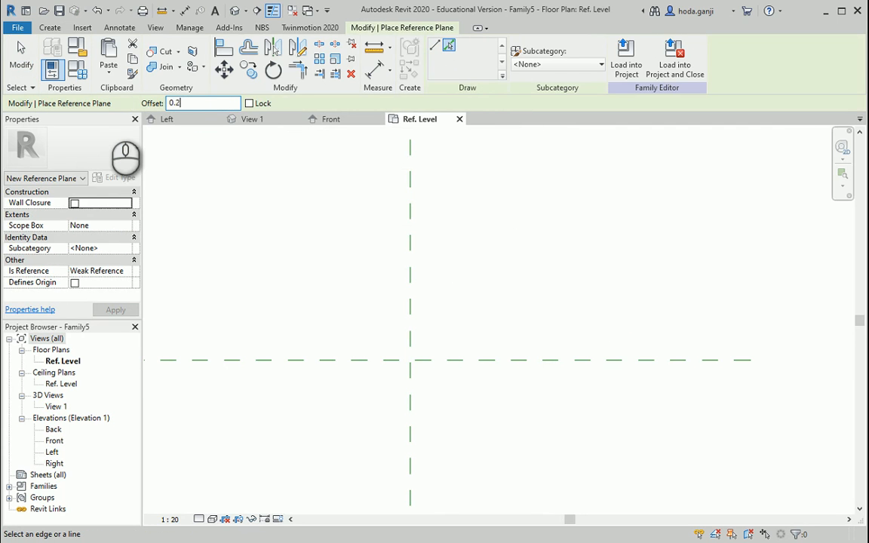
text(0.2500)
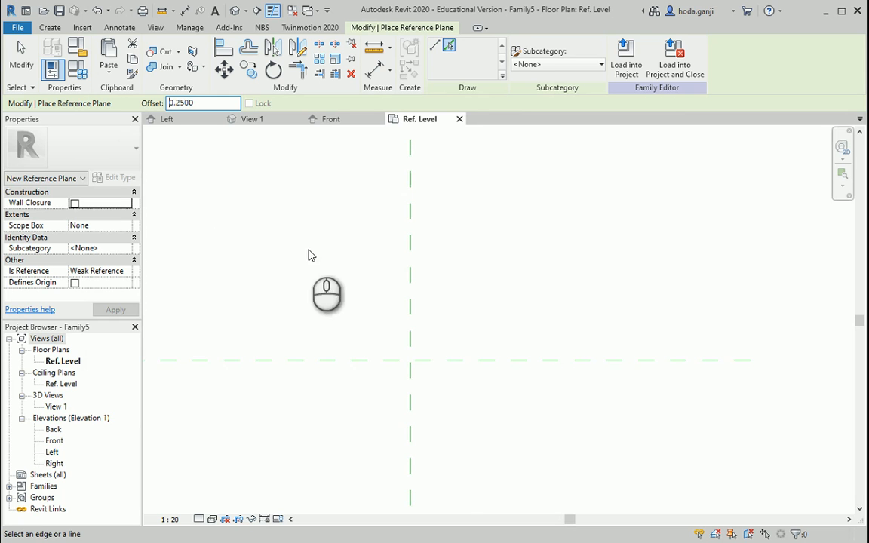
click(413, 299)
click(473, 302)
click(408, 308)
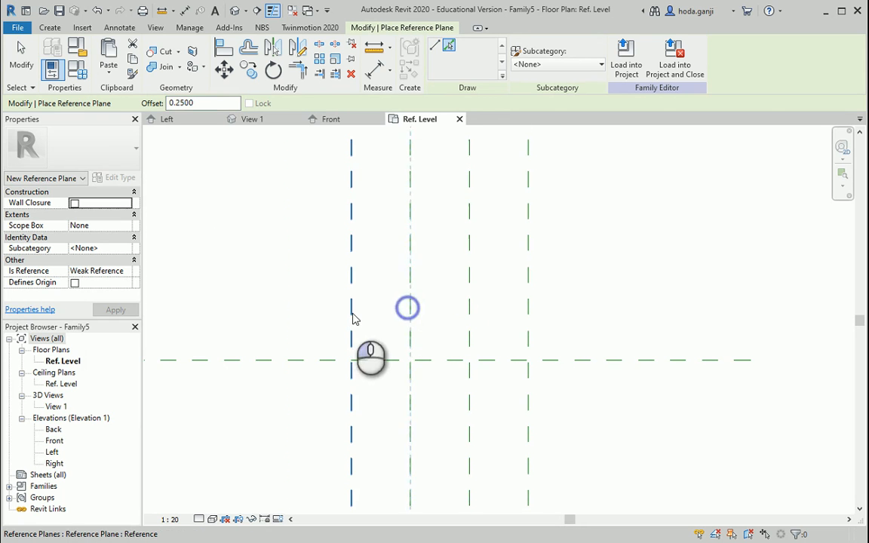
Add two horizontal reference planes above and two below the horizontal center plane, each offset 0.25 m
click(381, 360)
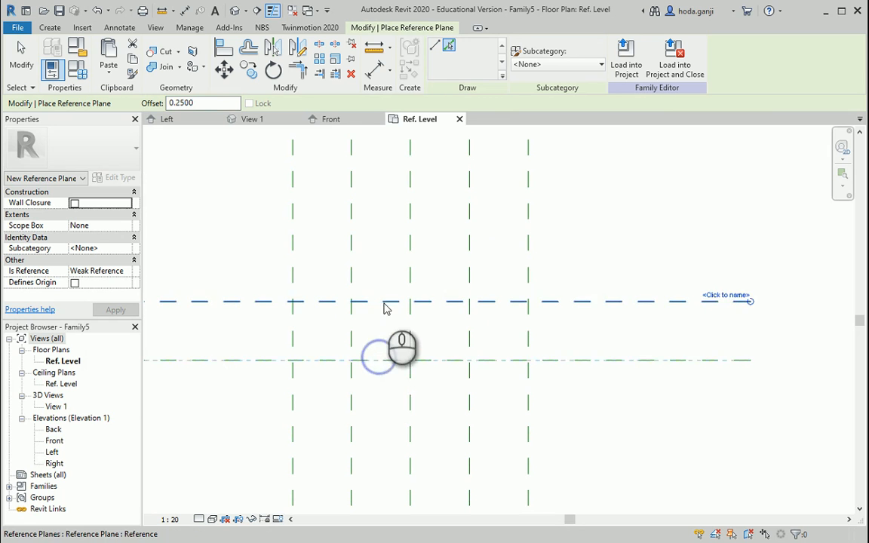
click(383, 302)
click(384, 362)
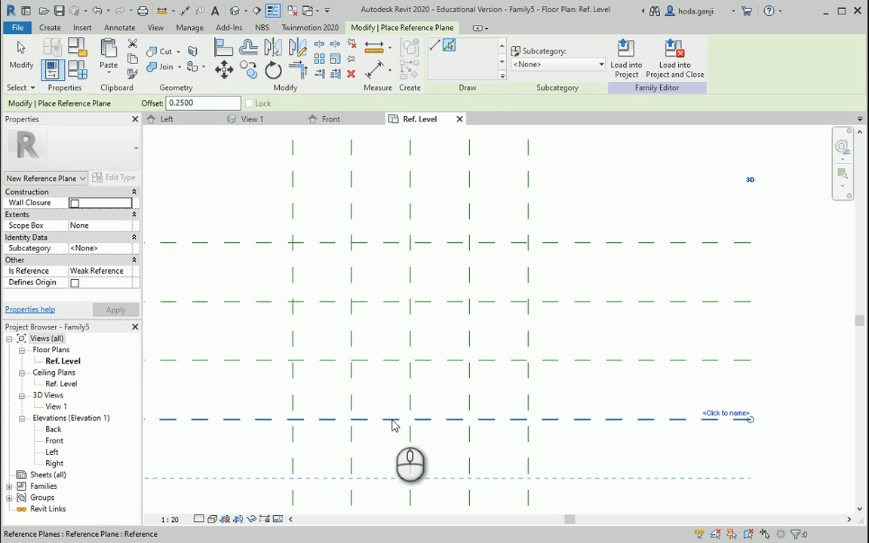
click(392, 420)
key(Escape)
key(Escape)
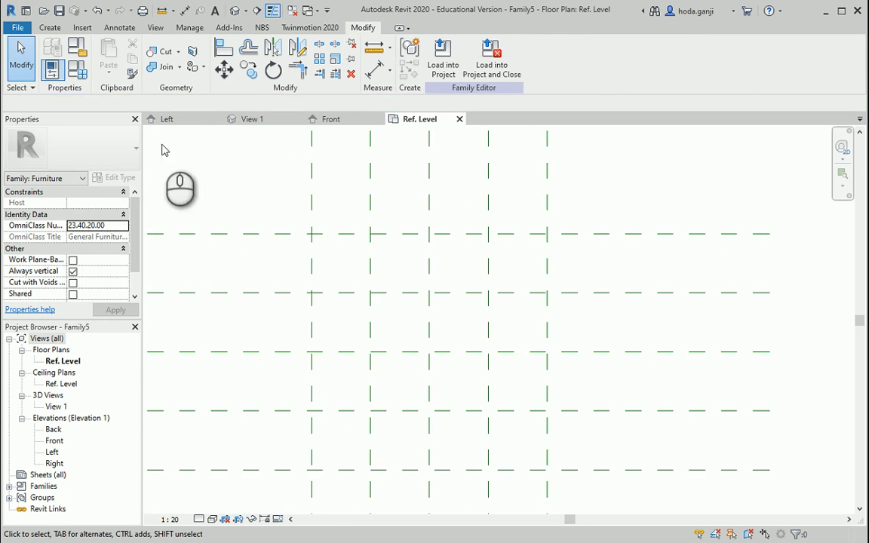
Start a Blend and draw its base boundary as a 0.5 m by 0.5 m square on the inner reference planes
click(49, 28)
click(139, 55)
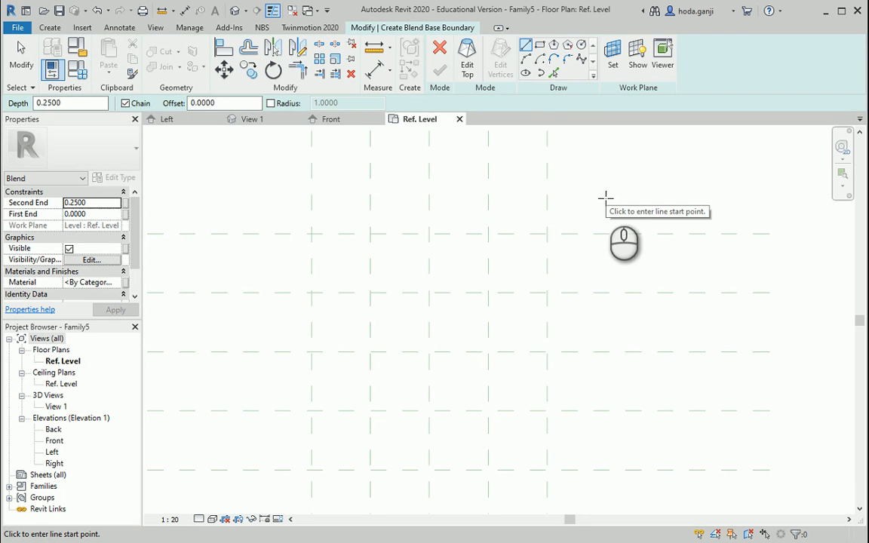
click(540, 45)
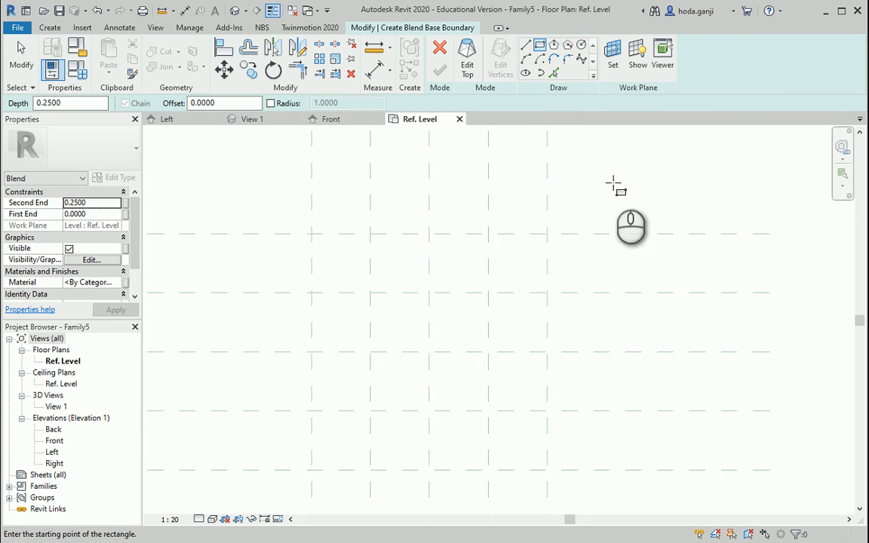
click(370, 410)
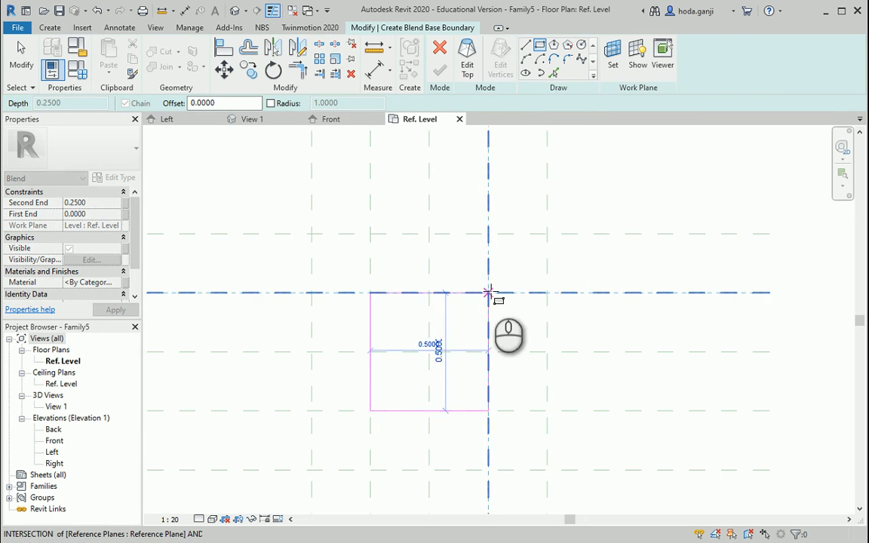
click(489, 291)
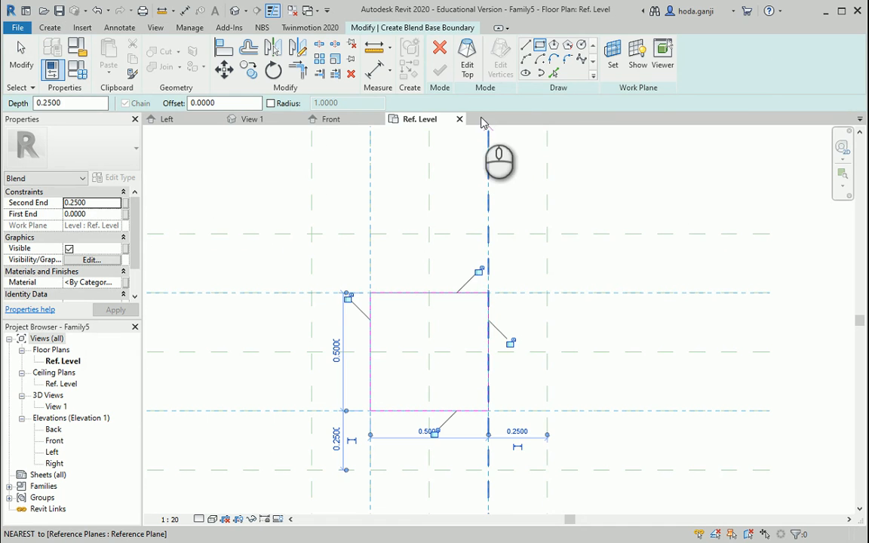
Draw the blend's top boundary as an 8-sided inscribed polygon from the center intersection out to the outer reference plane
click(468, 77)
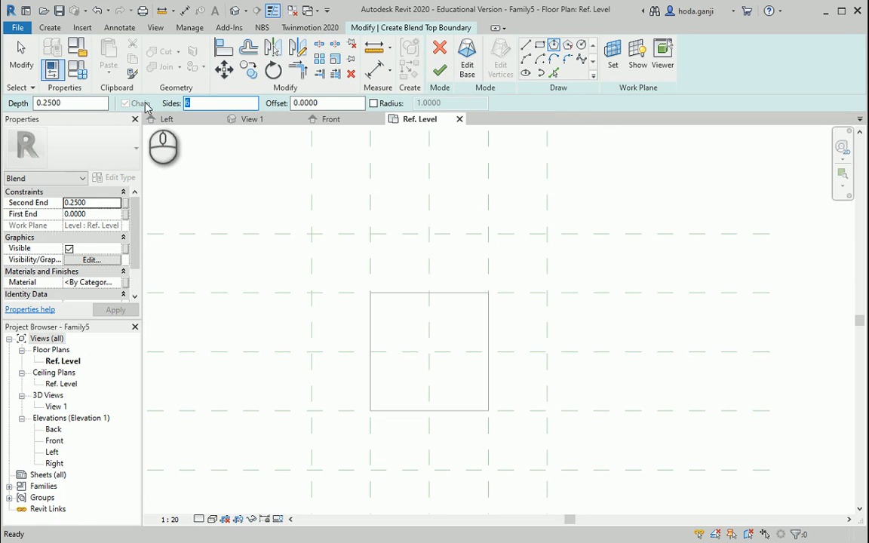
click(429, 351)
click(429, 234)
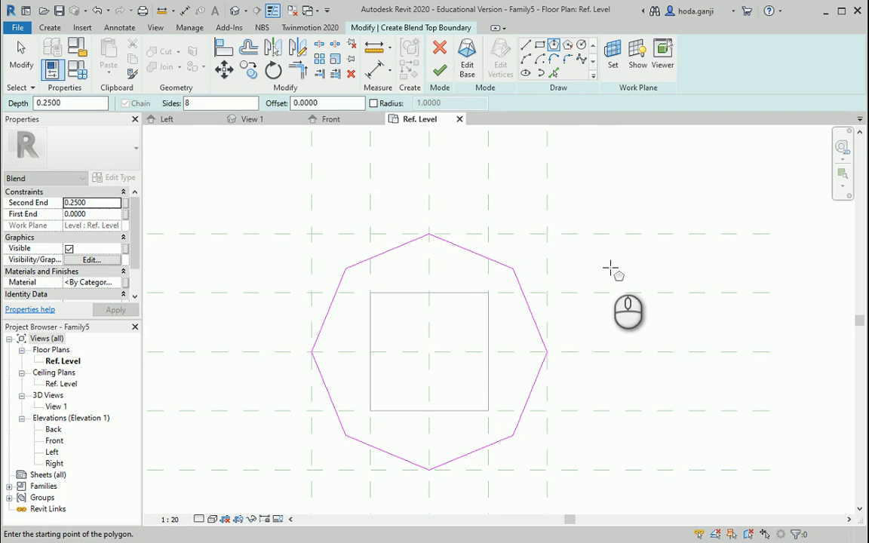
scroll(439, 324, up, 2)
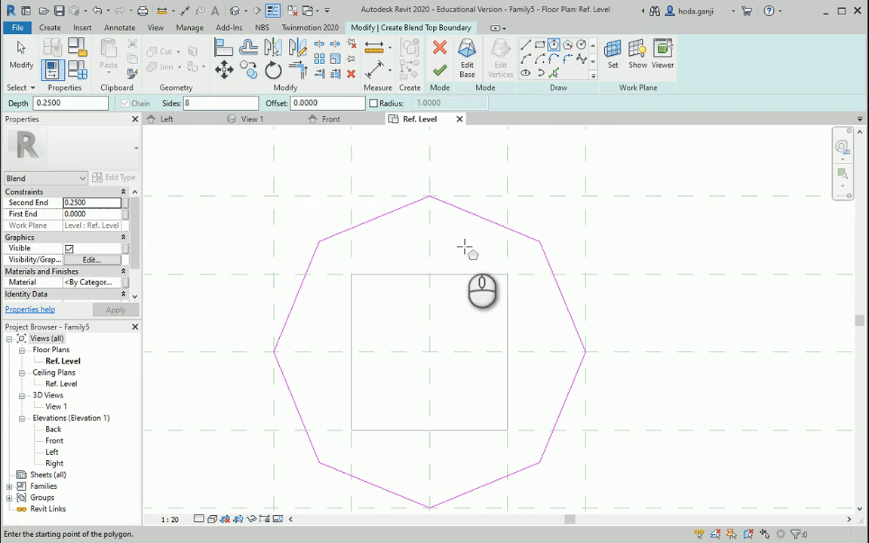
key(Escape)
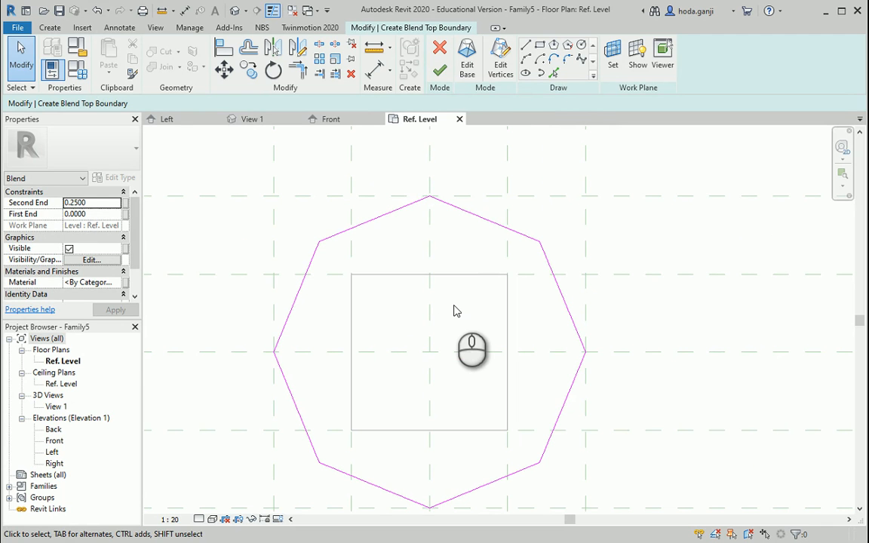
Draw a diagonal reference plane from the octagon's center to the midpoint of its upper-right side
key(r)
key(p)
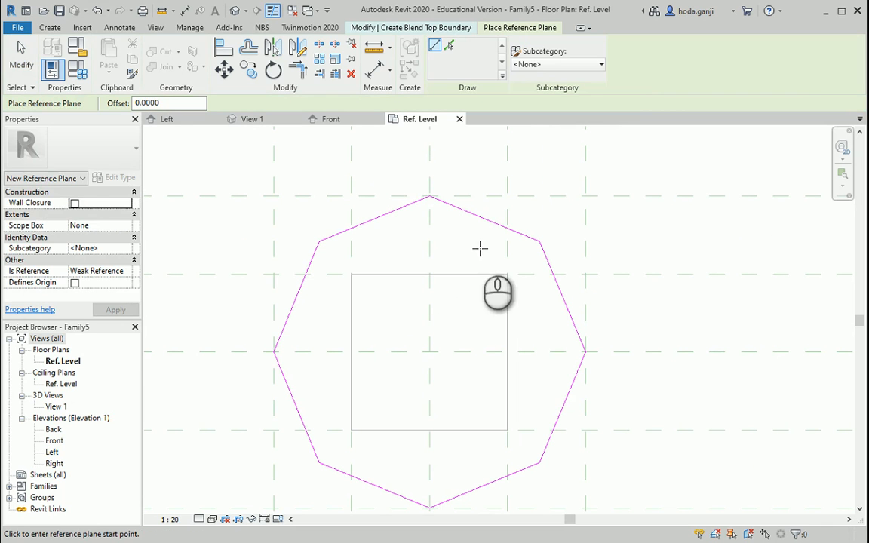
click(430, 351)
click(486, 219)
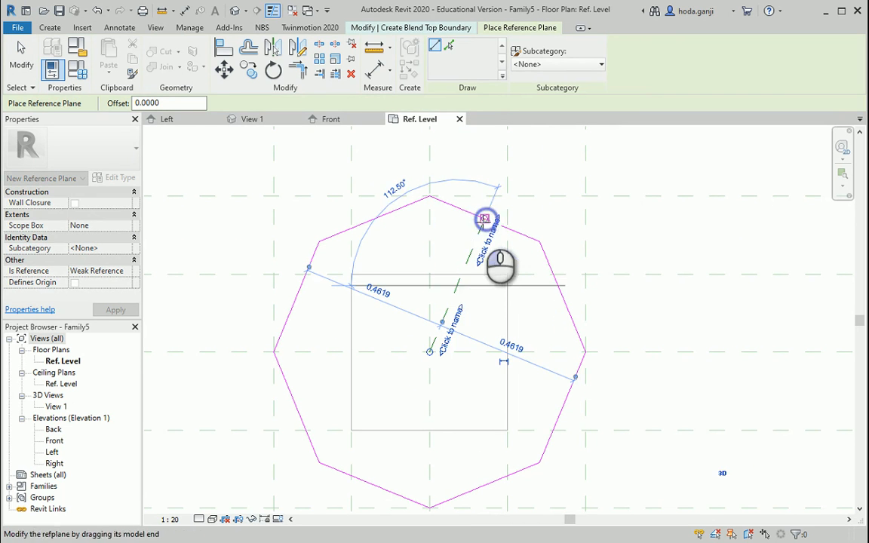
key(Escape)
key(Escape)
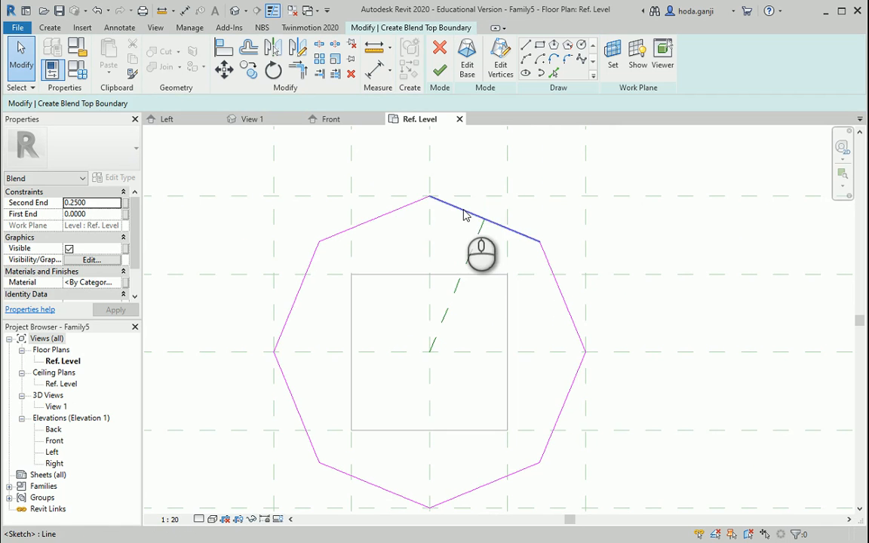
Rotate the entire octagon about its center from the vertical center plane to the diagonal reference plane
key(Tab)
click(464, 216)
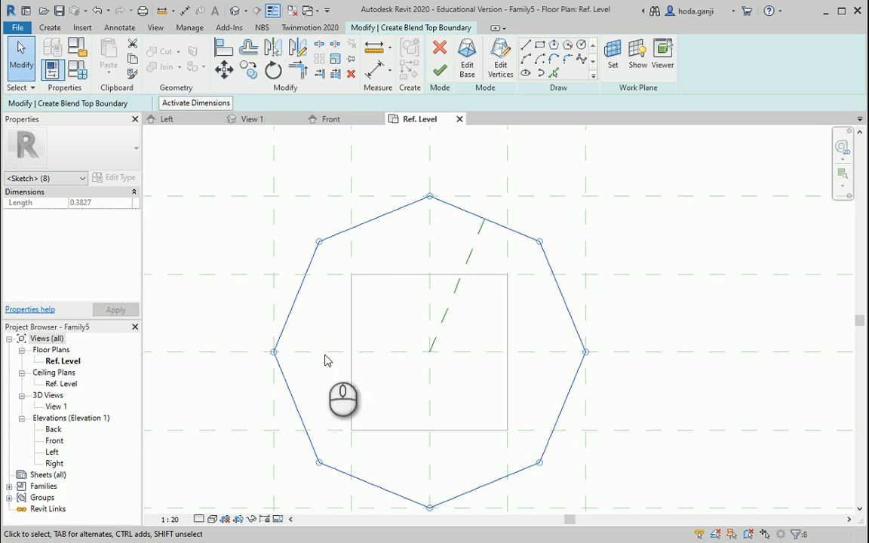
click(273, 69)
click(430, 247)
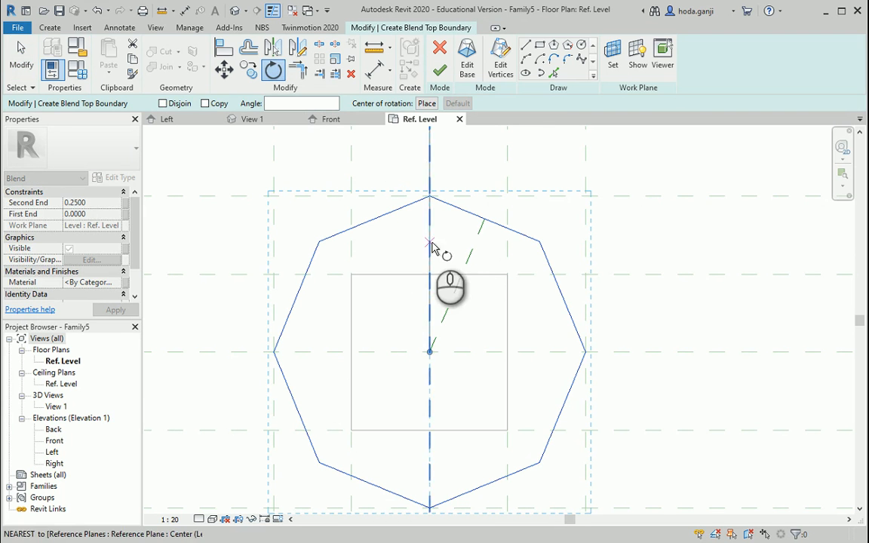
click(477, 241)
scroll(422, 279, down, 1)
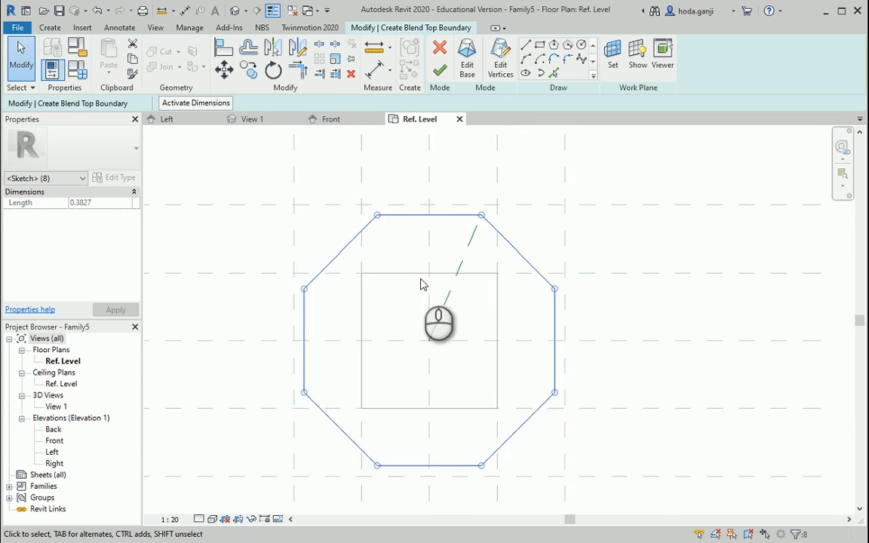
Scale the entire octagon graphically about its center so its upper edge moves out to the outer horizontal reference plane
scroll(417, 291, up, 2)
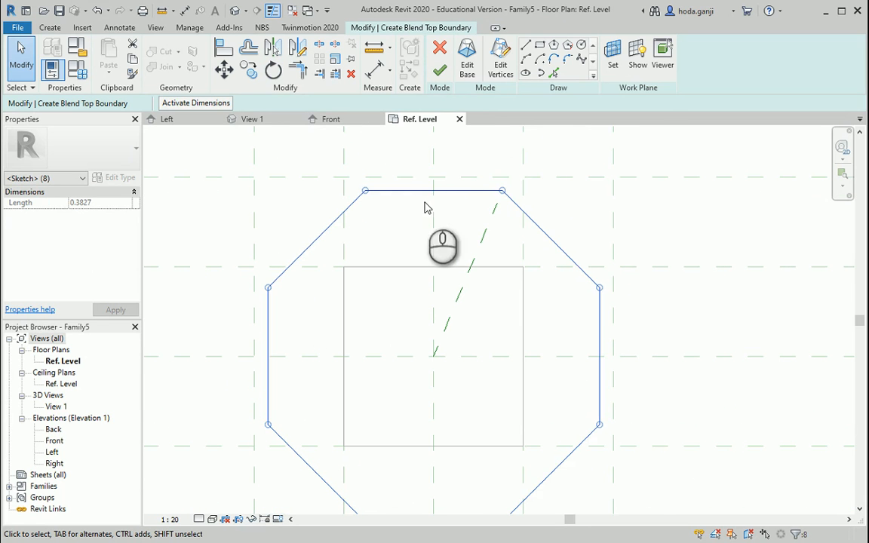
click(405, 203)
key(Tab)
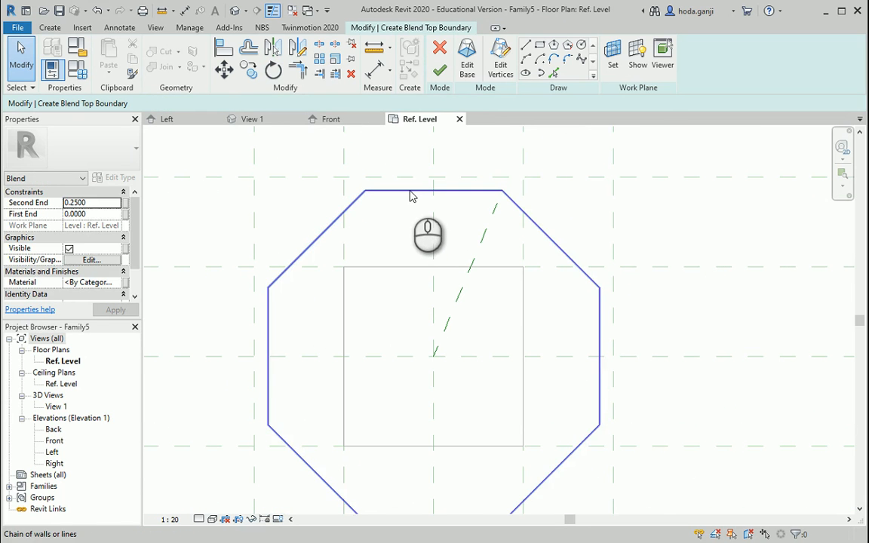
click(410, 195)
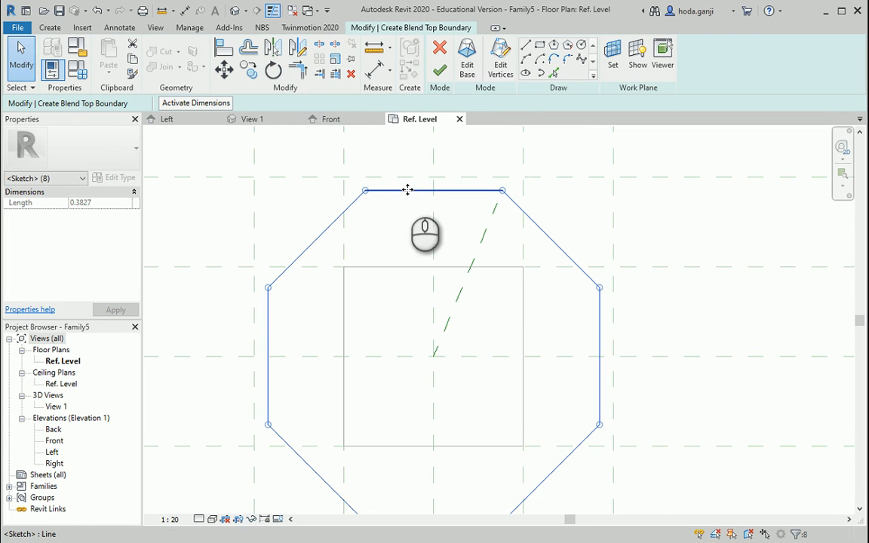
click(335, 60)
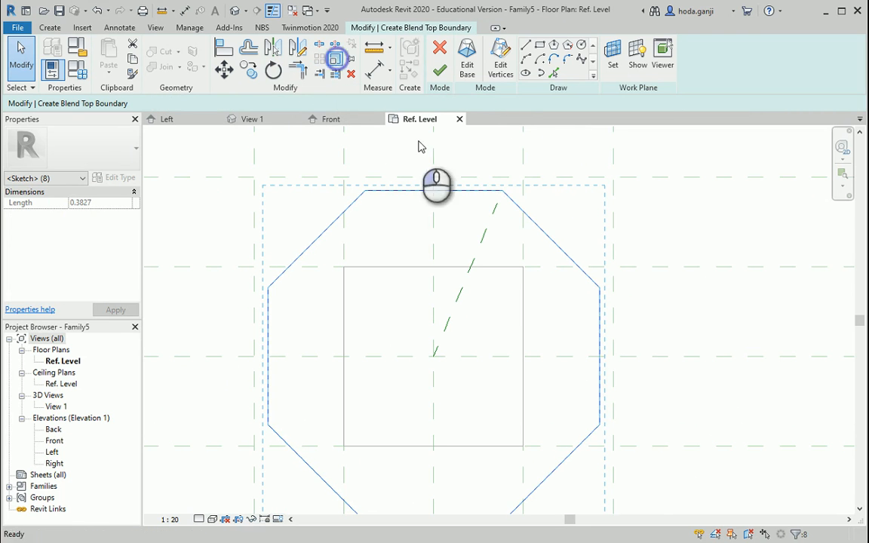
click(431, 354)
scroll(430, 190, up, 5)
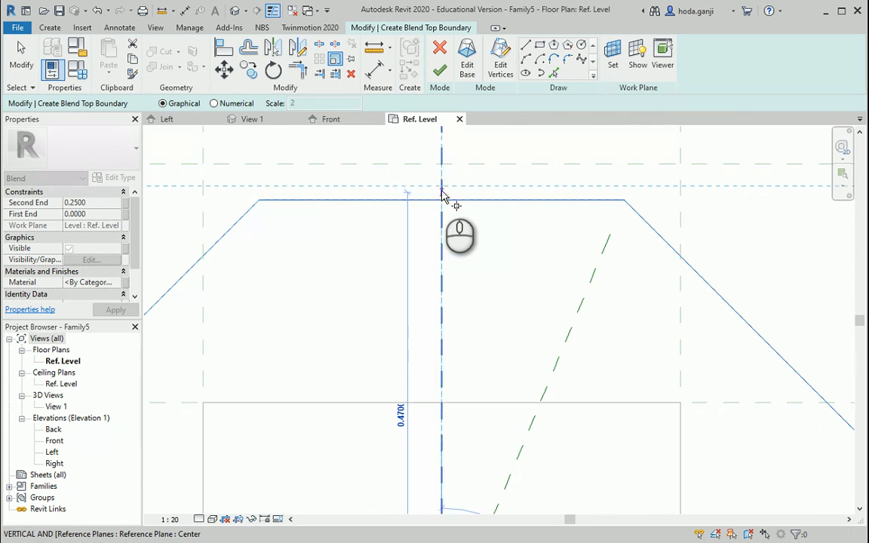
click(442, 194)
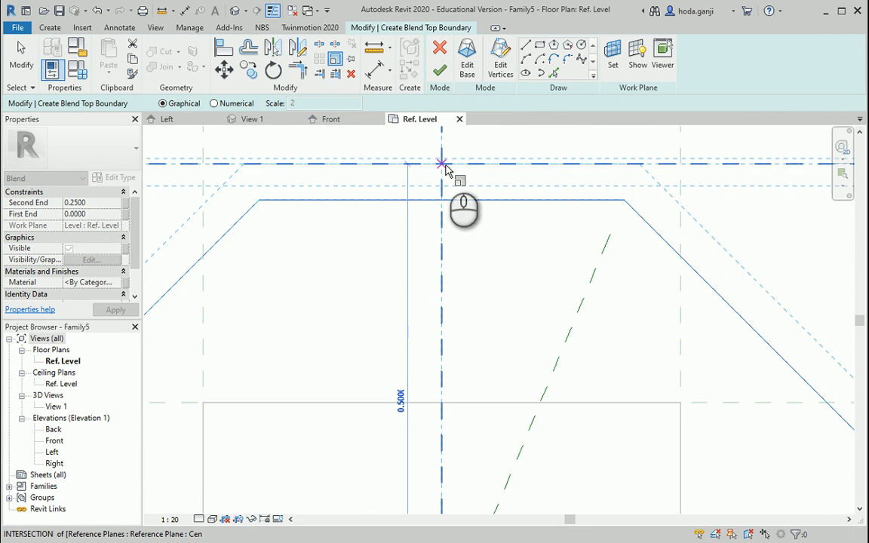
click(443, 165)
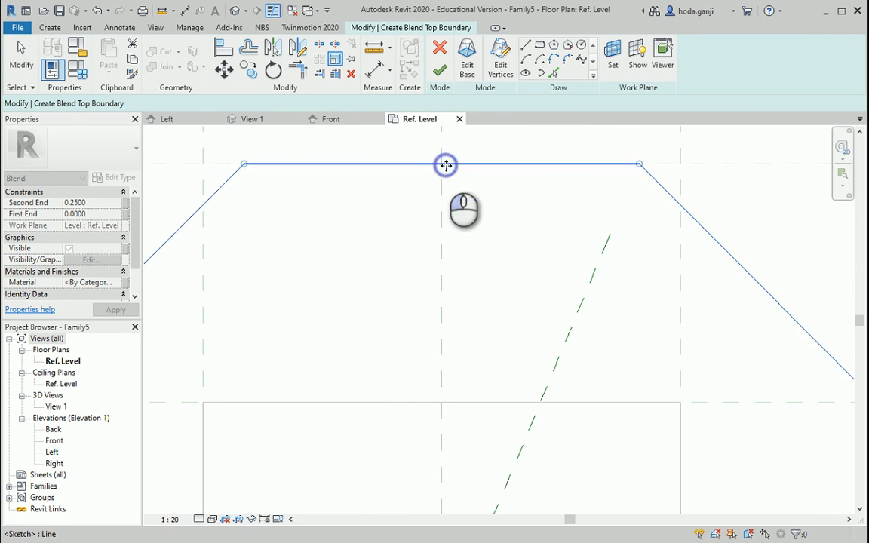
scroll(500, 208, down, 5)
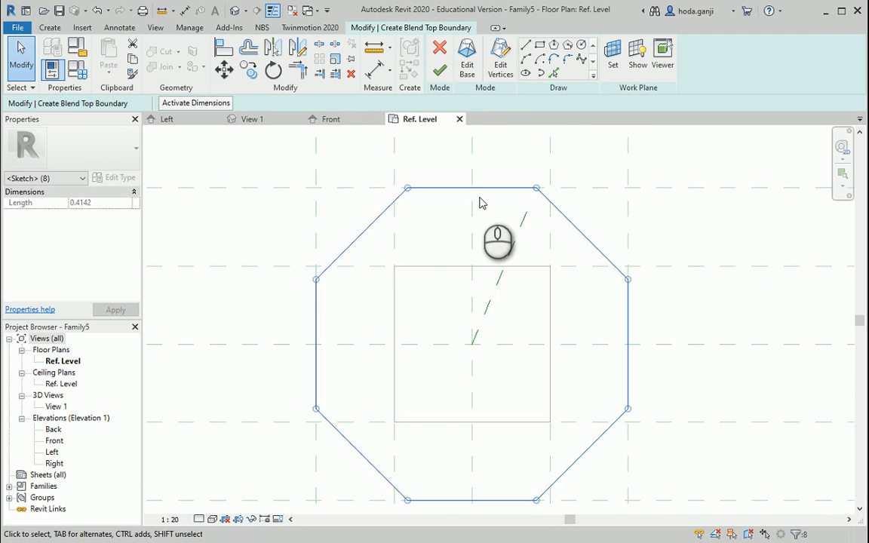
scroll(399, 227, down, 2)
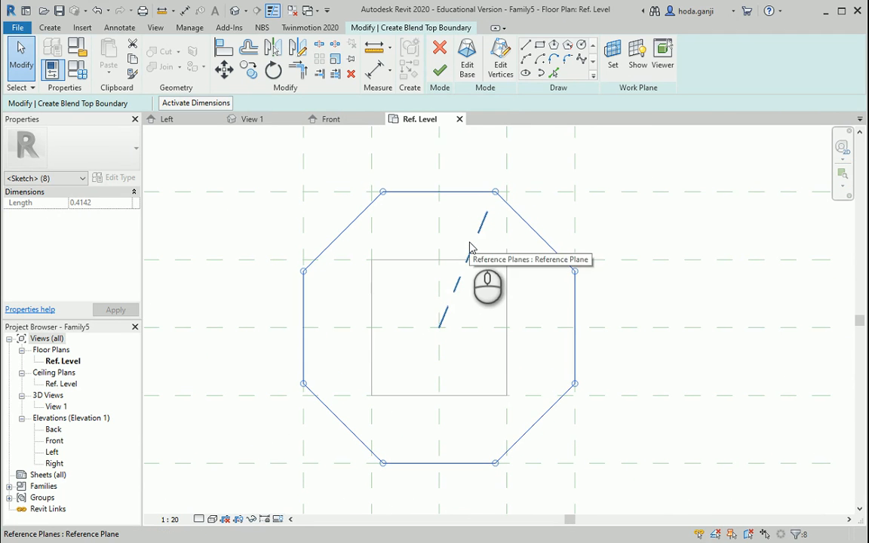
Finish the blend sketch and inspect the resulting solid in the default 3D view
click(440, 69)
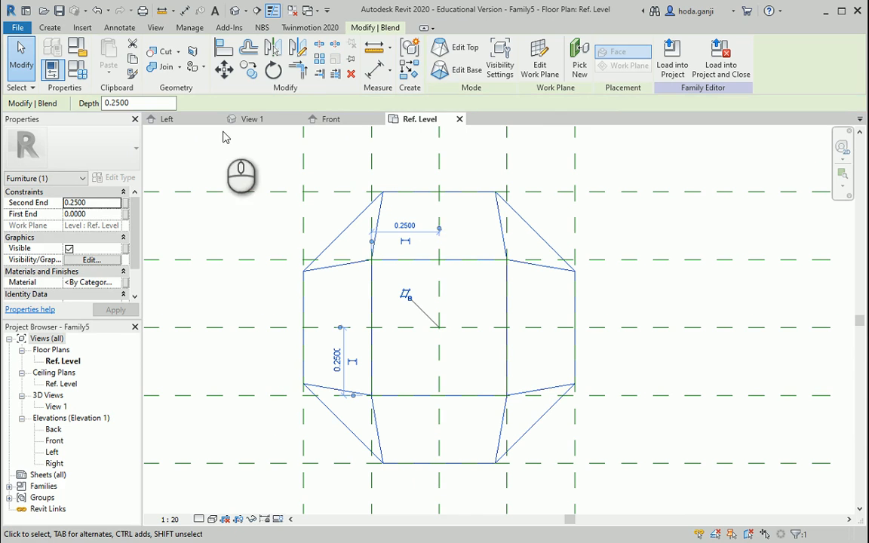
click(235, 12)
shift+middle_drag(547, 461, 575, 371)
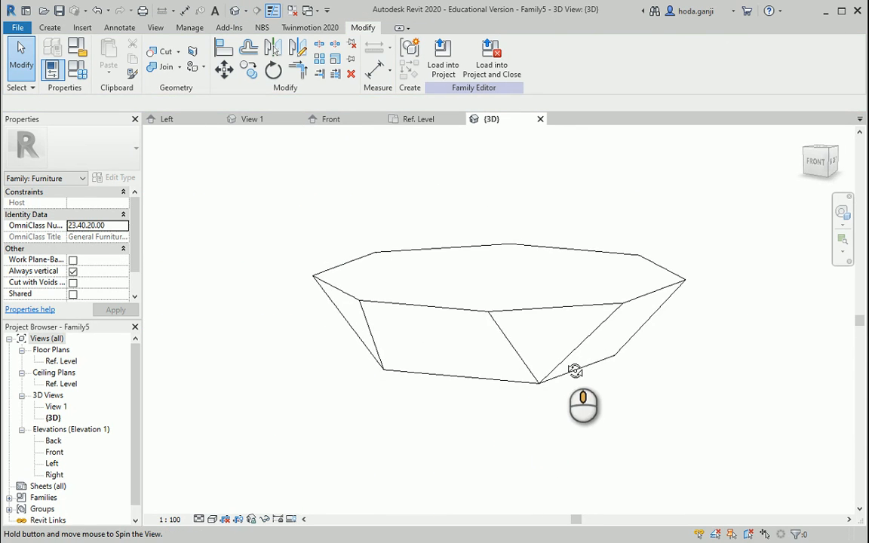
shift+middle_drag(576, 439, 523, 390)
Set the blend's Second End to 0.6 m and apply the change
click(504, 301)
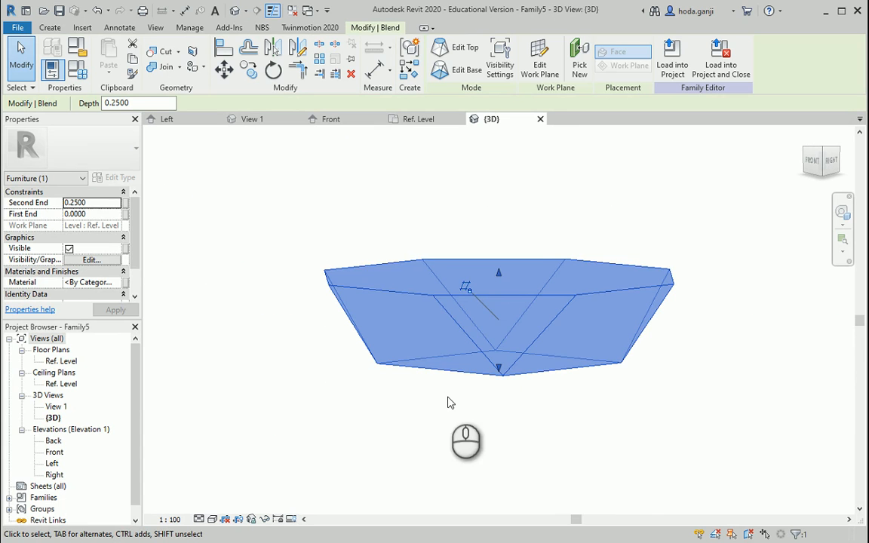
scroll(430, 401, up, 1)
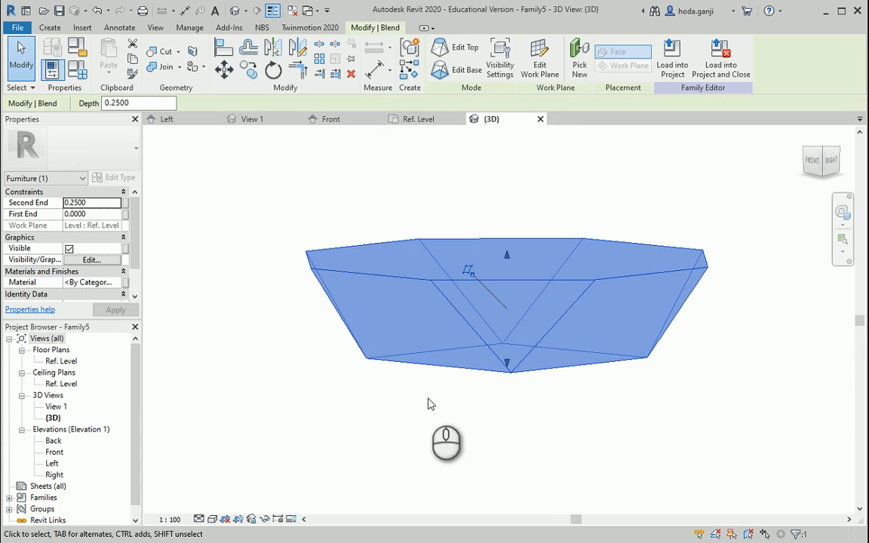
click(104, 205)
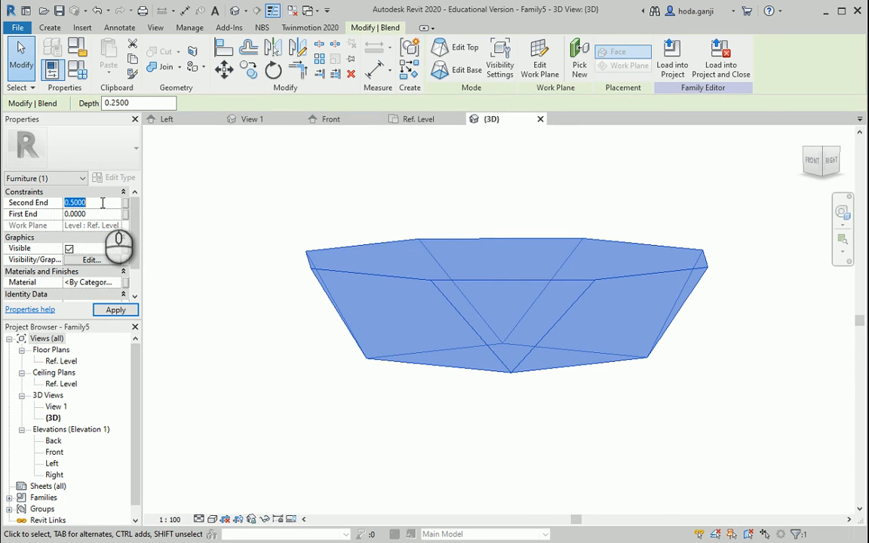
click(117, 310)
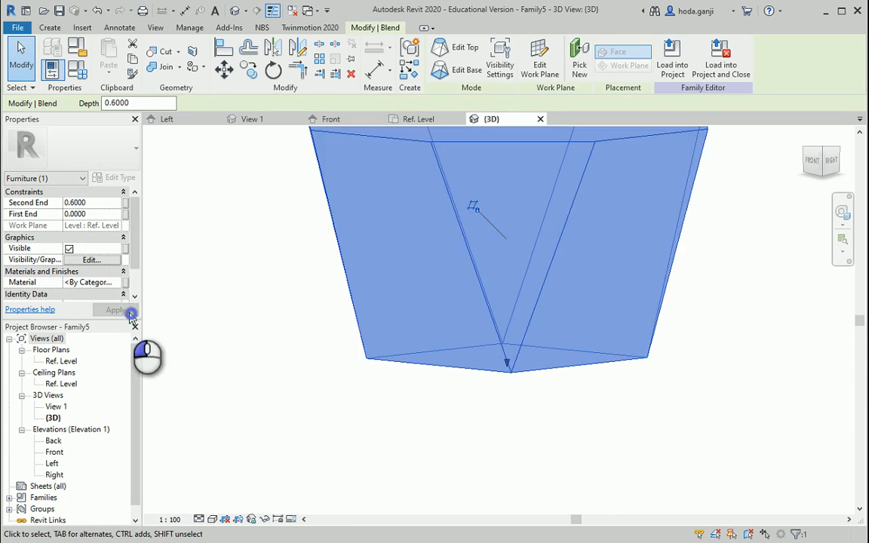
click(355, 401)
shift+middle_drag(394, 315, 463, 396)
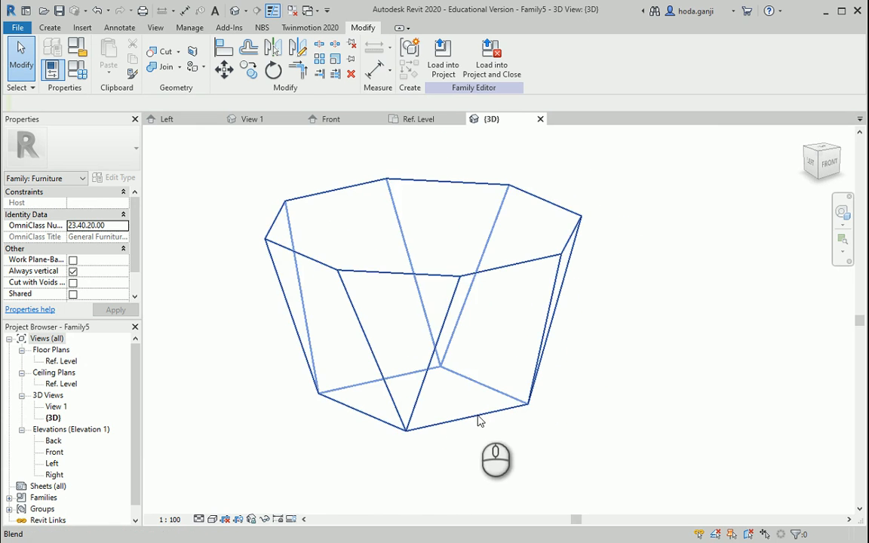
Associate the blend's Second End with a new instance family parameter named Height, grouped under Dimensions
click(441, 334)
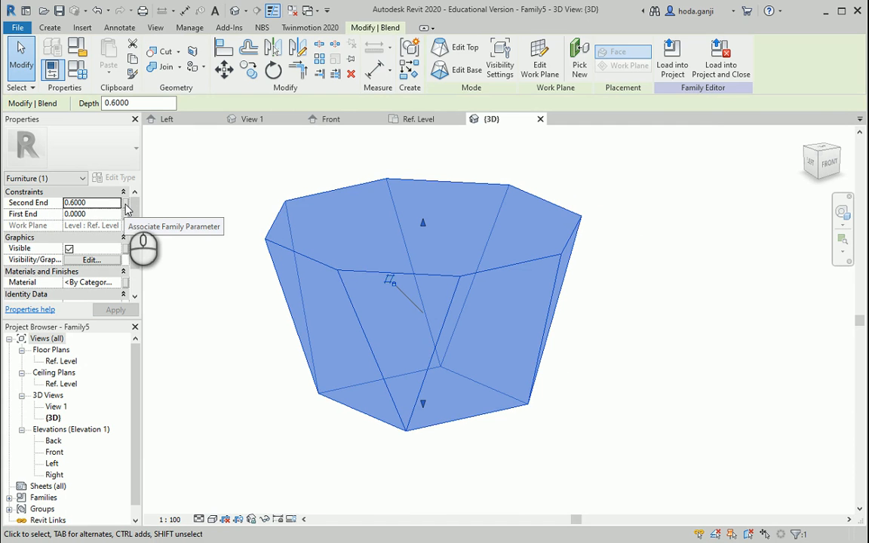
click(125, 205)
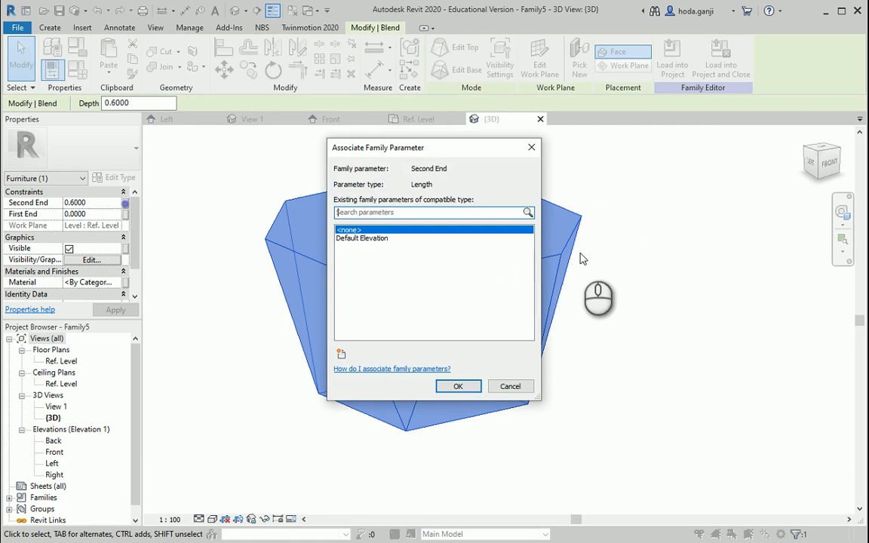
click(342, 354)
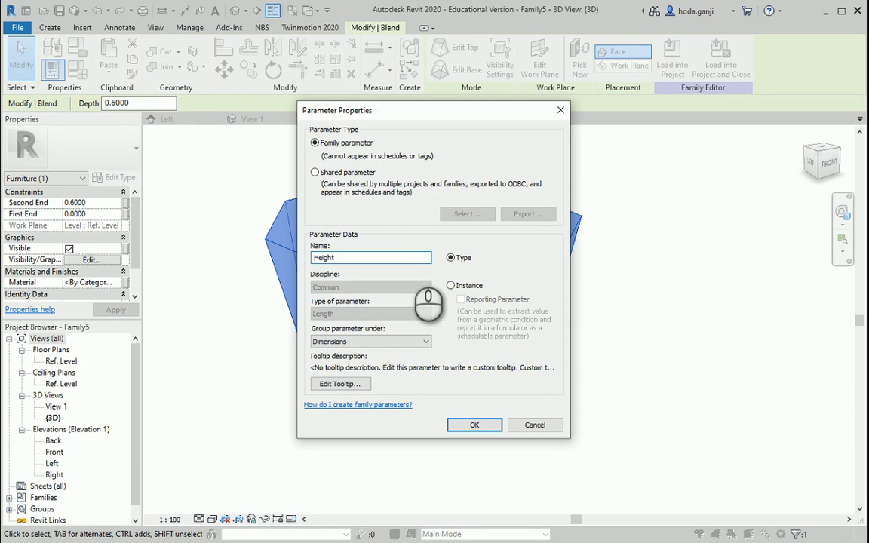
click(451, 286)
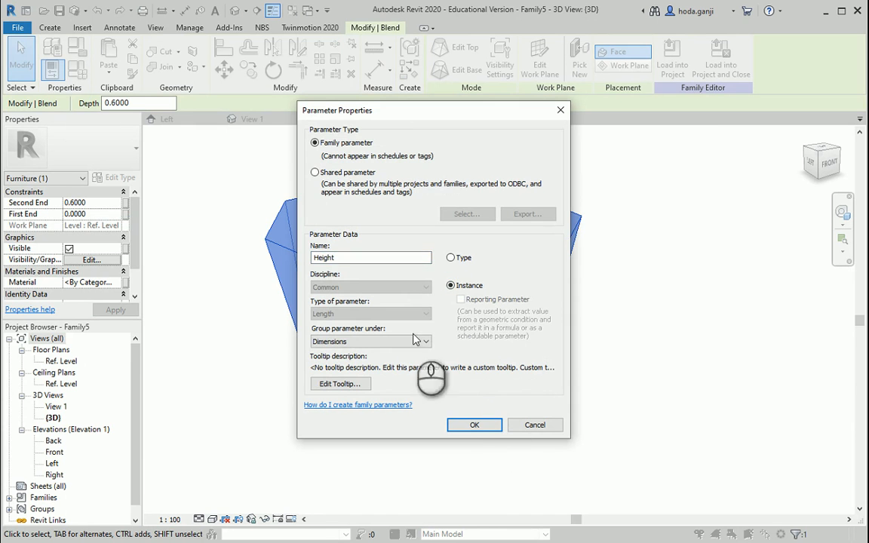
click(473, 425)
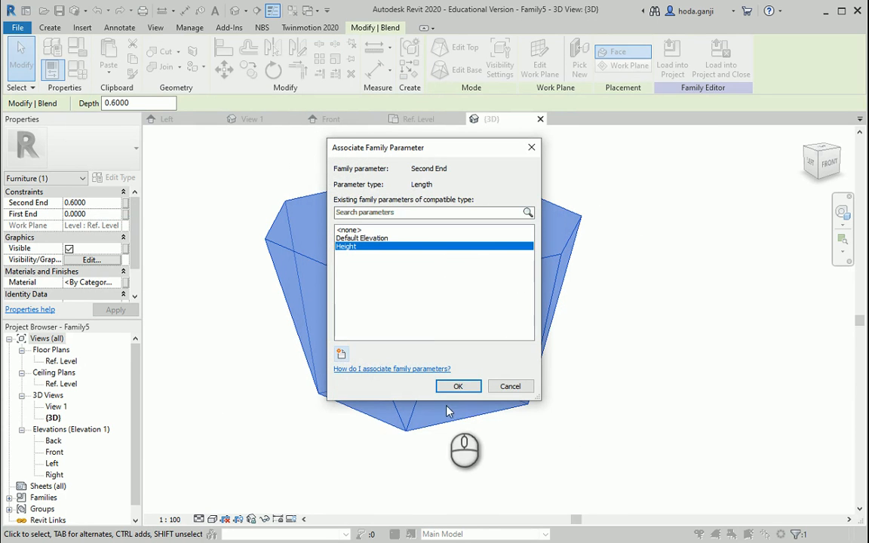
click(458, 390)
click(213, 361)
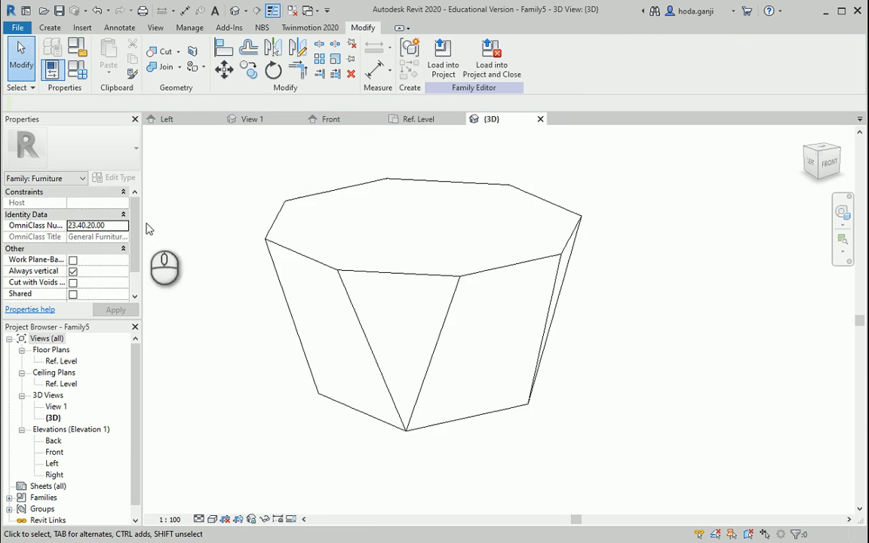
Check the blend's Second End constraint and the Height parameter in the Family Types settings
click(391, 266)
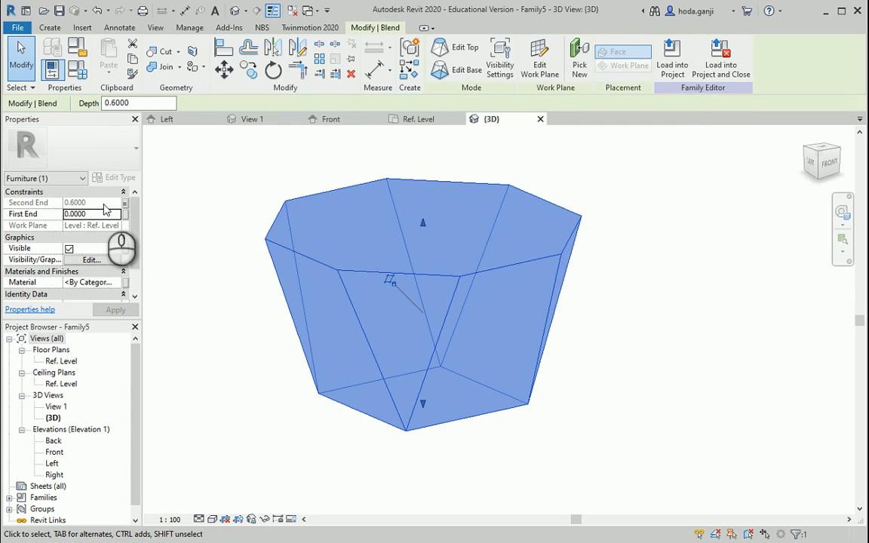
click(79, 70)
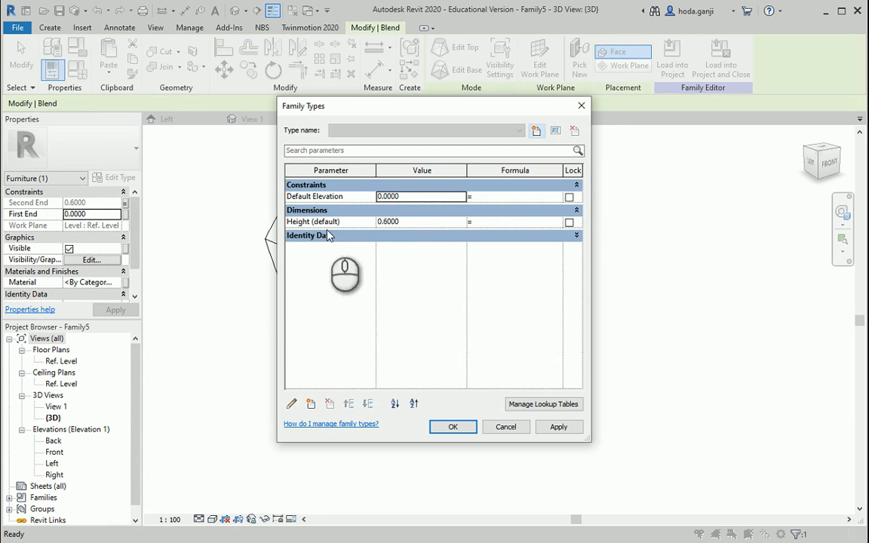
click(581, 107)
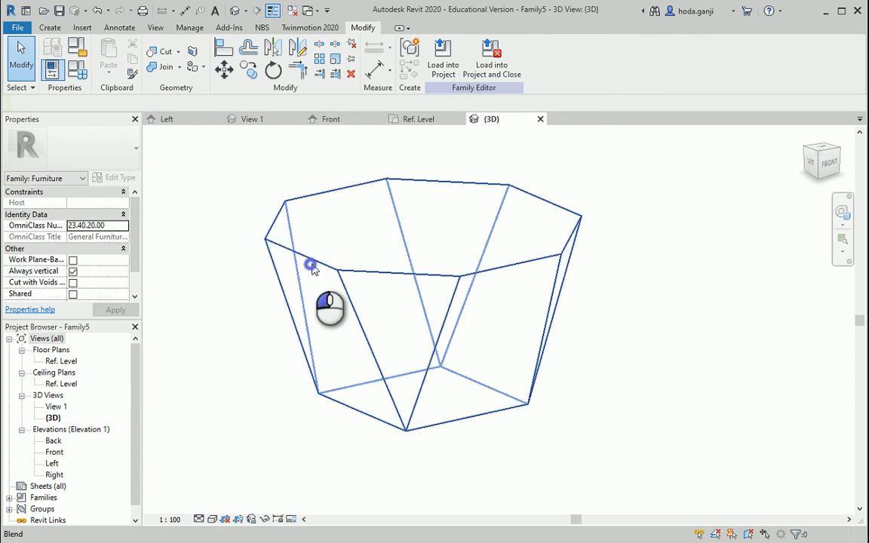
click(310, 265)
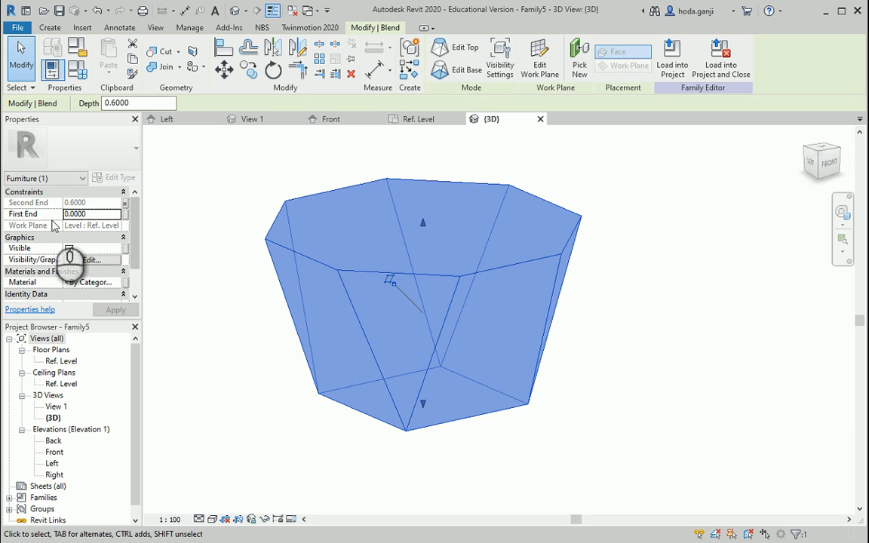
click(76, 69)
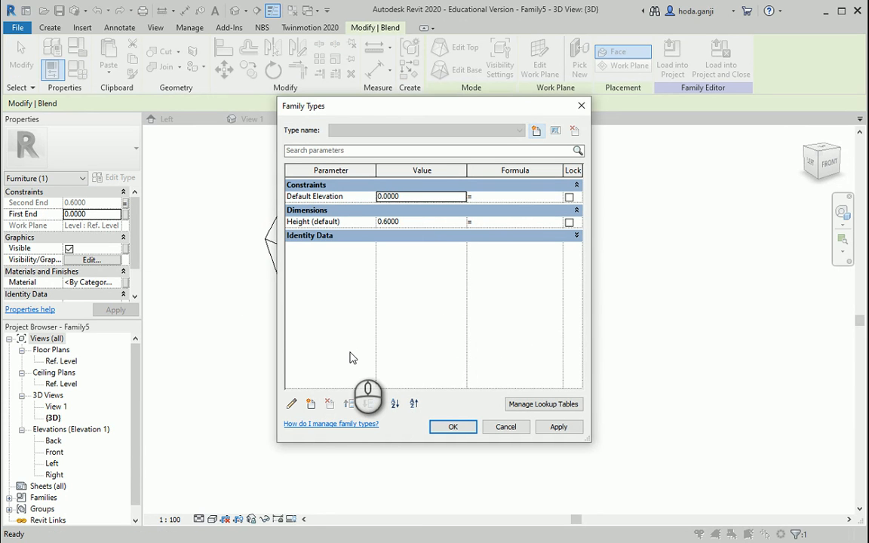
click(558, 427)
click(452, 427)
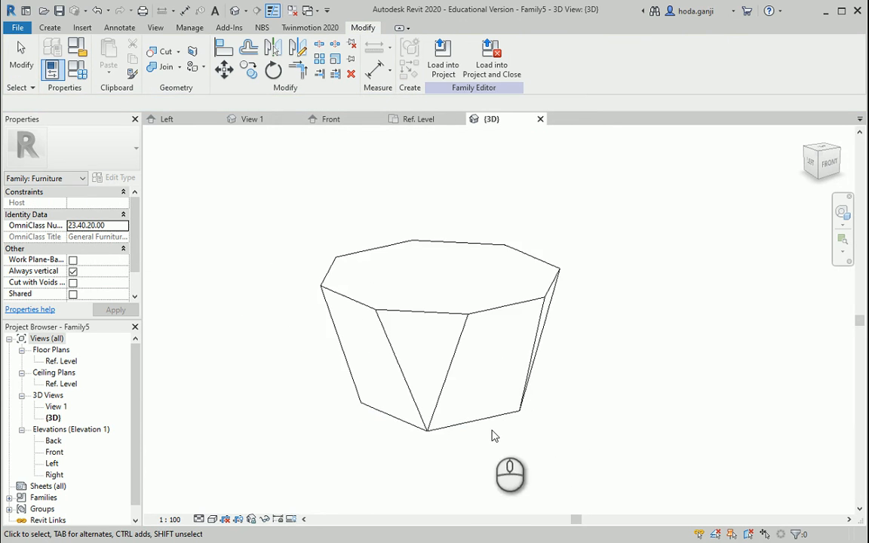
shift+middle_drag(492, 435, 459, 452)
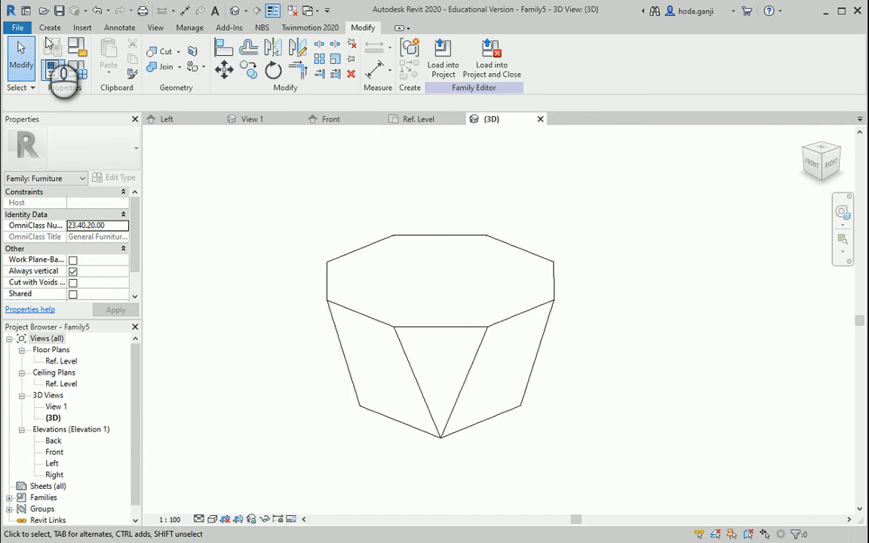
Create a new project from the Architectural Template
click(17, 27)
click(84, 76)
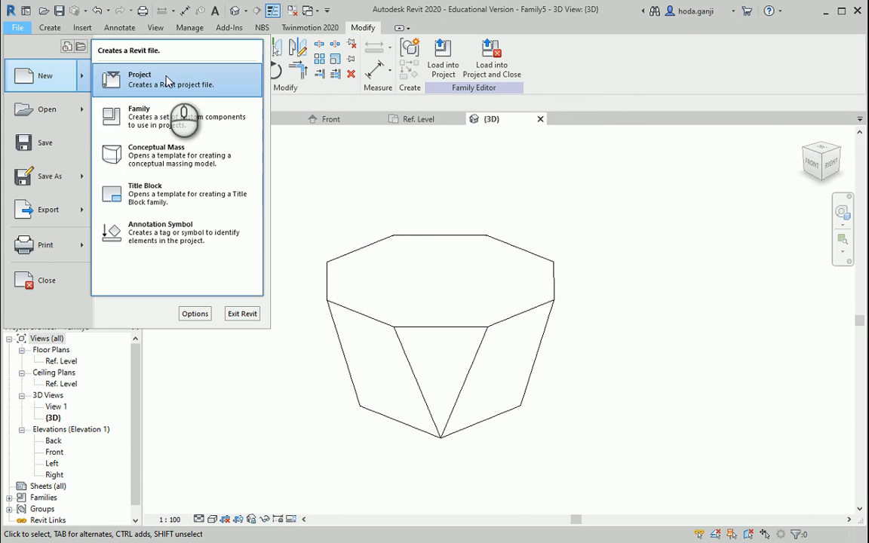
click(166, 83)
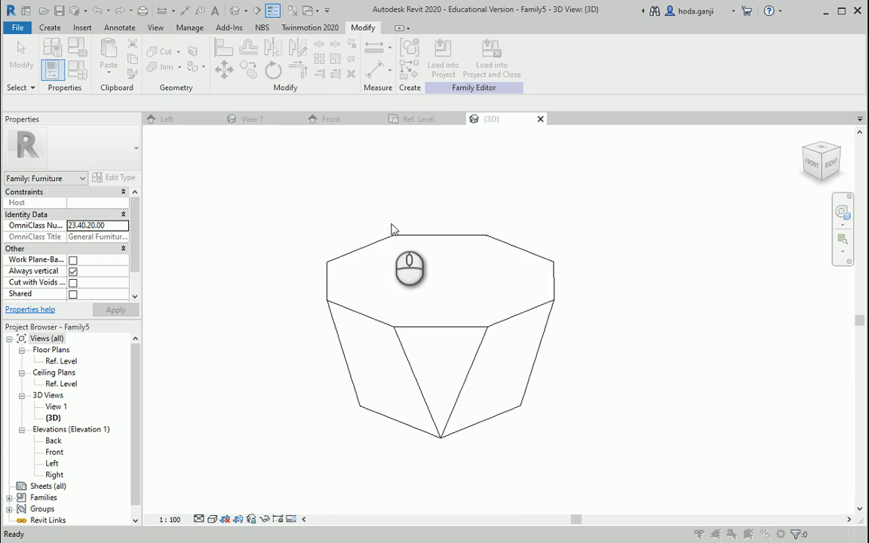
click(403, 251)
click(400, 279)
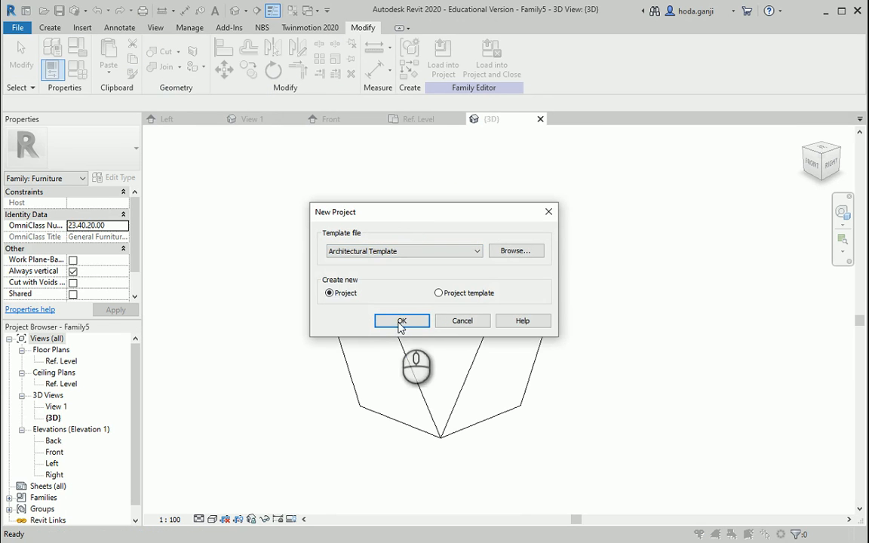
click(398, 320)
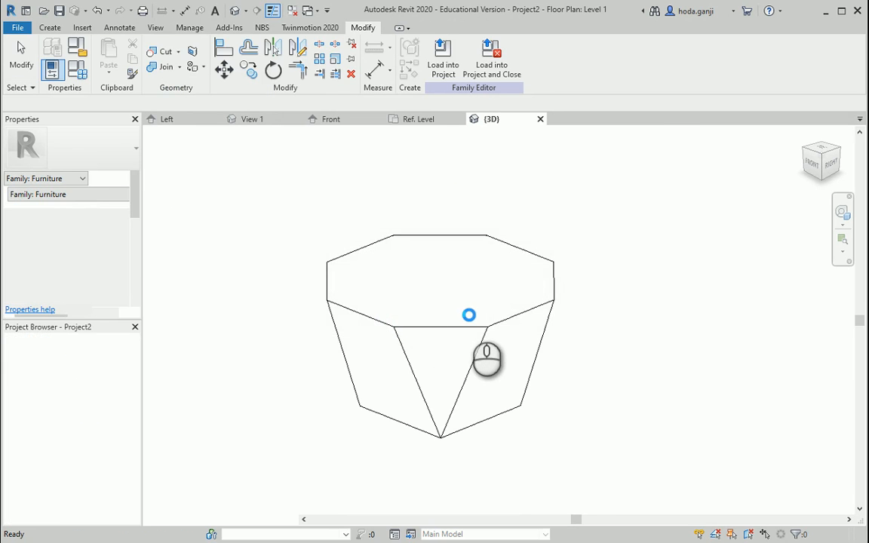
Set the project's length units to meters with rounding to 3 decimal places
scroll(489, 310, up, 4)
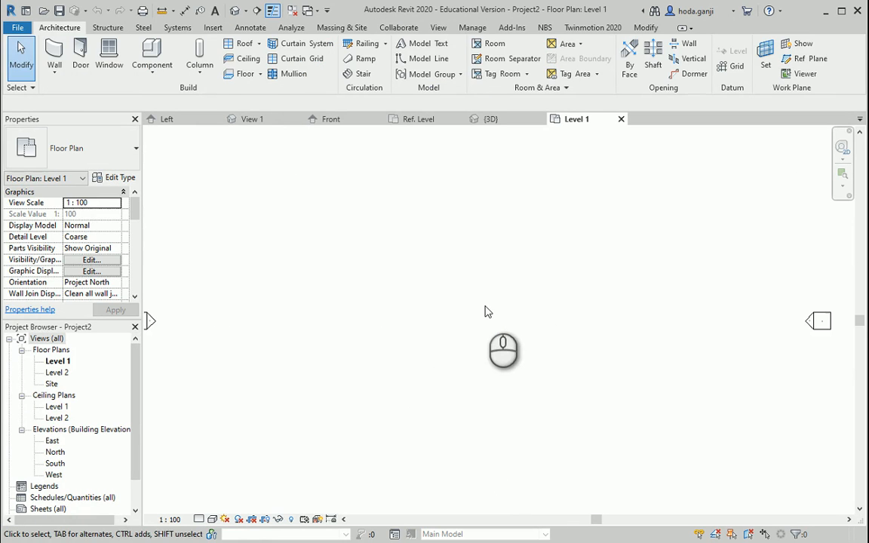
key(u)
key(n)
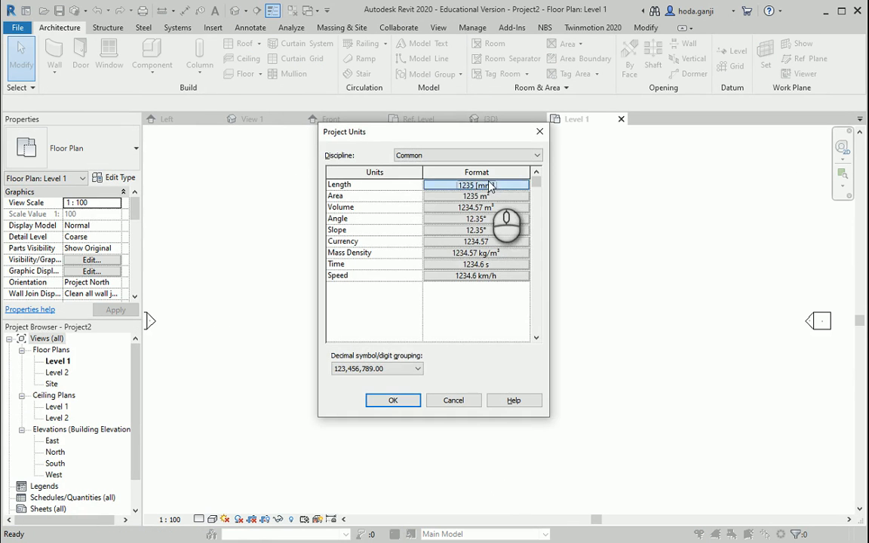
click(489, 186)
click(478, 203)
click(443, 252)
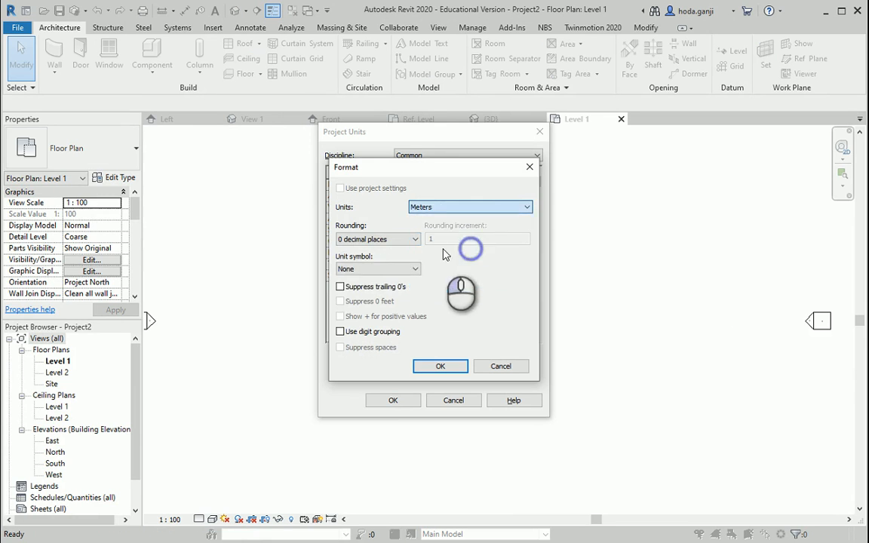
click(377, 239)
click(374, 301)
click(435, 367)
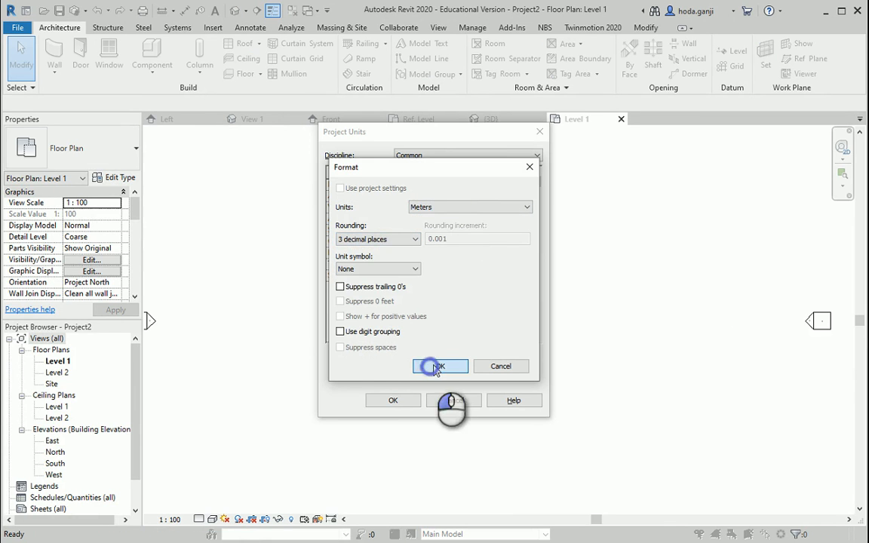
click(395, 401)
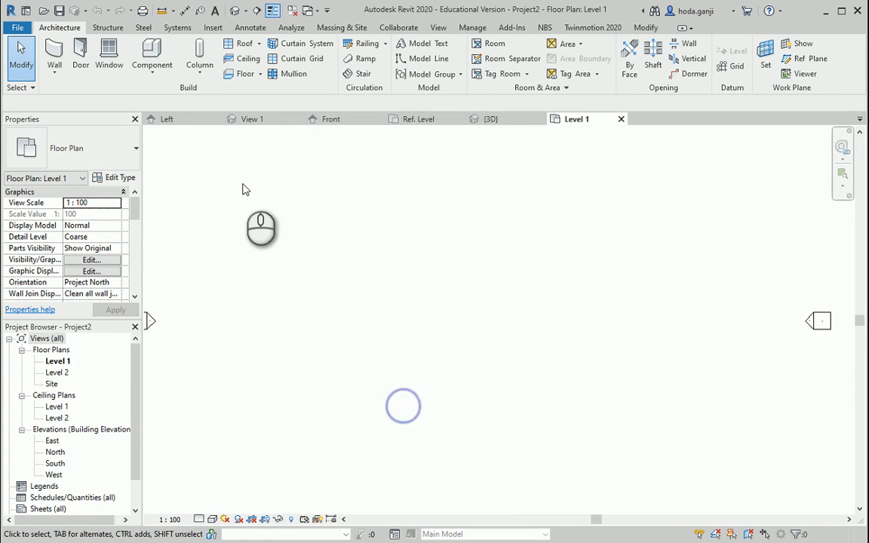
Load the blend furniture family into the new project and place one instance on the Level 1 floor plan
click(489, 119)
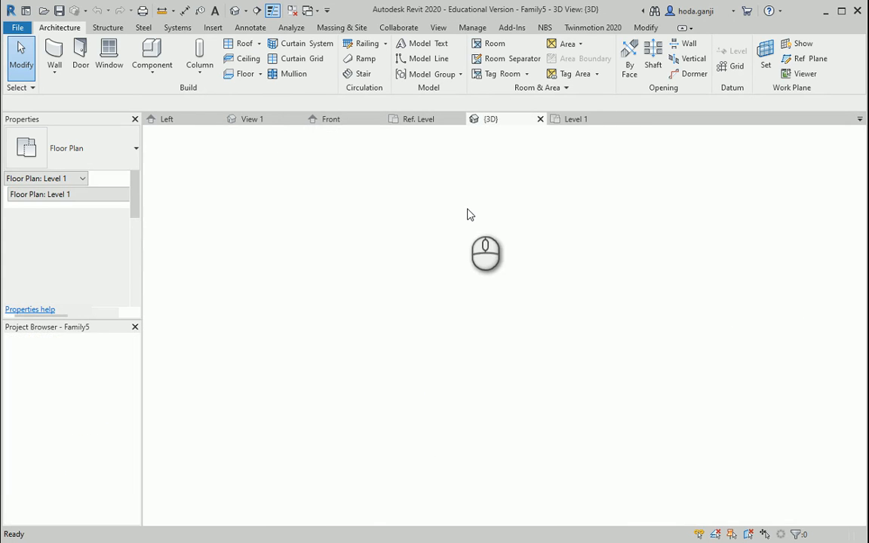
scroll(516, 333, up, 2)
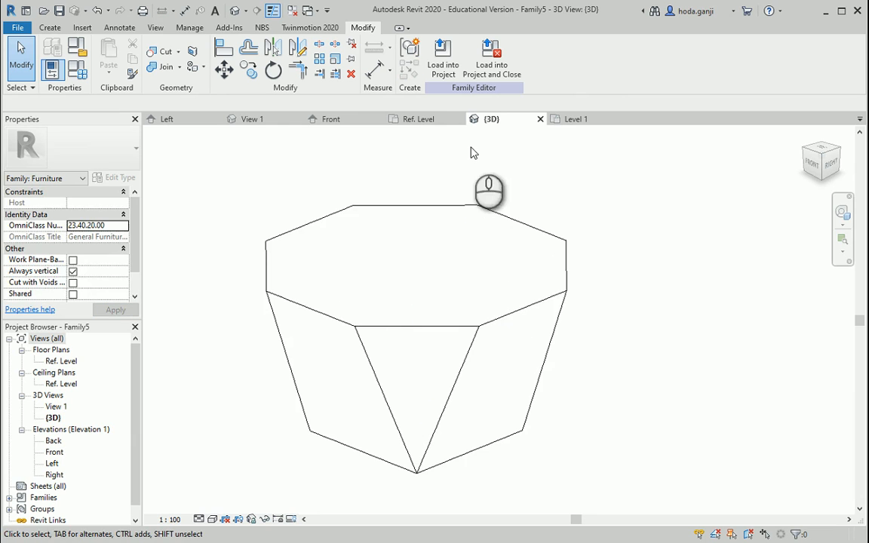
click(442, 68)
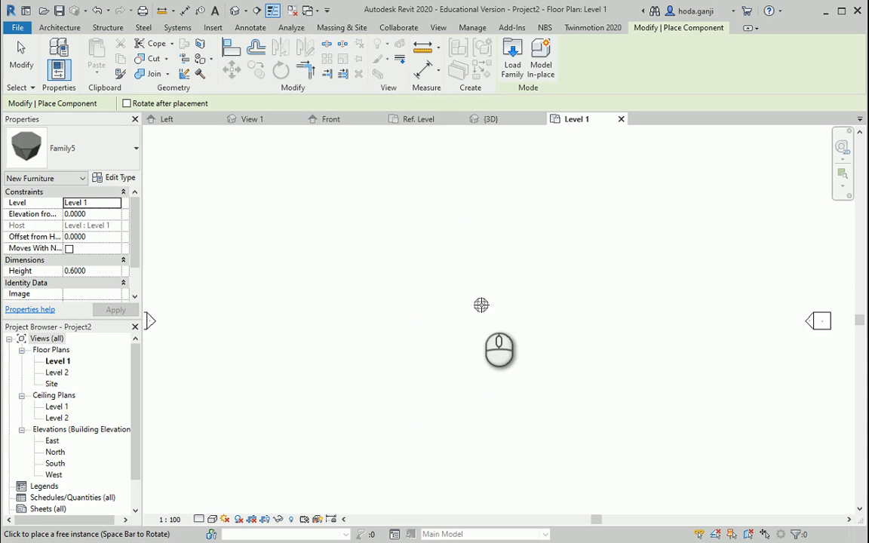
click(472, 316)
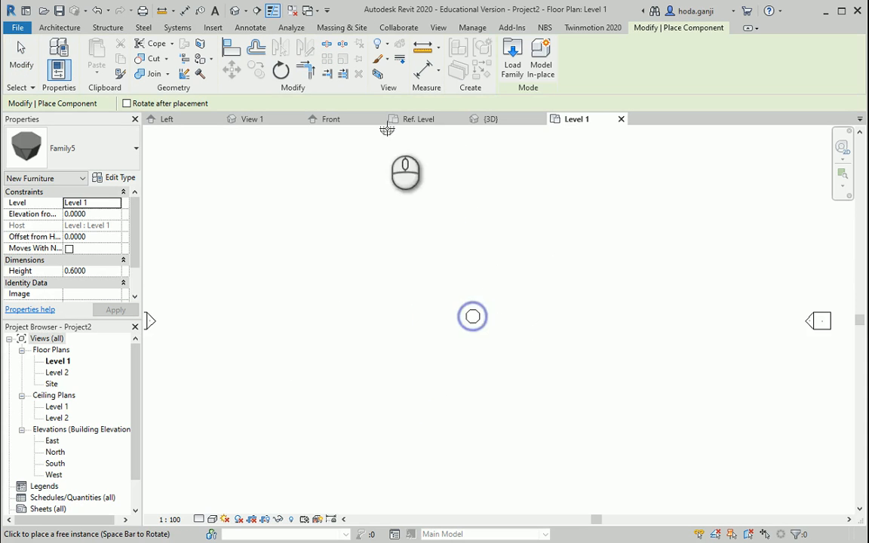
Show the placed furniture instance in the project's default 3D view and examine its instance Height parameter
click(234, 13)
click(519, 349)
shift+middle_drag(475, 396, 522, 325)
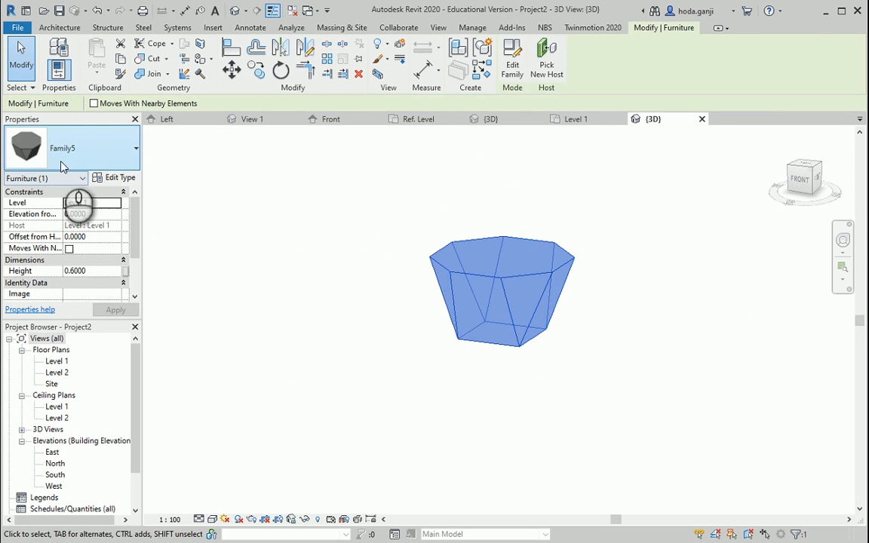
scroll(458, 300, up, 4)
scroll(470, 269, down, 2)
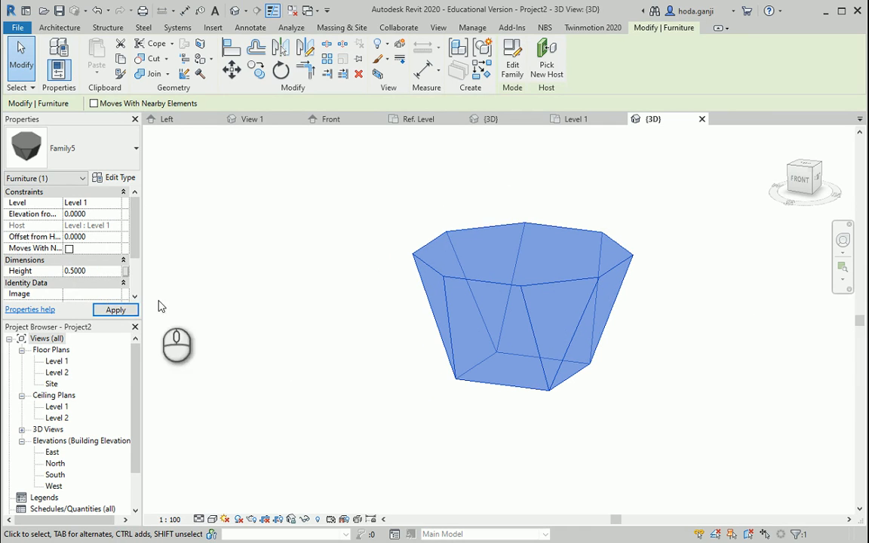
shift+middle_drag(158, 306, 180, 325)
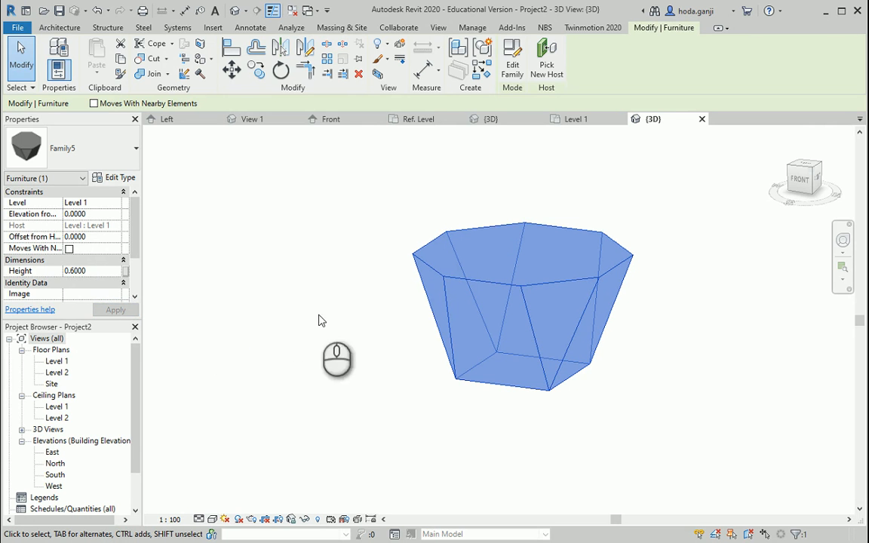
click(391, 345)
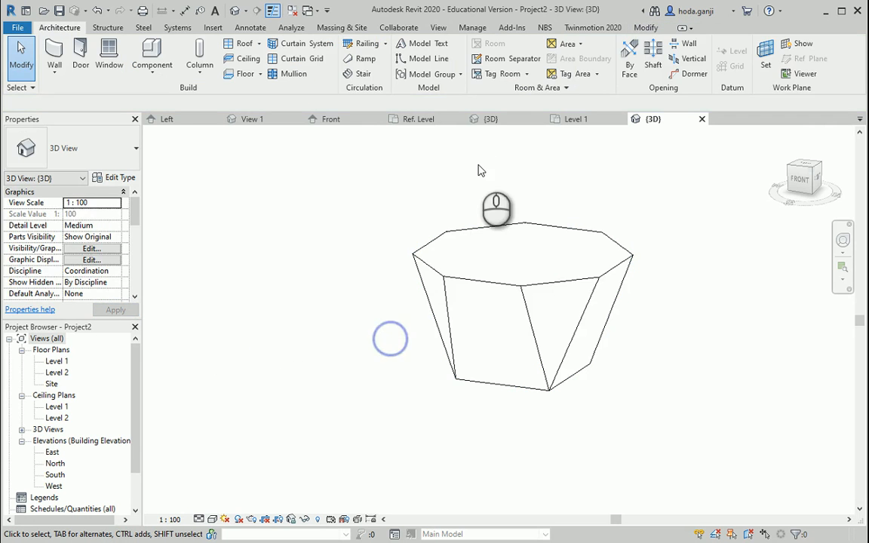
Return to the furniture family's 3D view and examine the blend from several sides
click(504, 121)
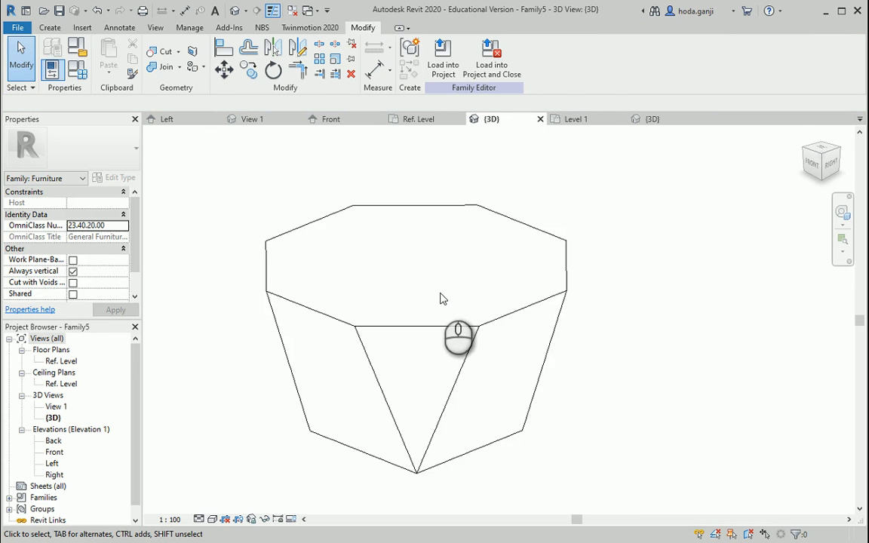
click(433, 333)
scroll(700, 351, down, 1)
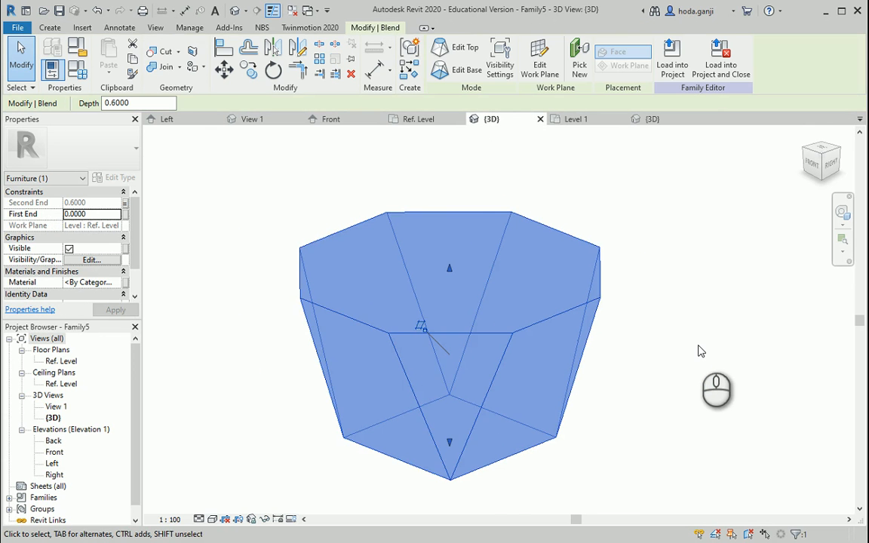
shift+middle_drag(671, 386, 600, 407)
scroll(520, 418, up, 1)
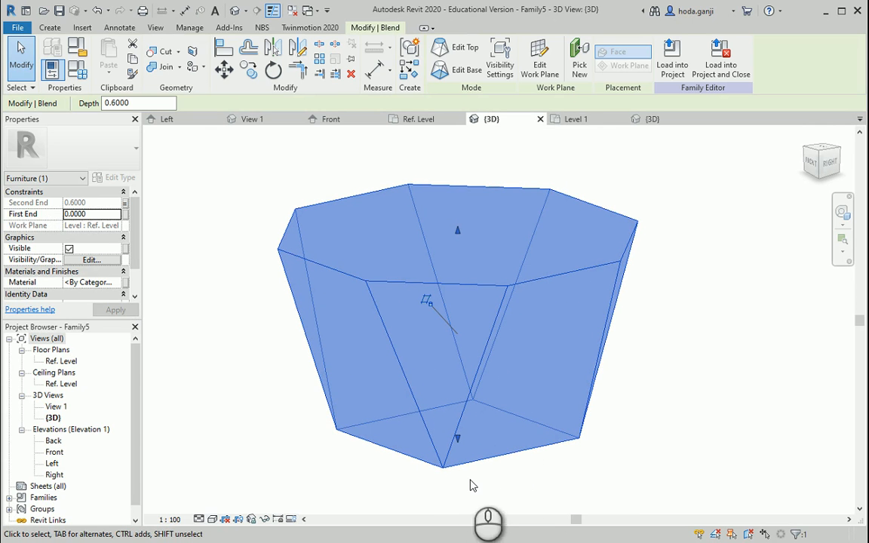
scroll(599, 331, down, 1)
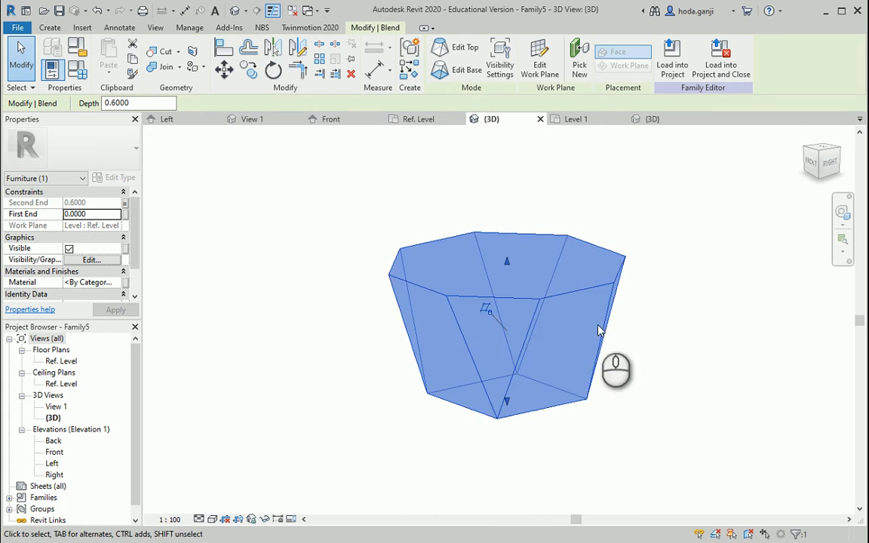
shift+middle_drag(598, 330, 615, 242)
shift+middle_drag(607, 354, 534, 390)
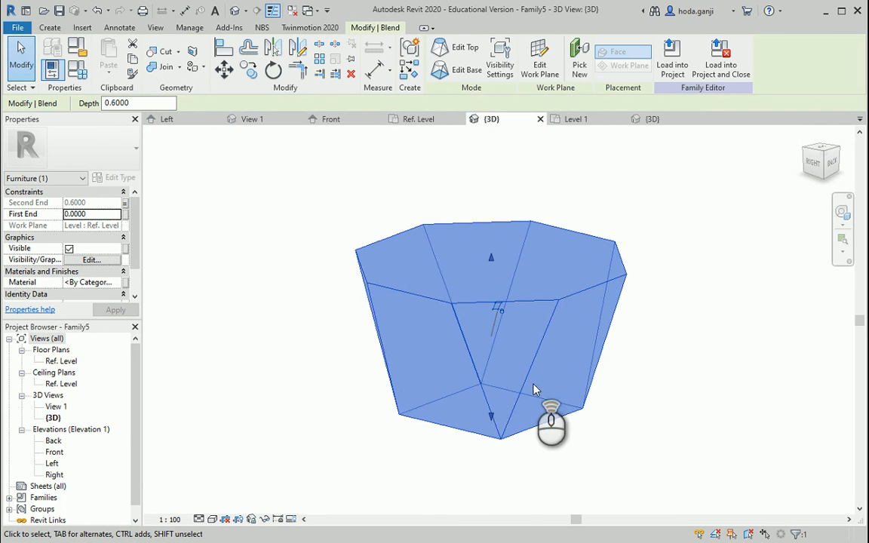
scroll(533, 390, up, 1)
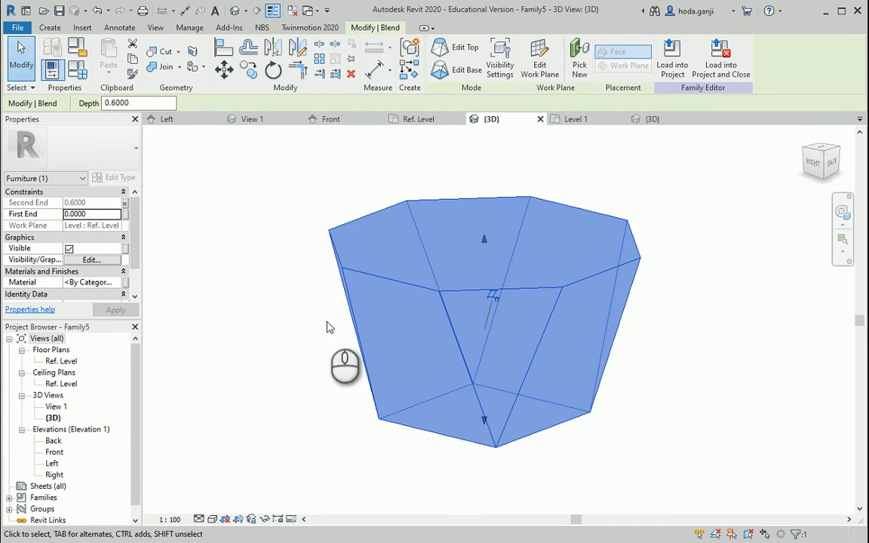
click(702, 343)
shift+middle_drag(609, 391, 654, 390)
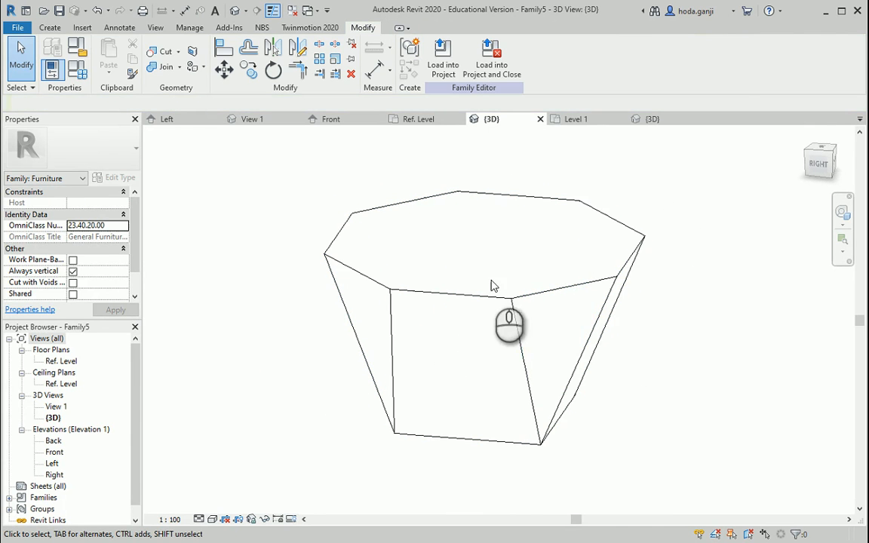
Start a Swept Blend and pick a slanted side edge of the blend, running from base to top, as its path
click(51, 28)
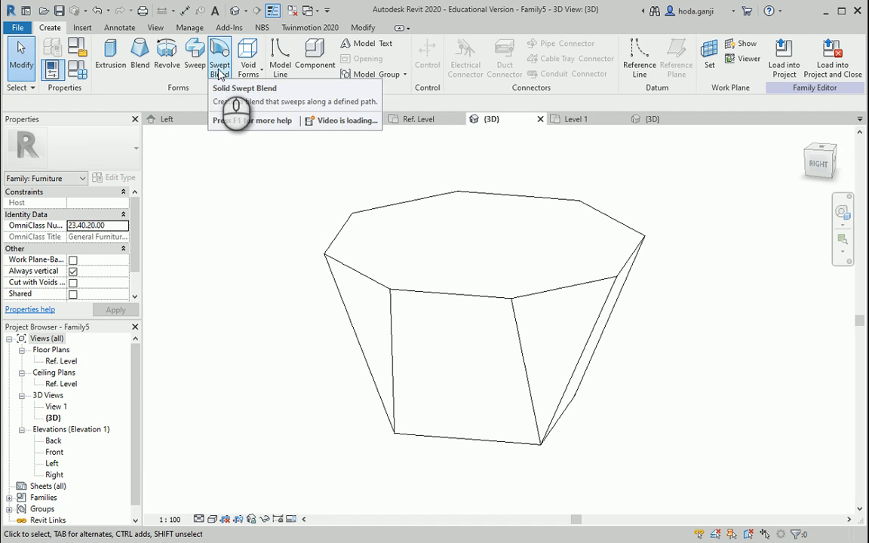
click(220, 74)
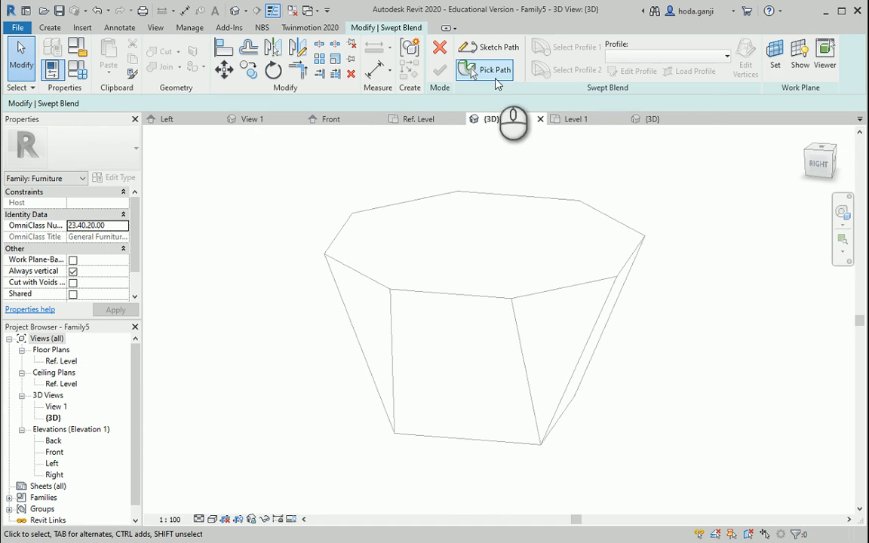
click(496, 71)
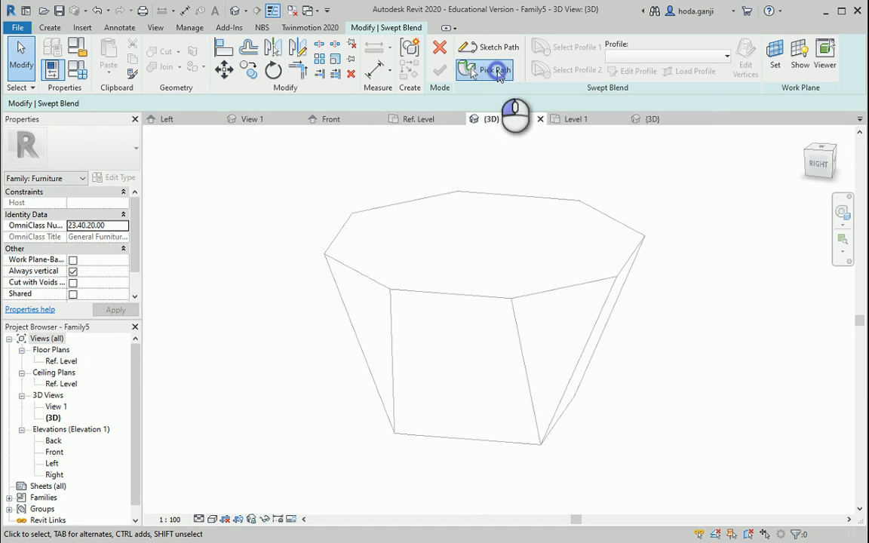
click(389, 329)
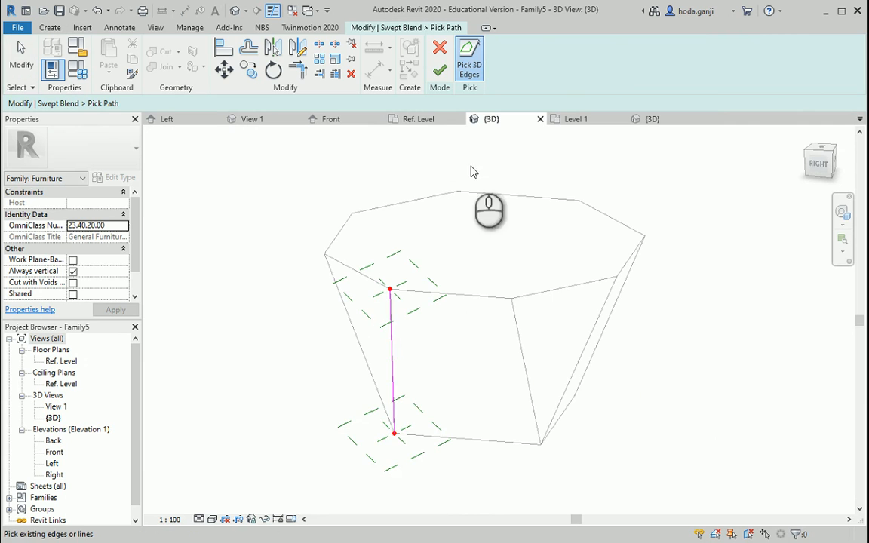
click(439, 70)
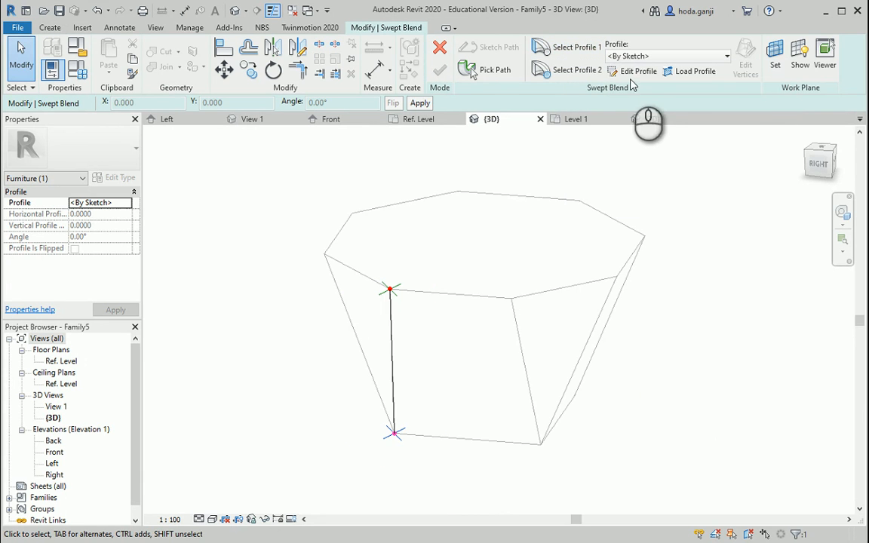
Sketch the swept blend's first profile as a circle of radius 0.01 m centred on the path's lower end, and finish the profile
click(638, 71)
scroll(392, 433, up, 5)
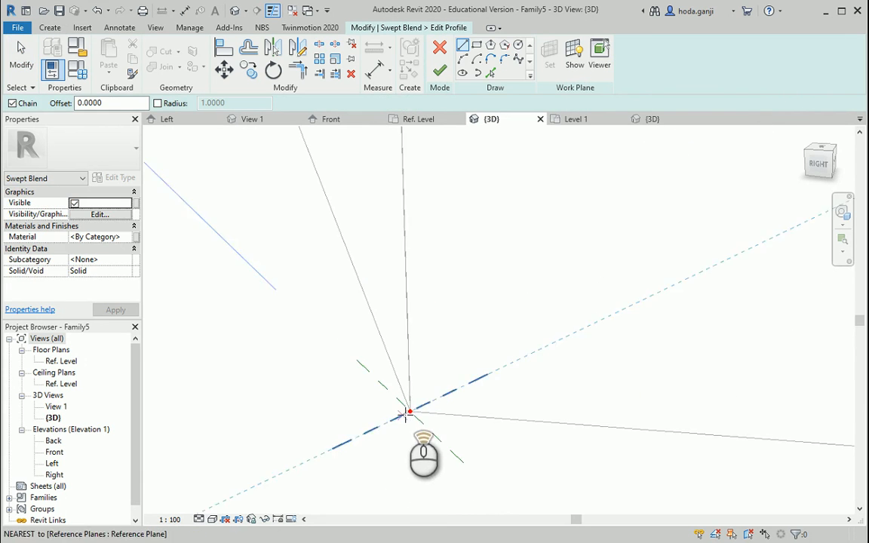
click(408, 412)
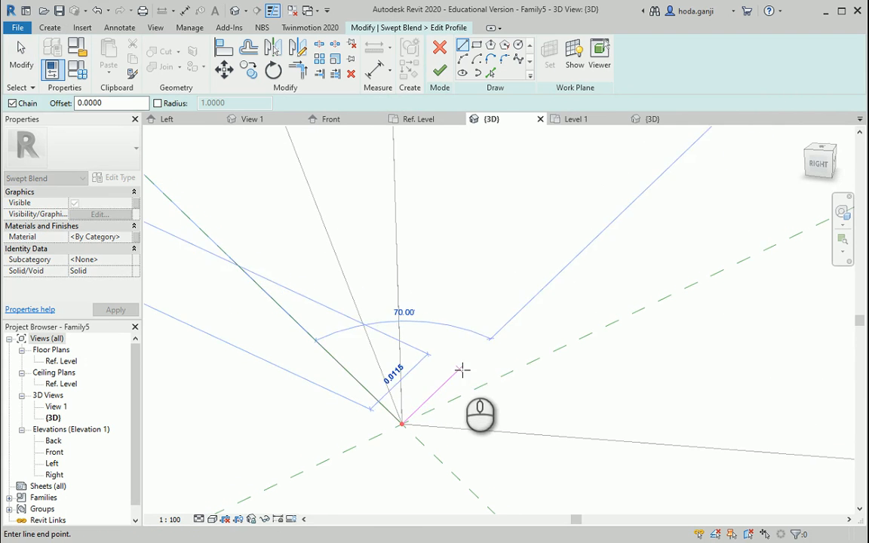
key(Escape)
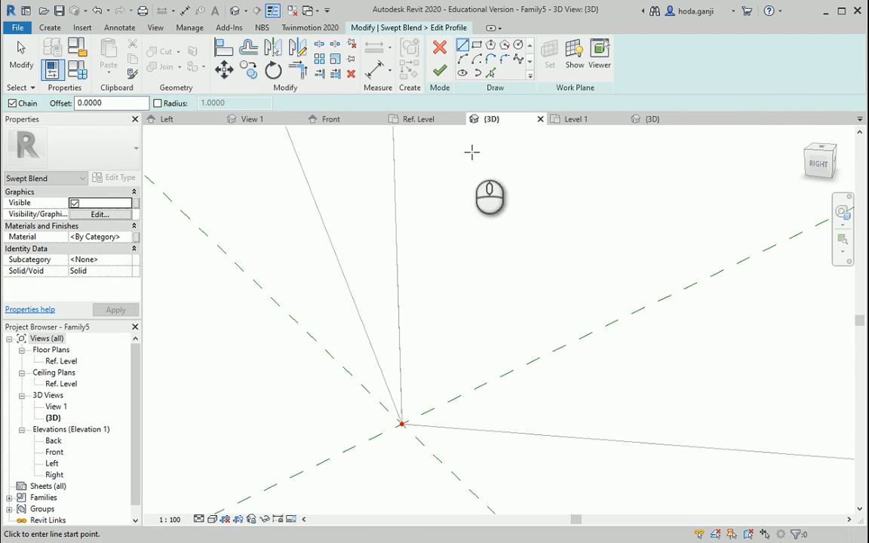
click(518, 45)
click(402, 424)
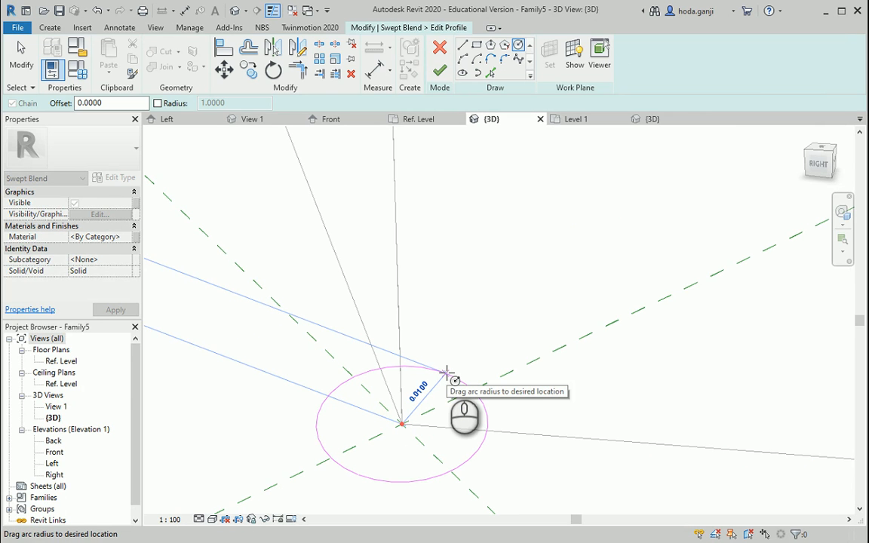
text(.01)
key(Return)
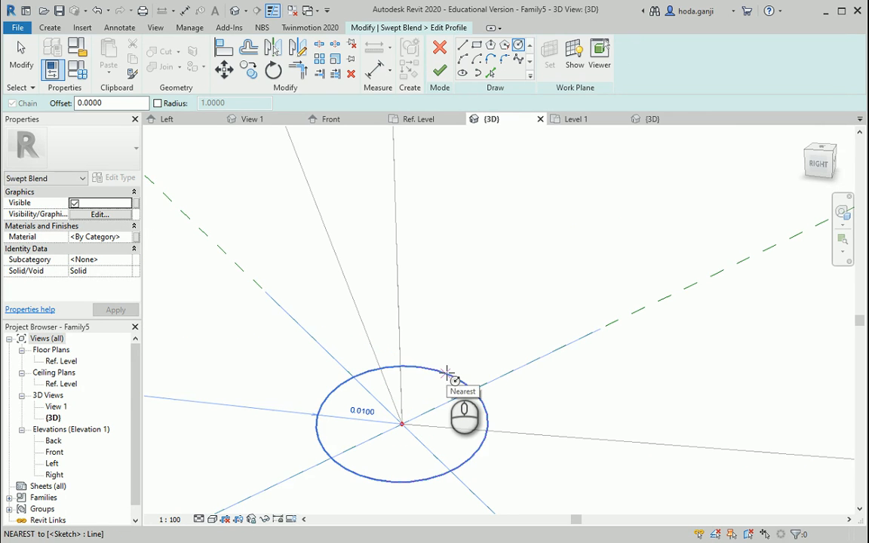
scroll(449, 396, down, 6)
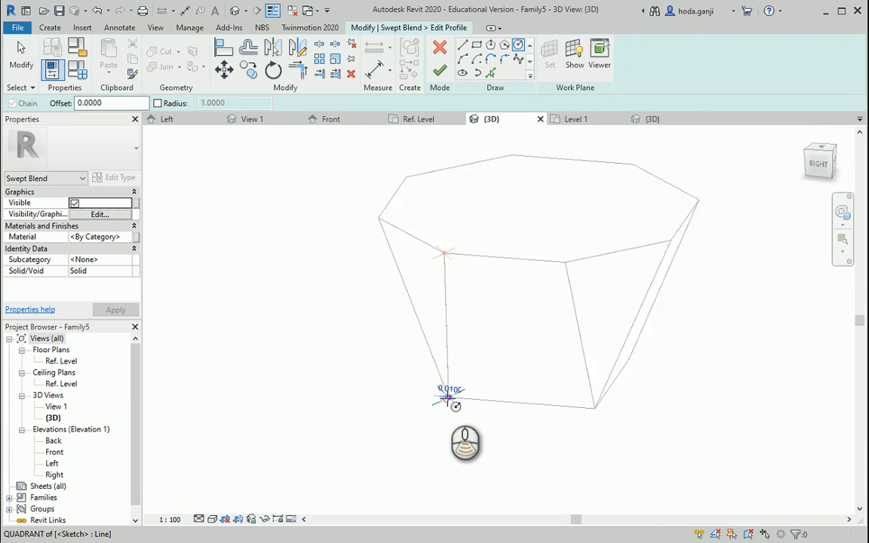
scroll(449, 396, up, 5)
middle_drag(445, 411, 441, 184)
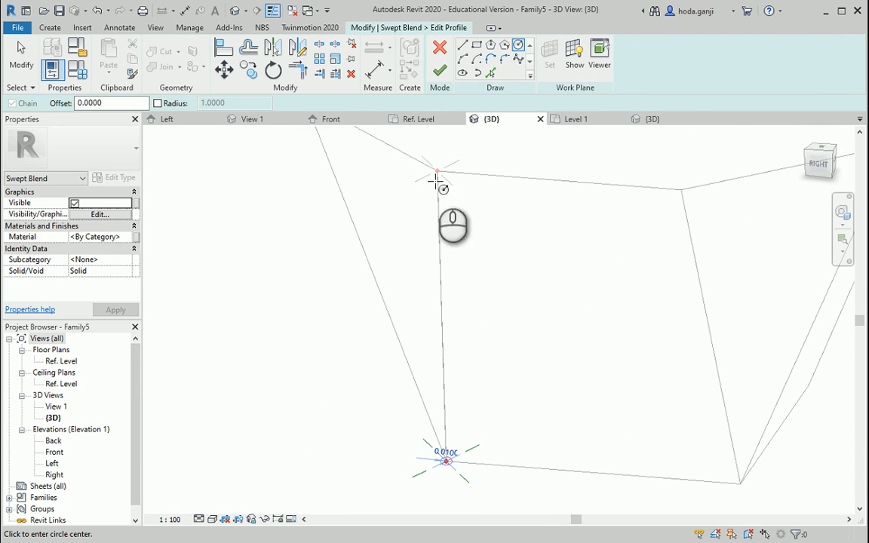
click(440, 70)
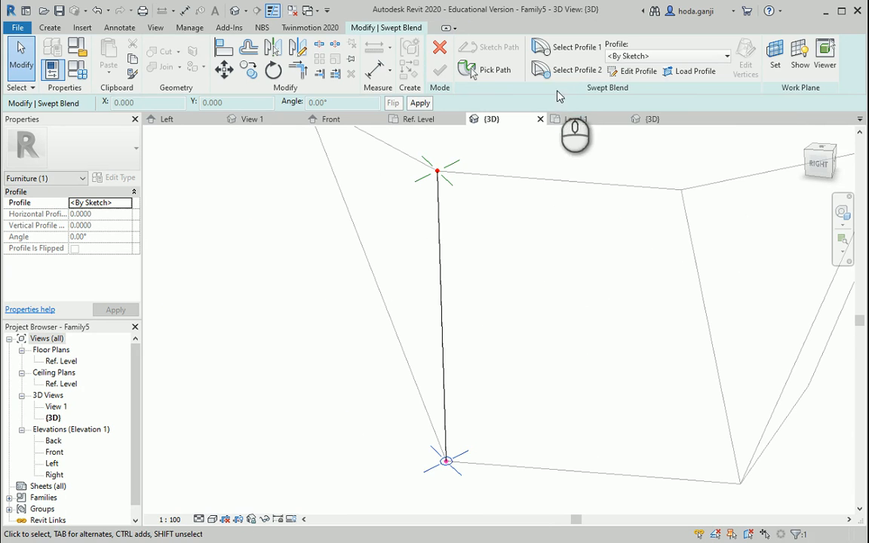
Open the swept blend's second profile, at the upper end of the path, for sketching
click(577, 71)
click(636, 71)
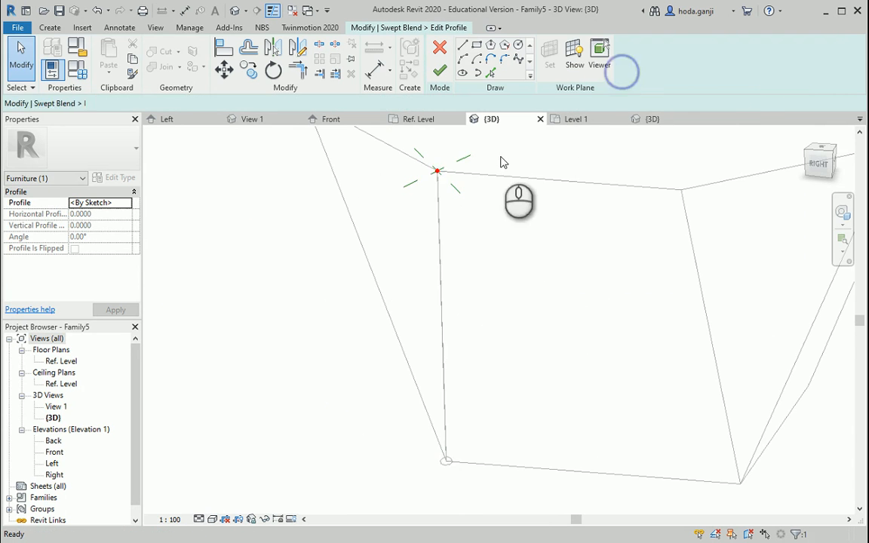
scroll(445, 151, up, 5)
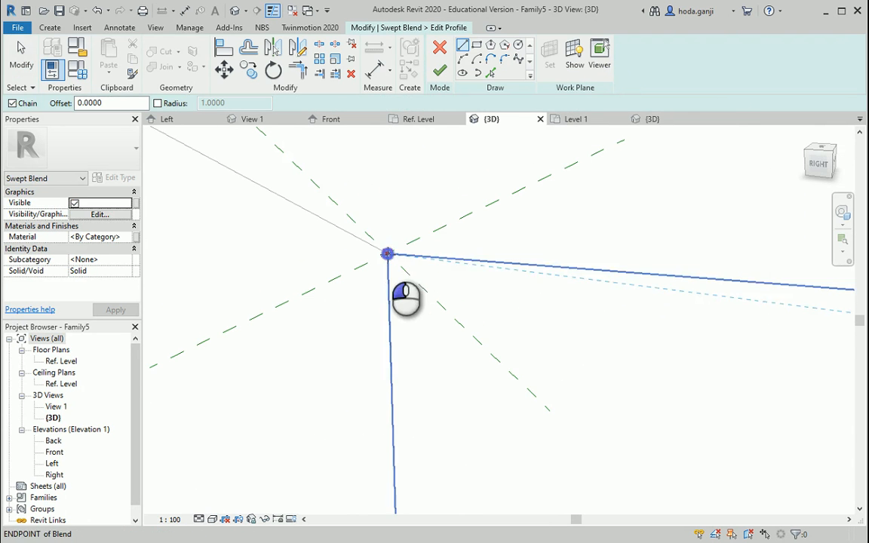
click(387, 253)
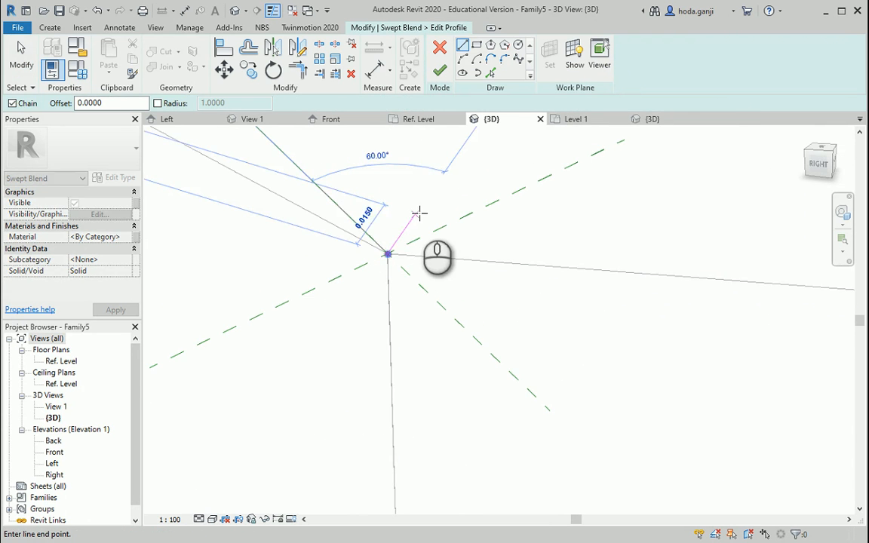
click(528, 48)
click(387, 253)
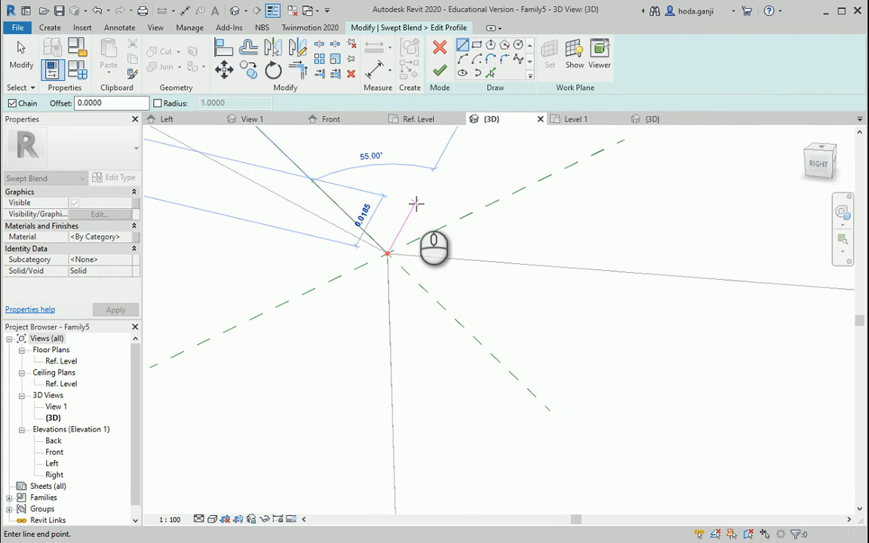
Sketch the second profile as a circle of radius 0.04 m centred on the path's upper end, and finish the swept blend
click(518, 46)
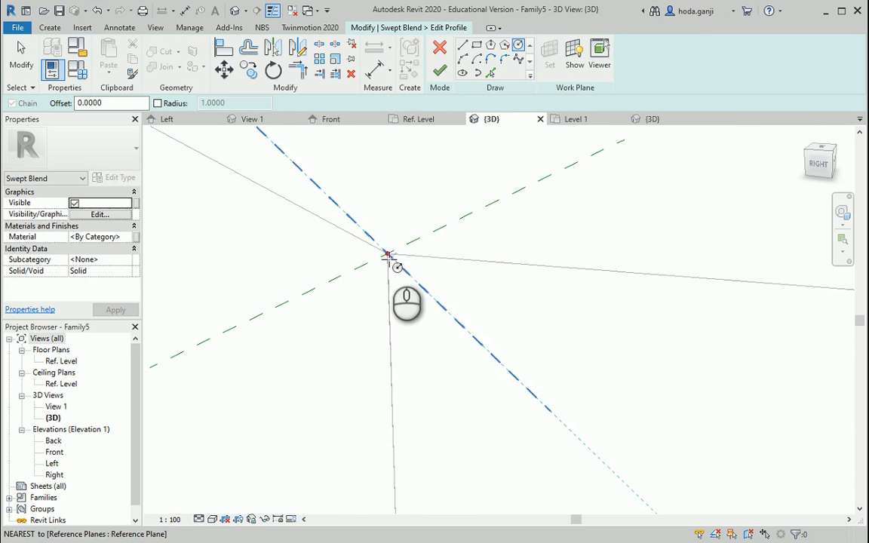
click(387, 253)
text(.)
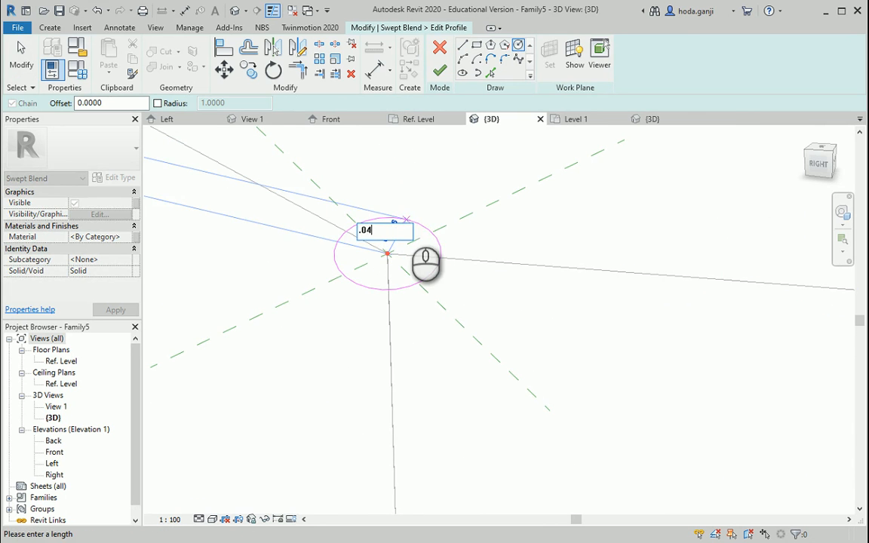
text(04)
key(Return)
scroll(364, 277, down, 1)
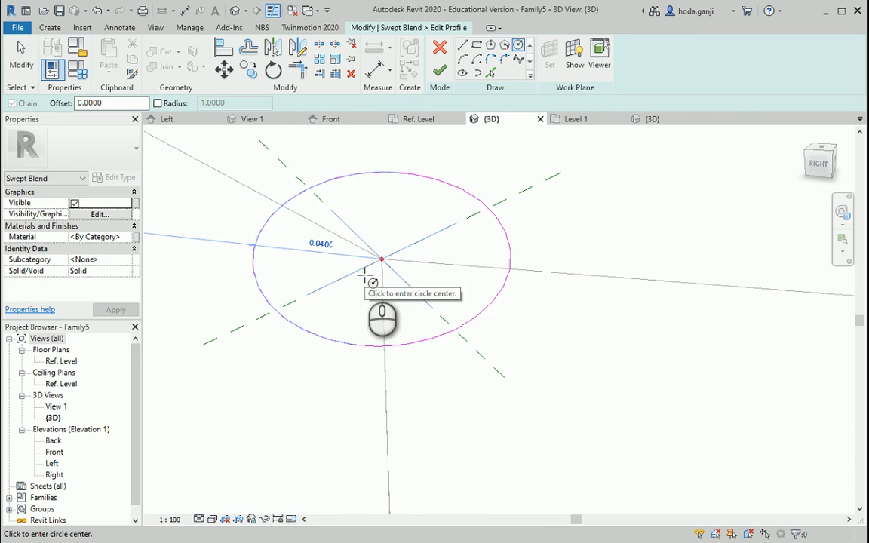
scroll(370, 272, down, 6)
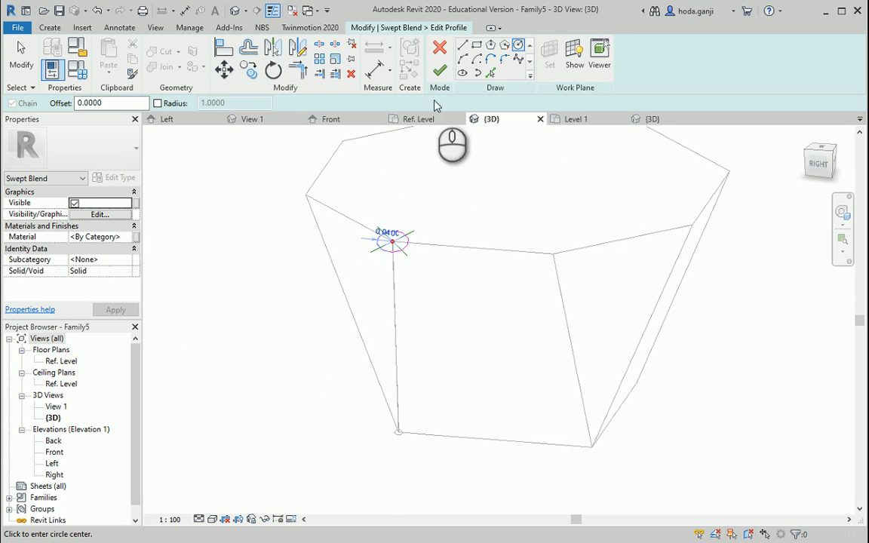
click(439, 70)
click(439, 60)
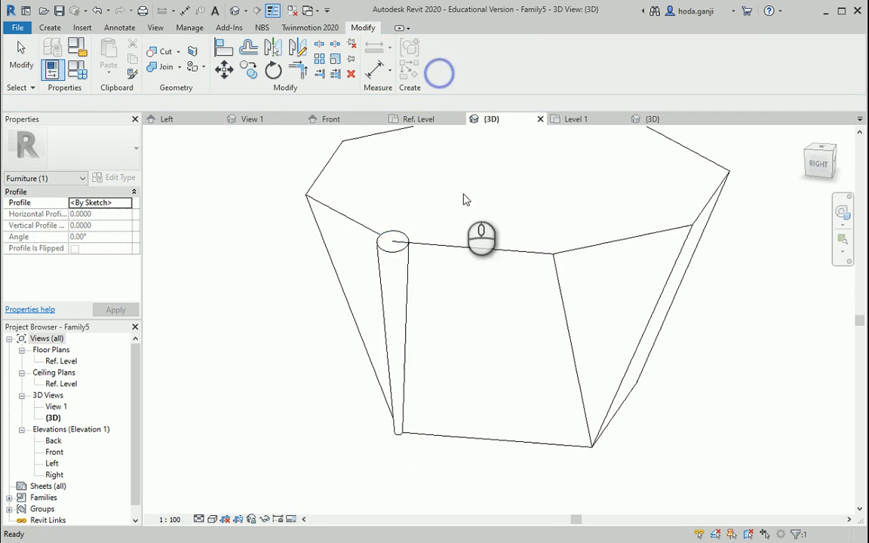
Select the new swept blend and open the Material Browser for its material
click(365, 397)
click(400, 343)
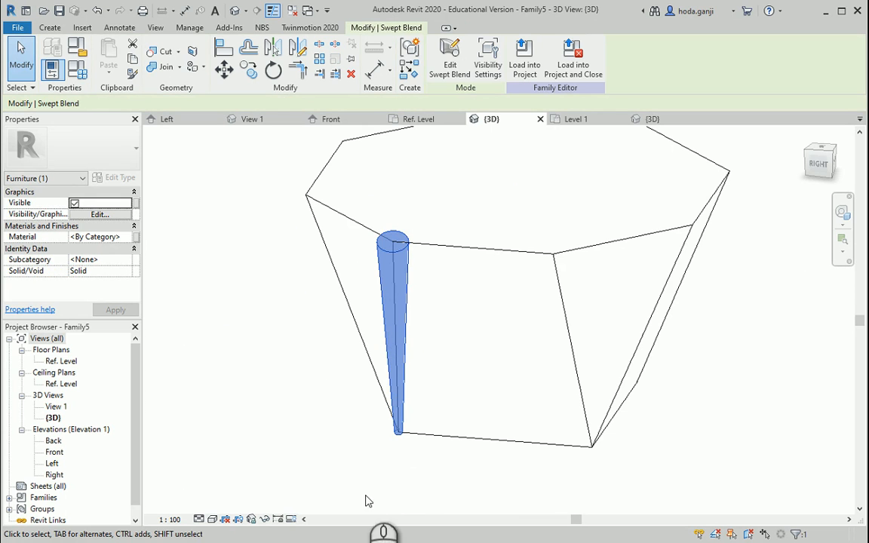
click(125, 238)
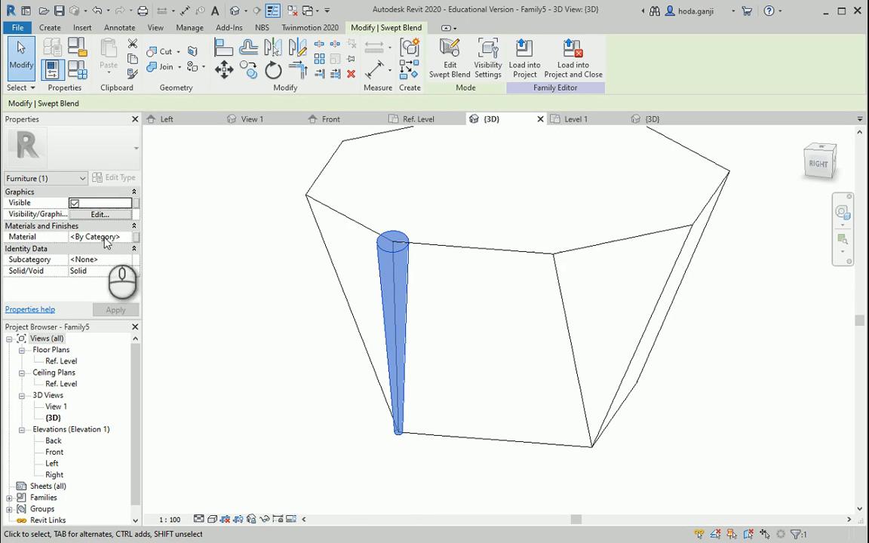
click(128, 237)
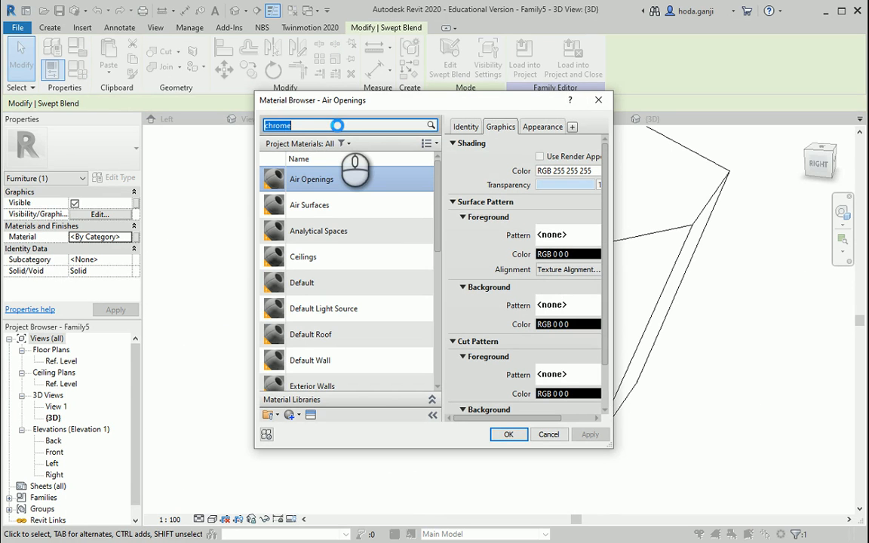
drag(338, 97, 232, 110)
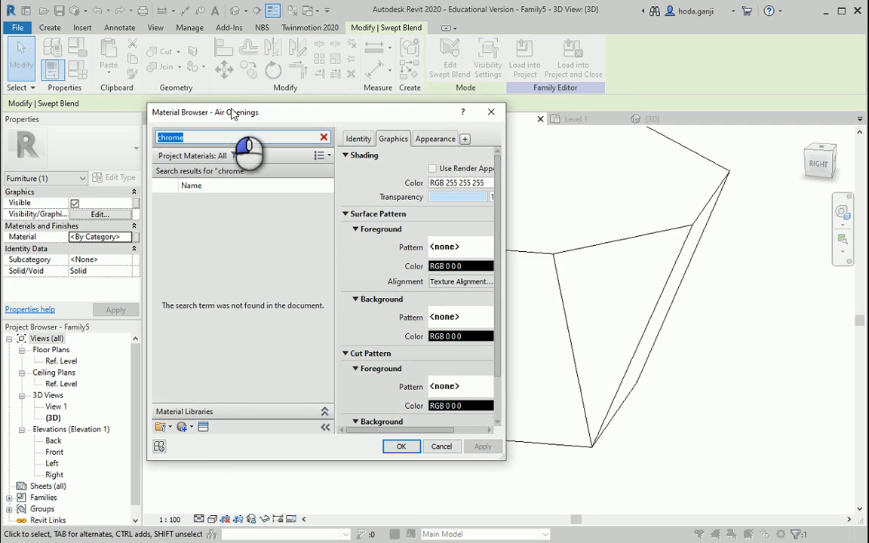
Create a new material and name it Chrome
click(187, 431)
click(197, 438)
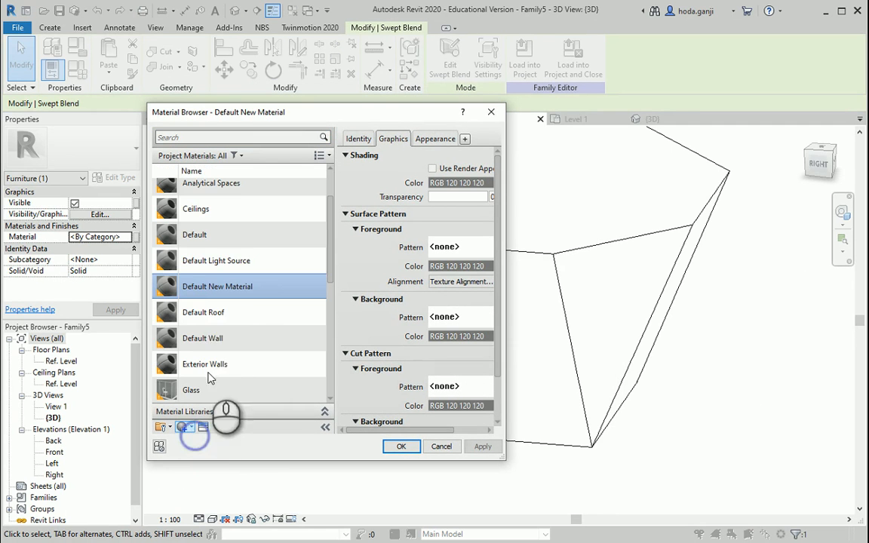
right_click(203, 288)
click(234, 320)
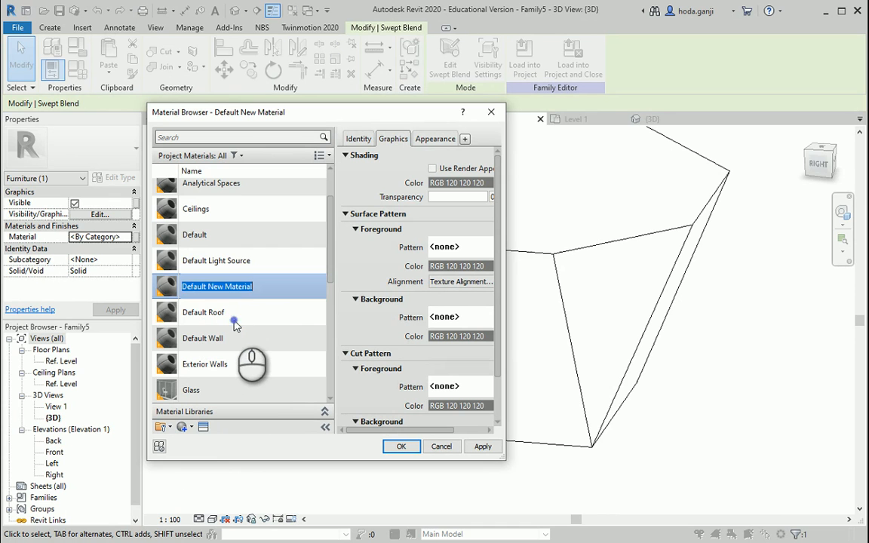
text(Chrome)
key(Return)
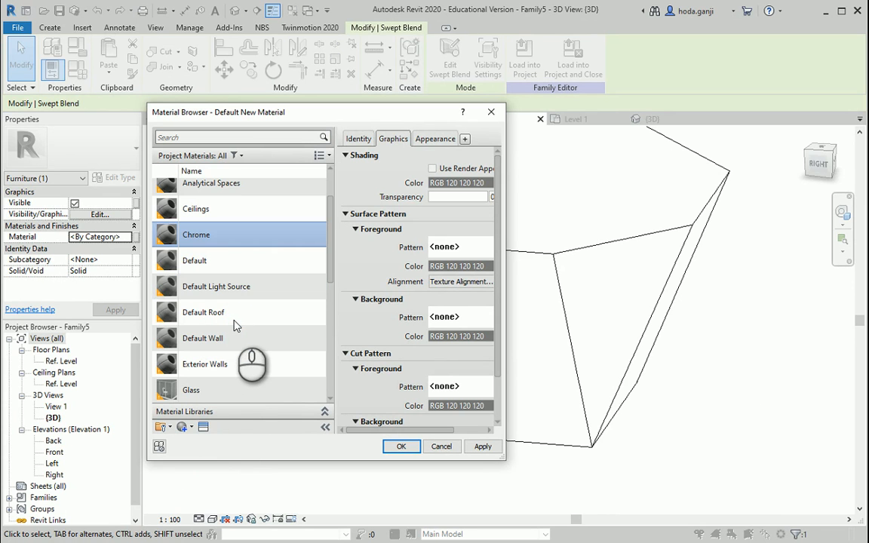
Search the appearance assets for chrome and replace the new material's appearance with the Chrome metal asset
click(204, 427)
drag(580, 118, 392, 126)
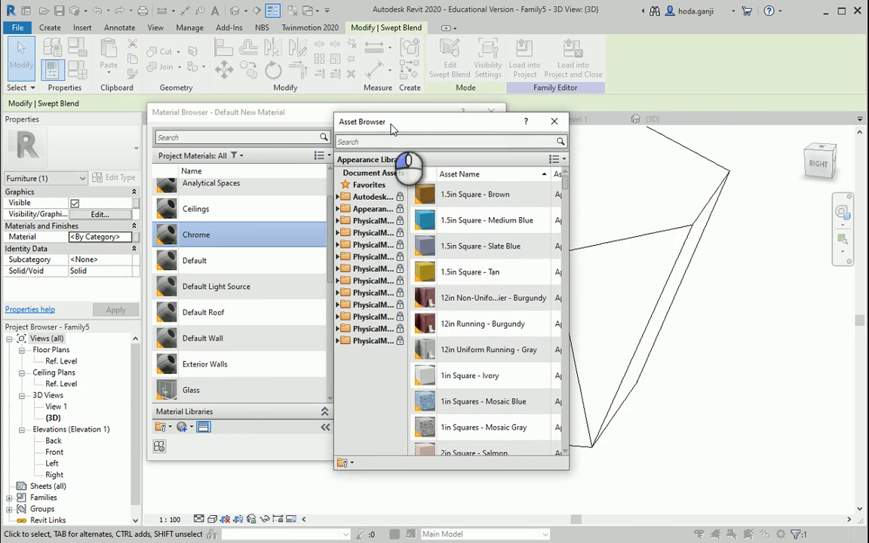
drag(571, 303, 781, 287)
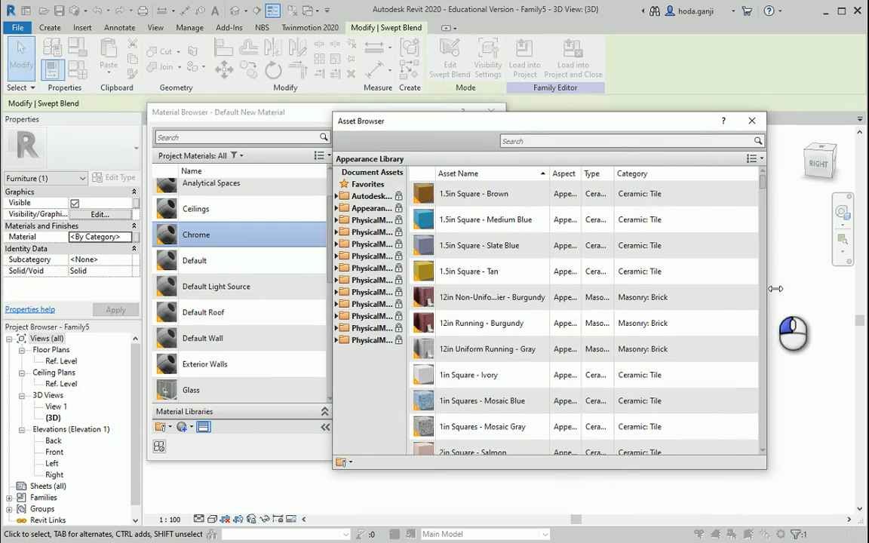
click(611, 141)
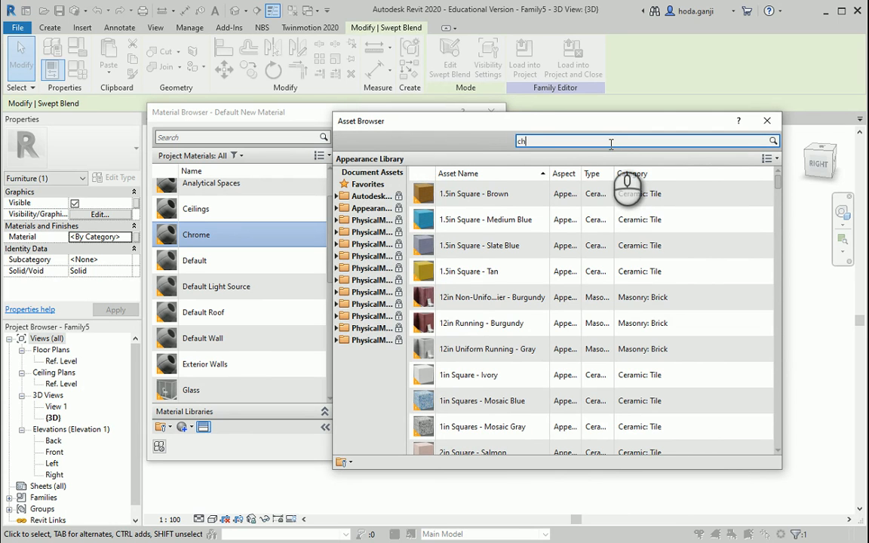
key(Return)
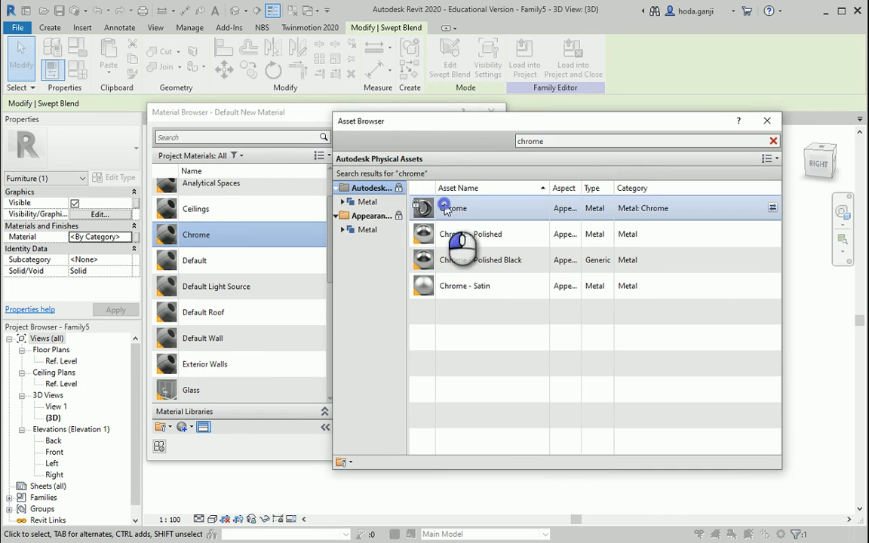
double_click(445, 209)
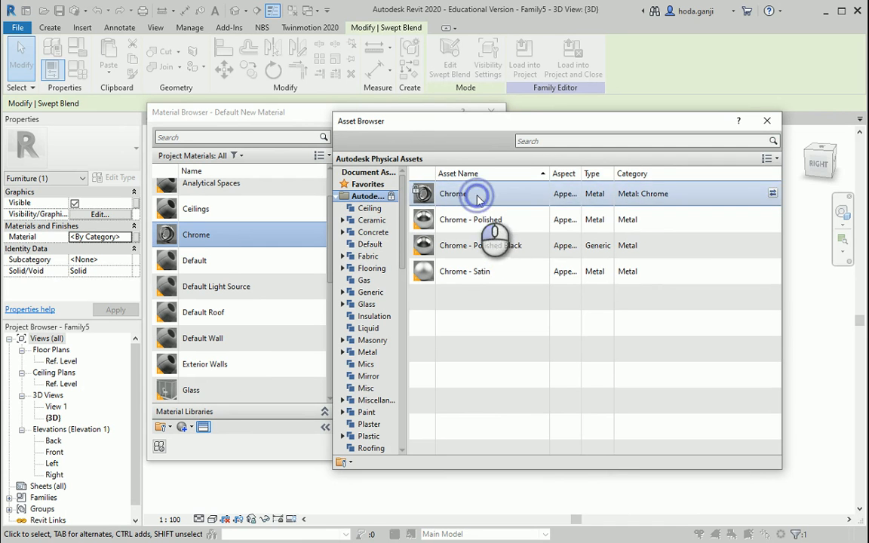
click(767, 121)
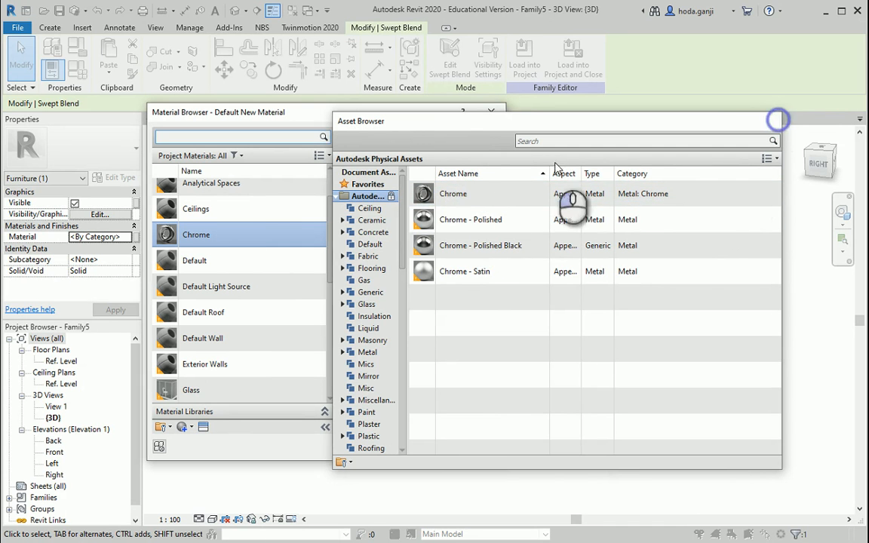
Set the Chrome material's shading colour to RGB 42 42 42 and assign the material to the swept blend
drag(505, 233, 699, 235)
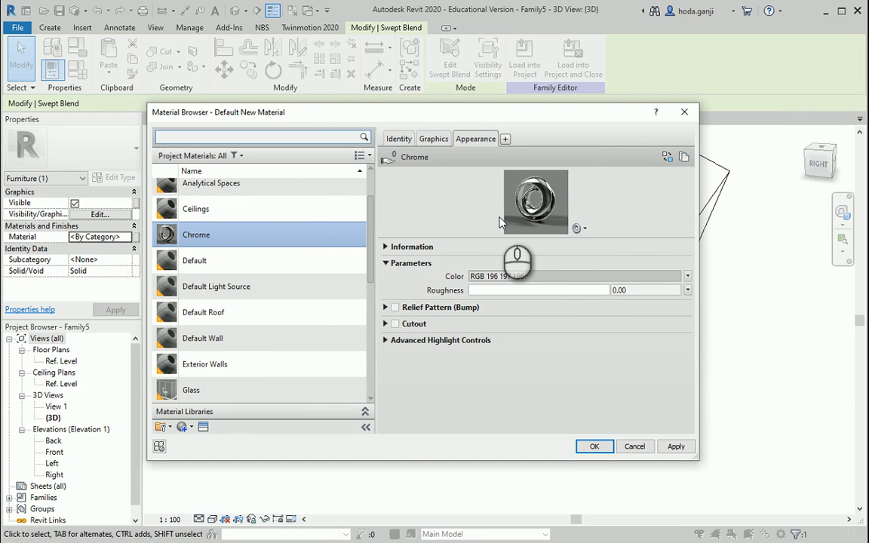
click(434, 138)
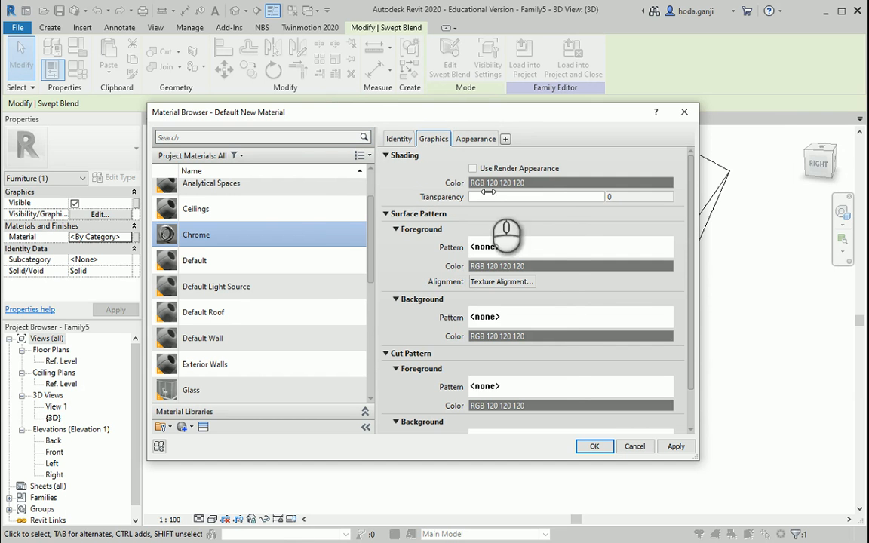
click(543, 185)
click(561, 287)
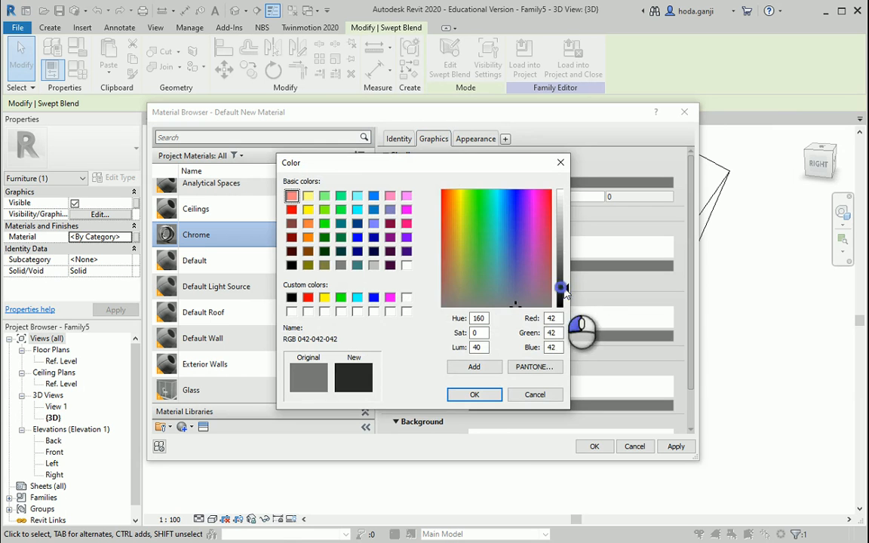
click(475, 395)
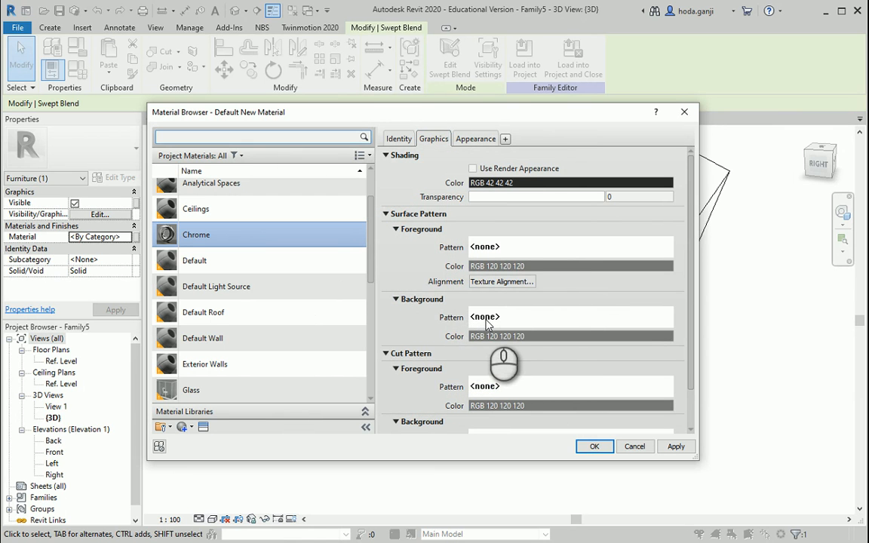
click(593, 446)
Preview the family in the Shaded visual style and return the 3D view to Hidden Line
click(224, 520)
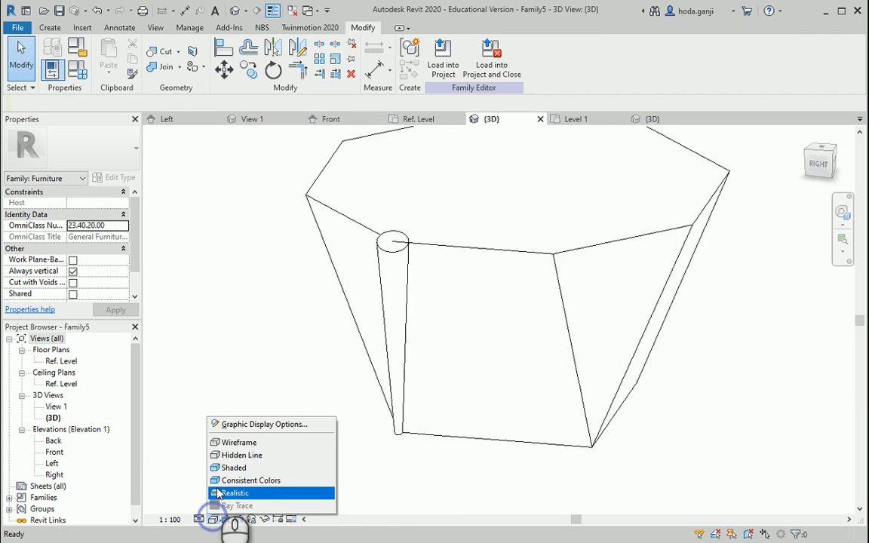
click(222, 466)
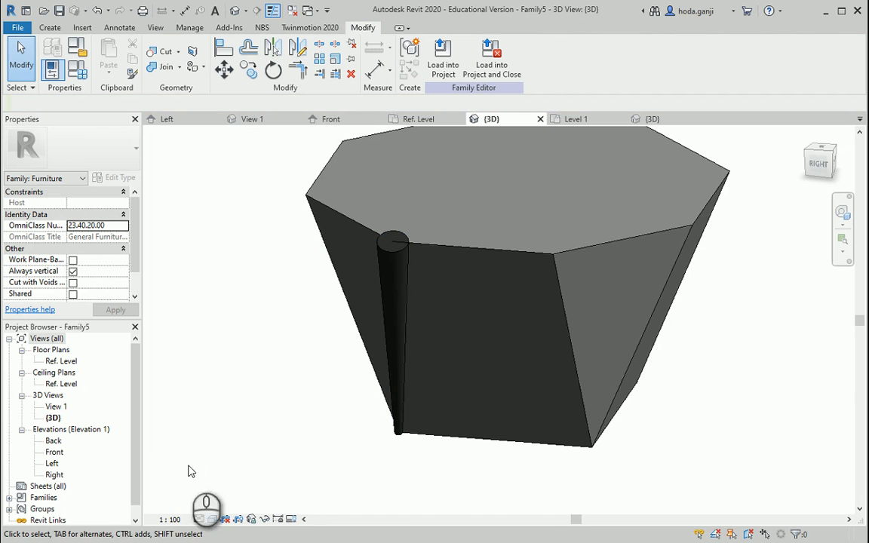
click(212, 519)
click(230, 456)
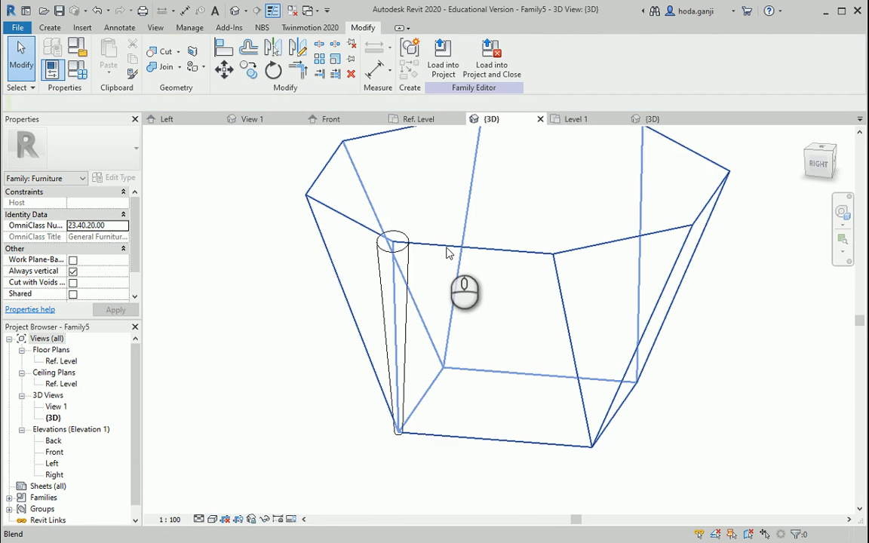
Load the furniture family into the project, overwriting the existing version, and examine the placed instance in the Level 1 plan
click(443, 59)
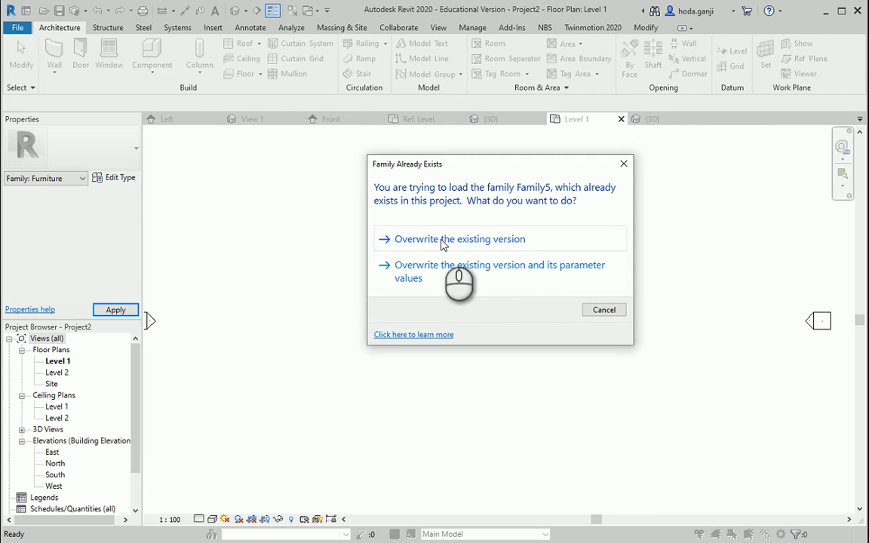
click(445, 240)
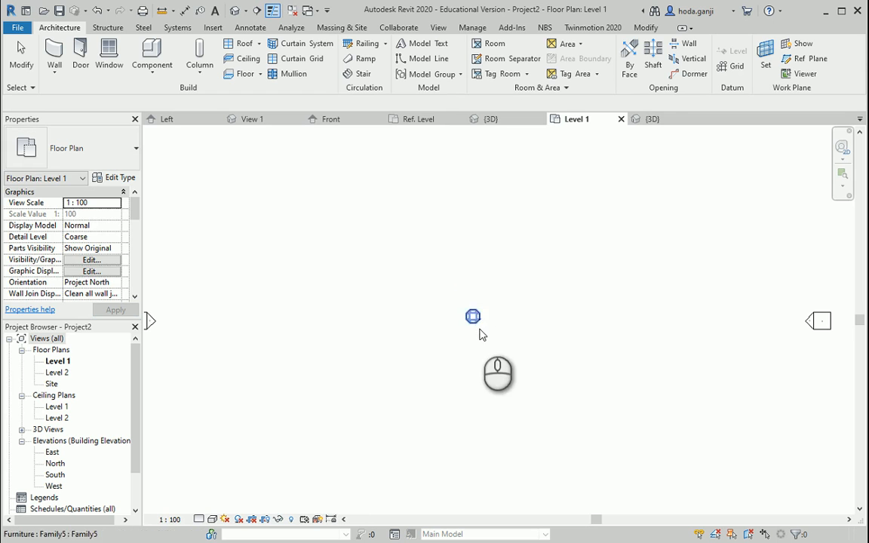
scroll(478, 324, up, 3)
scroll(478, 324, up, 3)
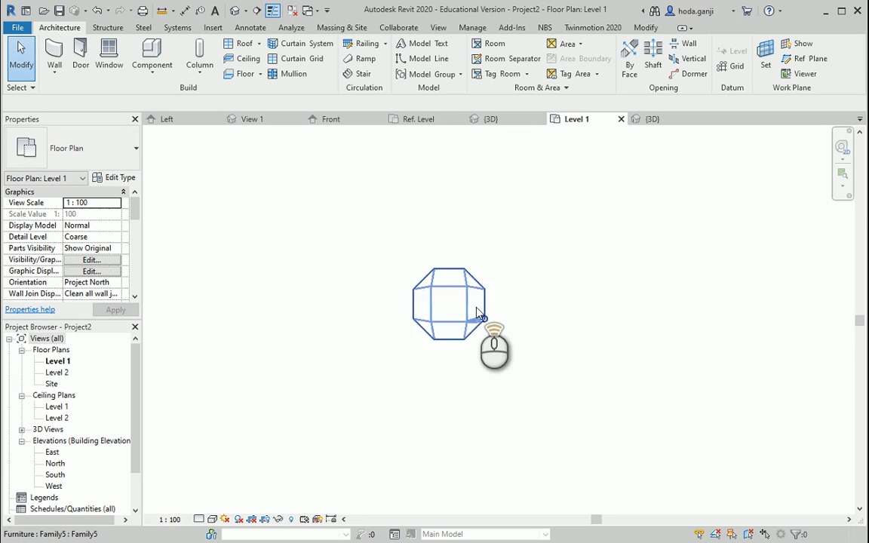
In the project's default 3D view, enter a Height of 0.8 m for the furniture instance to test the swept blend
click(664, 119)
shift+middle_drag(549, 372, 507, 336)
scroll(523, 306, up, 2)
click(513, 251)
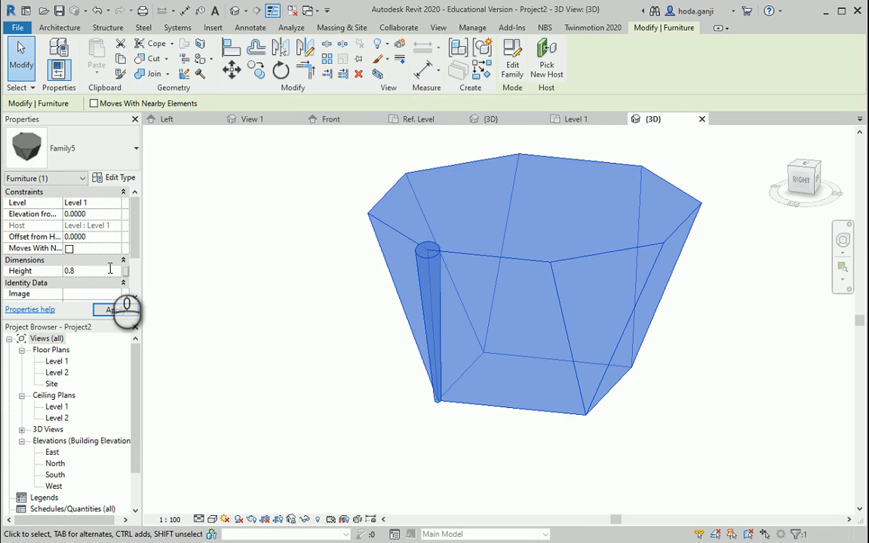
click(314, 330)
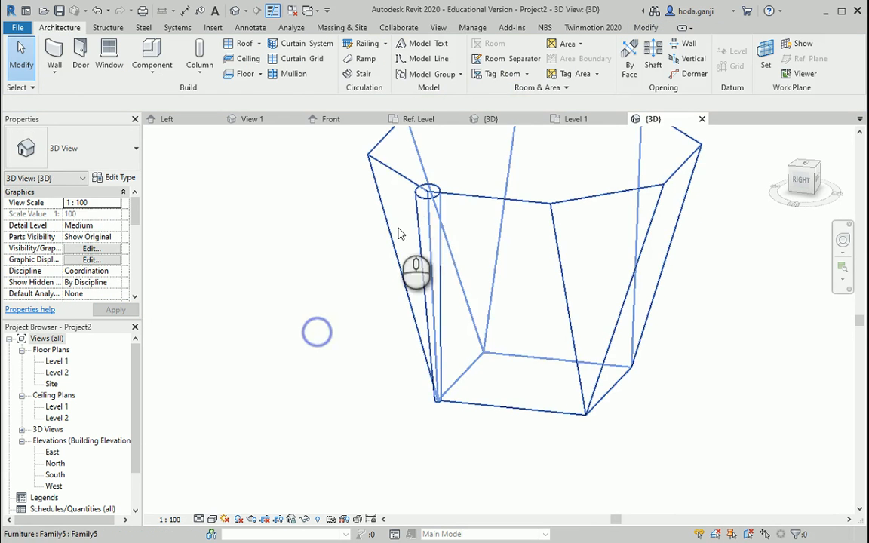
Test the furniture instance in the project's 3D view at Height values of 0.5 and 0.6 m
click(446, 203)
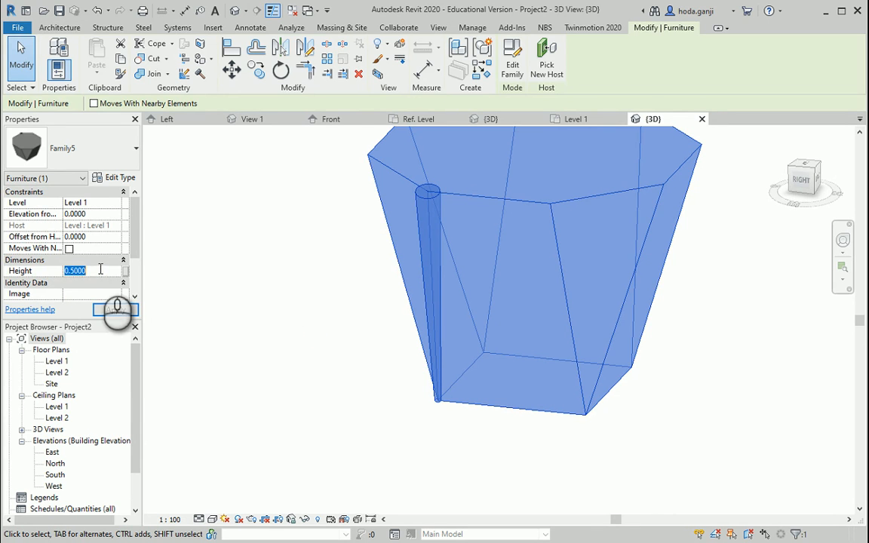
click(115, 310)
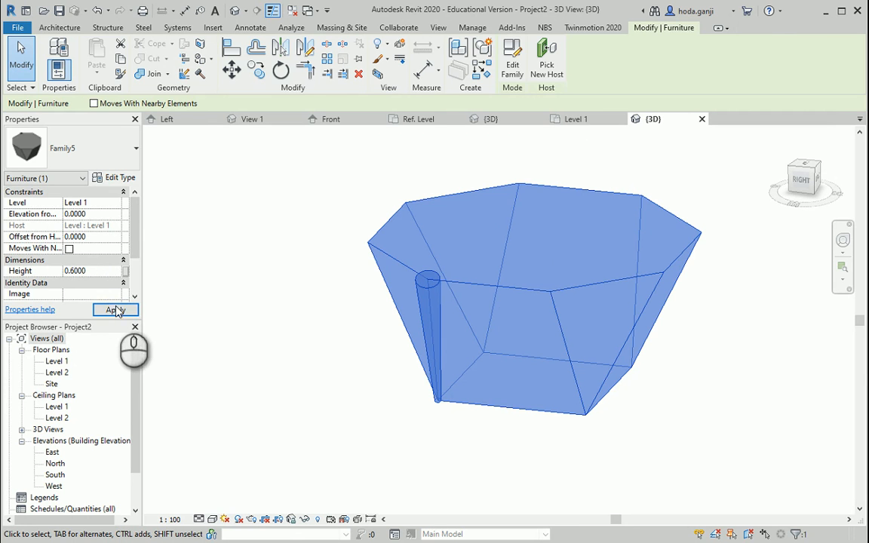
click(309, 386)
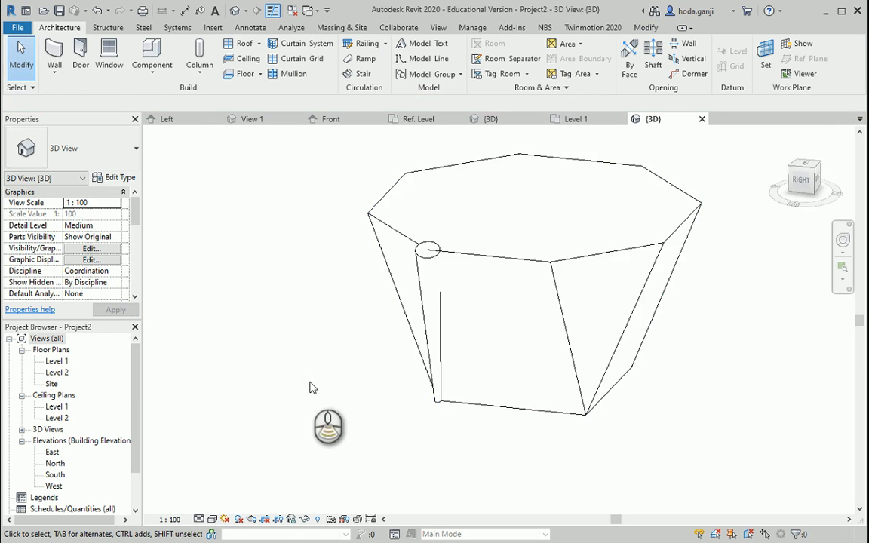
scroll(309, 388, down, 2)
In the family's Ref. Level plan, mirror a copy of the chrome swept blend onto the adjacent slanted edge about a drawn diagonal axis
click(499, 120)
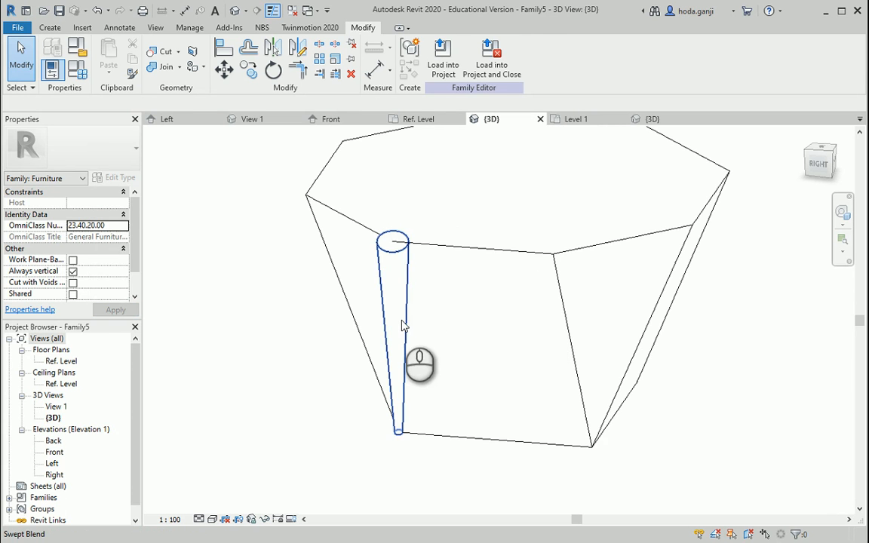
click(402, 325)
shift+middle_drag(392, 340, 536, 366)
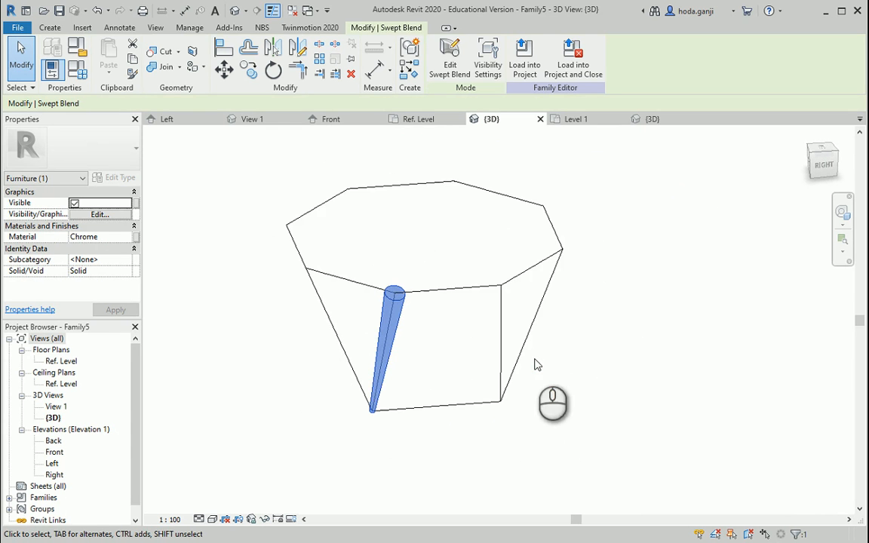
click(252, 118)
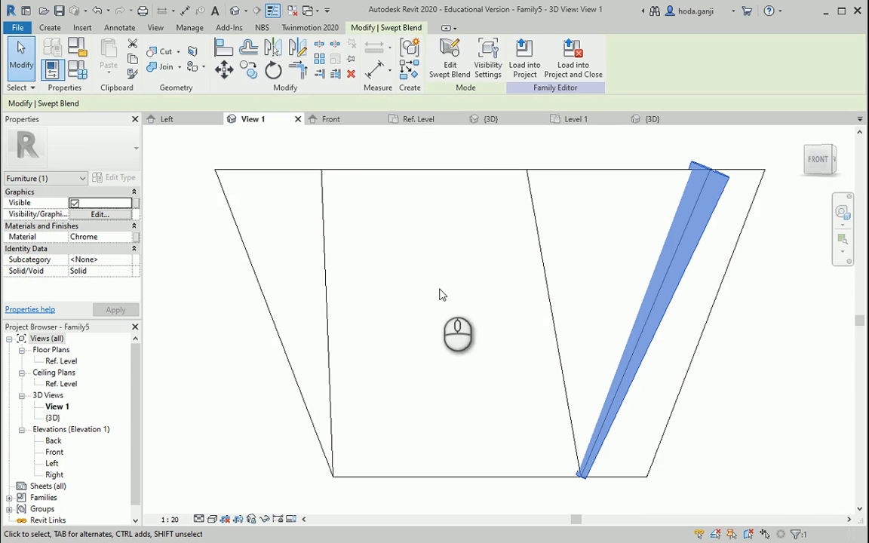
click(415, 119)
scroll(537, 465, up, 4)
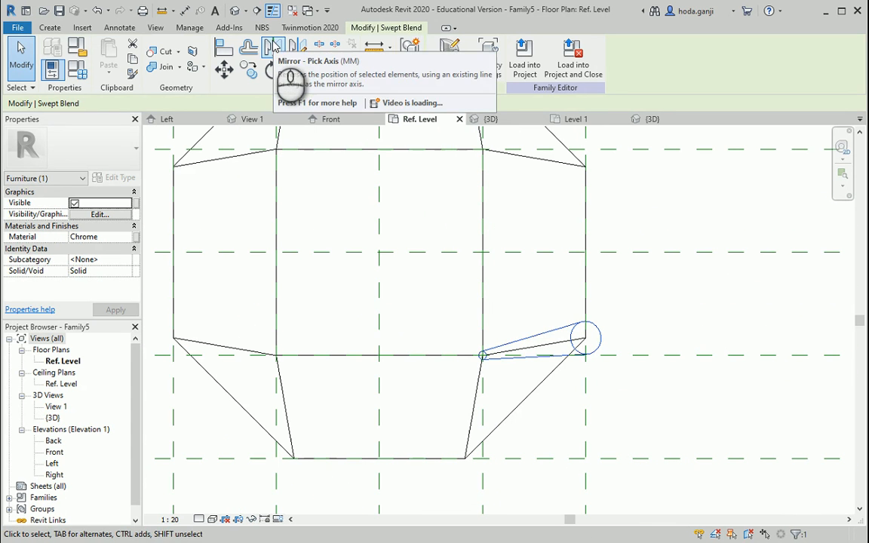
click(273, 44)
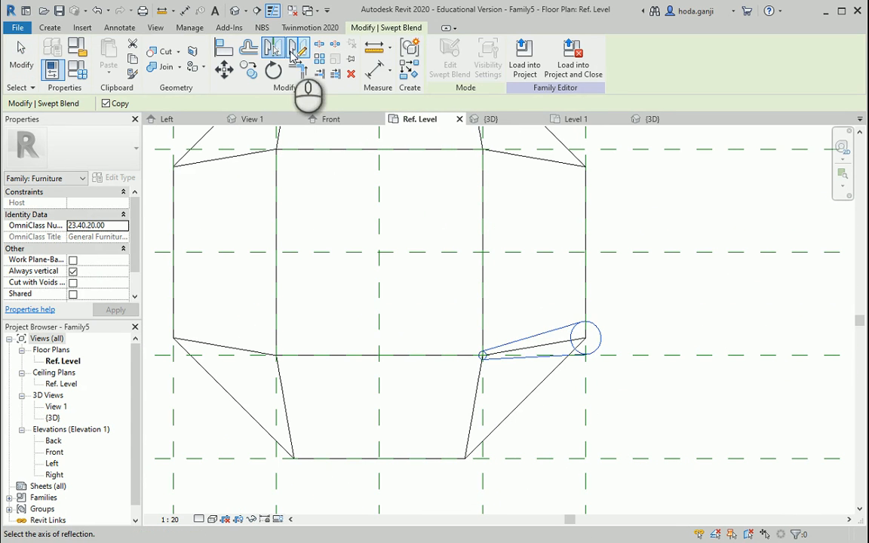
click(294, 49)
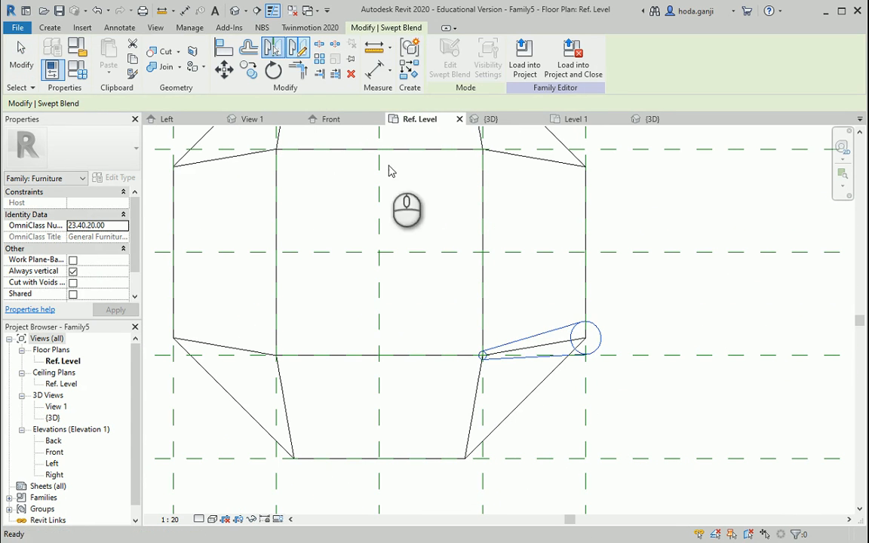
click(523, 398)
scroll(524, 397, down, 3)
click(360, 234)
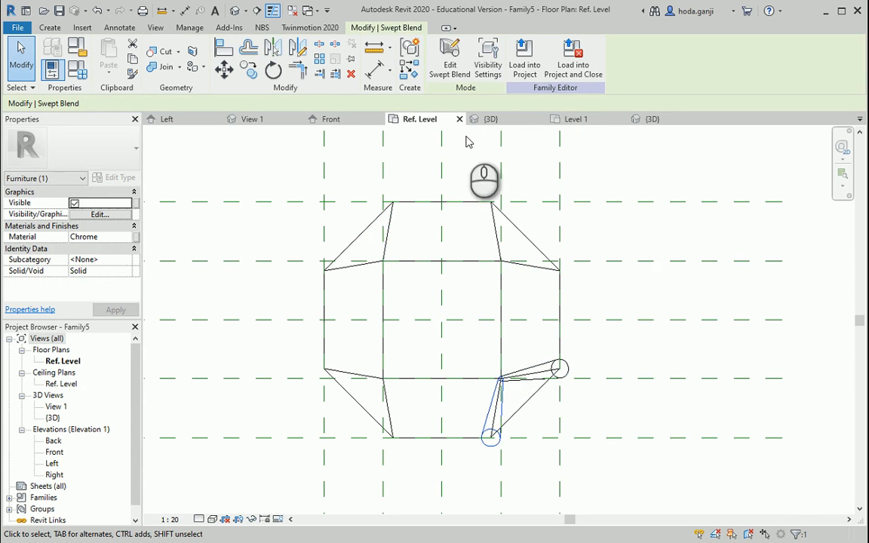
click(495, 118)
key(Escape)
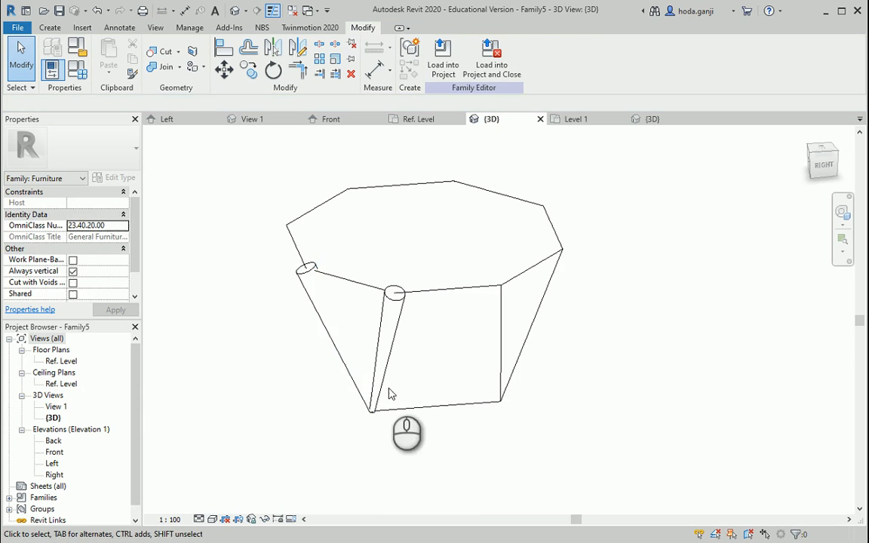
Load the family with the mirrored swept blend into the project, overwriting the existing version, and view the instance in the default 3D view
click(319, 305)
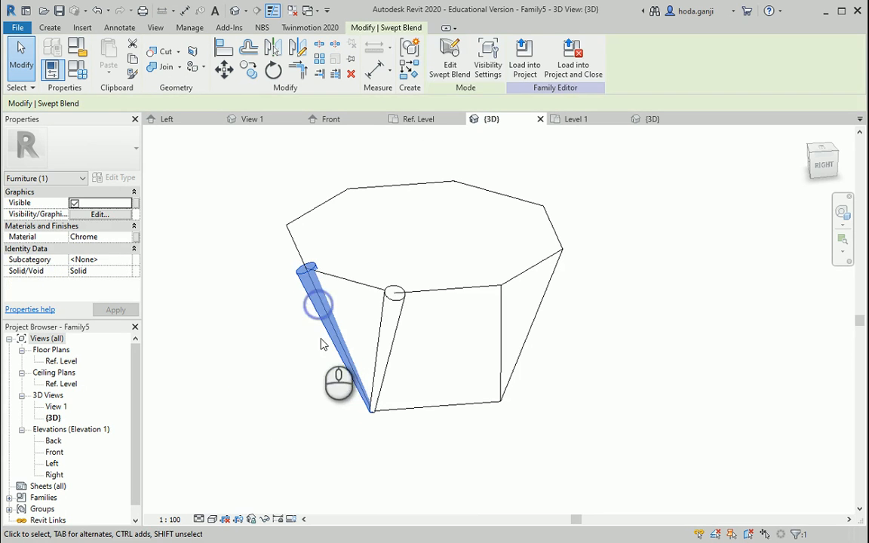
click(384, 350)
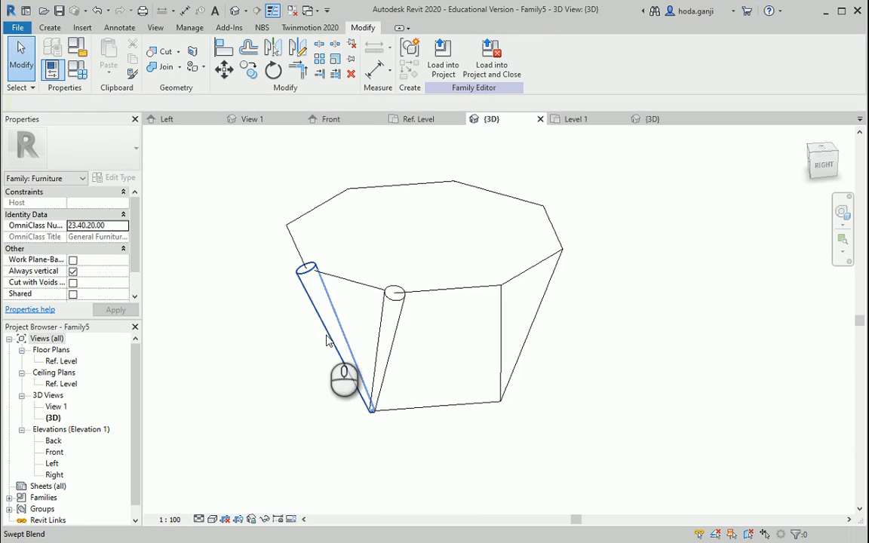
click(445, 62)
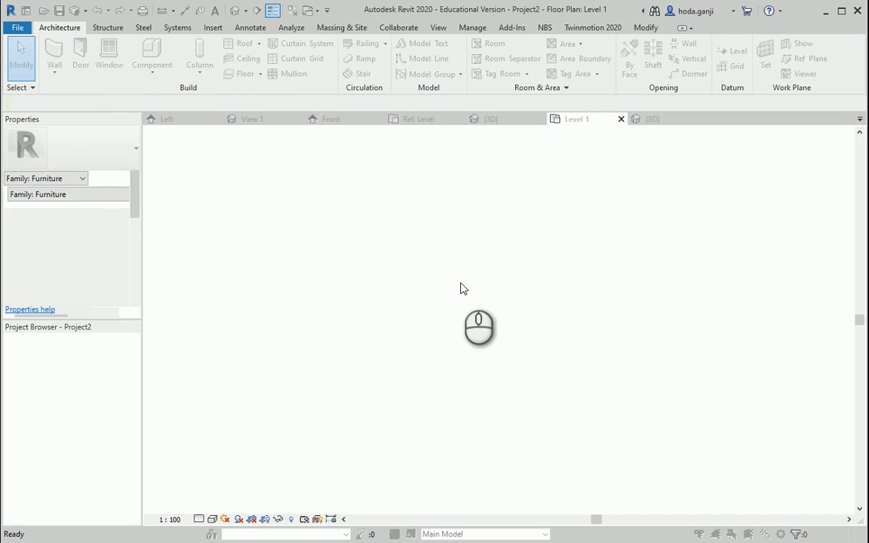
click(446, 240)
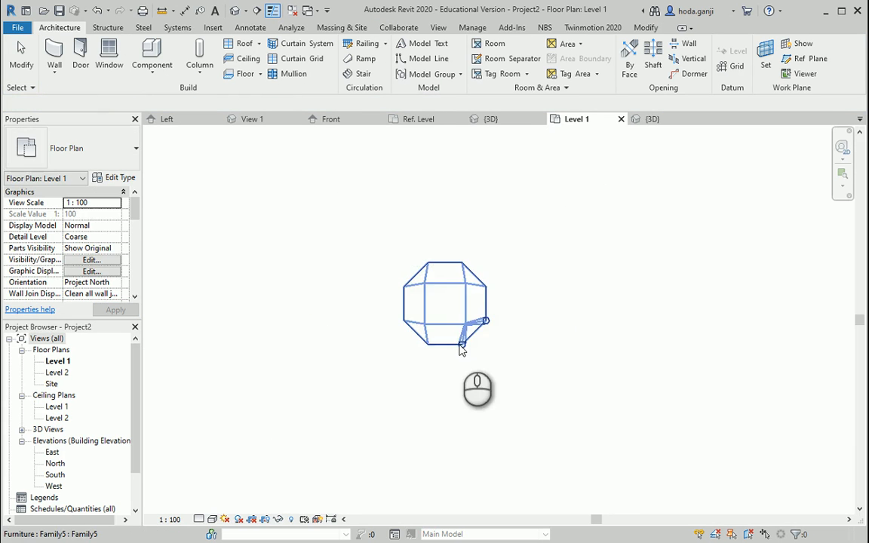
click(652, 121)
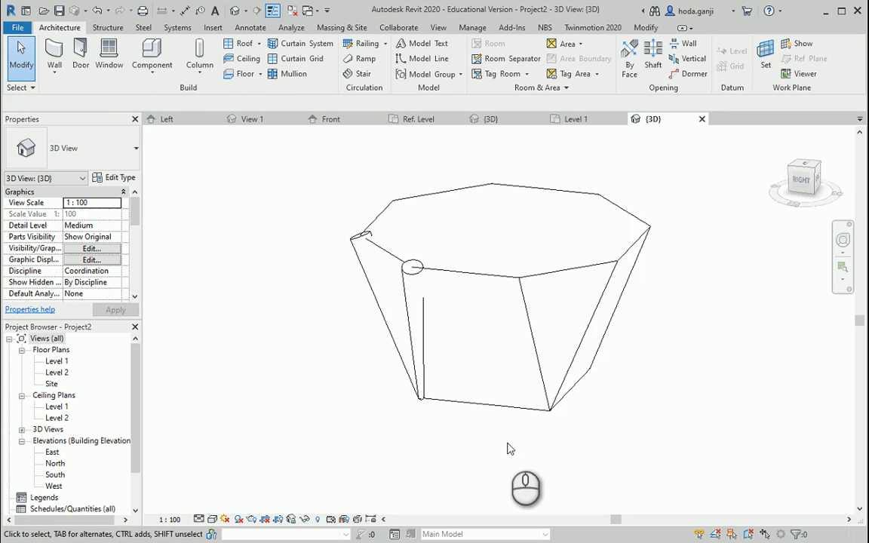
shift+middle_drag(490, 392, 498, 297)
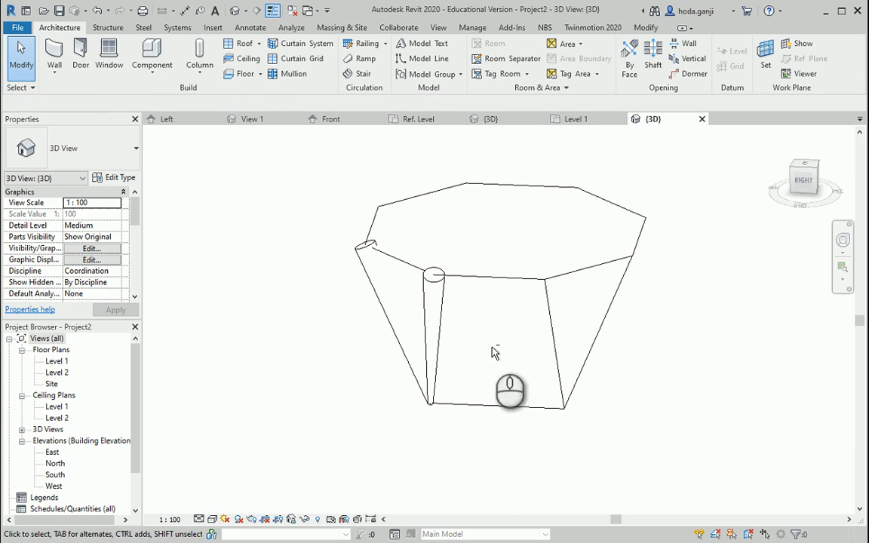
shift+middle_drag(495, 351, 576, 376)
Set the furniture instance's Height to 0.8 m and examine how both swept blends follow the edges
click(457, 290)
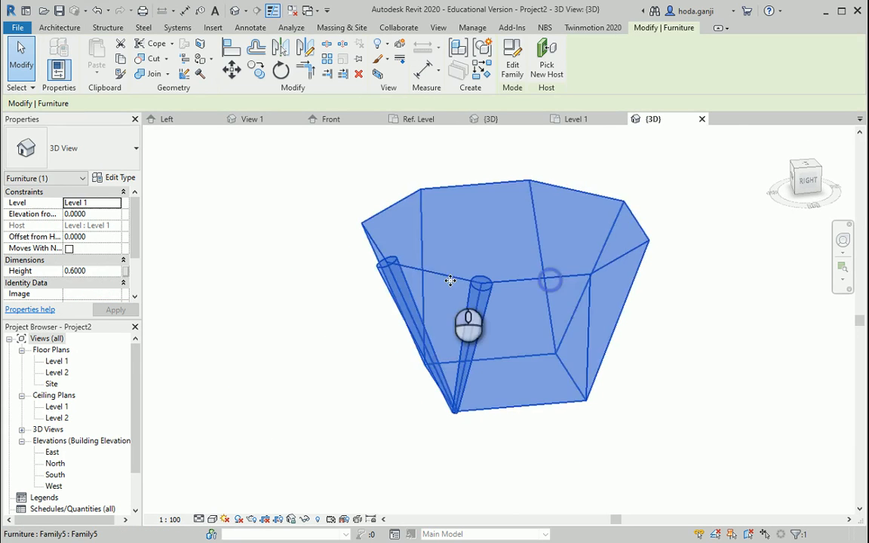
click(98, 272)
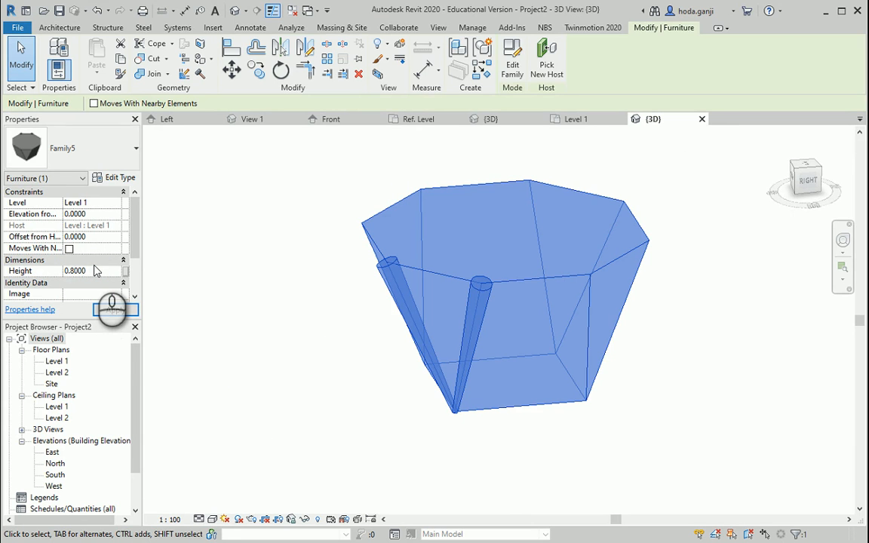
click(105, 310)
click(268, 342)
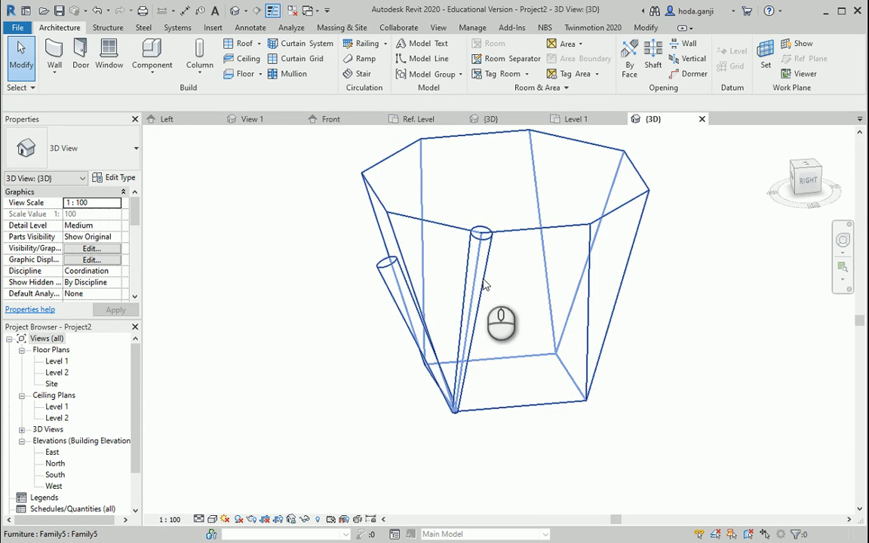
shift+middle_drag(485, 285, 434, 310)
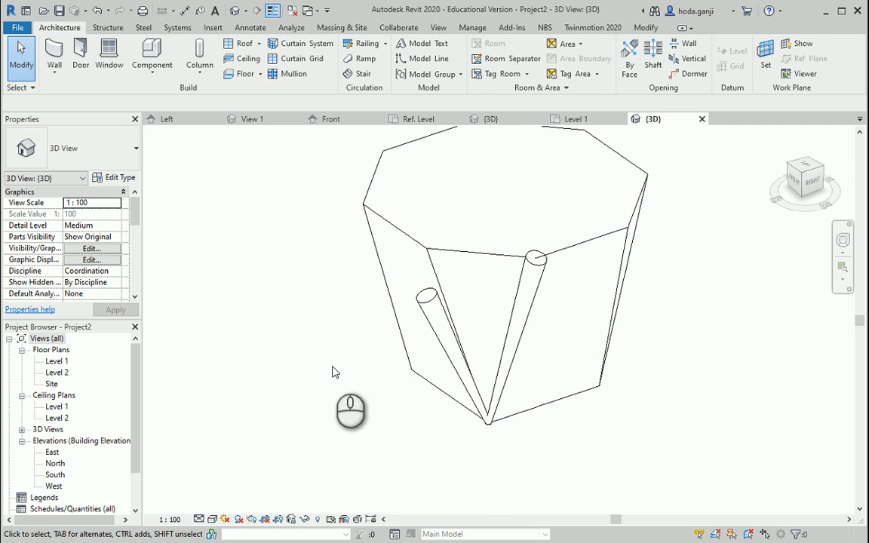
click(445, 253)
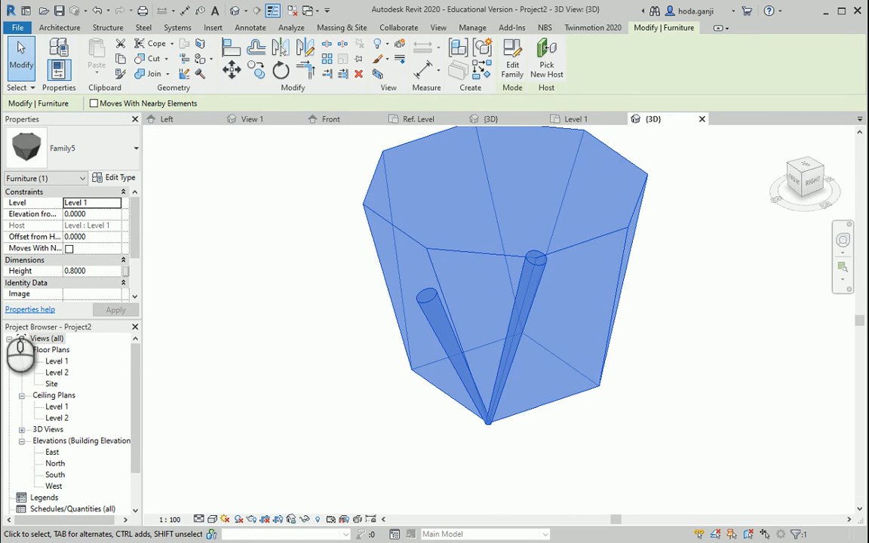
click(343, 358)
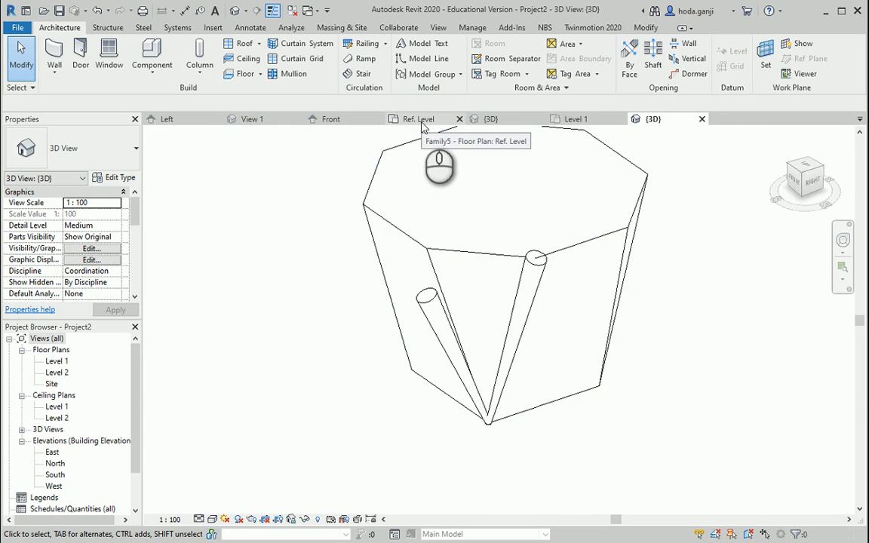
Return to the family's 3D view, undo the mirrored swept blend, and inspect the exposed blend edge
click(482, 121)
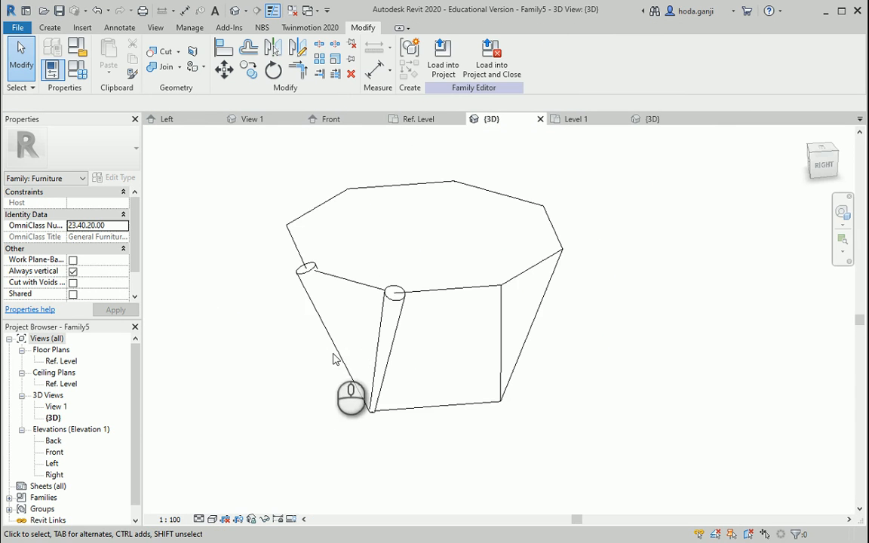
shift+middle_drag(335, 359, 362, 379)
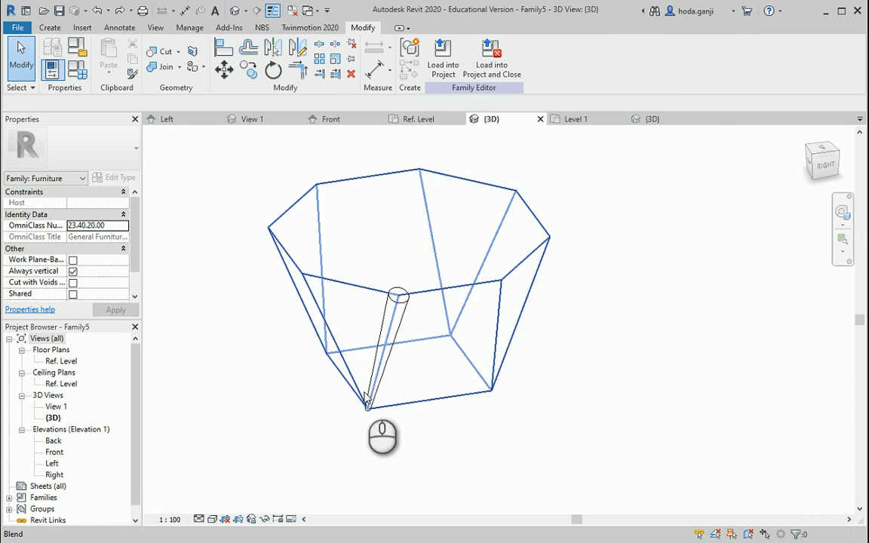
click(374, 405)
shift+middle_drag(434, 429, 427, 451)
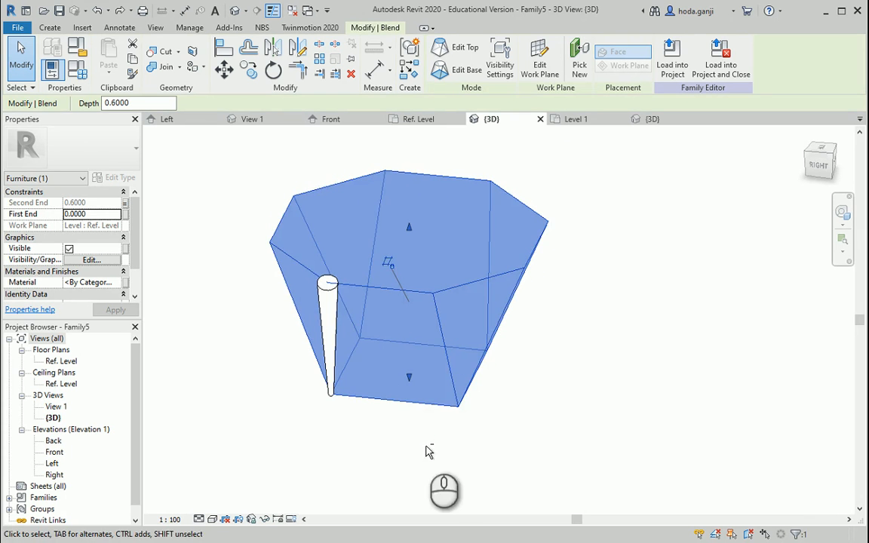
shift+middle_drag(357, 423, 400, 446)
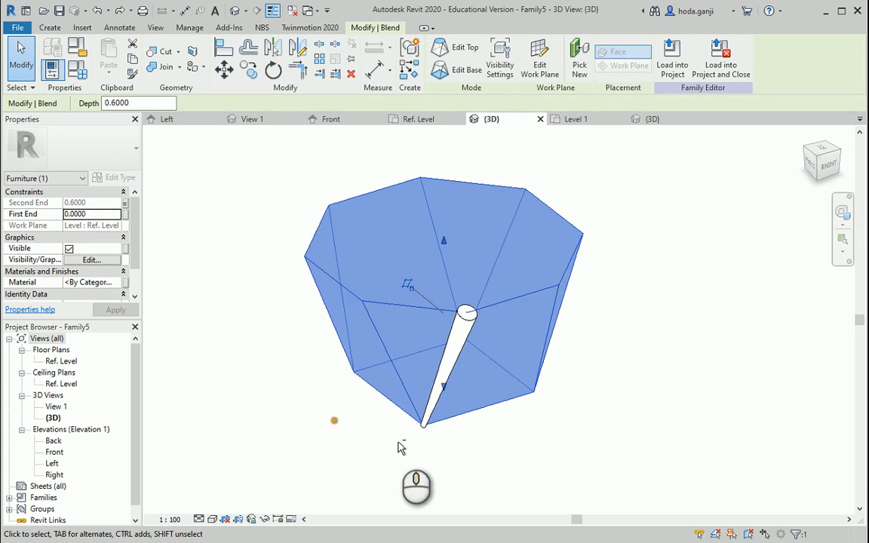
scroll(419, 452, up, 1)
click(428, 462)
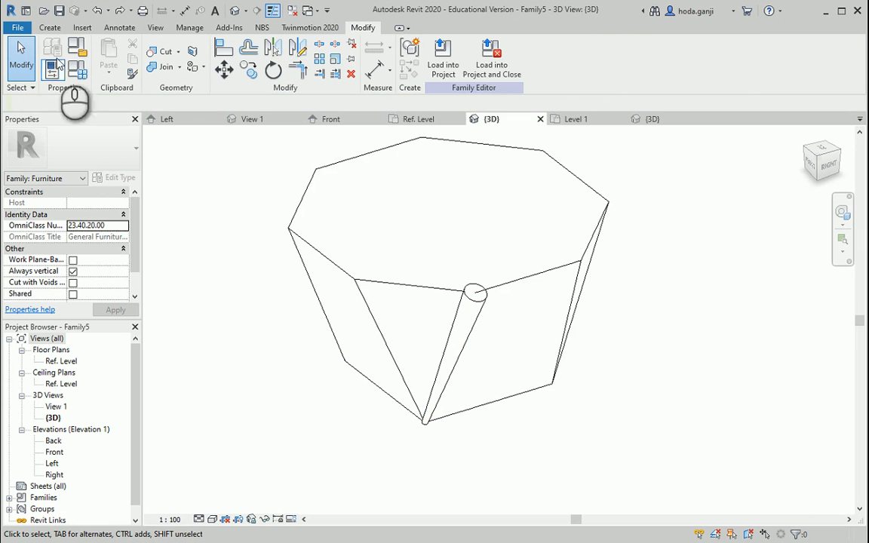
Start a new swept blend and pick the slanted blend edge next to the existing chrome piece as its path
click(49, 28)
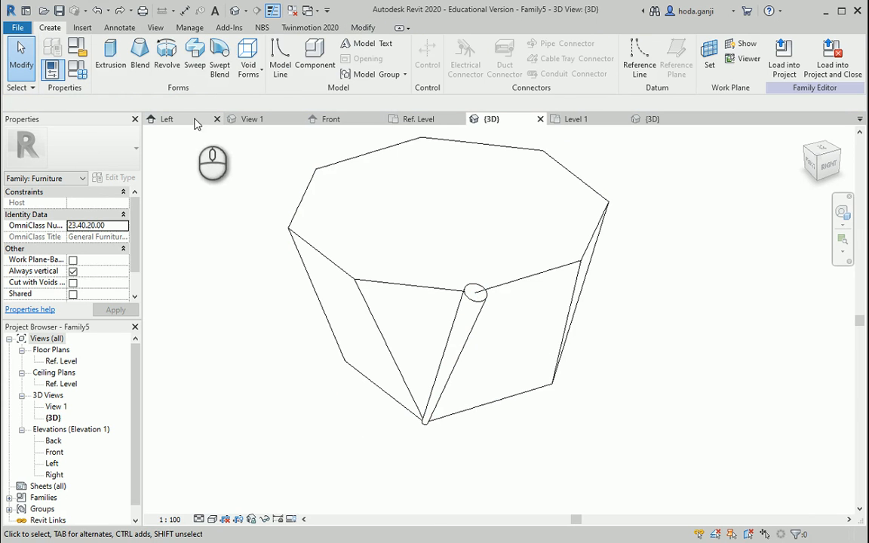
click(218, 70)
click(496, 71)
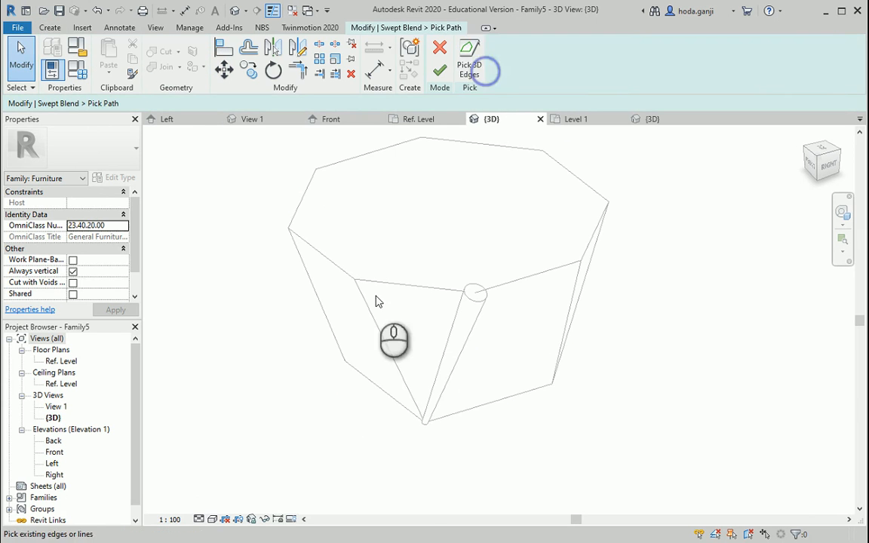
click(378, 327)
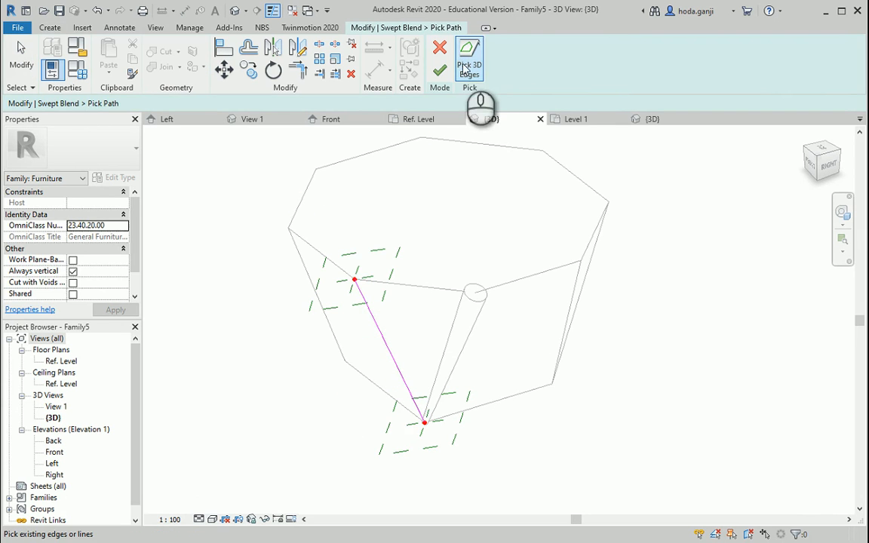
click(439, 69)
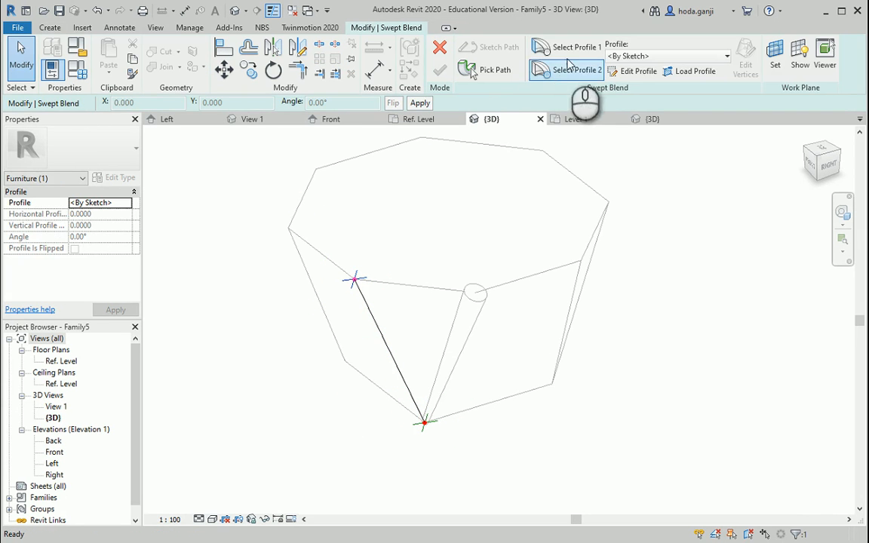
Sketch a 0.04 m radius circle centred on the path's upper end as the swept blend's first profile and finish that profile
click(638, 72)
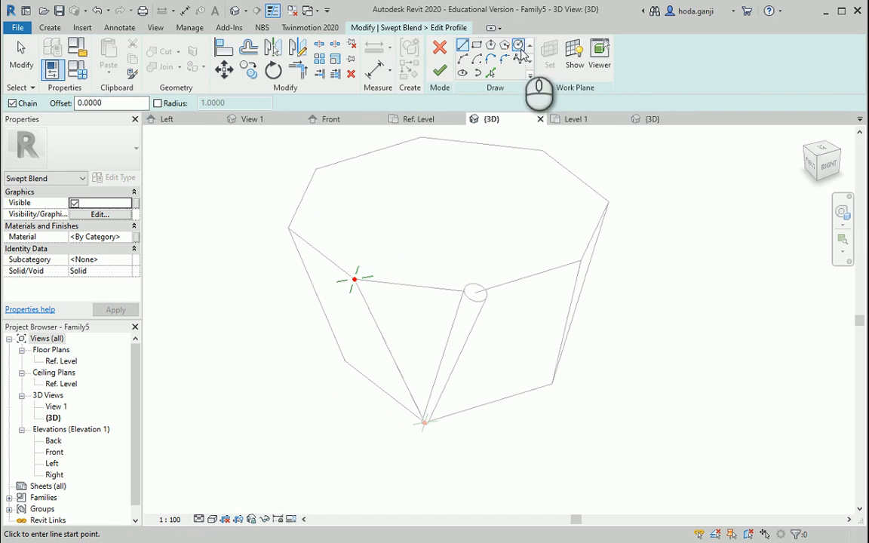
click(519, 46)
scroll(436, 428, up, 6)
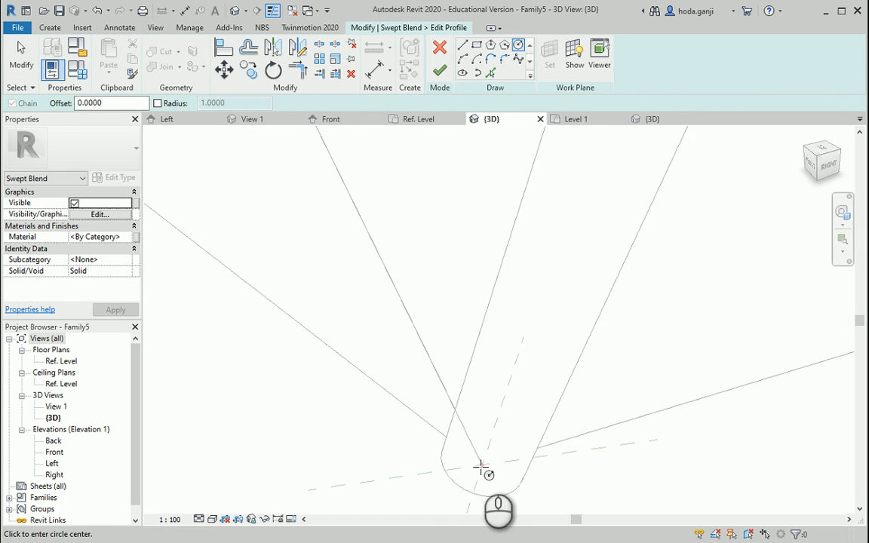
scroll(459, 426, down, 5)
scroll(392, 306, up, 6)
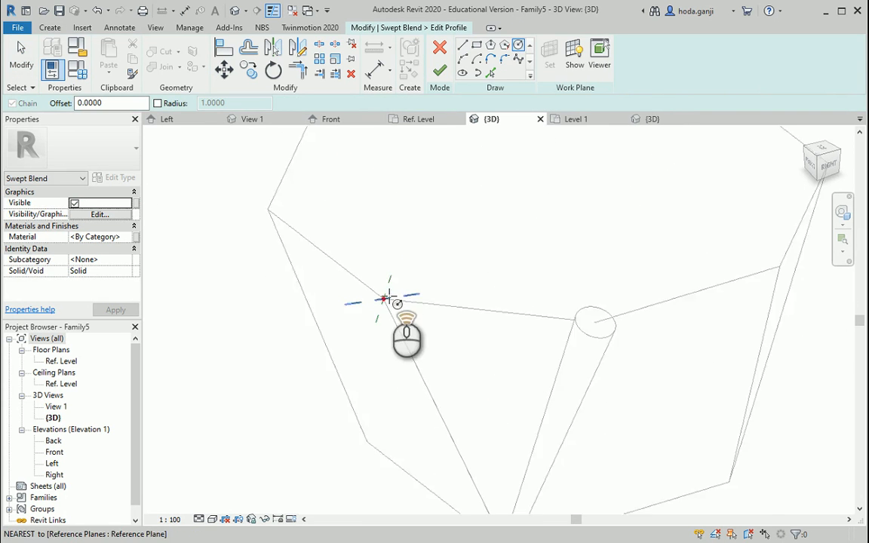
click(386, 310)
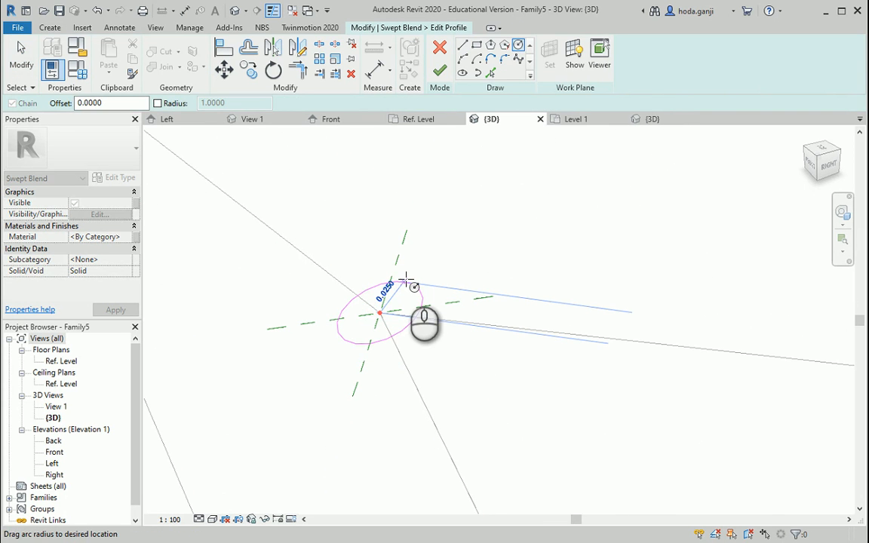
key(Return)
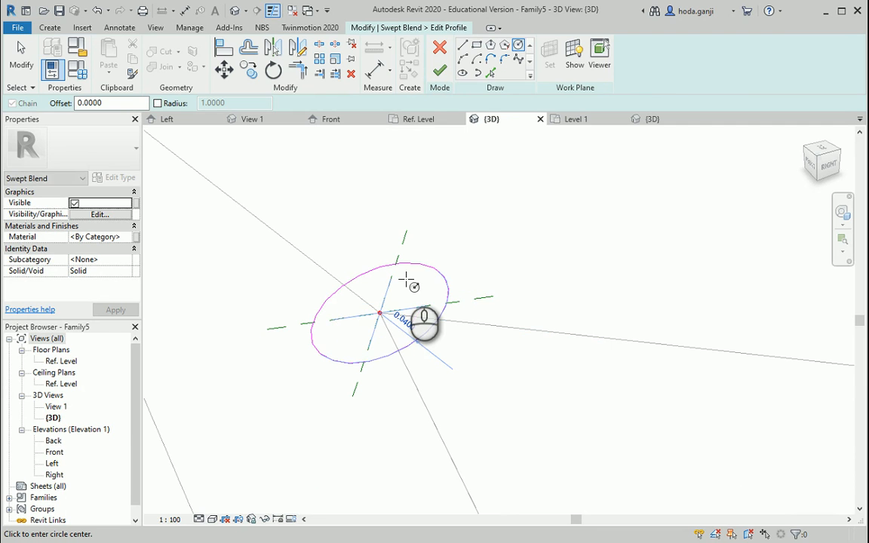
scroll(426, 245, down, 2)
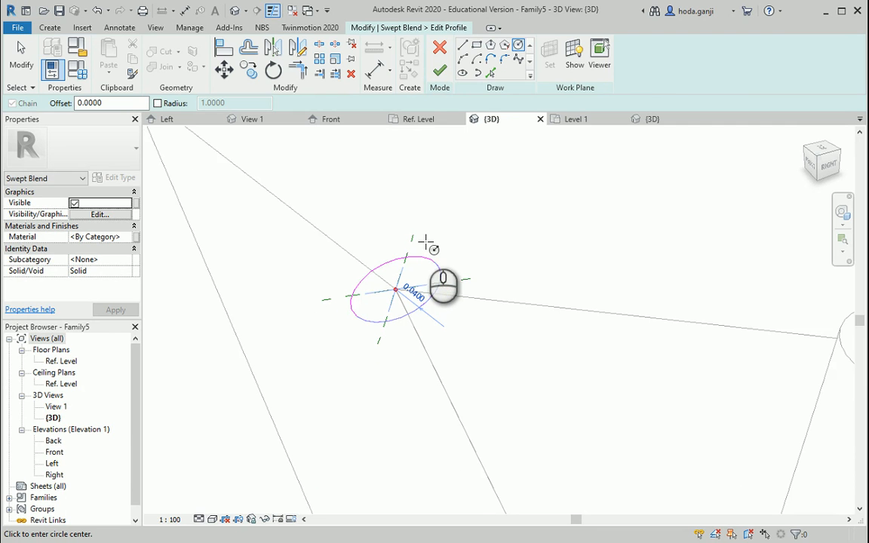
scroll(423, 243, down, 3)
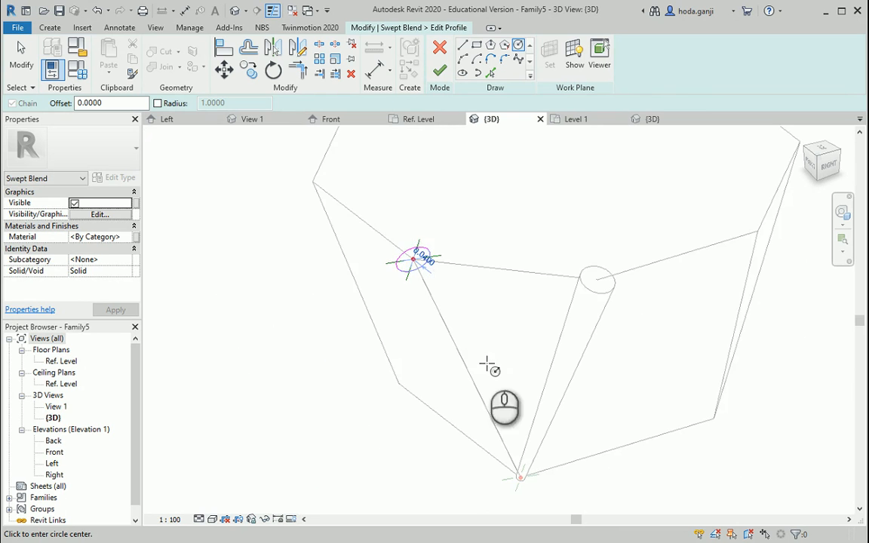
scroll(538, 480, up, 1)
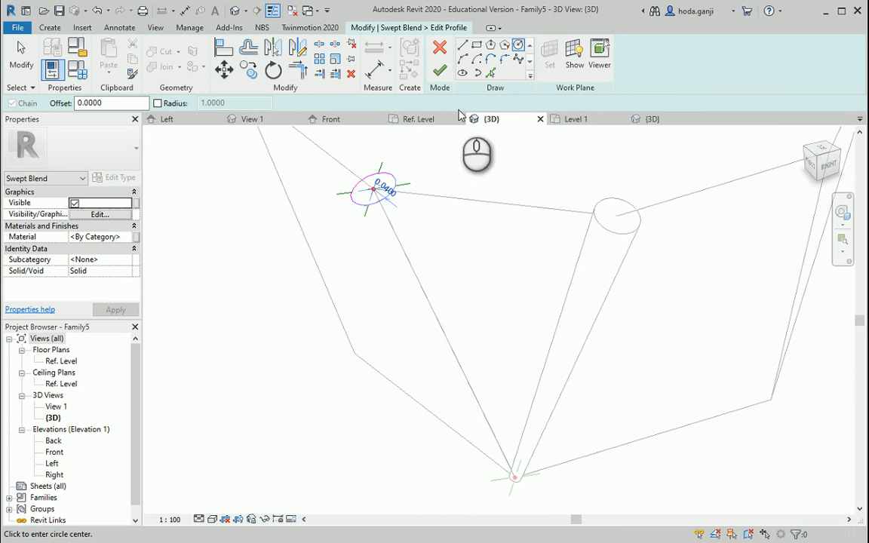
click(440, 70)
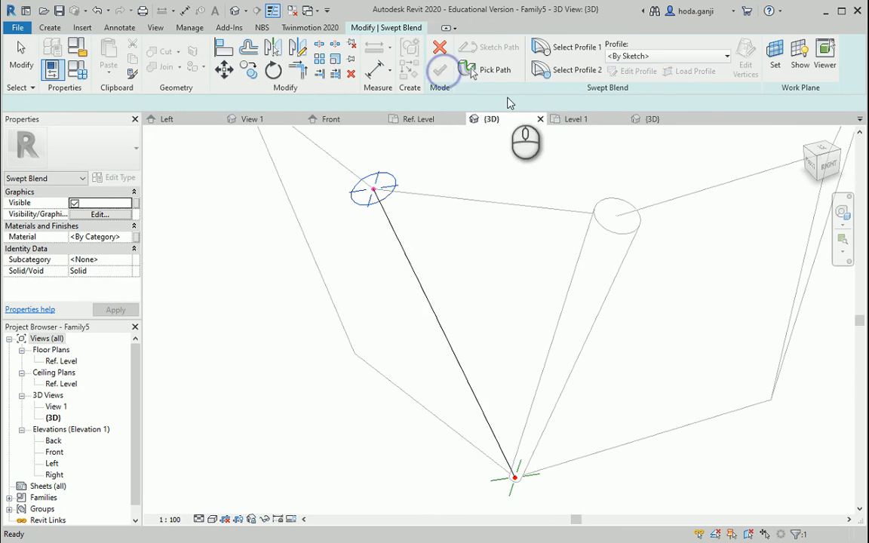
Sketch a 0.02 m radius circle at the path's lower end as the second profile and finish the swept blend
click(567, 70)
click(637, 71)
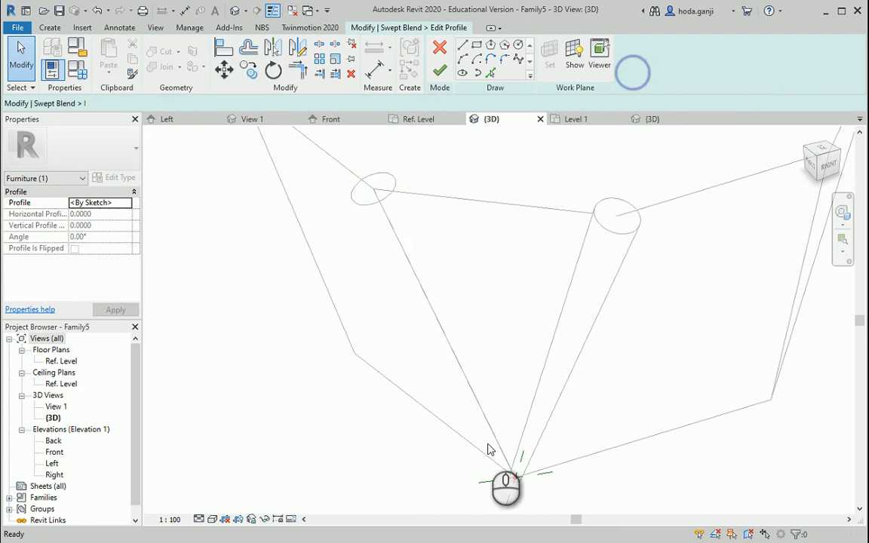
scroll(516, 472, up, 3)
scroll(550, 372, up, 1)
click(518, 45)
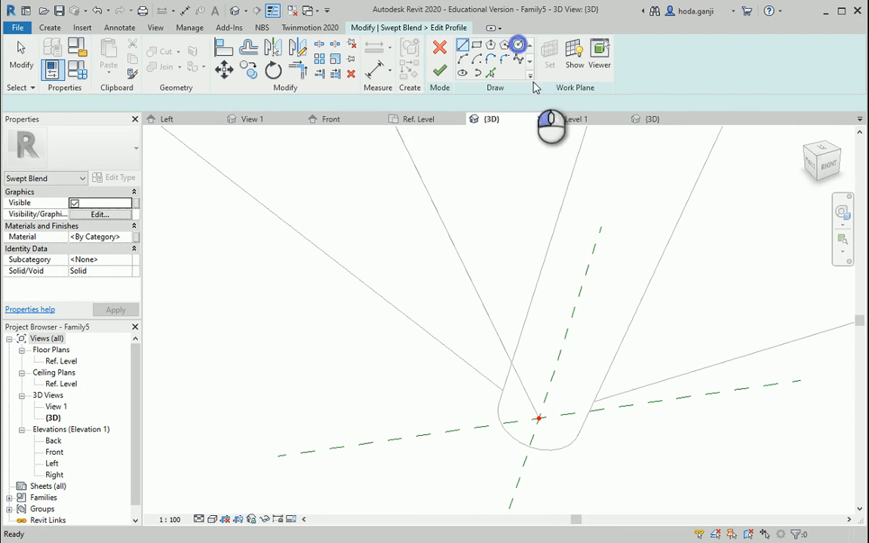
click(538, 417)
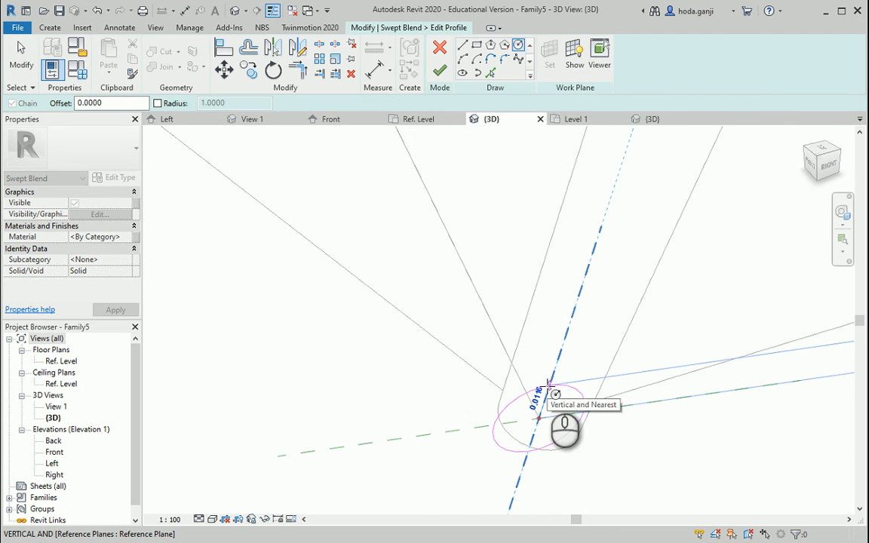
text(.02)
key(Return)
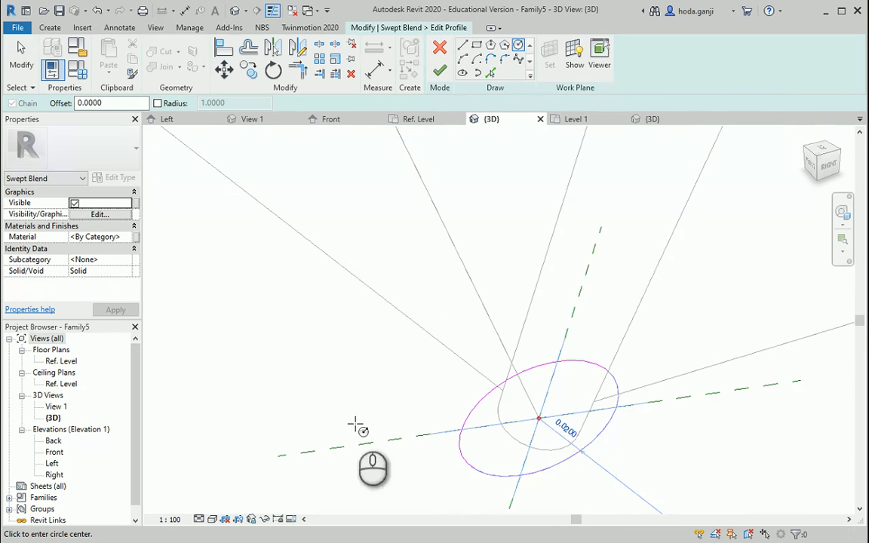
scroll(403, 419, down, 5)
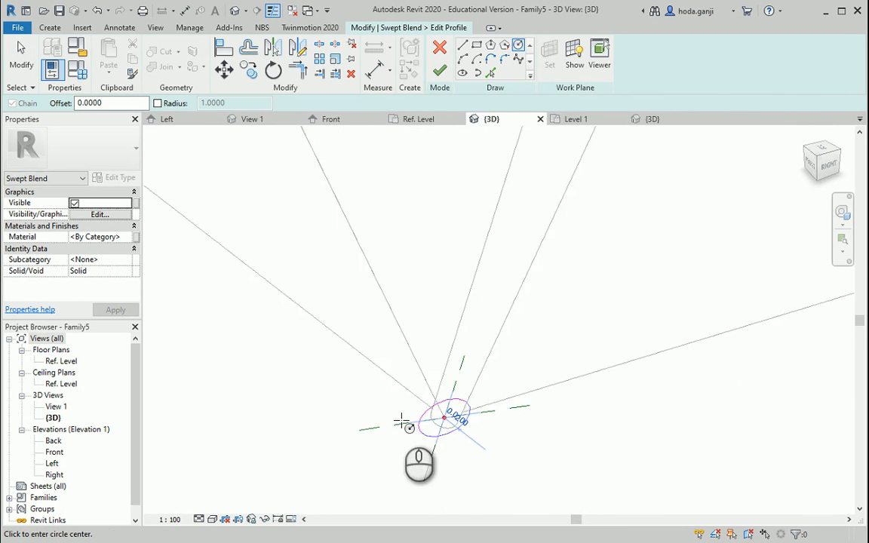
click(440, 70)
click(442, 70)
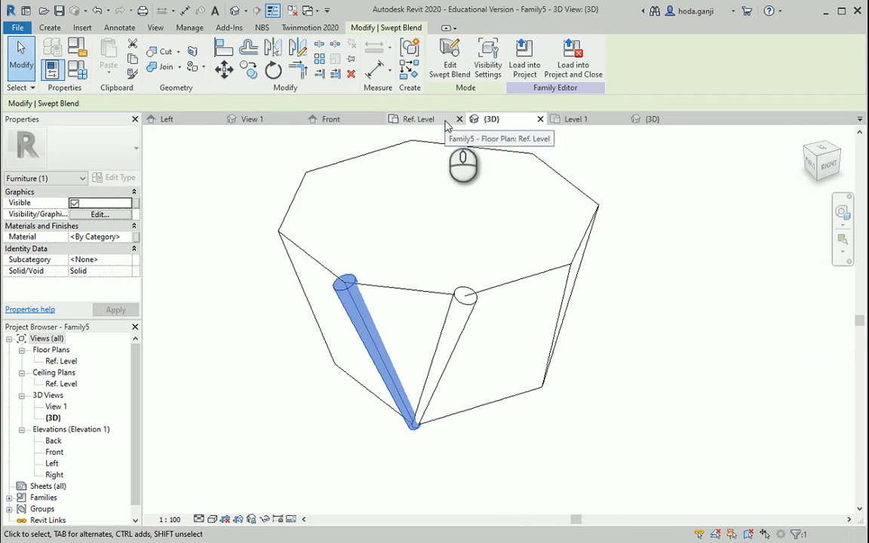
Load the family with the new swept blend into the project, overwriting the existing version, and set the instance's Height to 0.6 m
click(532, 69)
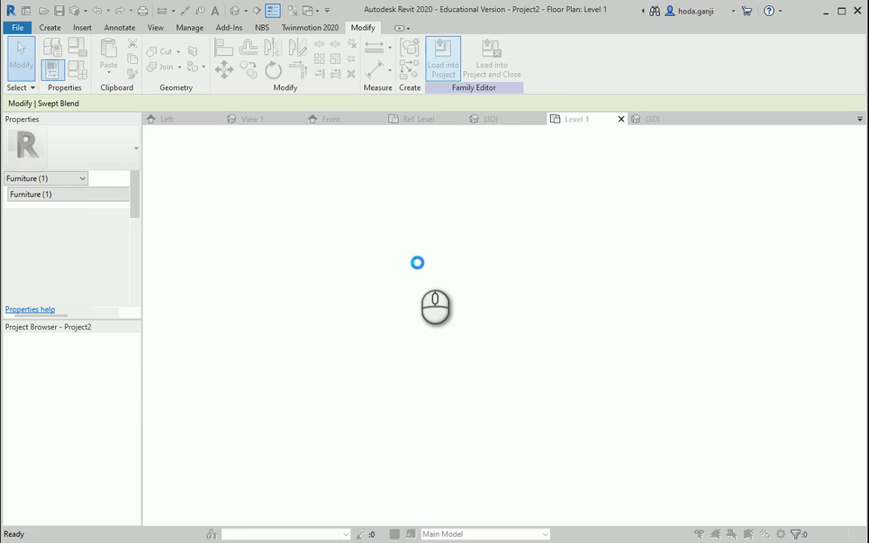
click(442, 247)
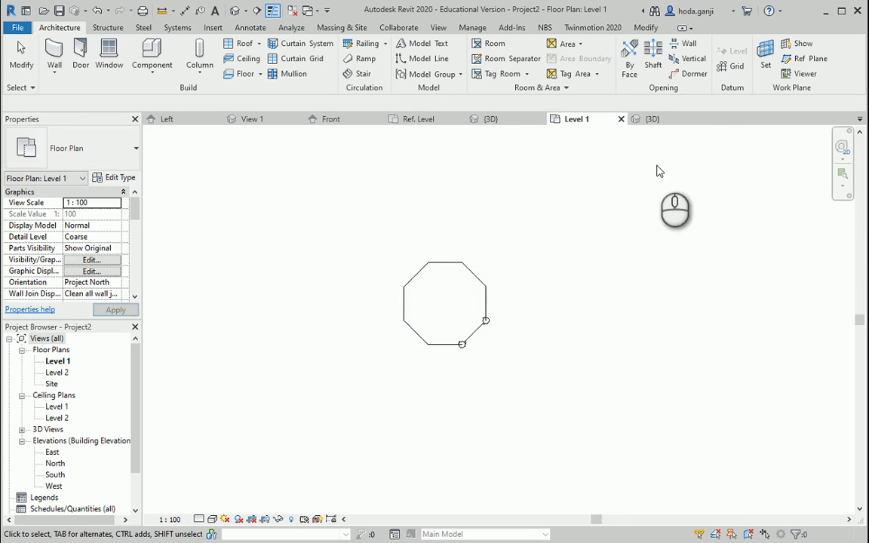
click(652, 119)
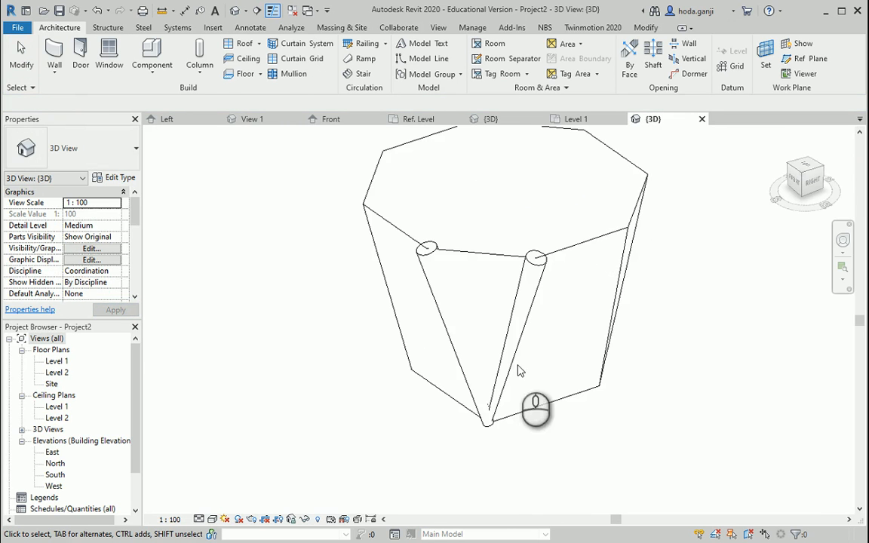
click(463, 251)
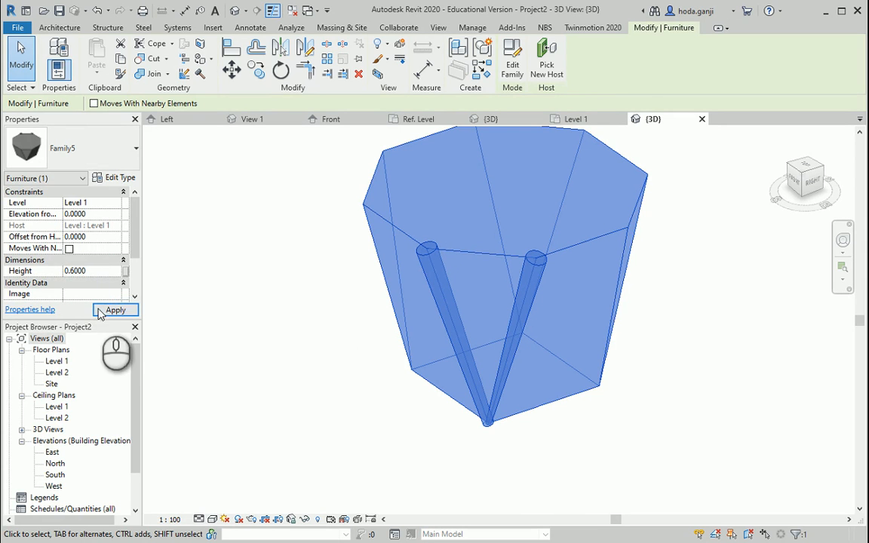
click(100, 312)
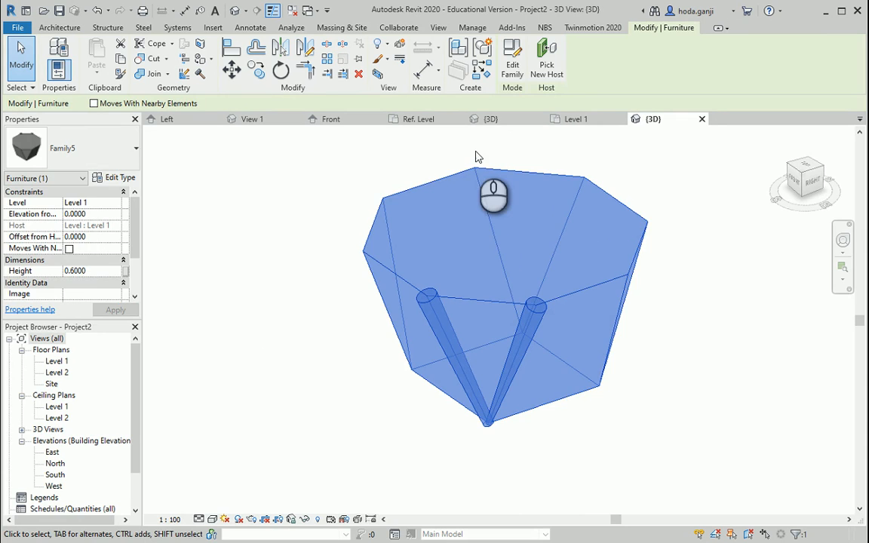
Load the family with swept blends on all edges into the project, overwriting the existing version, and show the project's 3D view
click(511, 120)
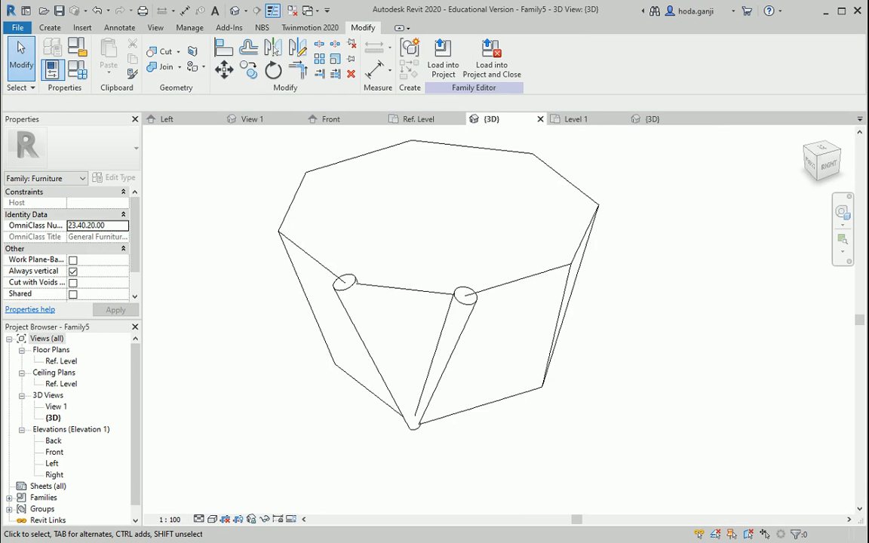
shift+middle_drag(362, 407, 451, 410)
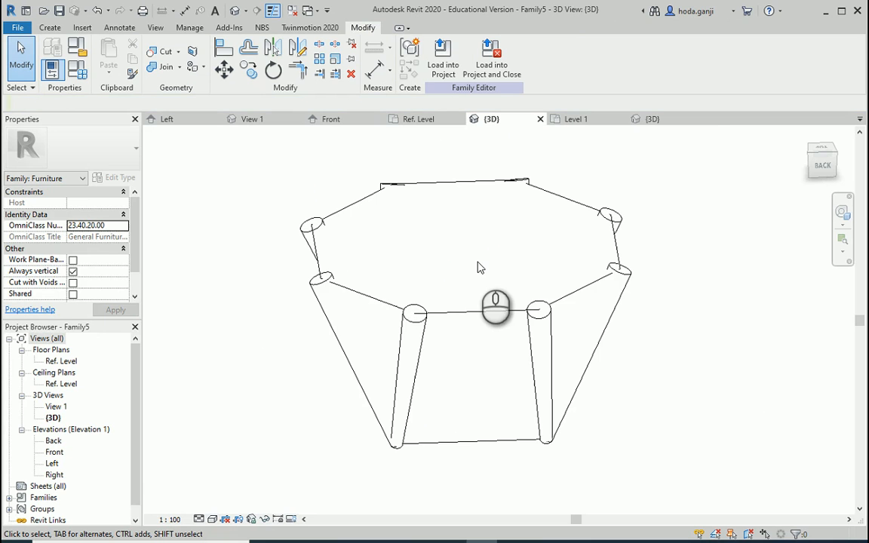
click(444, 77)
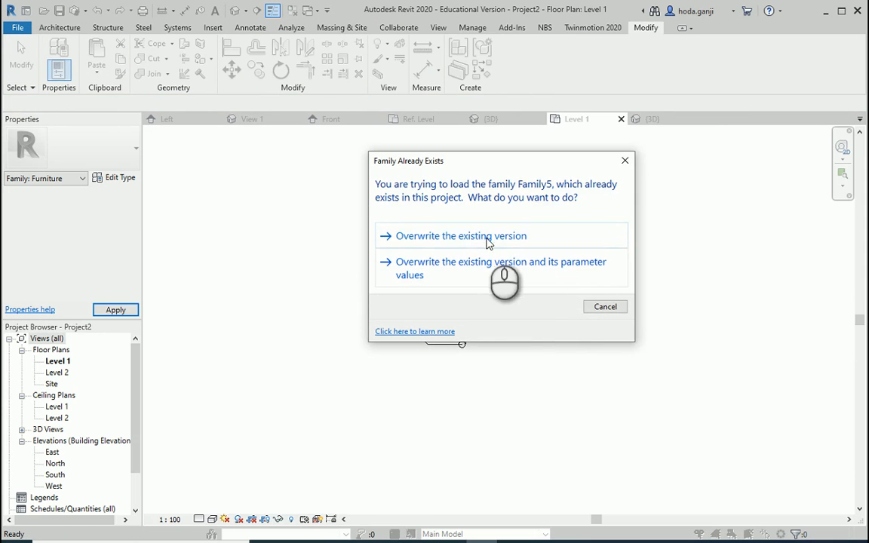
click(487, 236)
key(Escape)
click(651, 119)
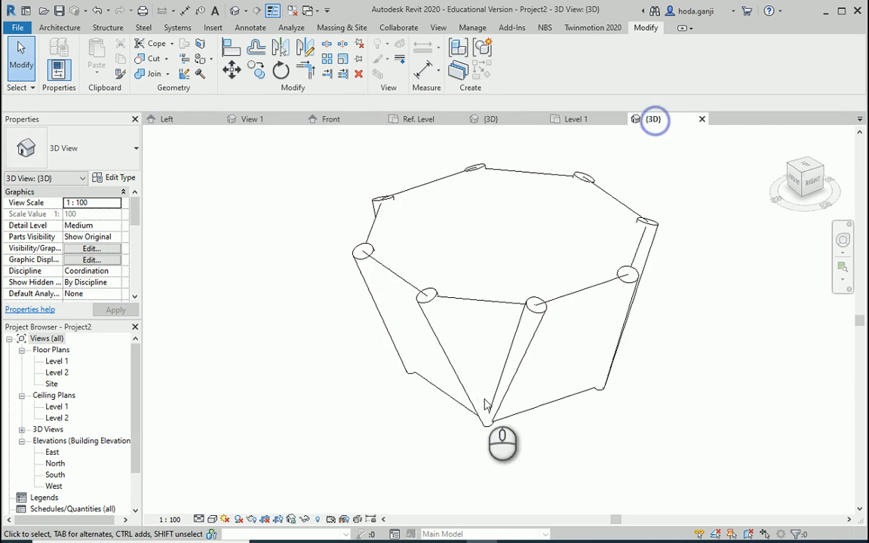
Test the furniture instance with Height 0.8 m and 0.5 m, examining how all the swept blends follow the edges
click(499, 308)
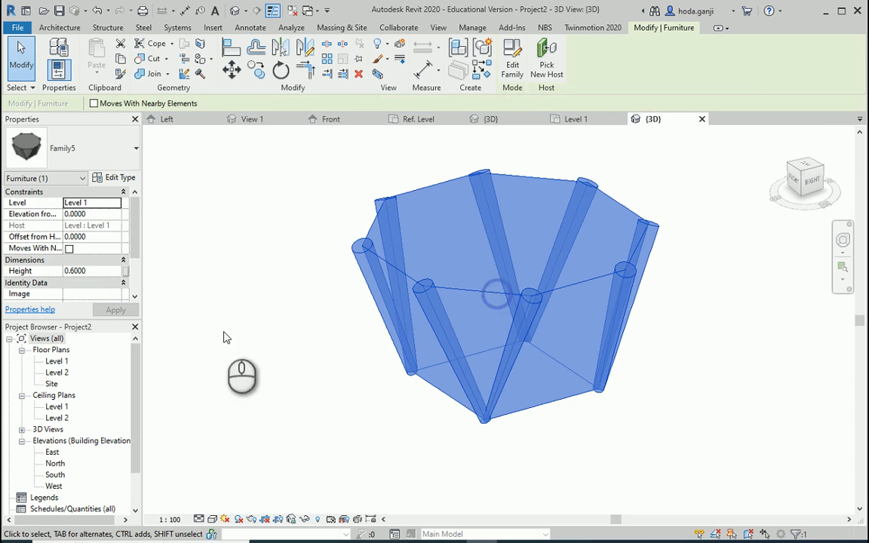
click(91, 270)
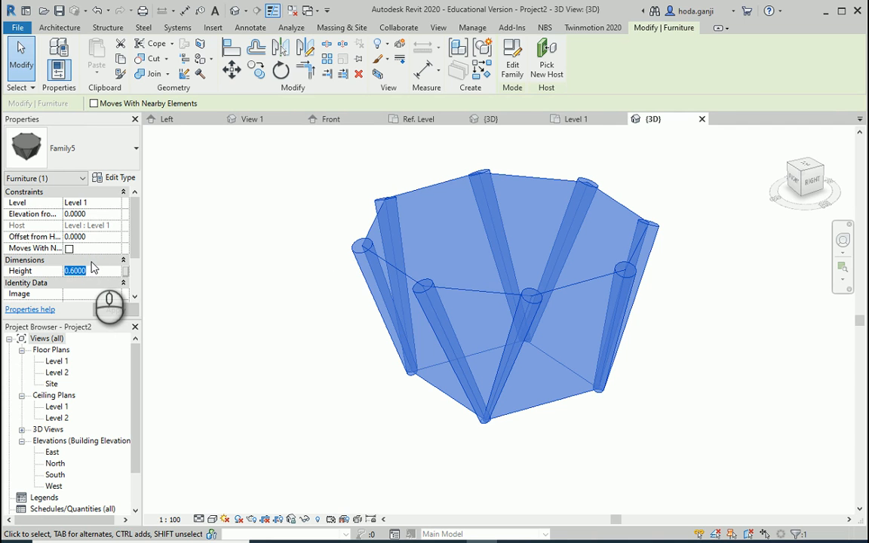
click(115, 310)
shift+middle_drag(241, 338, 293, 329)
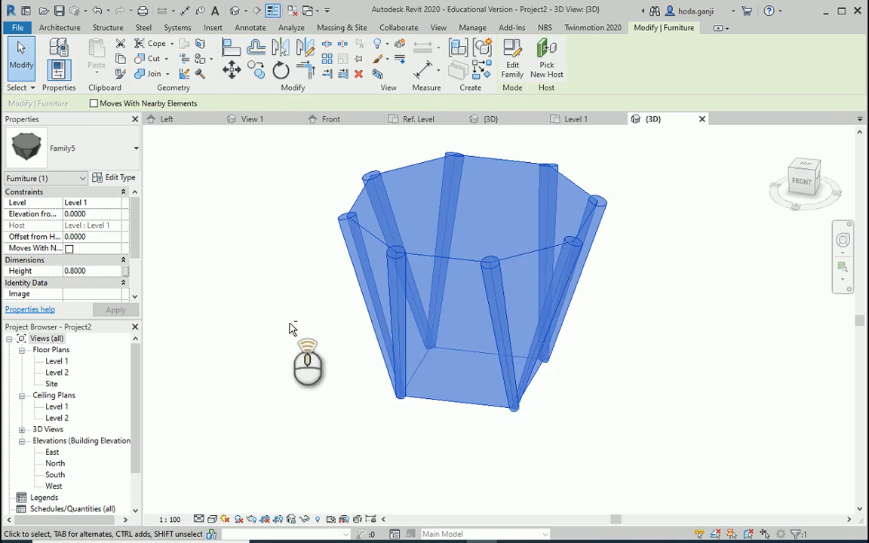
scroll(289, 323, up, 1)
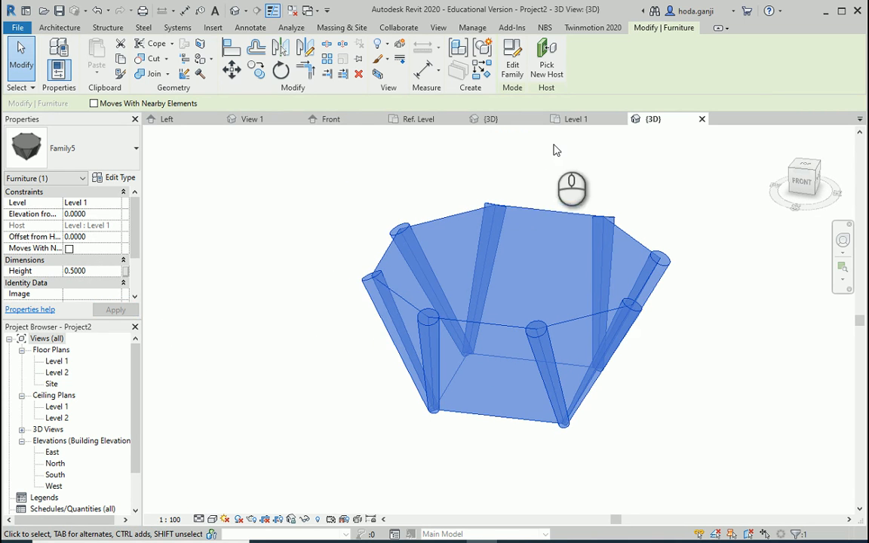
Return to the family's 3D view, select the octagonal blend, and examine its top and bottom edges against the swept blends
click(501, 120)
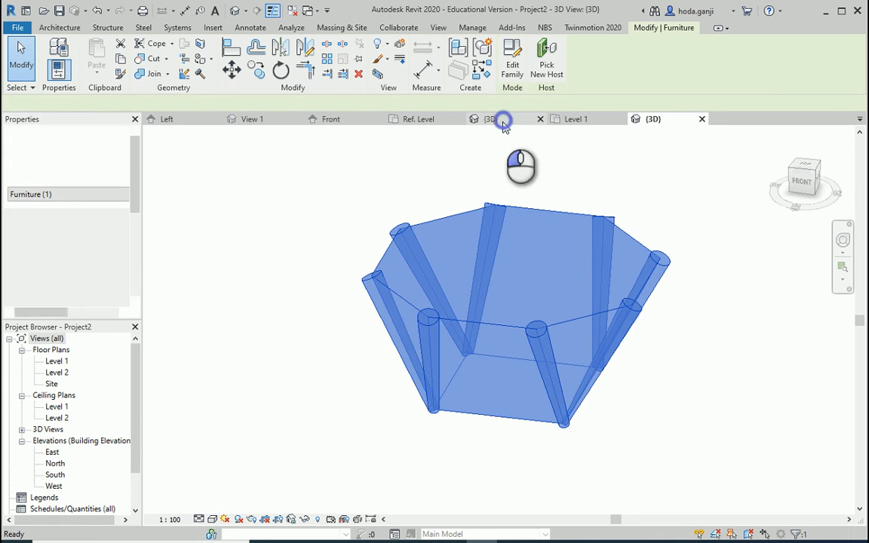
click(615, 400)
shift+middle_drag(616, 403, 528, 416)
click(513, 351)
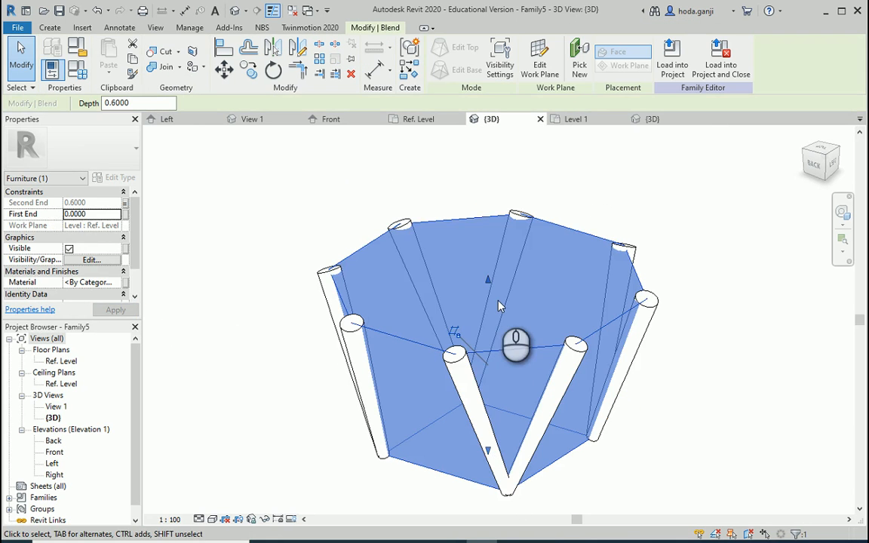
scroll(498, 300, down, 1)
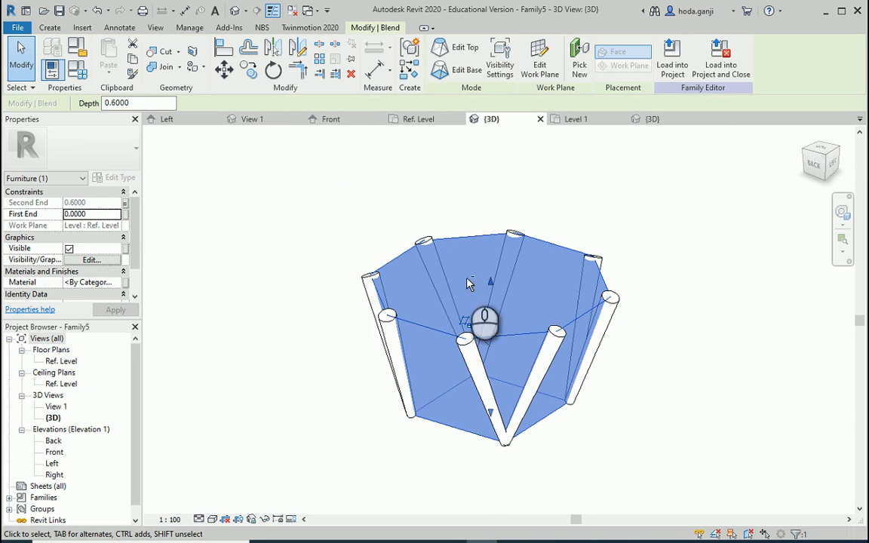
shift+middle_drag(427, 413, 444, 425)
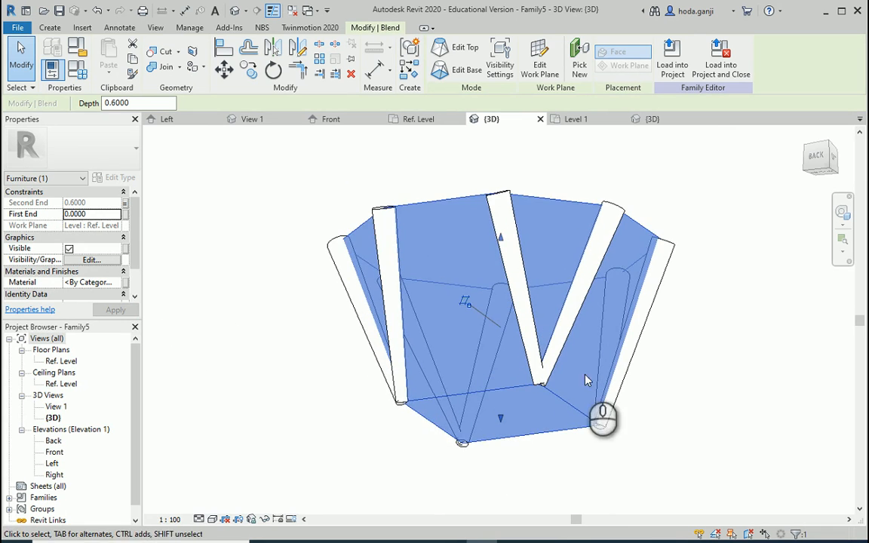
shift+middle_drag(594, 381, 463, 321)
shift+middle_drag(461, 469, 463, 451)
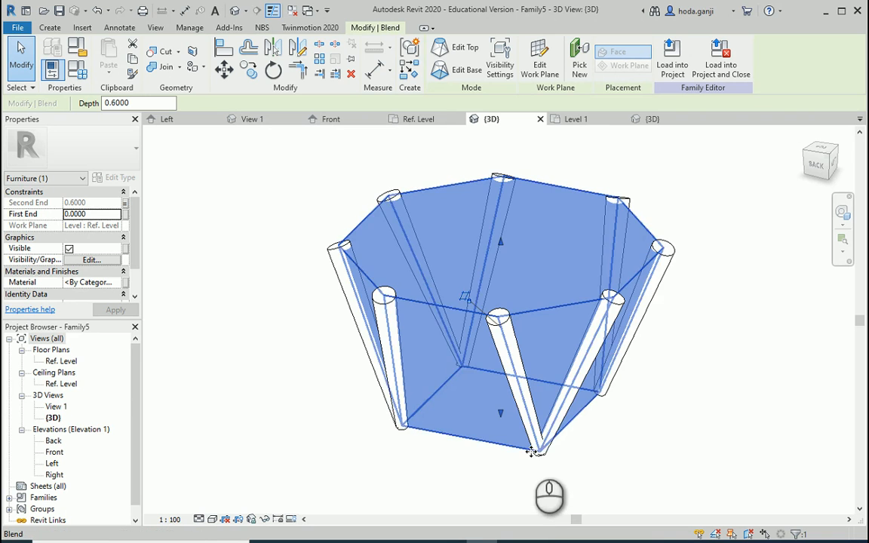
middle_drag(533, 451, 457, 298)
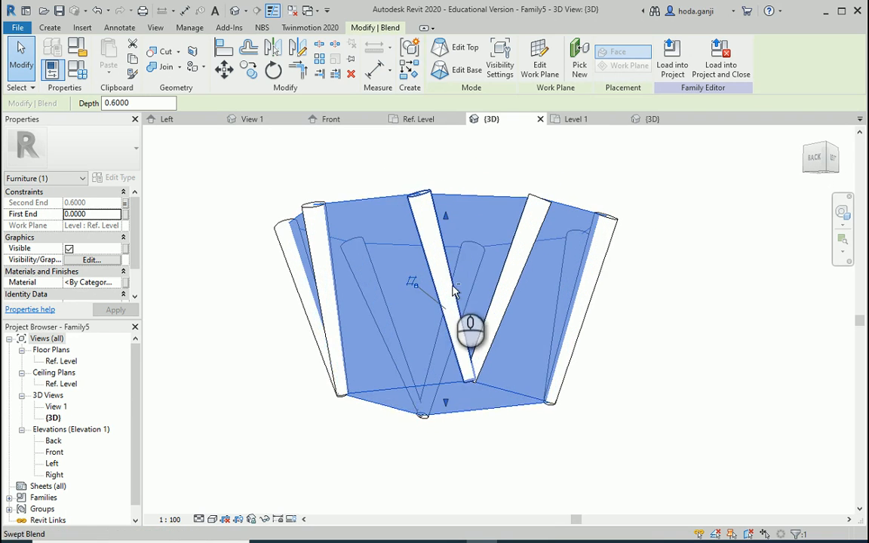
Start a sweep and define its path by picking the four bottom edges of the blend's square base
click(50, 27)
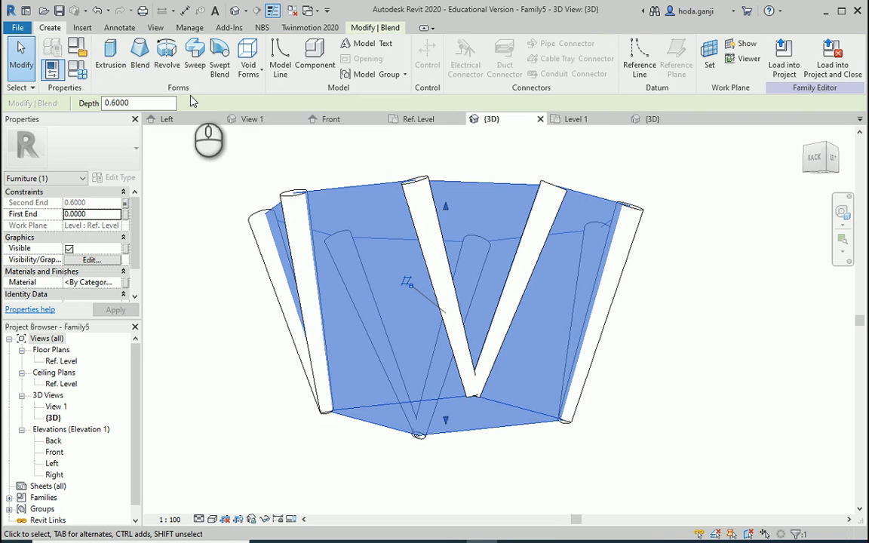
click(194, 57)
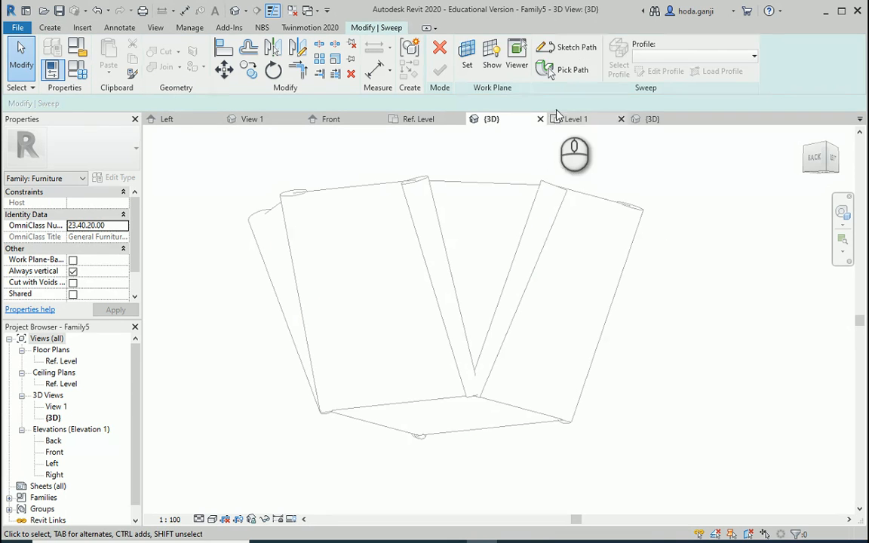
click(568, 70)
click(519, 419)
click(438, 398)
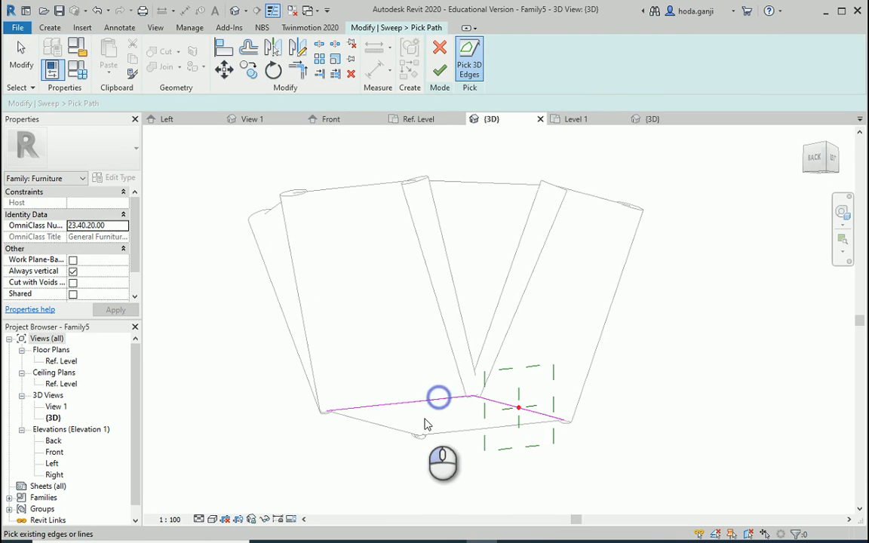
click(392, 428)
scroll(577, 449, up, 2)
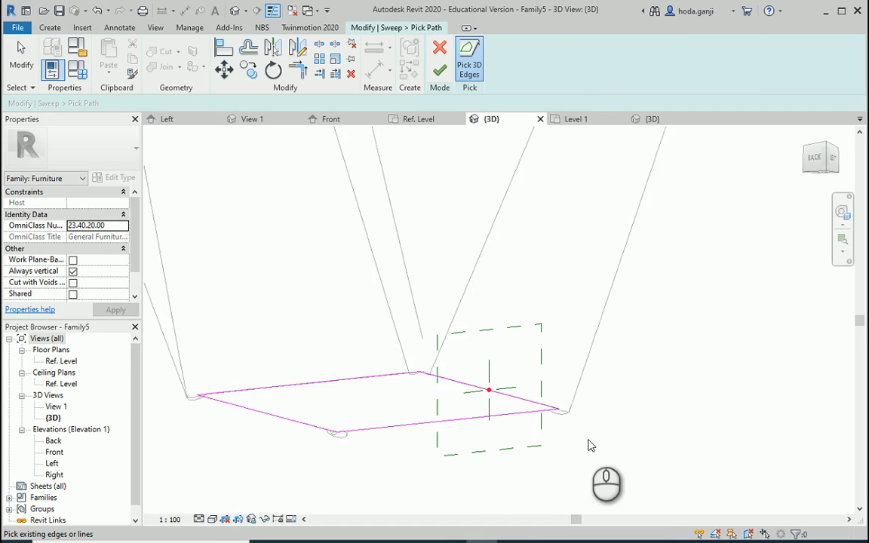
scroll(199, 412, up, 4)
scroll(214, 391, down, 5)
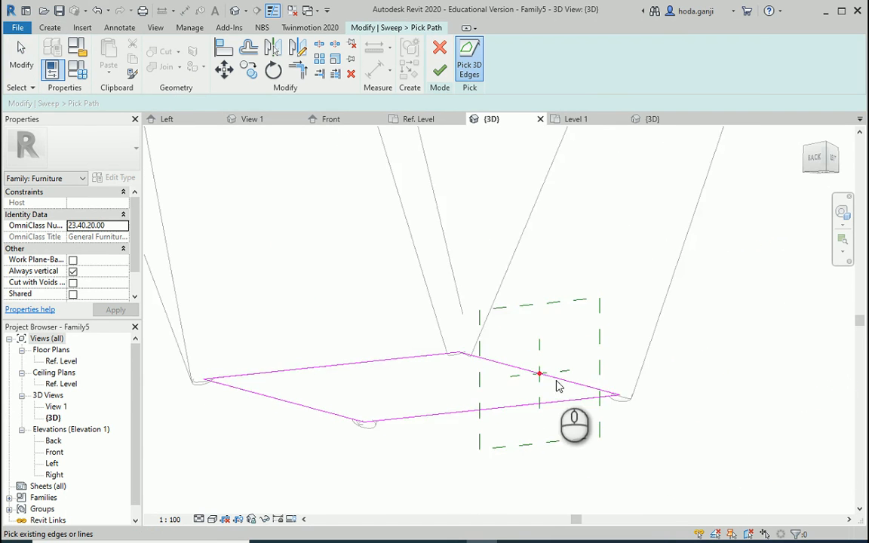
scroll(604, 407, up, 5)
scroll(709, 402, down, 3)
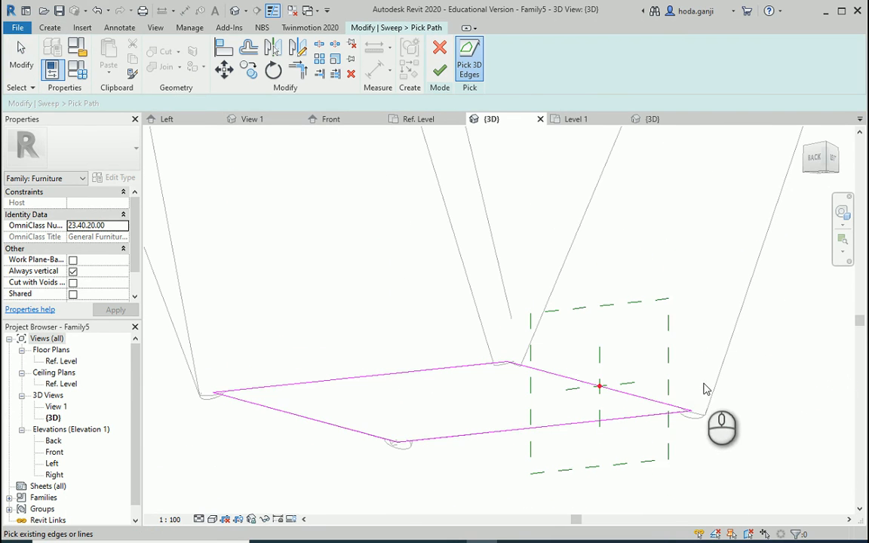
click(440, 73)
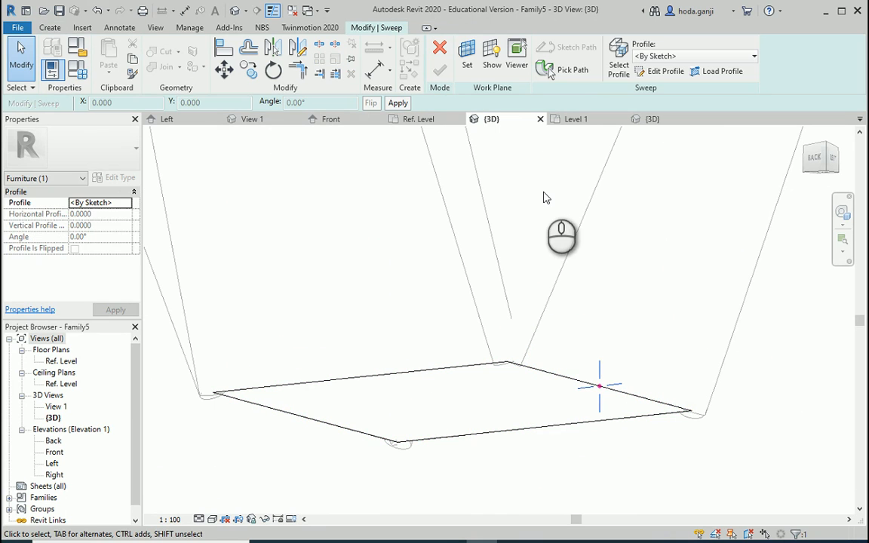
Sketch a circular profile of radius 0.02 m centred on the path's profile plane and finish the bottom sweep
click(661, 71)
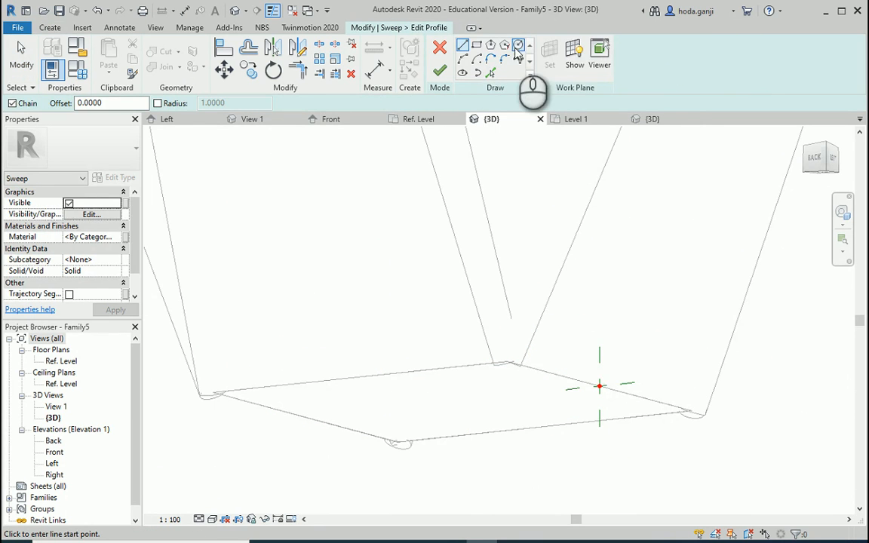
click(518, 45)
scroll(601, 386, up, 4)
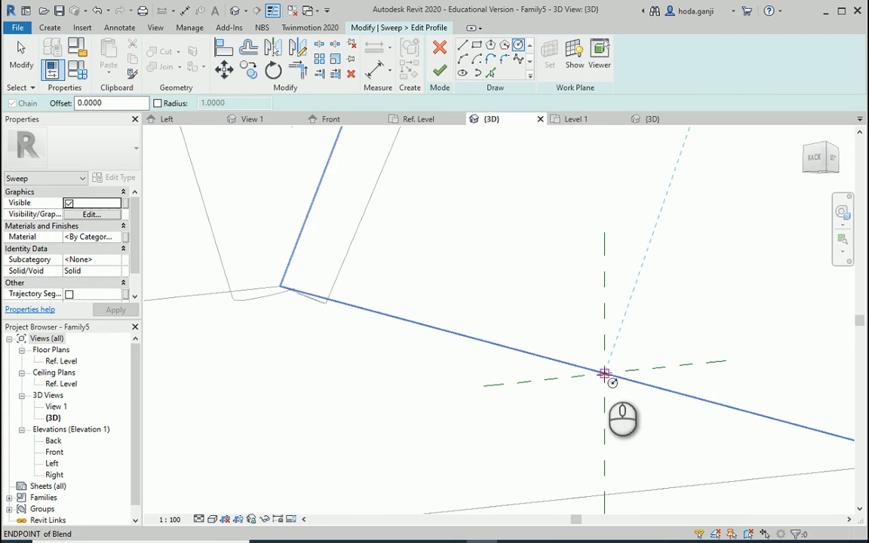
click(604, 373)
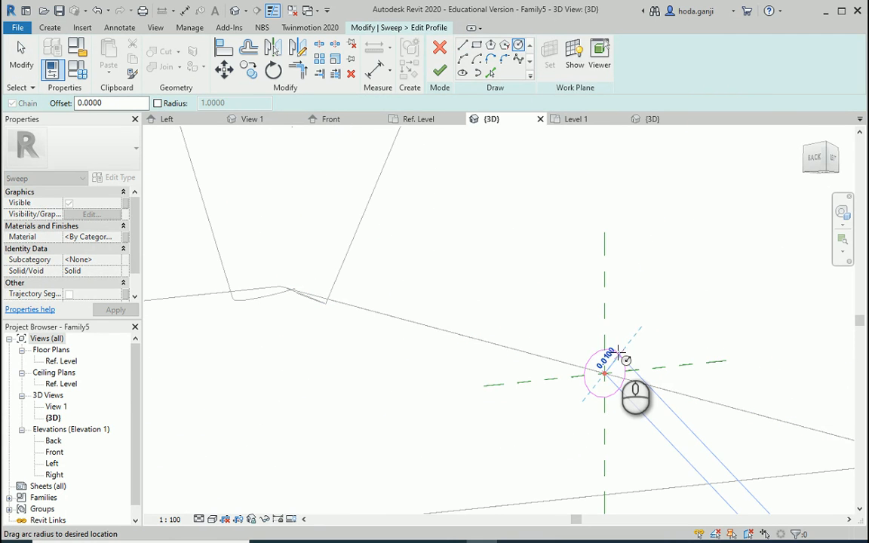
text(0.02)
key(Return)
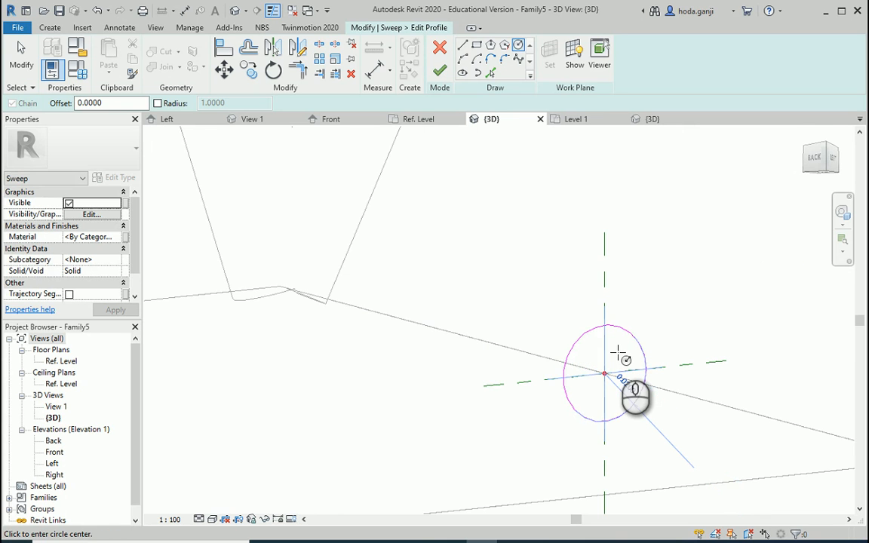
scroll(626, 380, down, 4)
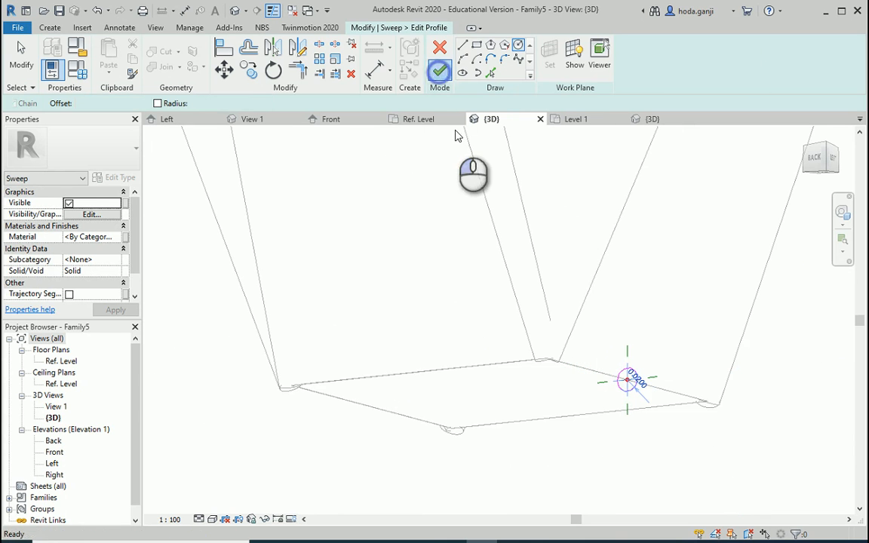
click(440, 71)
click(440, 72)
scroll(438, 340, down, 2)
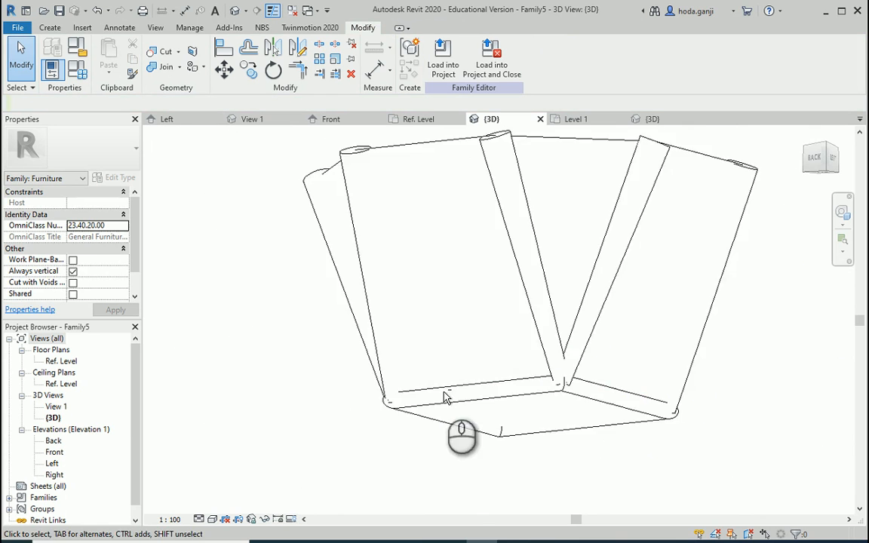
Begin creating a sweep around the blend's octagonal top edges
shift+middle_drag(442, 343, 491, 403)
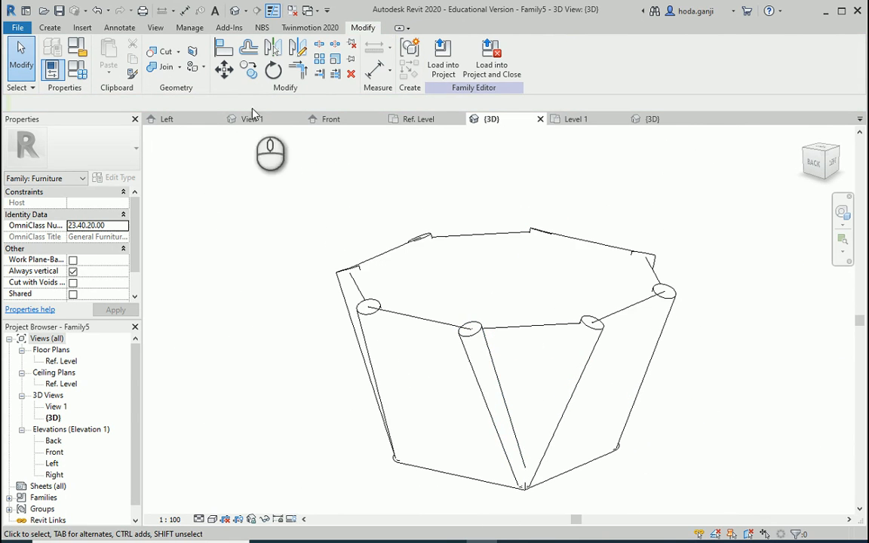
click(46, 28)
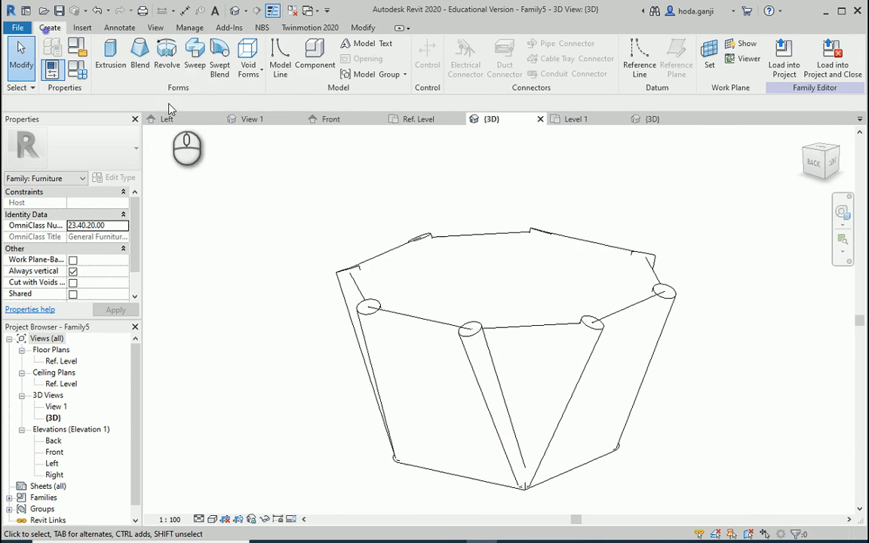
Start a Sweep and pick the eight edges of the octagonal top rim as its closed path
click(195, 63)
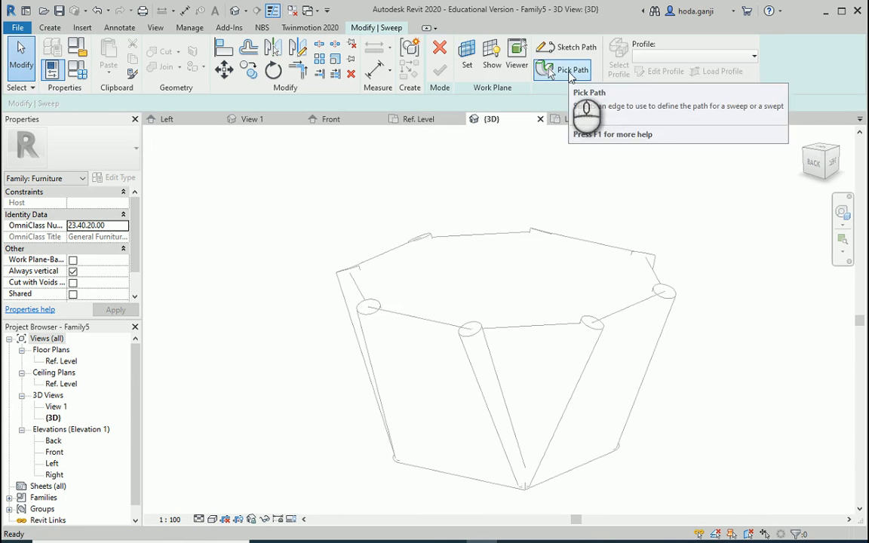
click(571, 69)
click(419, 317)
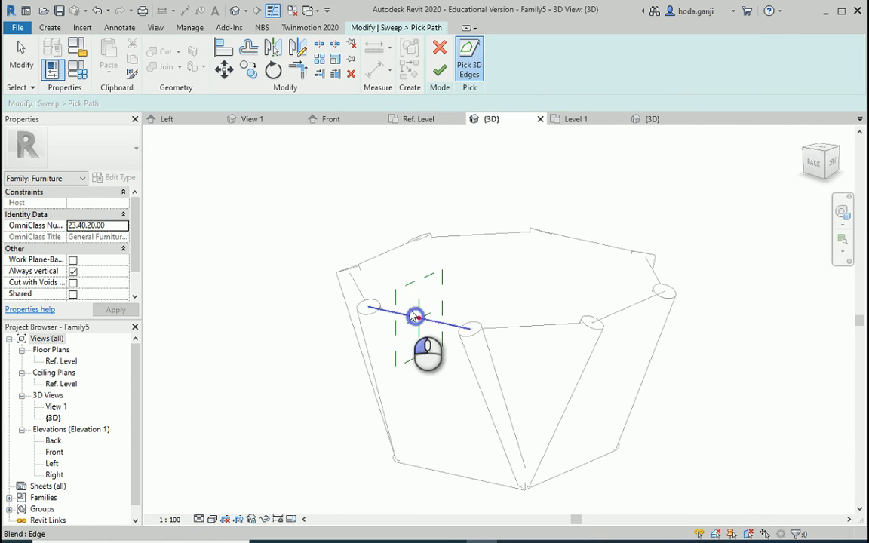
click(359, 285)
click(391, 255)
click(495, 237)
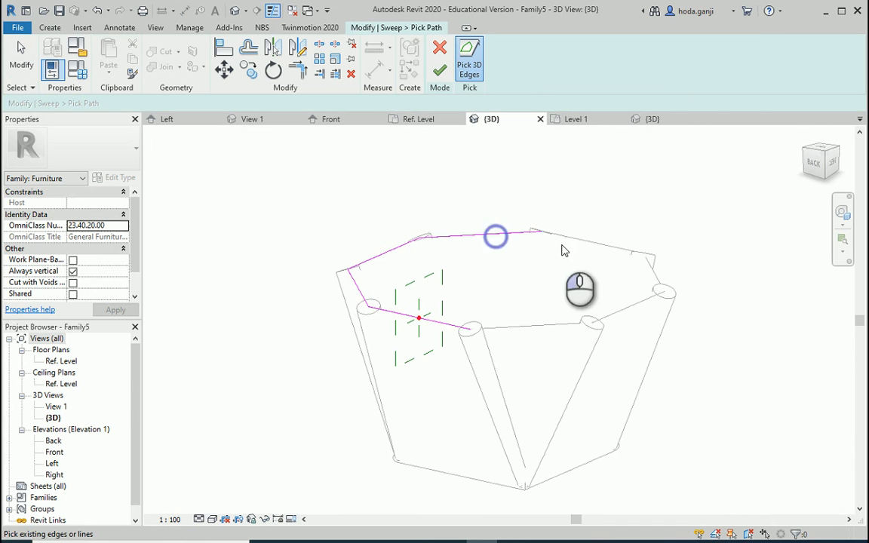
click(566, 241)
click(657, 276)
click(624, 307)
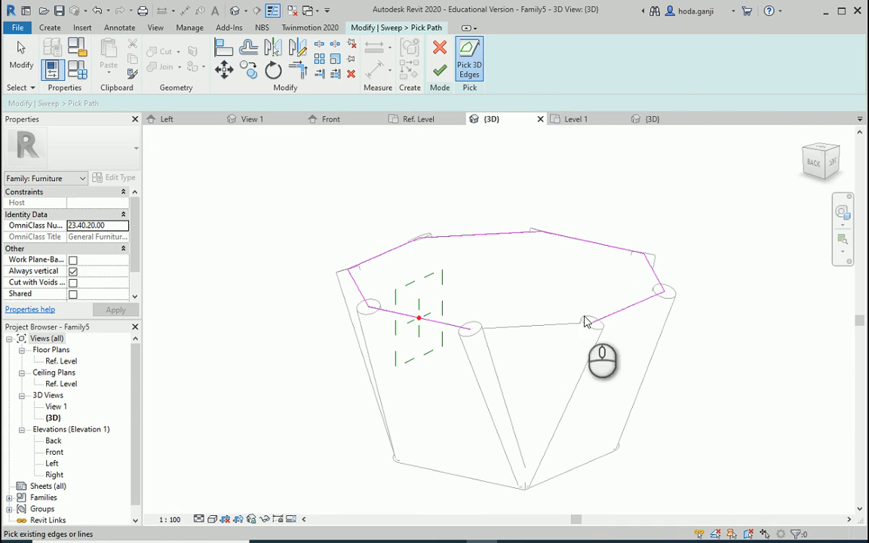
click(549, 326)
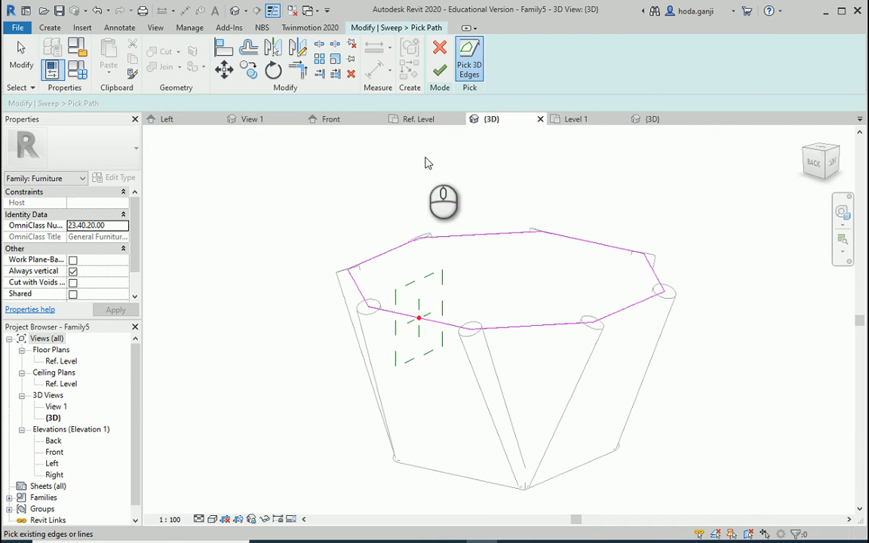
click(439, 71)
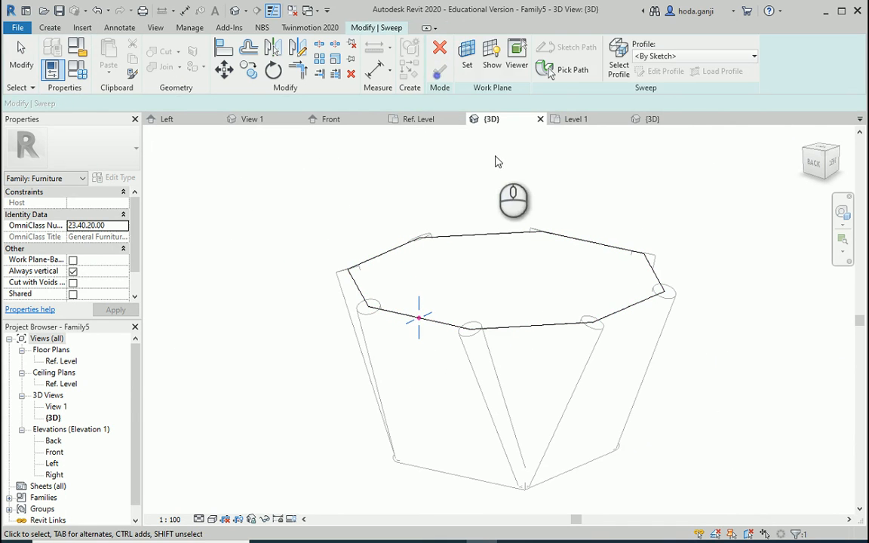
Sketch a circular profile of radius 0.04 centred on the path's profile plane and finish the rim sweep
click(657, 71)
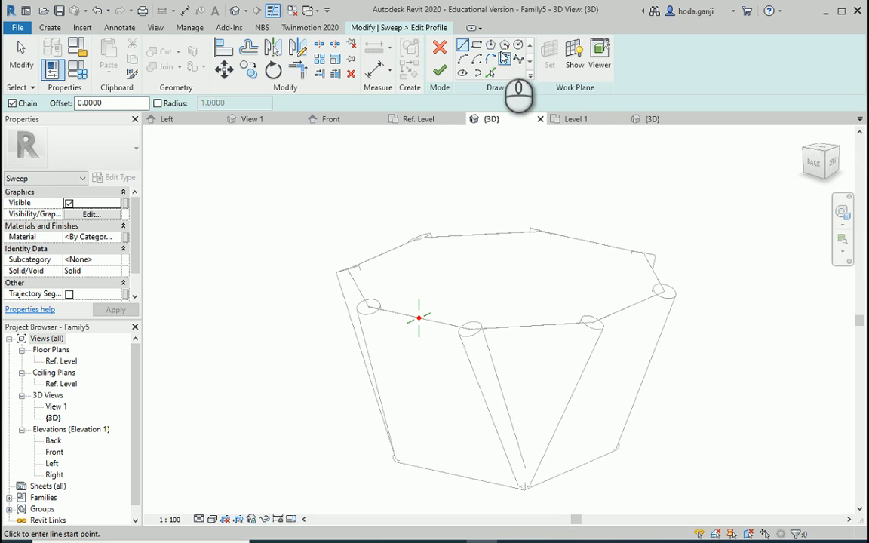
click(519, 46)
scroll(361, 319, up, 4)
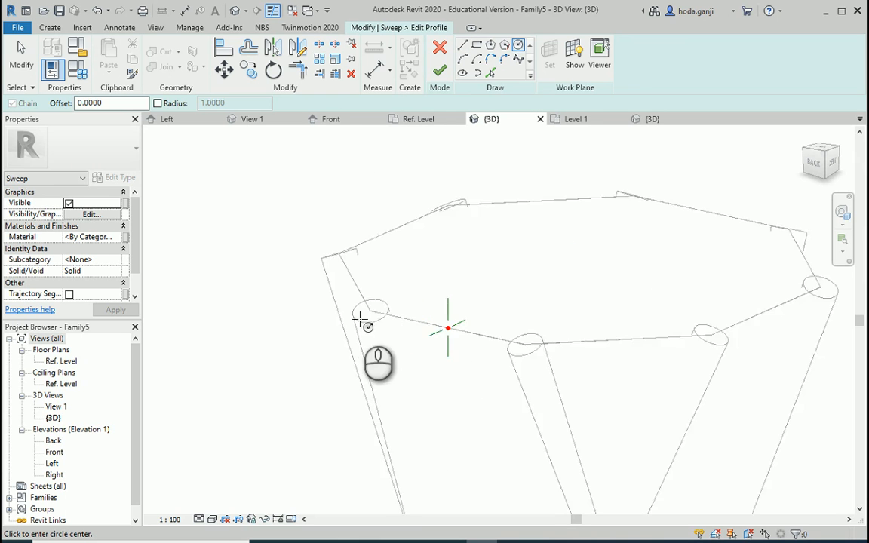
scroll(543, 315, up, 2)
click(484, 337)
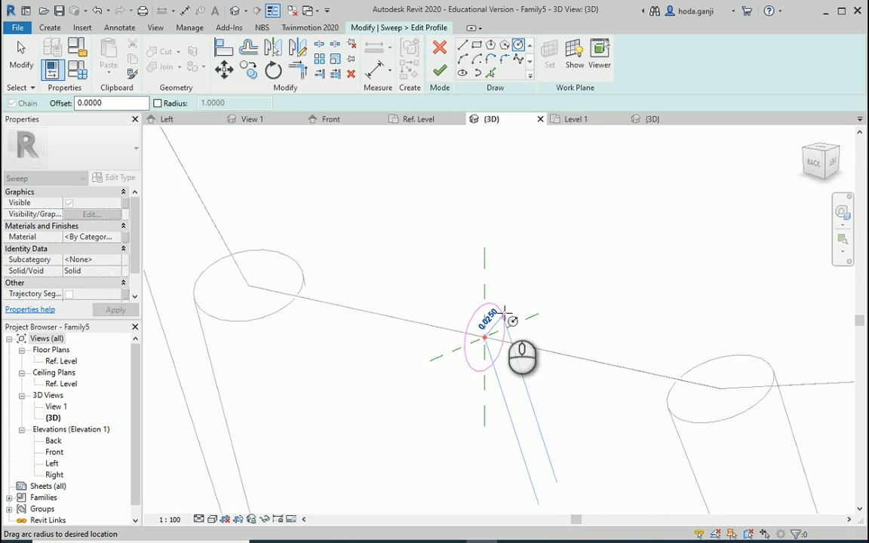
text(0.04)
key(Return)
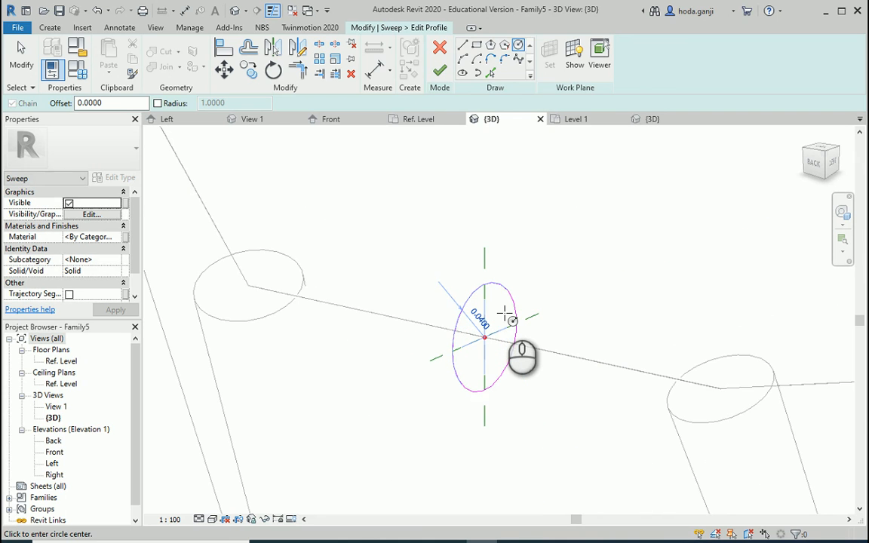
click(440, 72)
scroll(441, 297, down, 4)
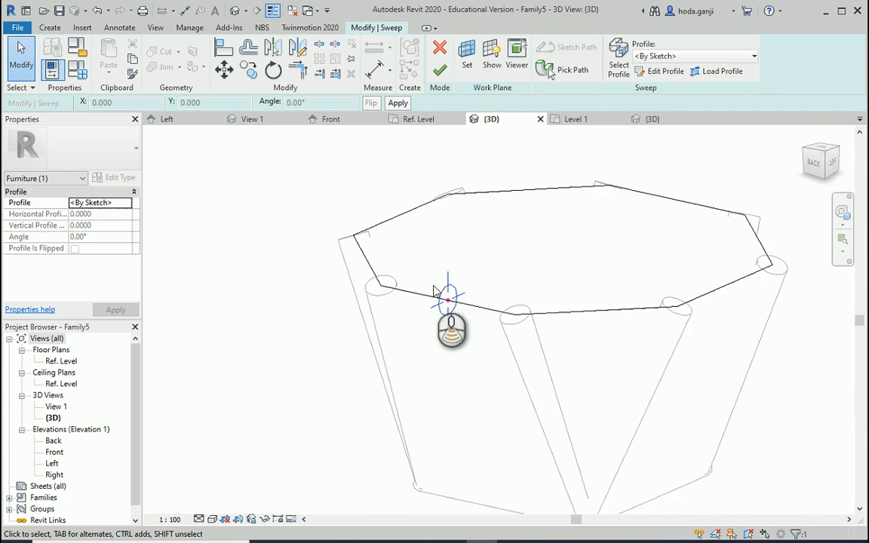
click(440, 72)
scroll(430, 237, down, 3)
shift+middle_drag(430, 237, 407, 357)
Load the family into the project, overwriting the existing version, and open the project's 3D view
click(504, 56)
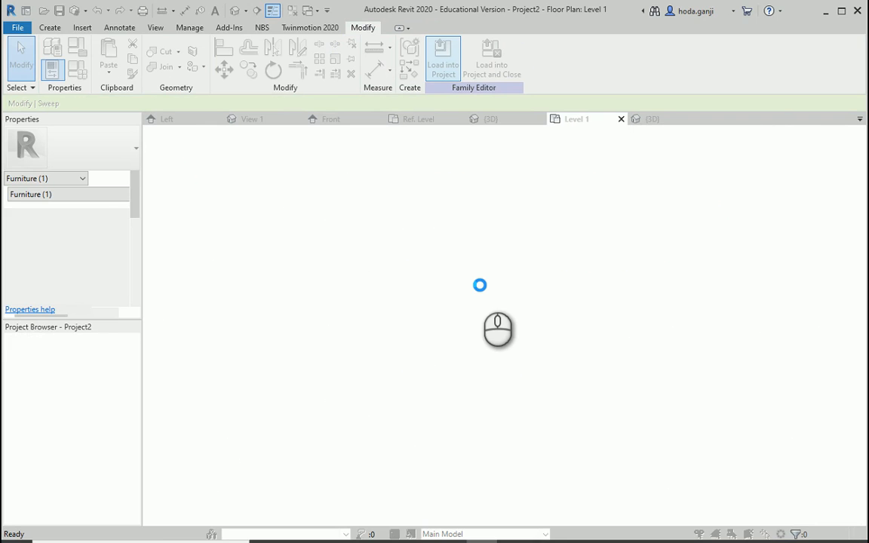
click(453, 236)
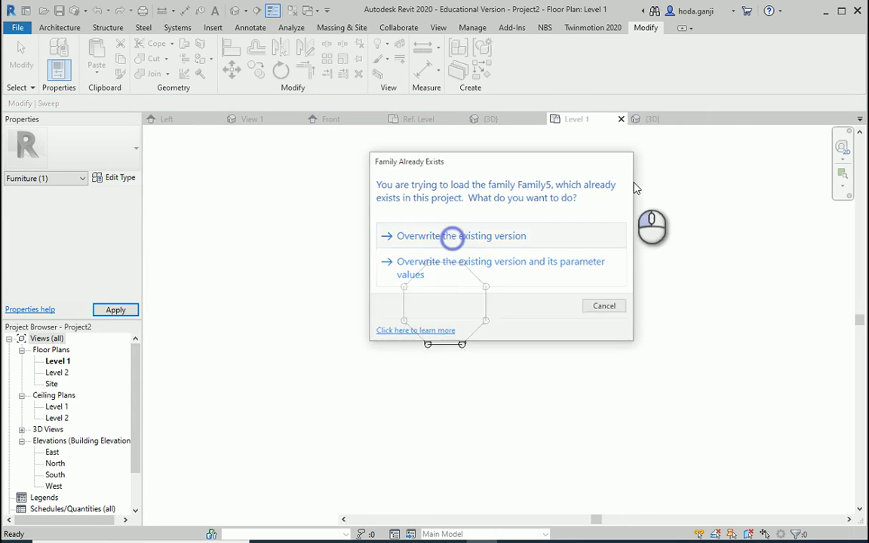
click(648, 119)
Set the Height of the placed furniture instance to 0.6
shift+middle_drag(515, 457, 480, 310)
click(500, 326)
click(102, 270)
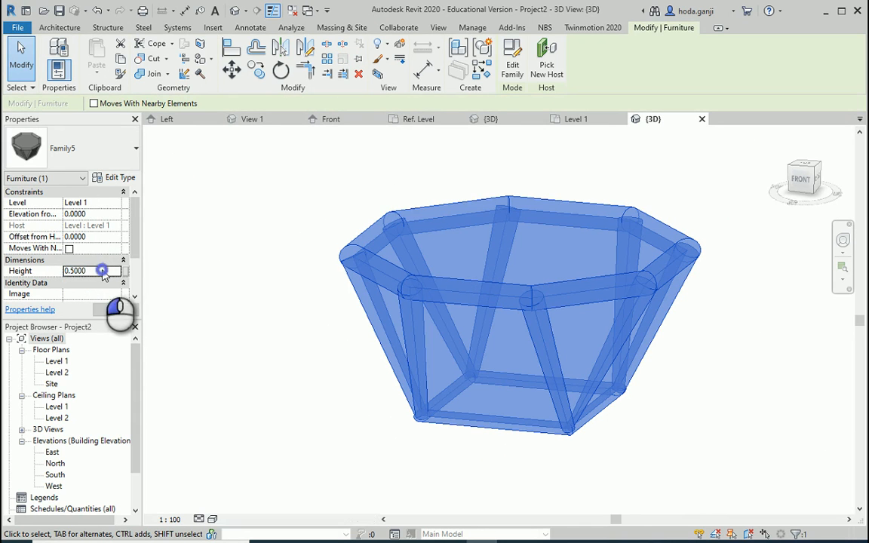
double_click(102, 270)
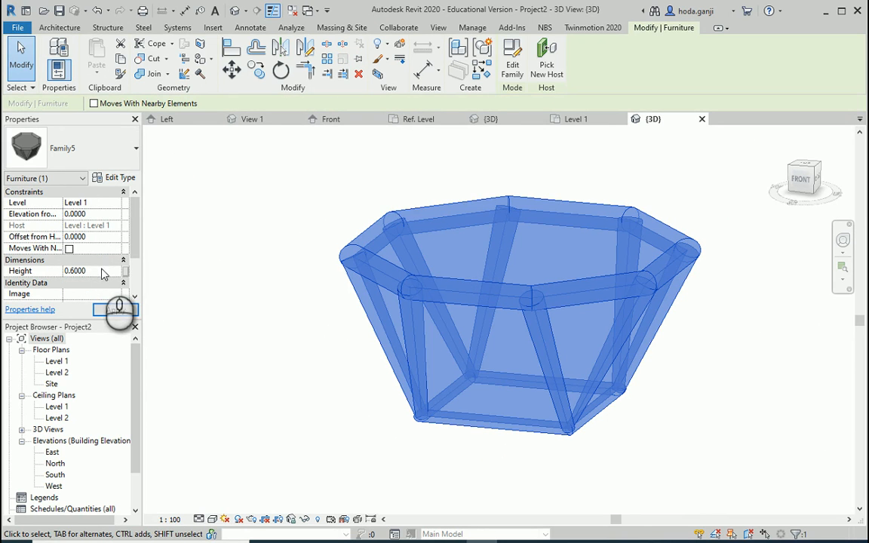
click(114, 310)
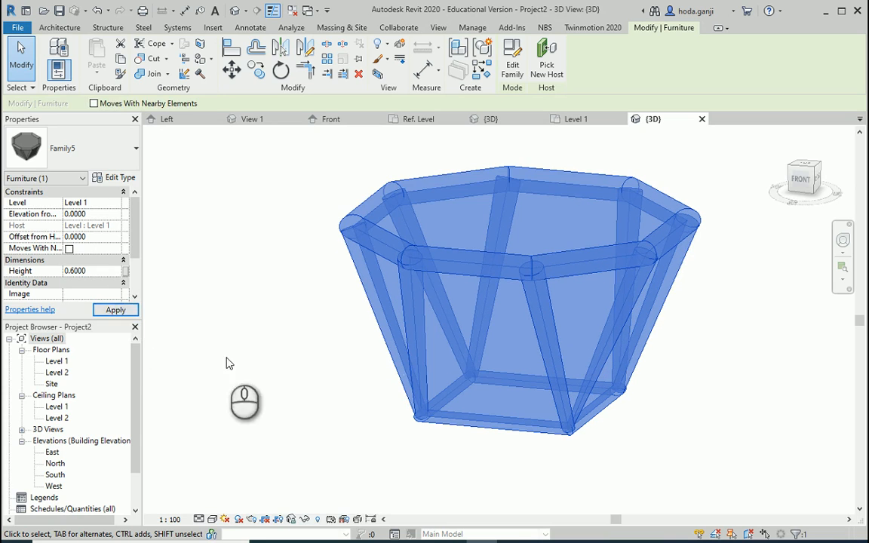
In the family's 3D view, assign the Chrome material to all eight slanted swept-blend legs together
click(515, 122)
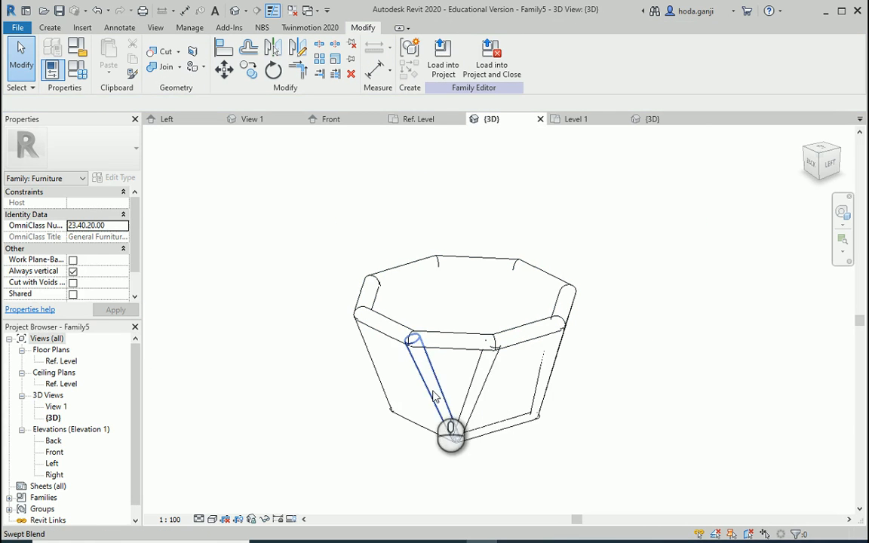
click(434, 396)
ctrl+click(467, 402)
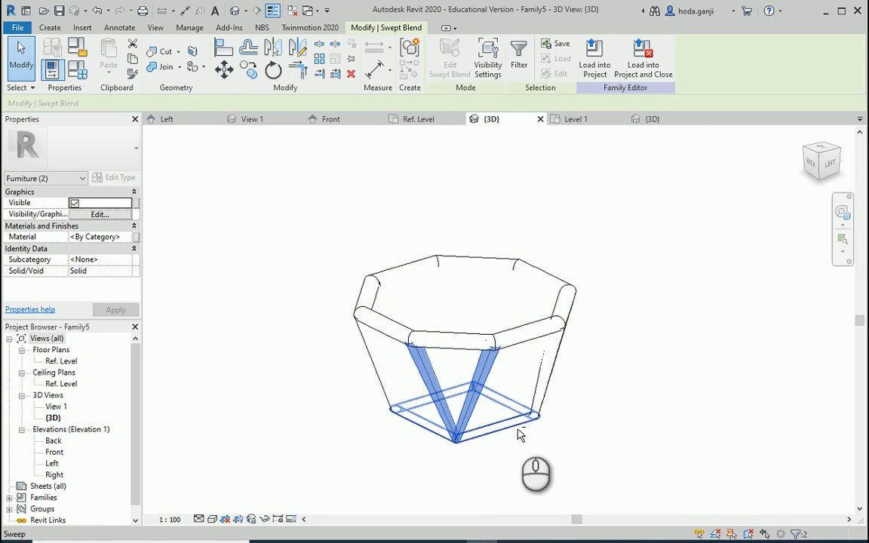
shift+middle_drag(518, 429, 448, 416)
ctrl+click(566, 405)
shift+middle_drag(619, 431, 526, 443)
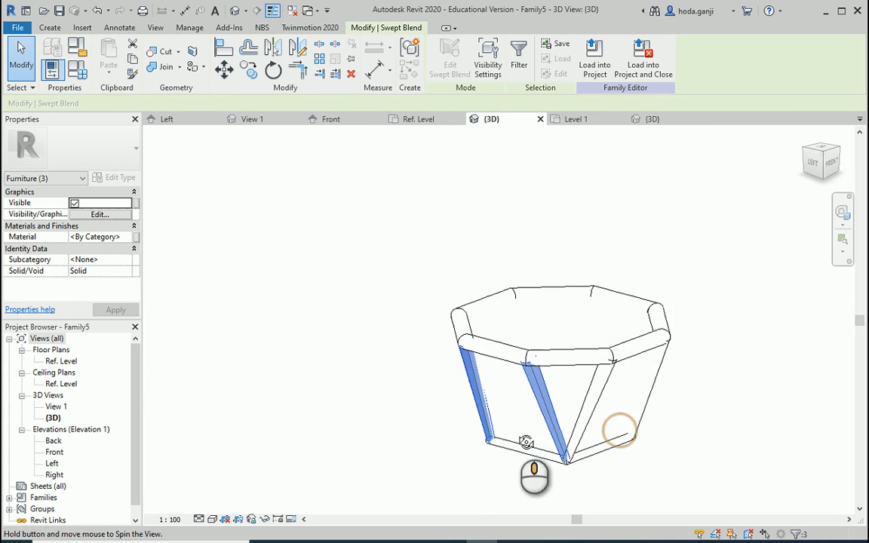
ctrl+click(591, 430)
shift+middle_drag(668, 451, 557, 370)
drag(649, 354, 248, 376)
shift+middle_drag(534, 343, 445, 293)
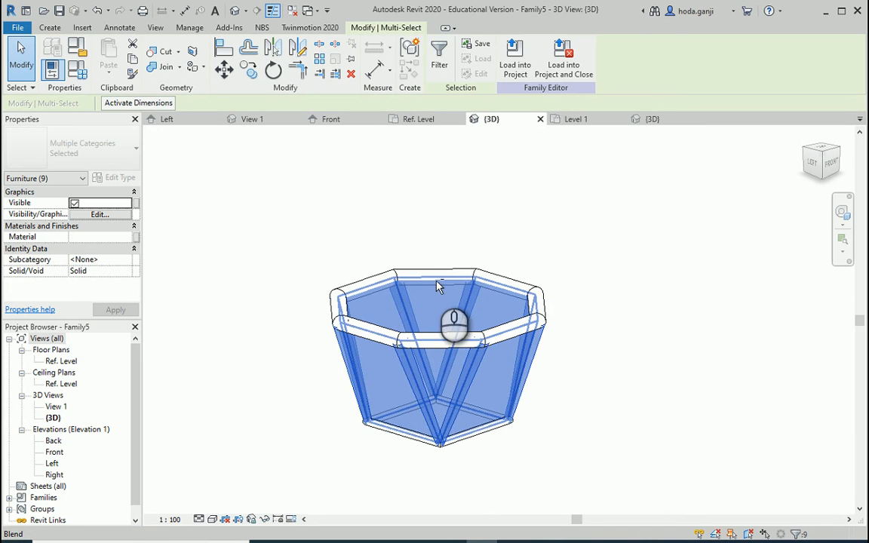
click(435, 282)
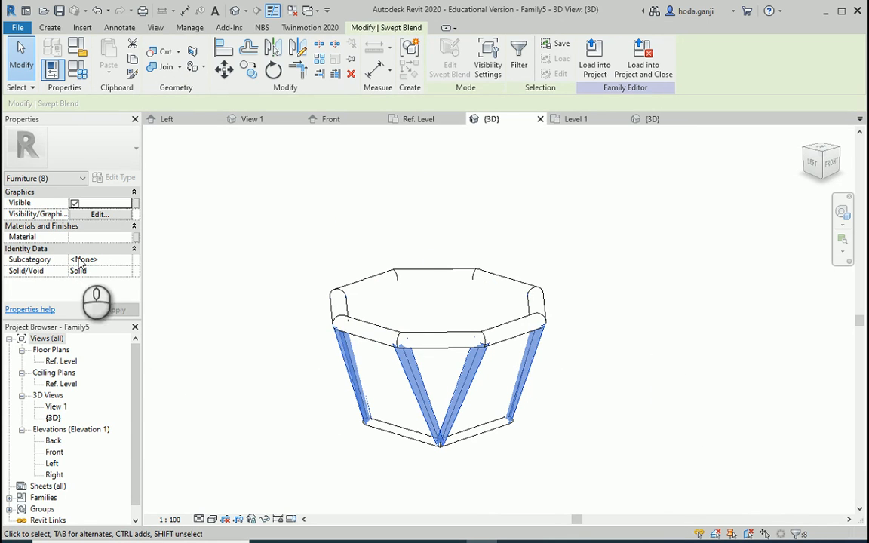
click(130, 238)
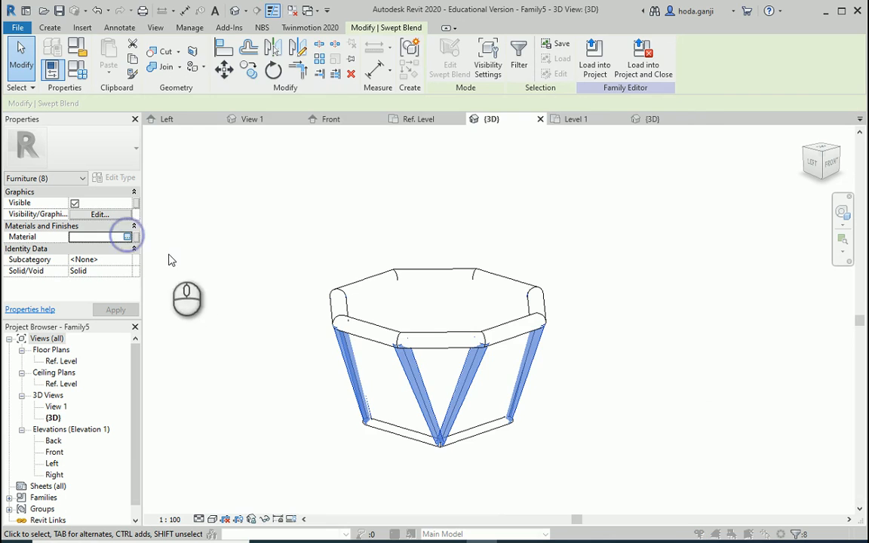
click(279, 133)
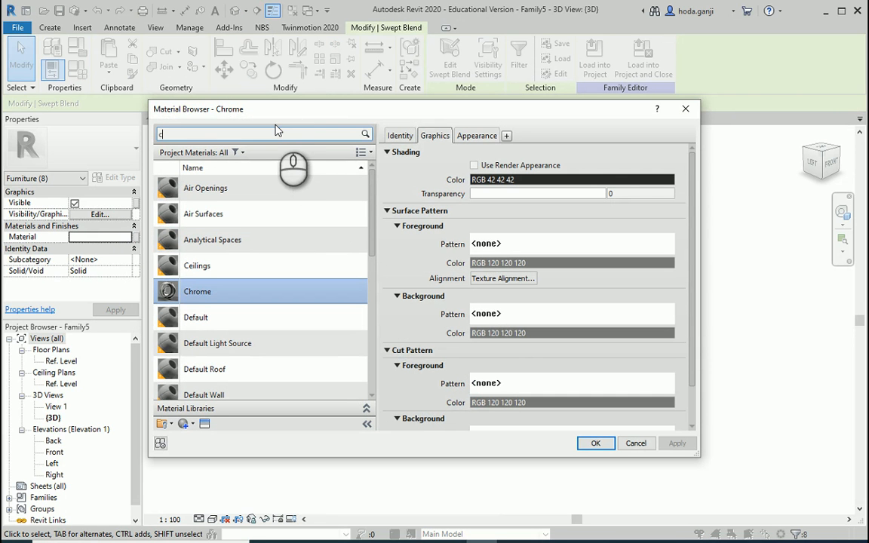
key(Return)
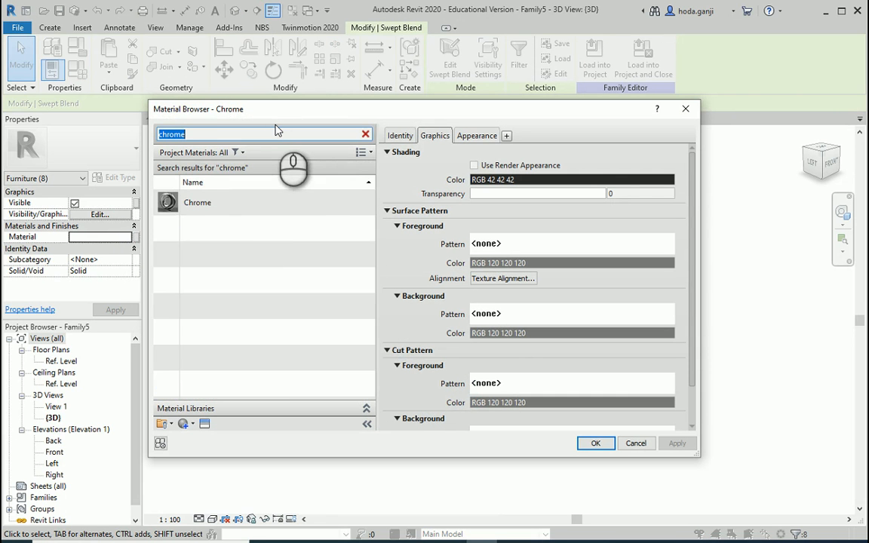
click(253, 201)
double_click(252, 201)
click(567, 431)
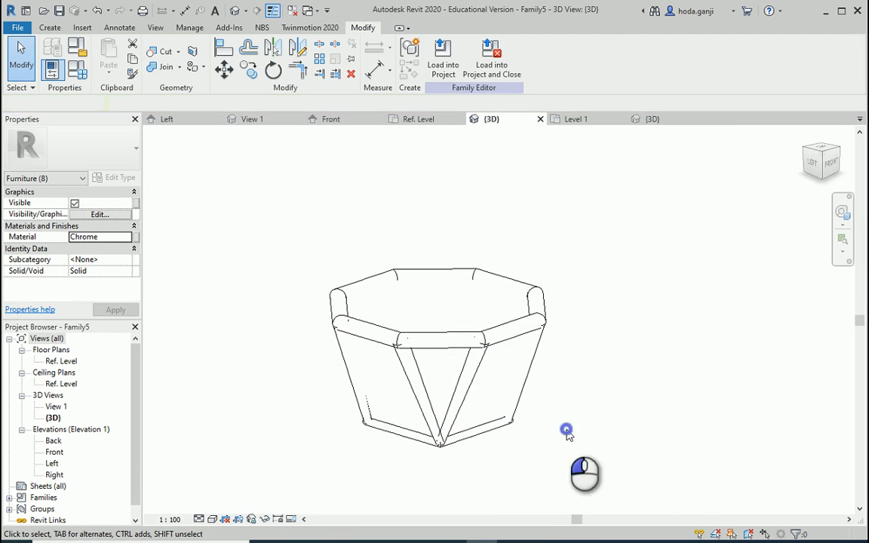
Assign the Chrome material to both the base sweep and the octagonal top rim sweep
click(478, 442)
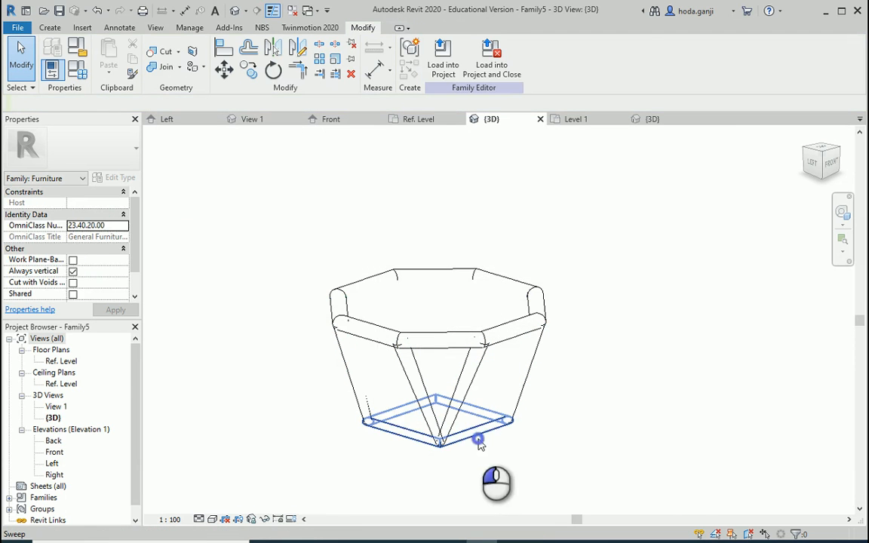
ctrl+click(439, 338)
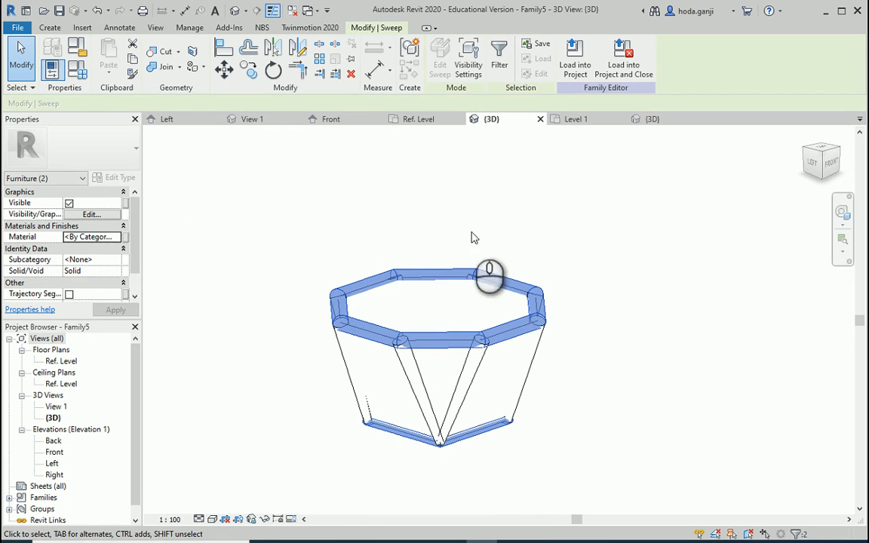
click(112, 238)
click(117, 238)
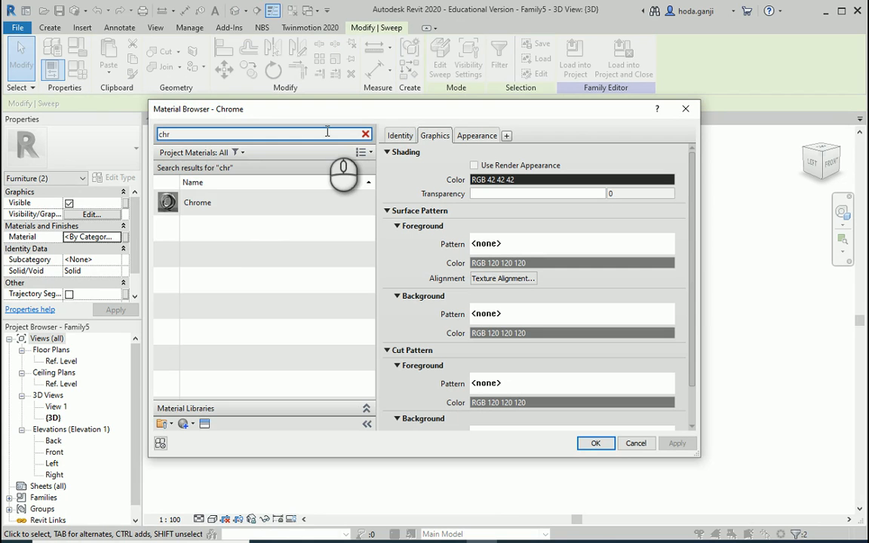
double_click(219, 200)
click(591, 386)
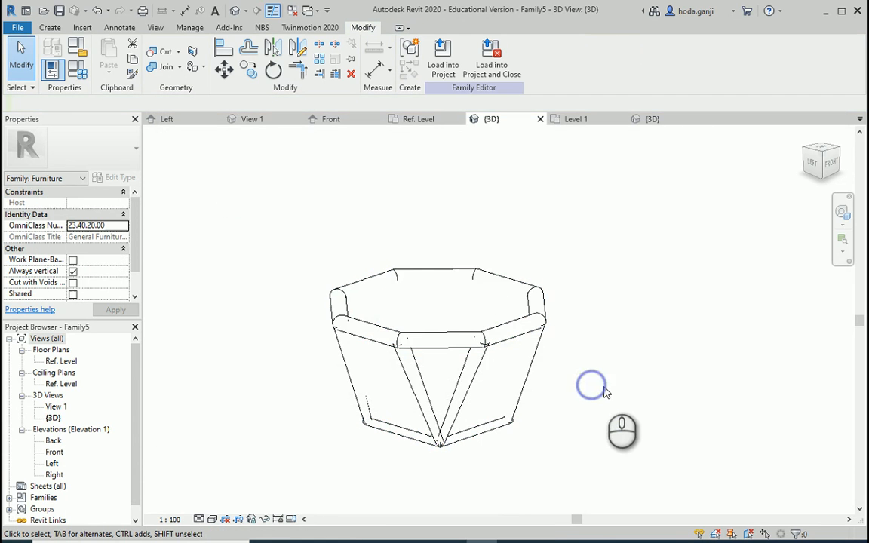
Inspect the frame and body in the Shaded visual style, then return the view to Hidden Line
shift+middle_drag(444, 404, 317, 492)
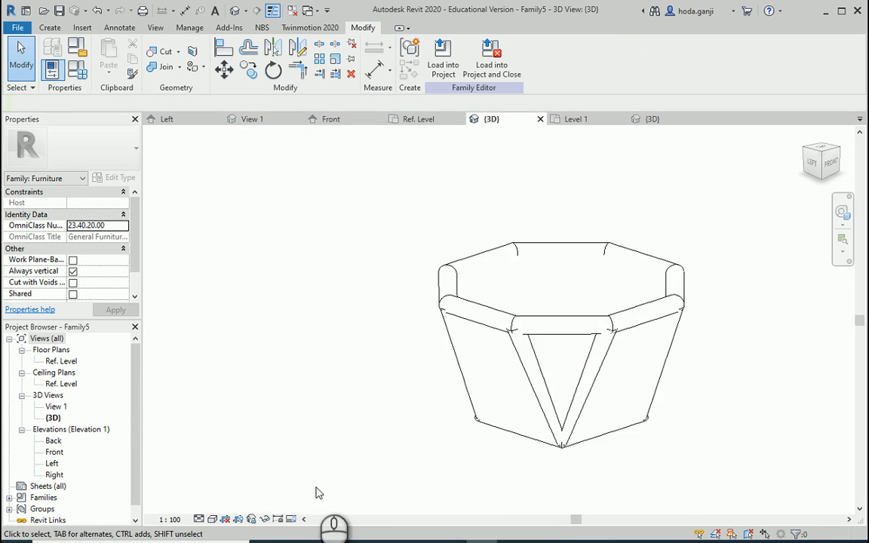
click(214, 519)
click(227, 467)
mouse_move(451, 440)
middle_down()
mouse_move(297, 428)
mouse_move(388, 234)
middle_up()
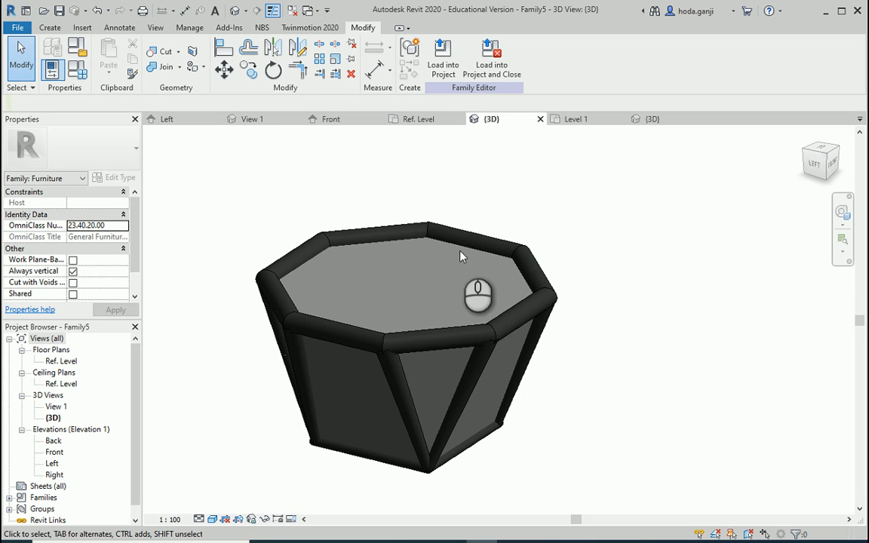
click(213, 520)
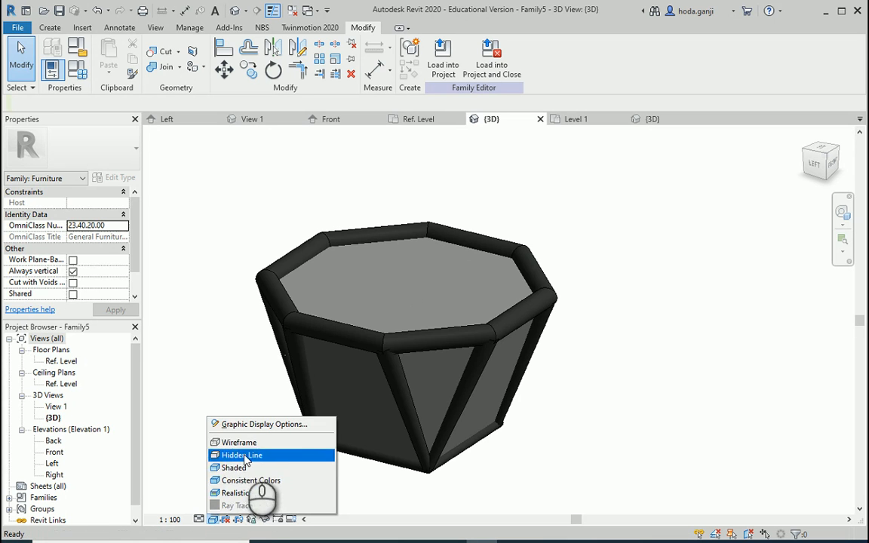
click(243, 455)
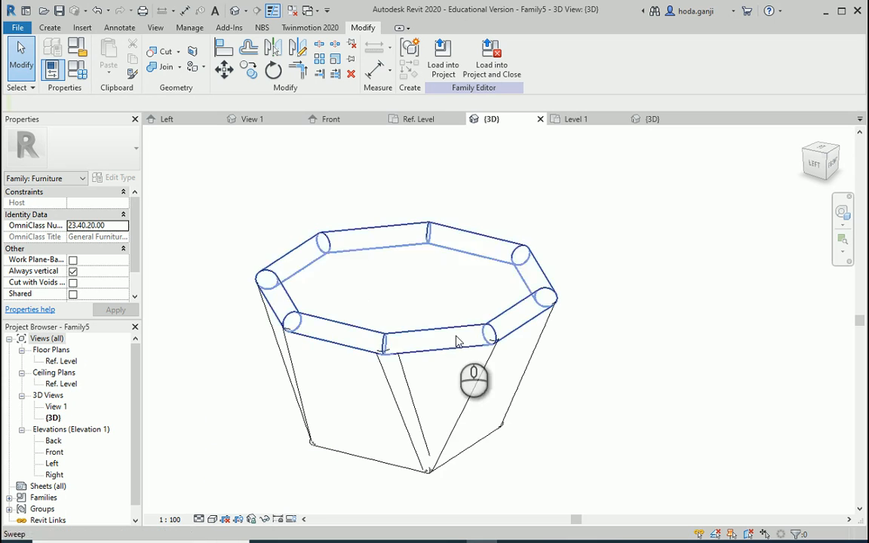
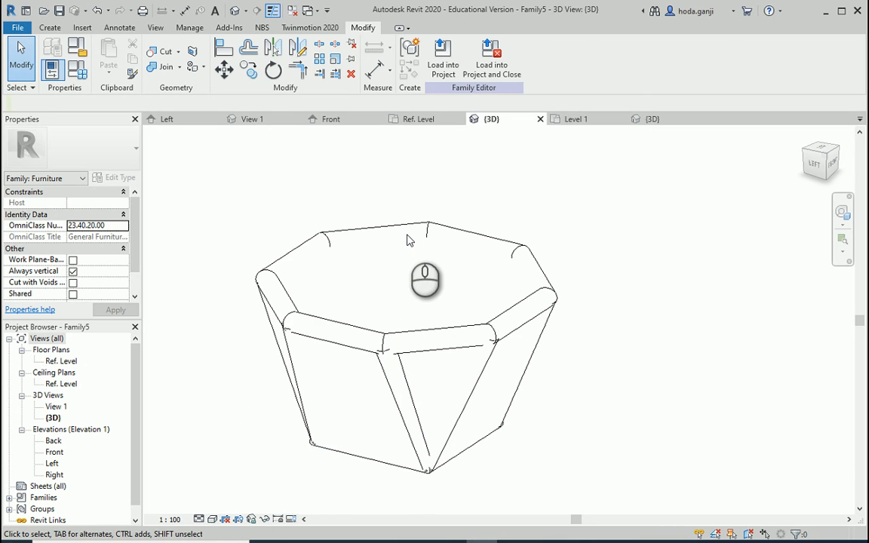
Open the material setting of the blended body and create a new material in the project's material list
click(411, 242)
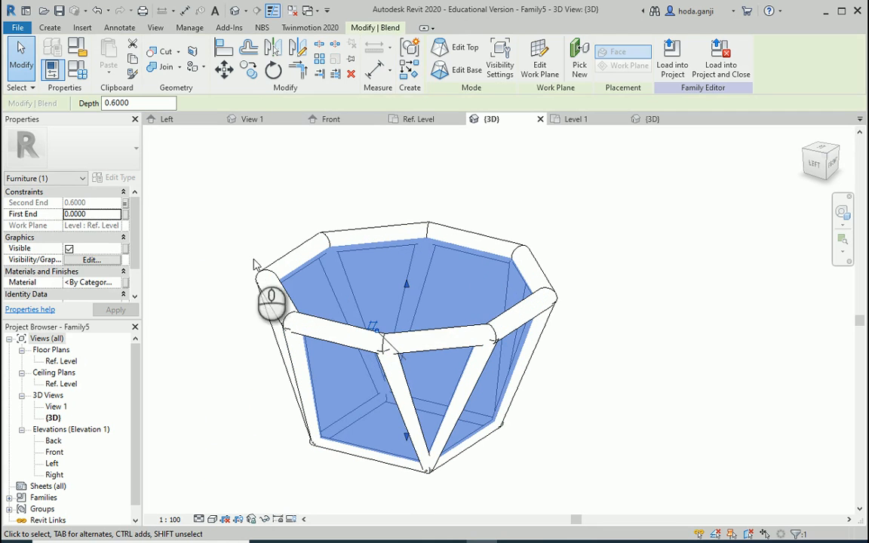
scroll(75, 227, down, 1)
click(119, 259)
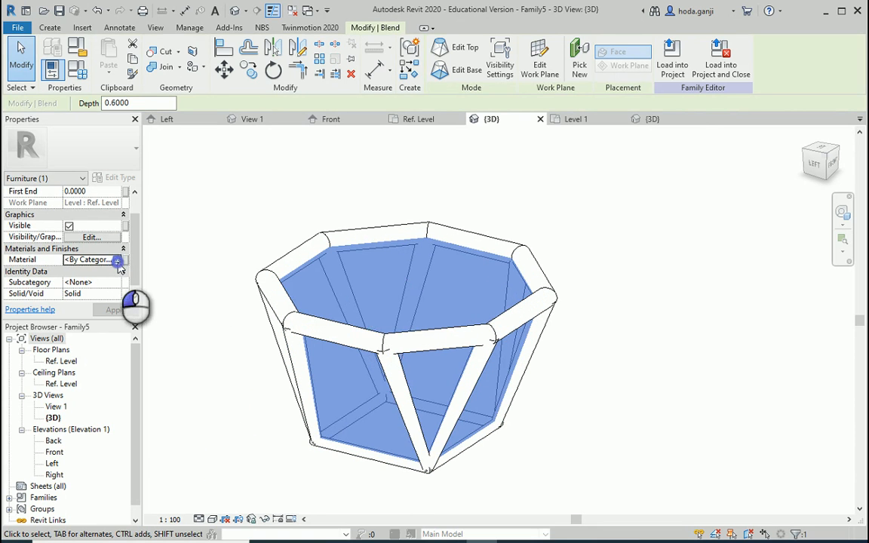
click(118, 259)
click(191, 423)
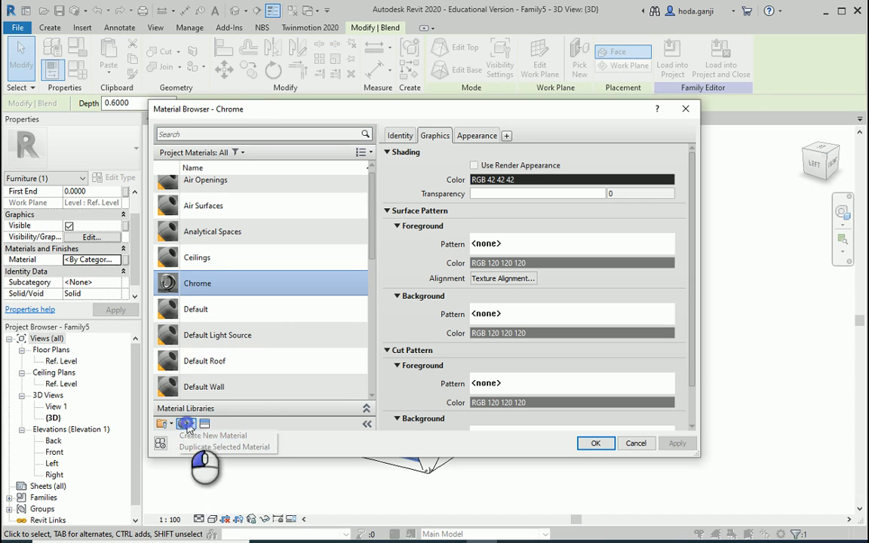
click(198, 435)
Rename the newly created material as Air
right_click(201, 296)
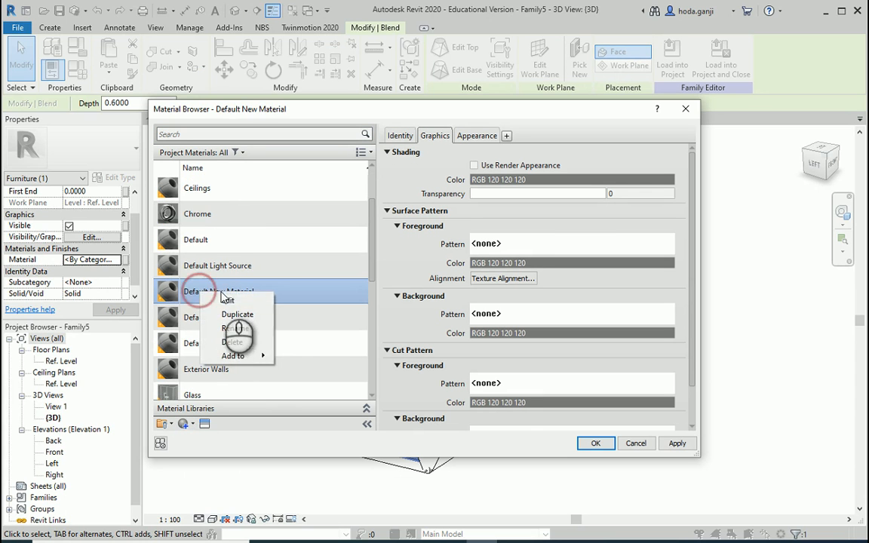
click(231, 302)
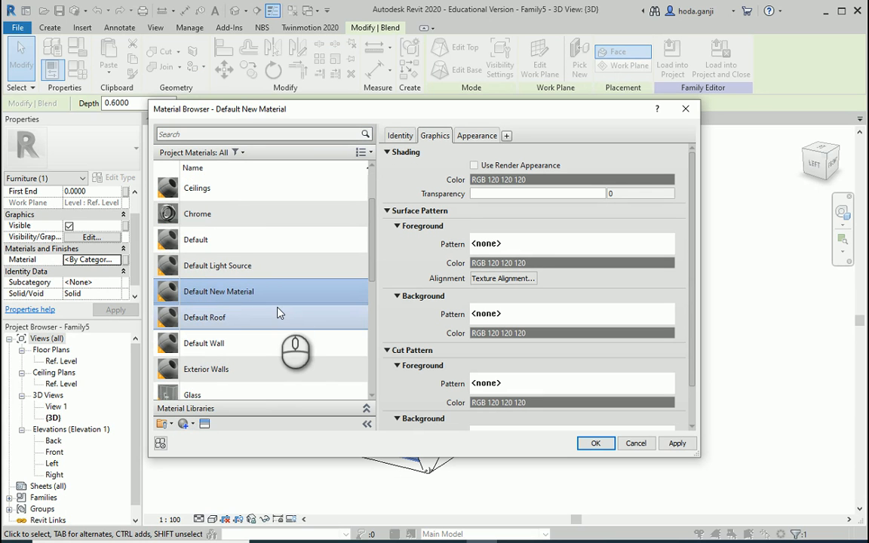
right_click(204, 299)
click(253, 333)
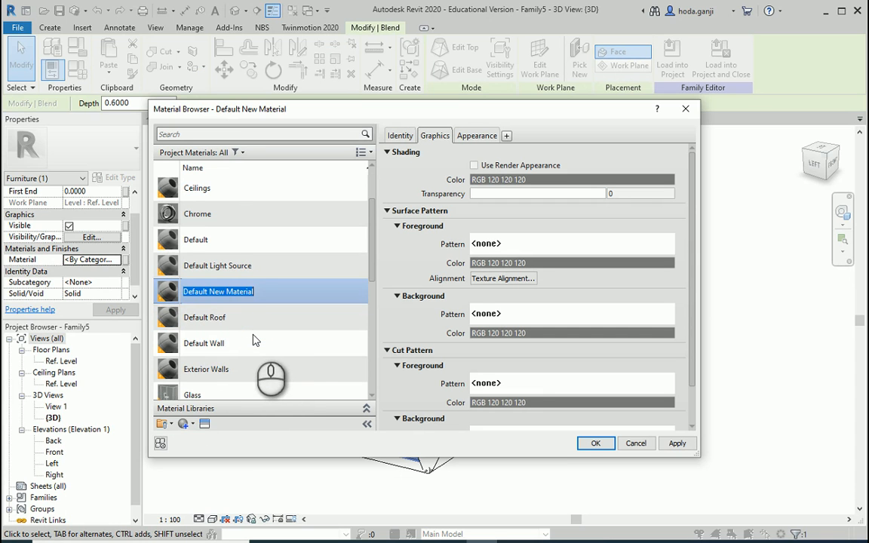
key(Return)
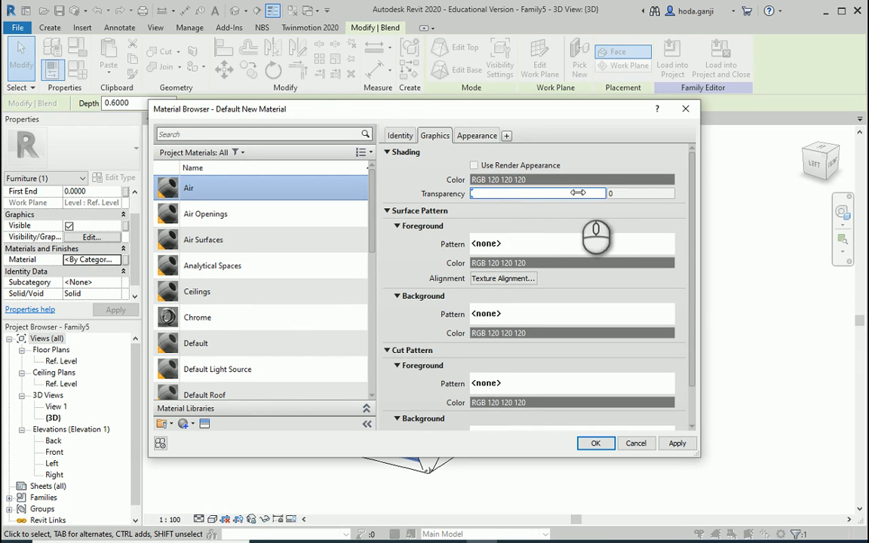
Set the Air material's shading transparency to 100, and enable transparency in its appearance with an amount of 100
drag(472, 194, 617, 200)
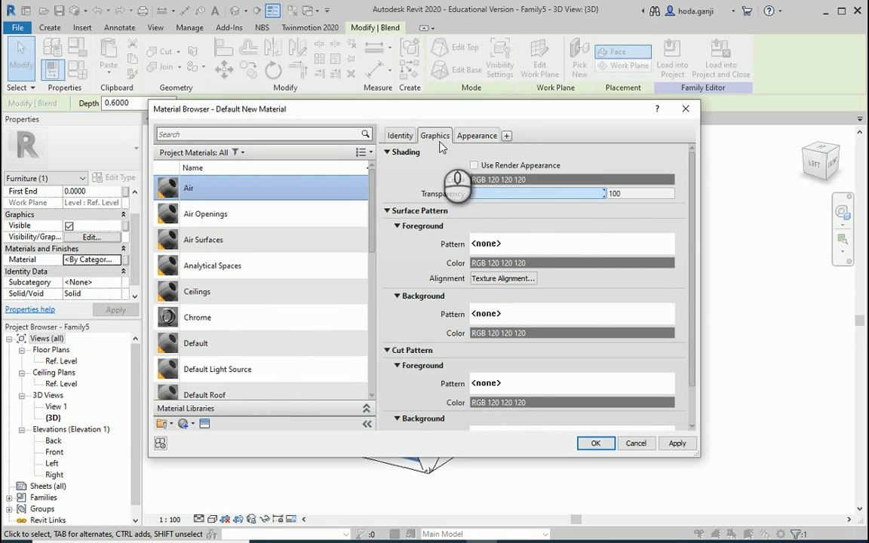
click(477, 136)
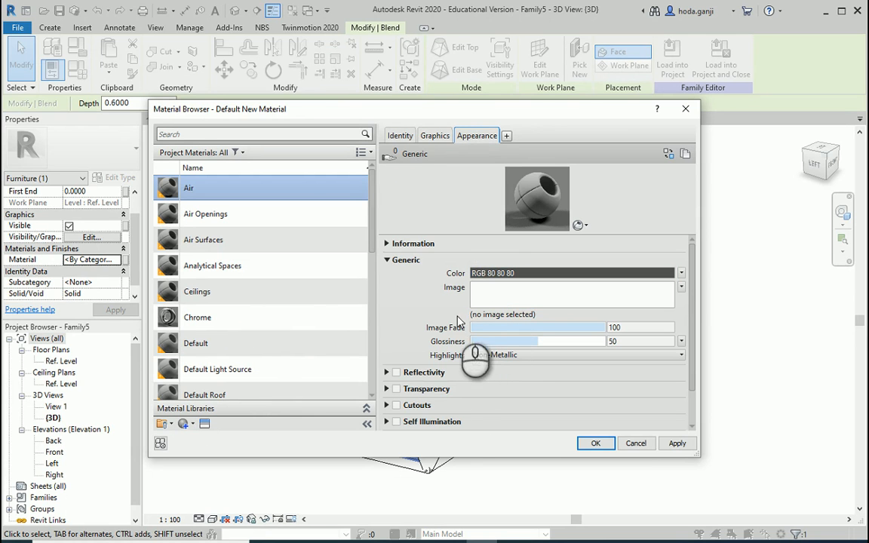
scroll(396, 365, down, 1)
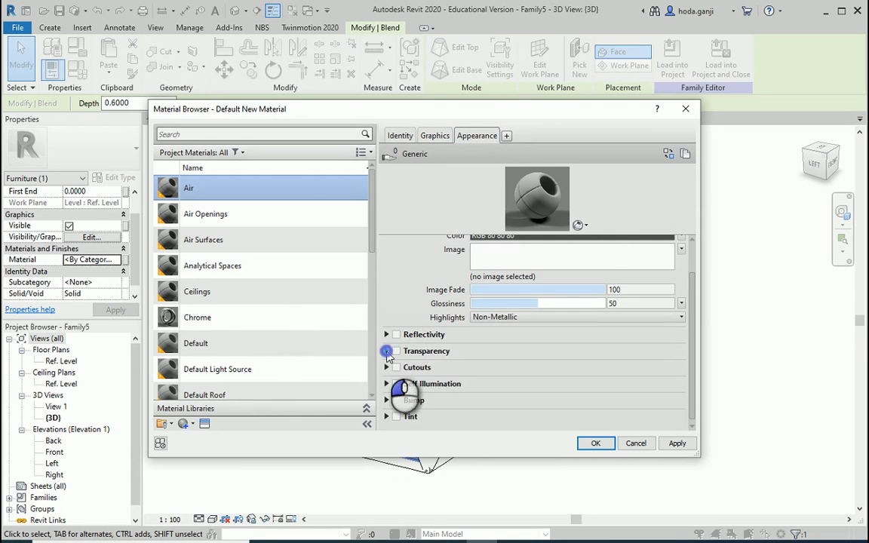
click(386, 352)
scroll(435, 291, down, 2)
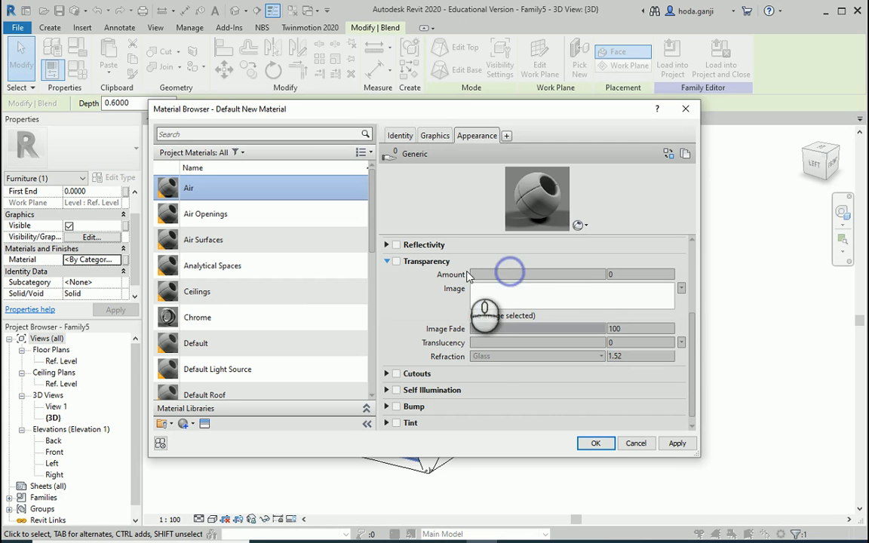
click(396, 261)
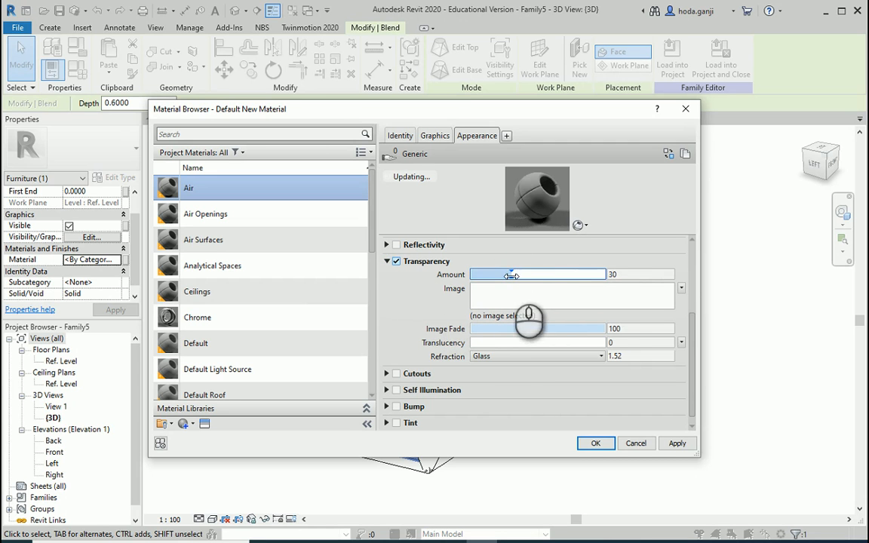
drag(509, 274, 621, 287)
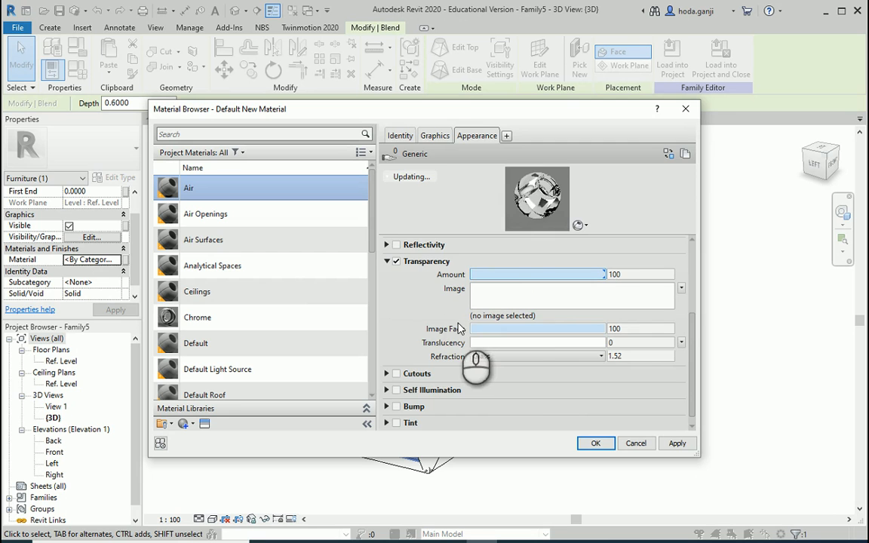
Review the Air material's graphics and appearance settings and assign the material to the blended body
click(432, 138)
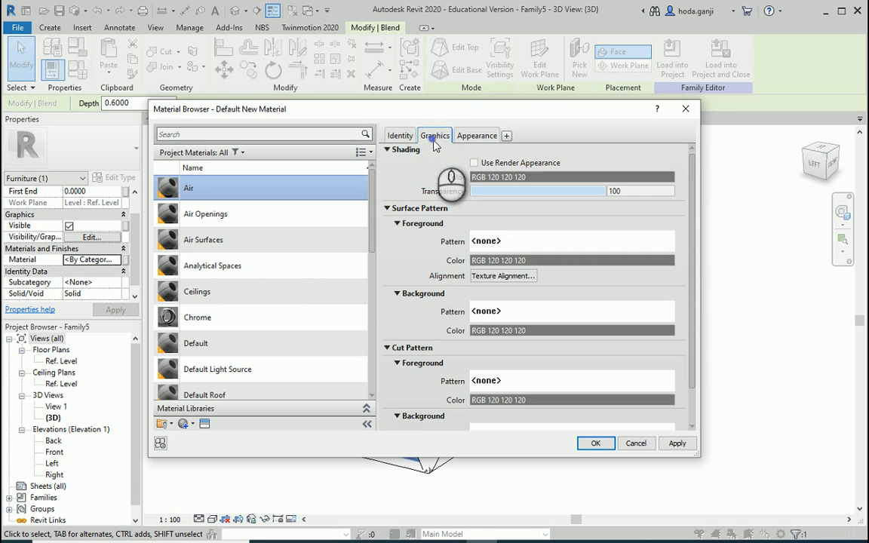
click(477, 137)
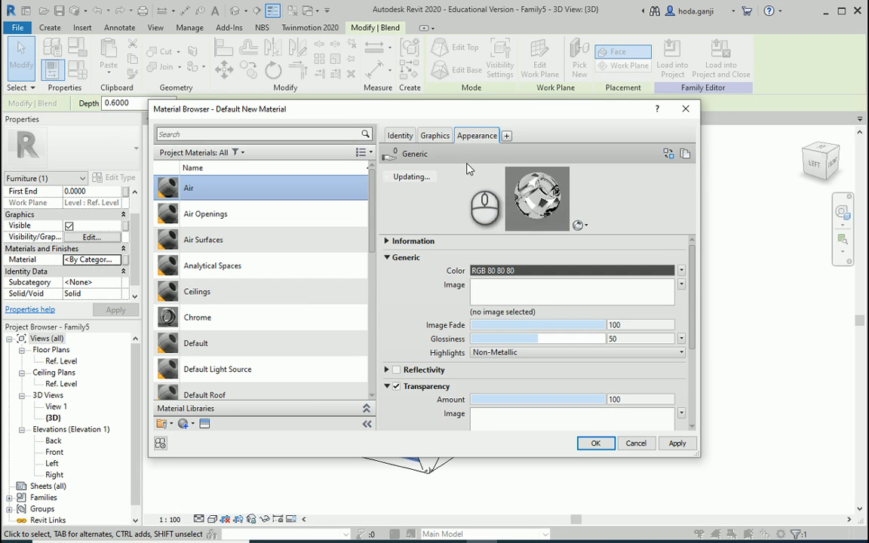
click(436, 137)
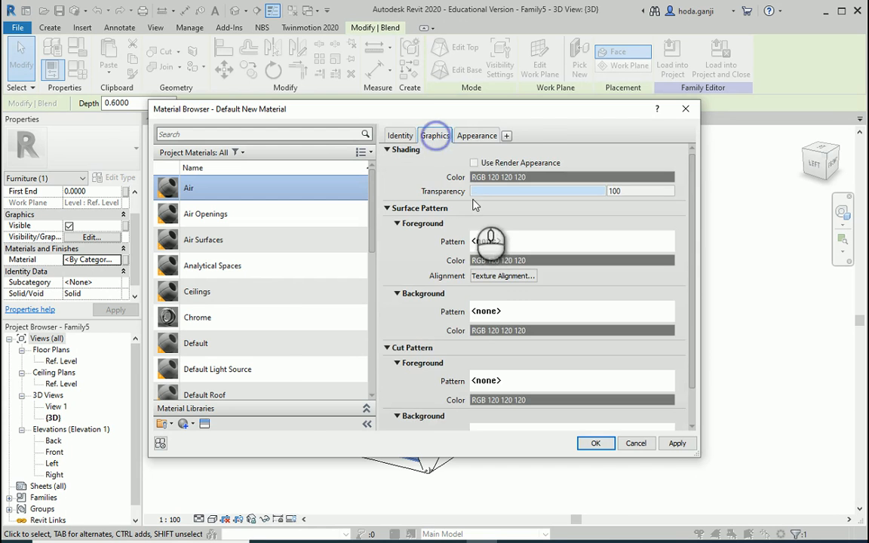
click(595, 443)
click(577, 448)
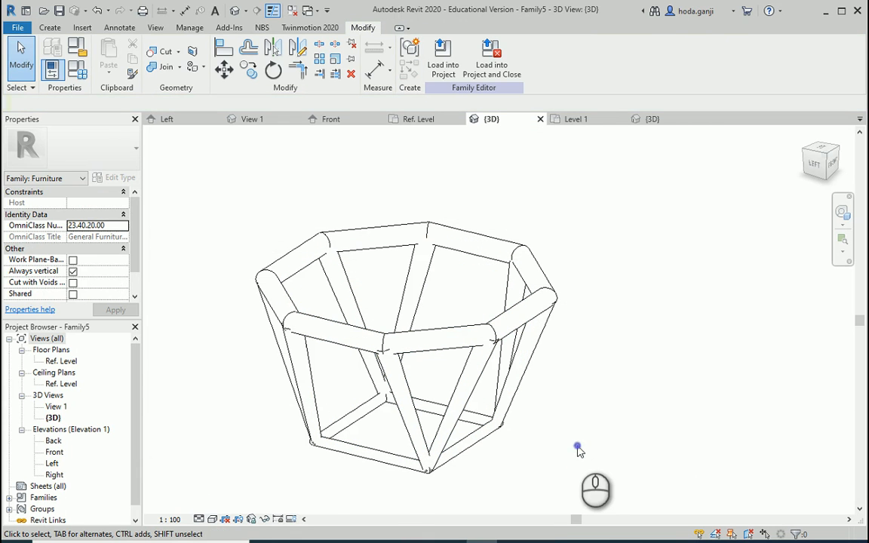
Inspect the frame and transparent body in the Shaded and Realistic visual styles, then return the view to Hidden Line
click(212, 519)
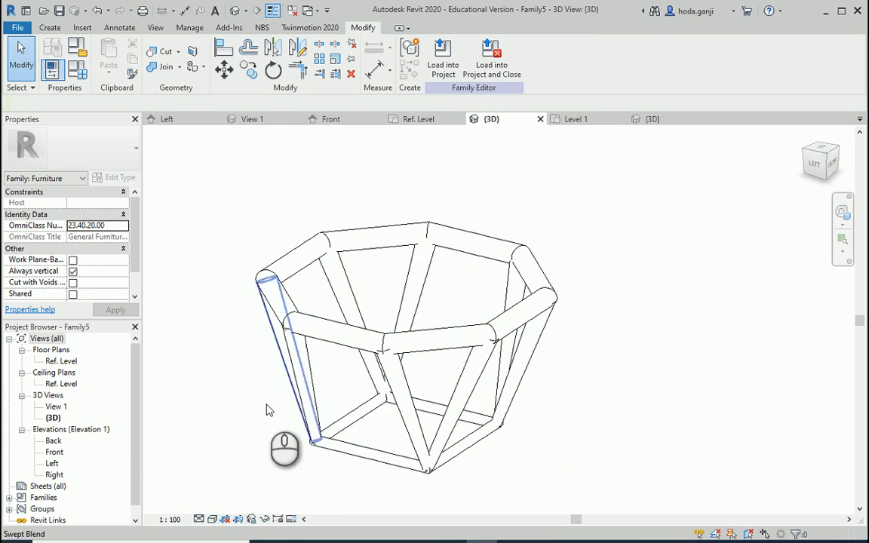
click(212, 519)
click(233, 468)
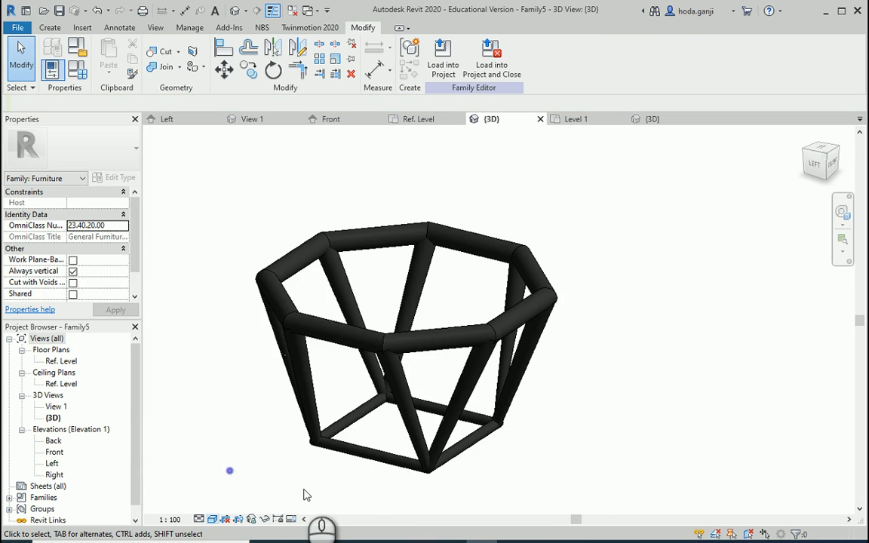
click(216, 520)
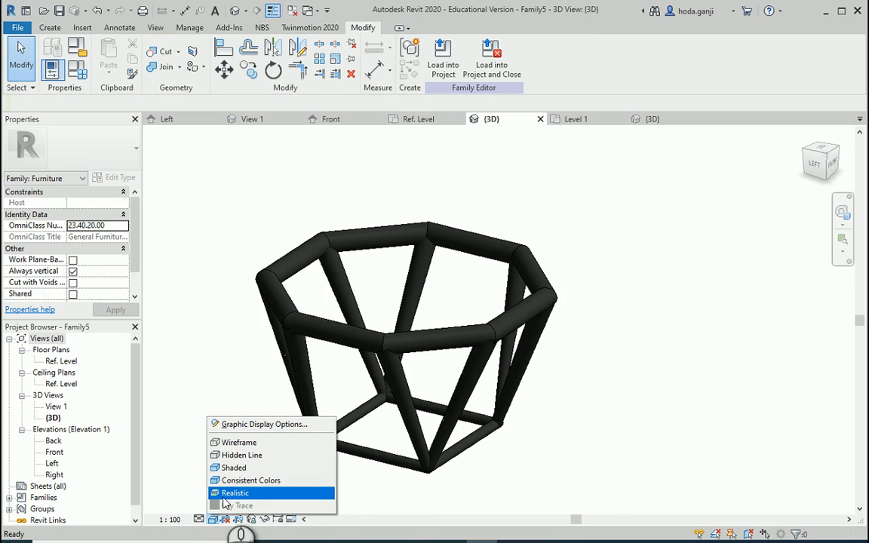
click(236, 491)
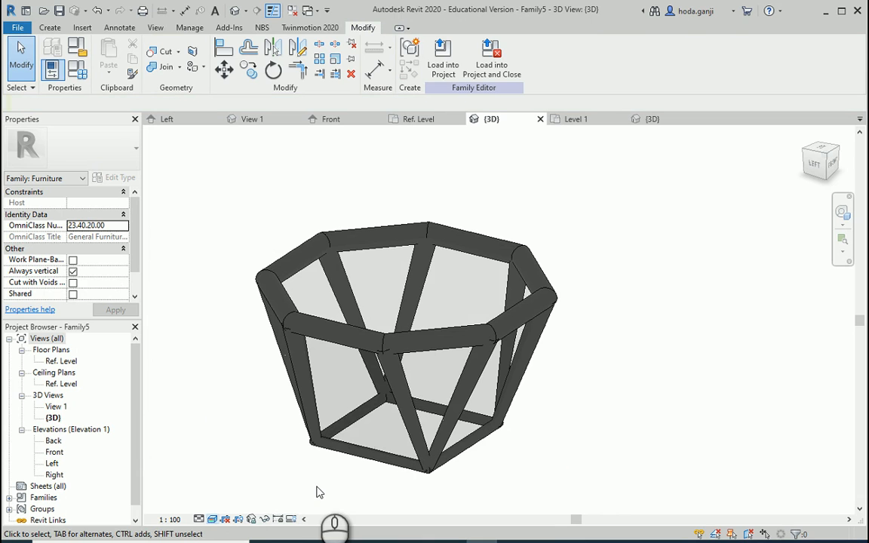
click(213, 521)
click(235, 466)
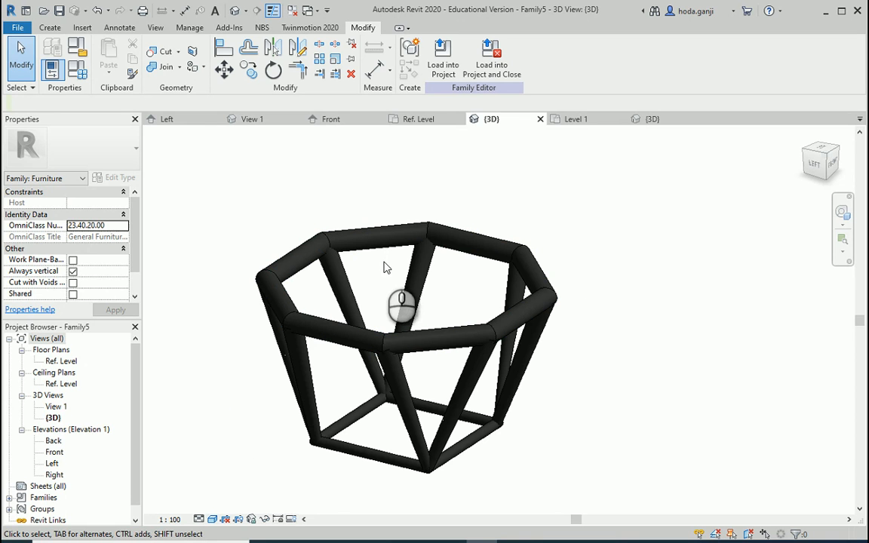
click(212, 520)
click(245, 454)
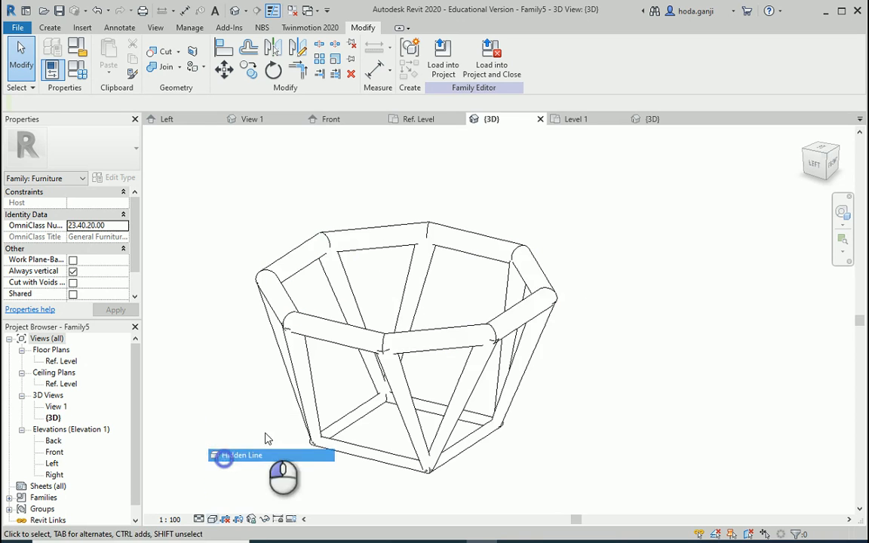
Check the blended body's material, then load the family into the project, overwriting the existing version
click(388, 247)
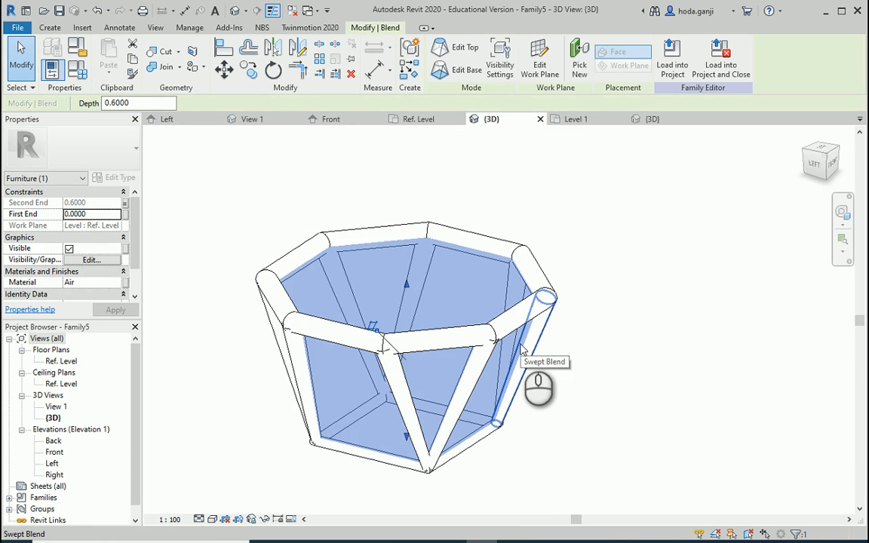
key(Escape)
click(442, 61)
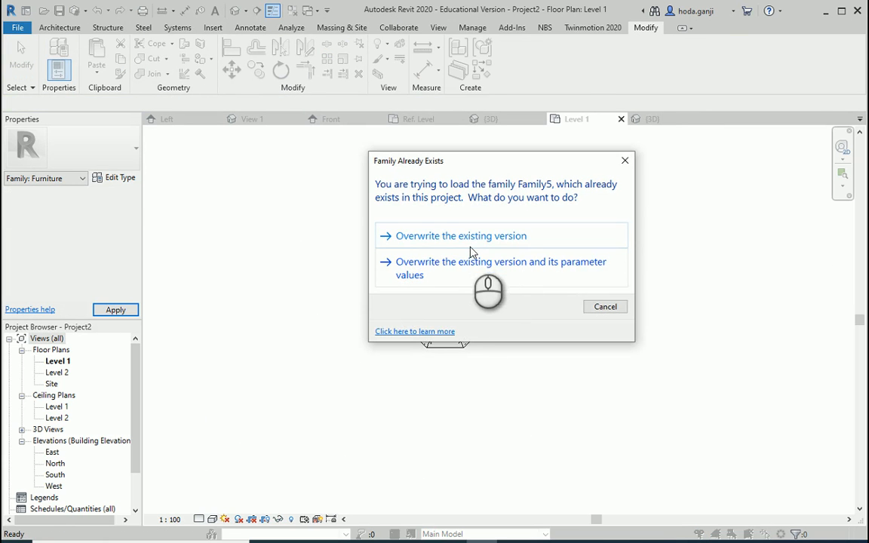
click(467, 243)
click(494, 298)
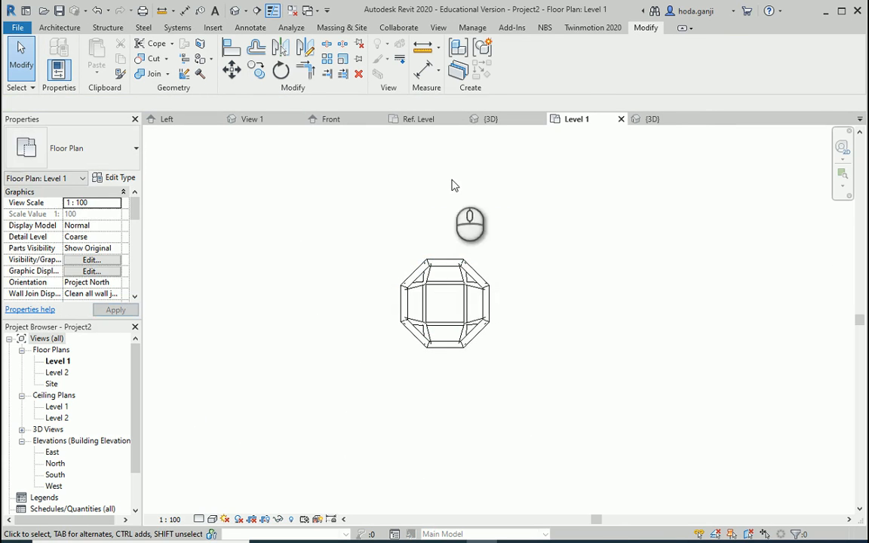
In the project's 3D view, try a Height of 0.8 on the placed furniture instance
click(650, 121)
click(577, 451)
click(558, 360)
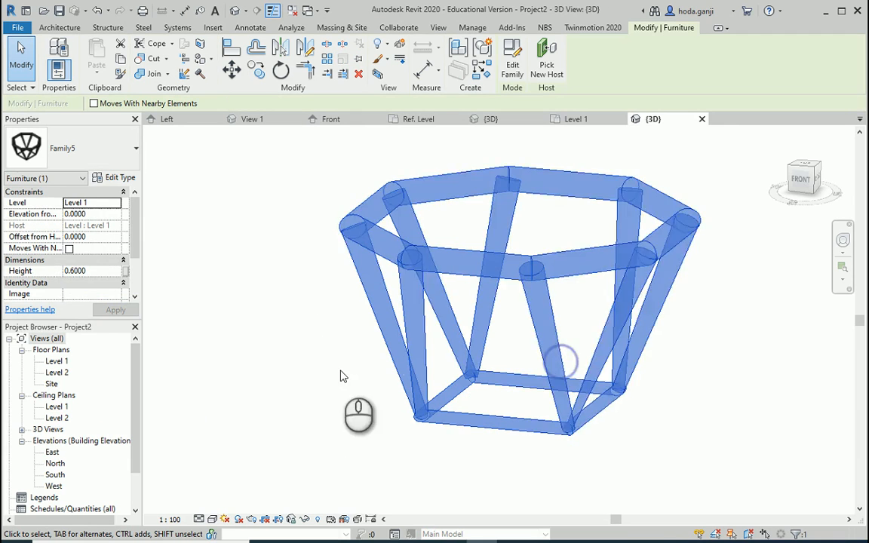
scroll(343, 374, down, 2)
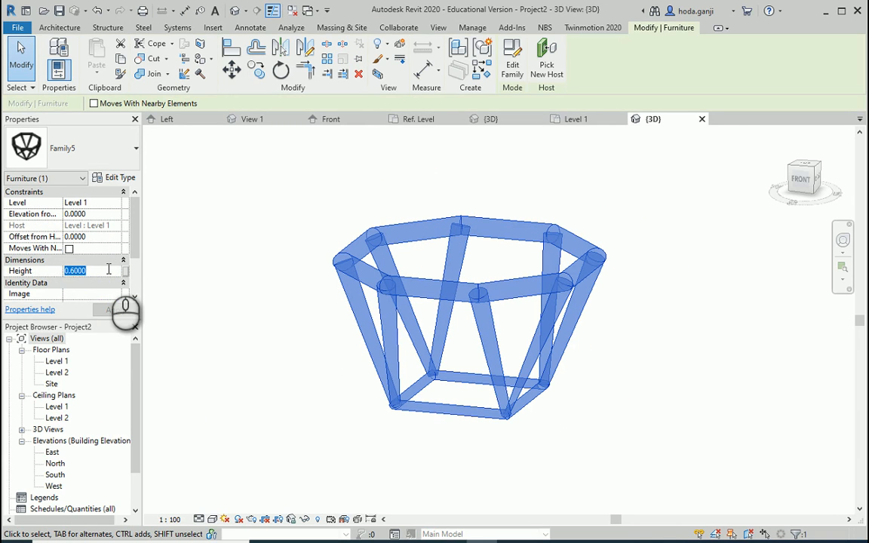
click(113, 309)
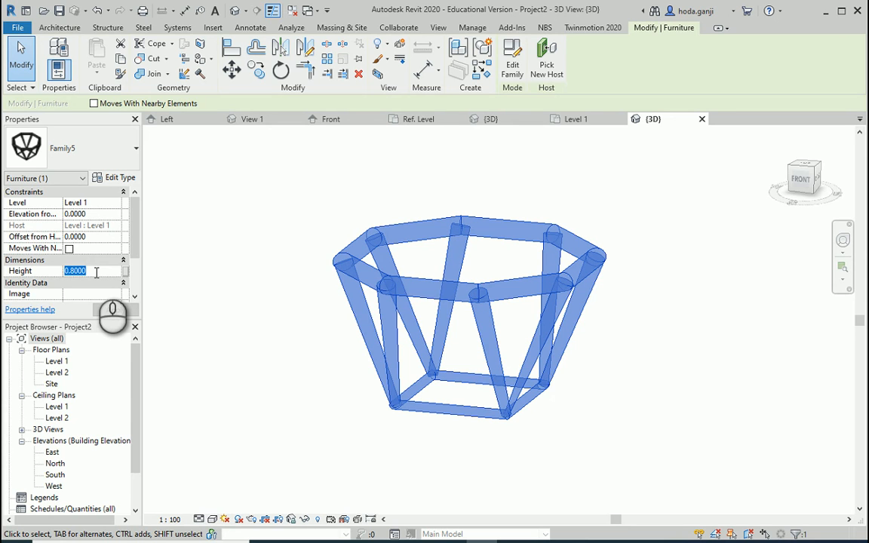
click(113, 309)
click(191, 318)
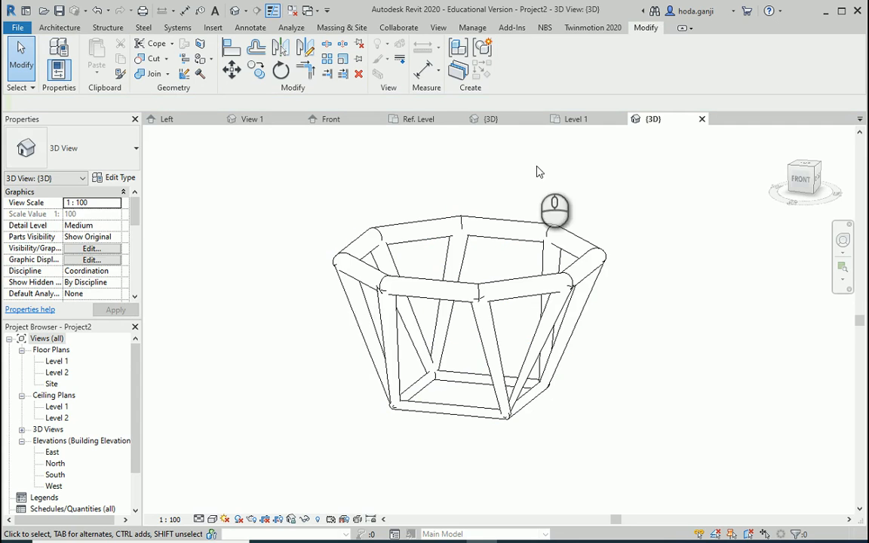
Return to the family's 3D view and display the model in the Shaded visual style
click(510, 120)
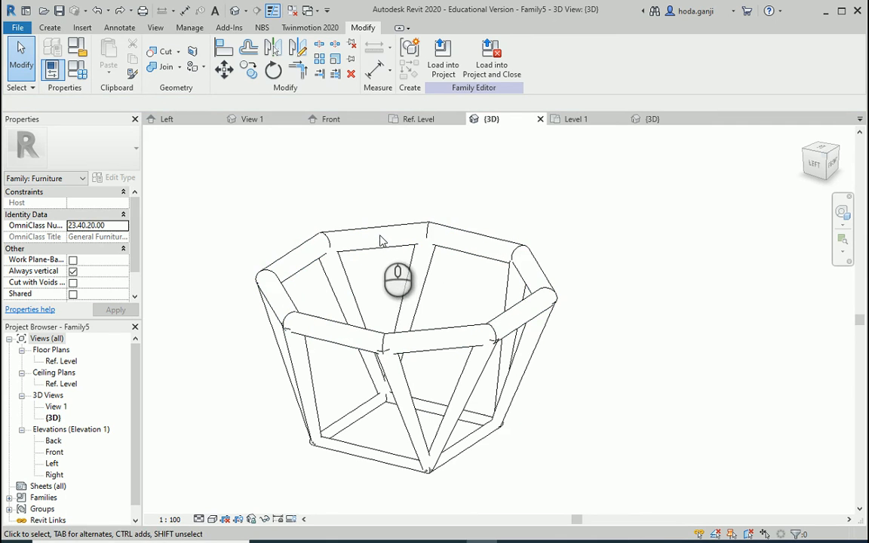
click(380, 237)
click(329, 206)
key(s)
key(d)
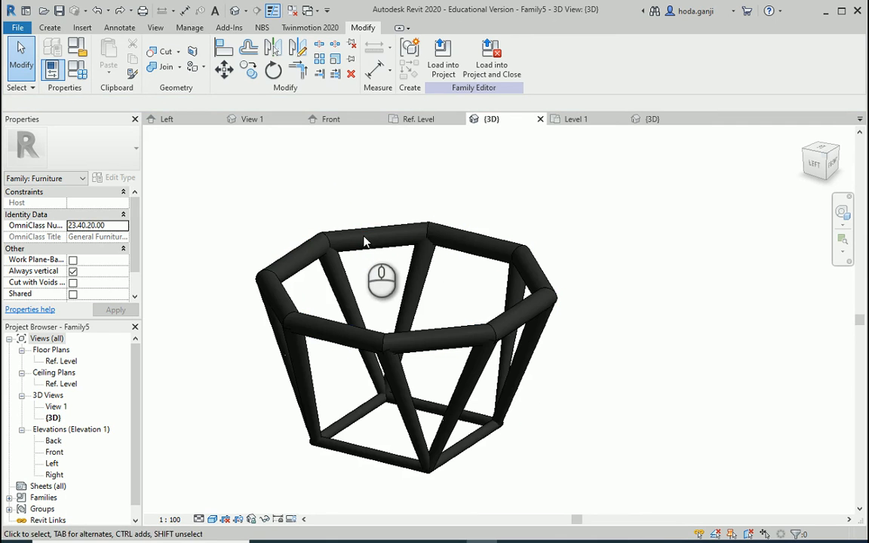
Check the frame's elements by selecting the whole model, and undo the last visual style change
drag(544, 185, 241, 452)
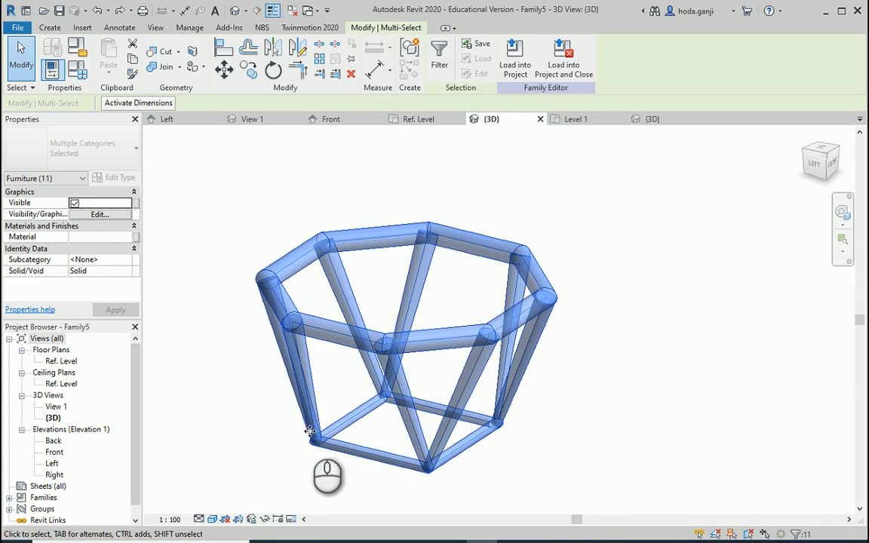
click(544, 440)
key(ctrl+z)
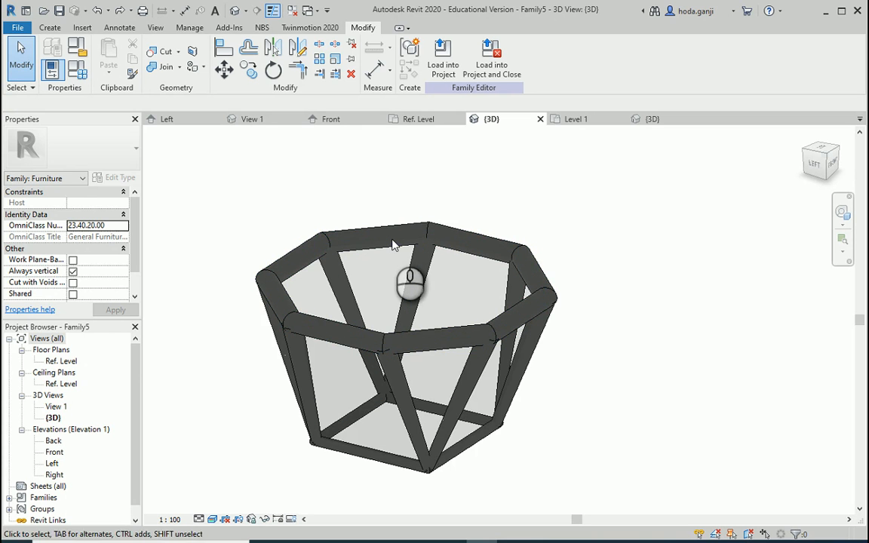
Select the transparent blended body inside the frame and examine it from several angles in the 3D view
click(394, 244)
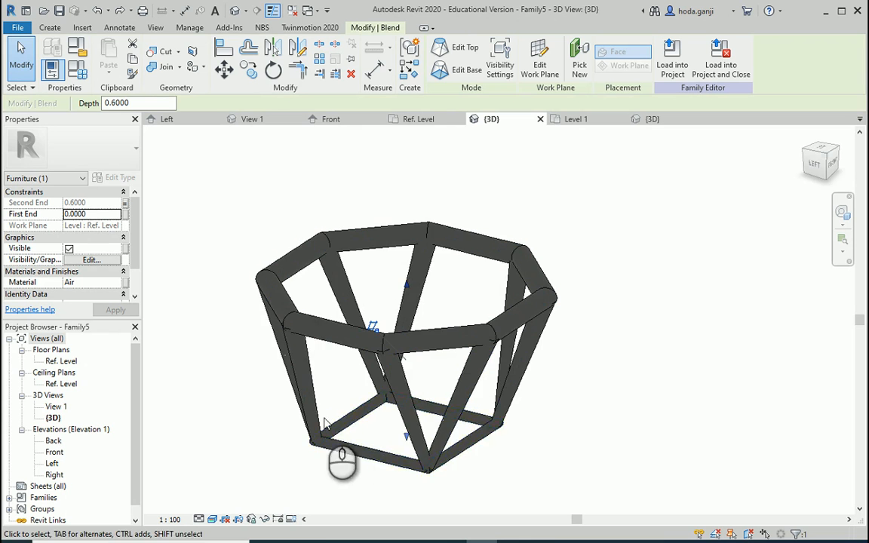
mouse_move(332, 424)
shift+middle_down()
mouse_move(426, 422)
mouse_move(435, 398)
mouse_move(341, 394)
mouse_move(330, 417)
mouse_move(319, 414)
shift+middle_up()
scroll(229, 369, up, 2)
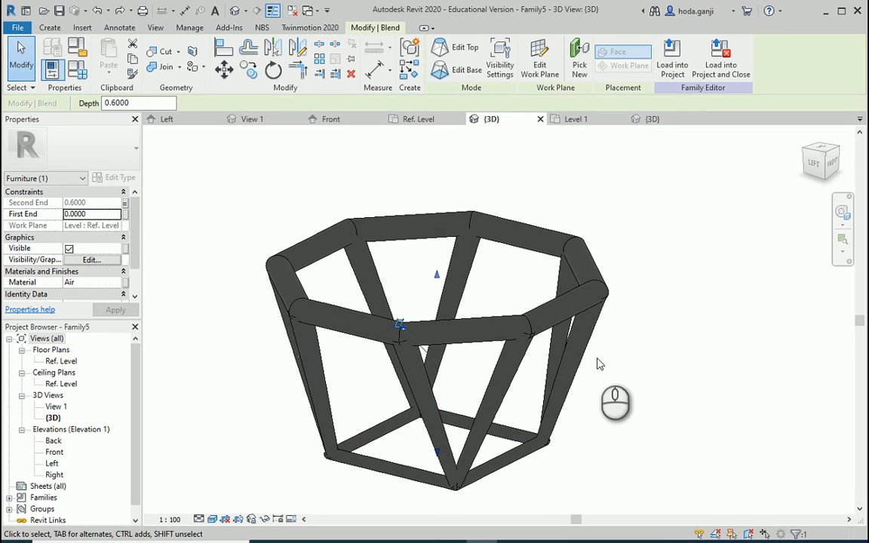
click(619, 357)
scroll(657, 359, down, 1)
shift+middle_drag(582, 402, 595, 336)
scroll(583, 303, up, 4)
scroll(624, 285, down, 1)
shift+middle_drag(624, 289, 603, 362)
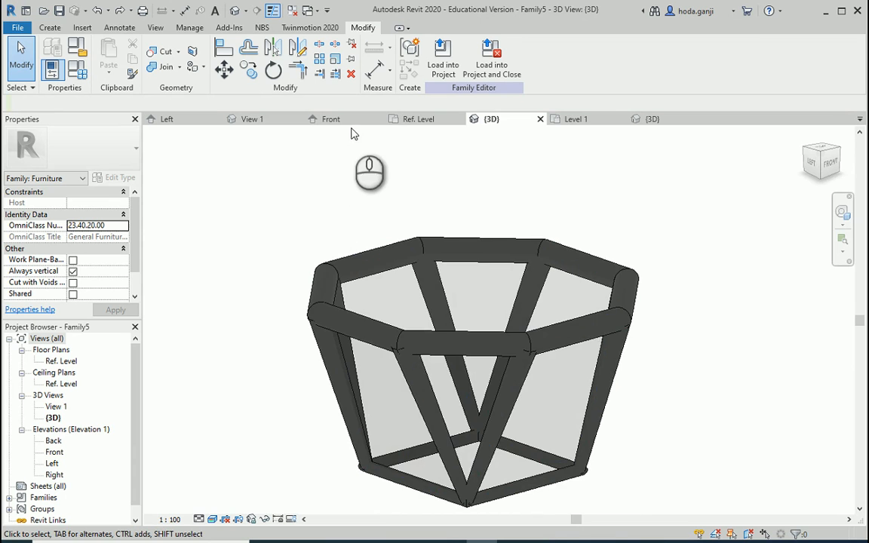
Create a circular extrusion of radius 0.65 centred on the reference plane intersection in the Ref. Level plan
click(420, 119)
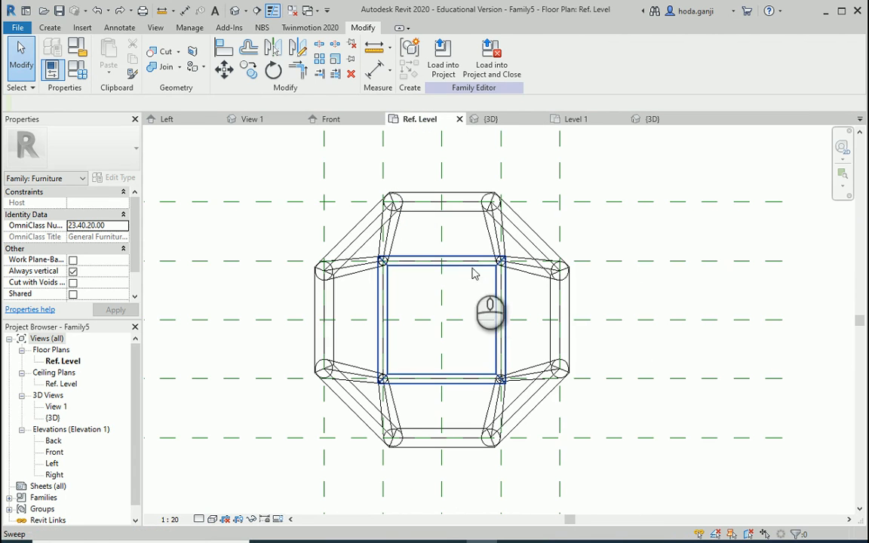
click(50, 28)
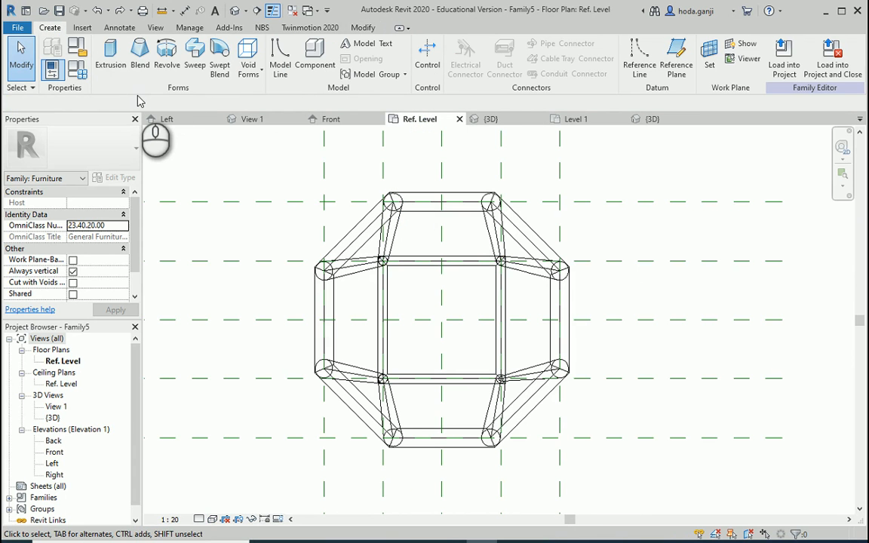
click(110, 59)
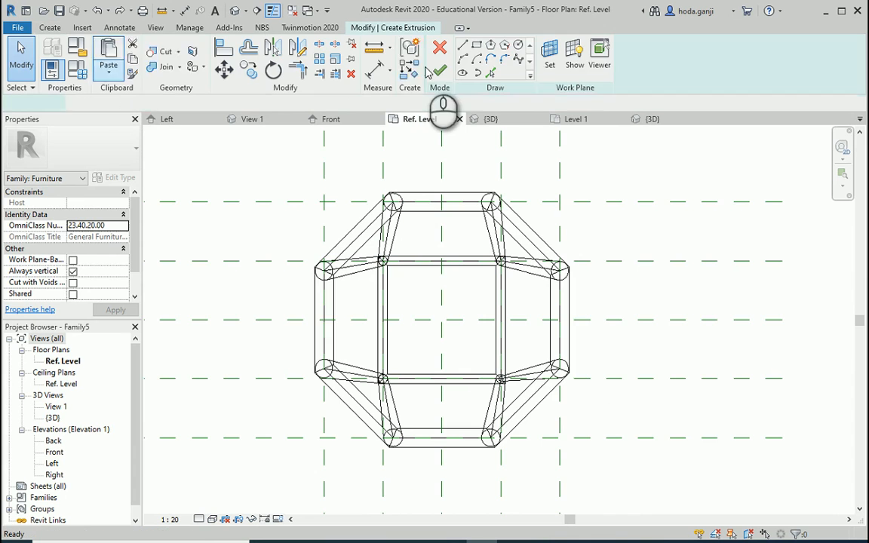
click(518, 44)
click(442, 319)
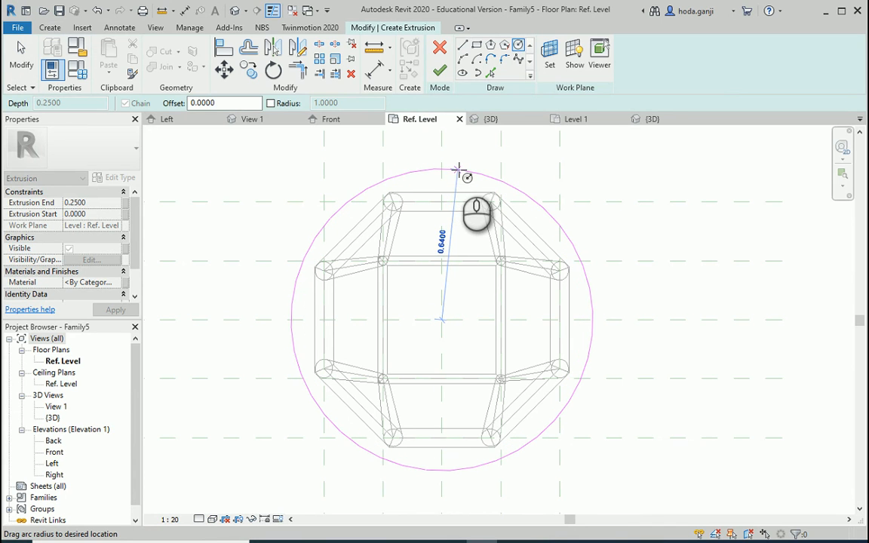
text(0.65)
key(Return)
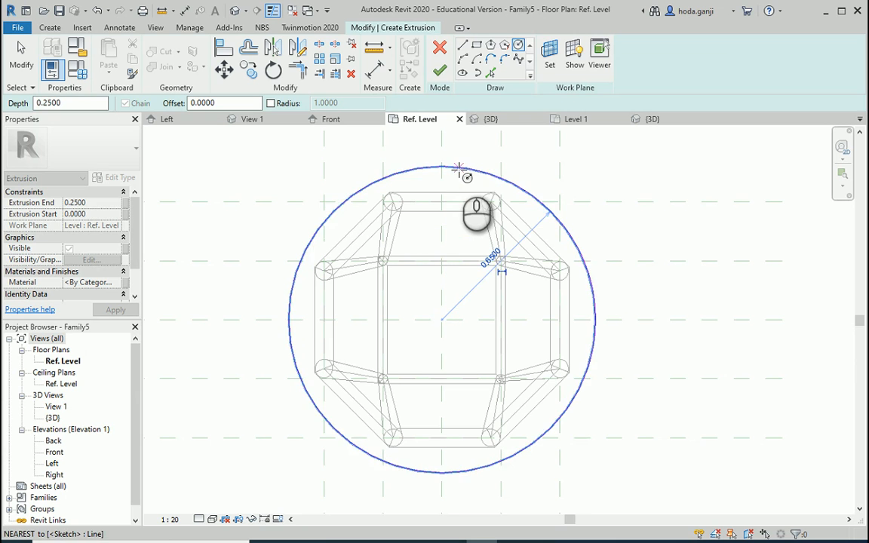
click(441, 71)
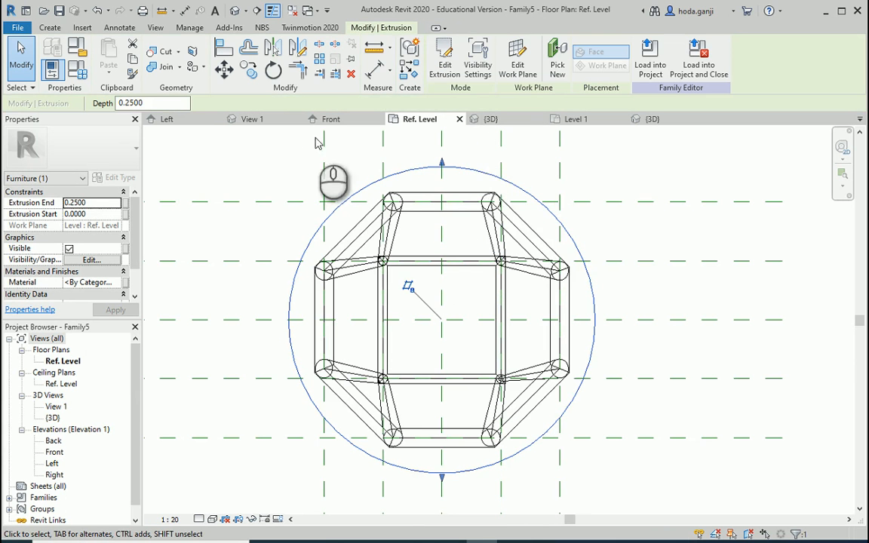
In the family's 3D view, stretch the circular extrusion's top to about 0.91 and raise its base to about 0.79, above the frame
click(486, 119)
shift+middle_drag(436, 372, 427, 292)
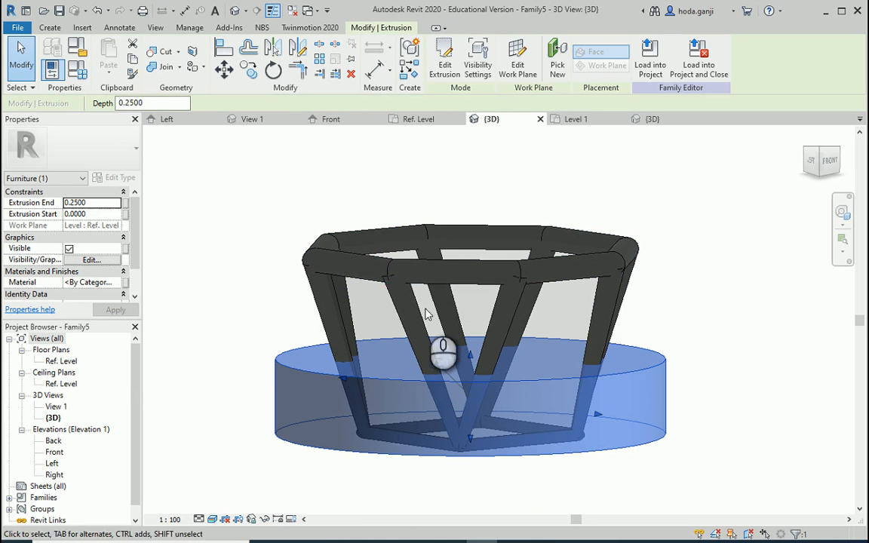
drag(468, 354, 469, 156)
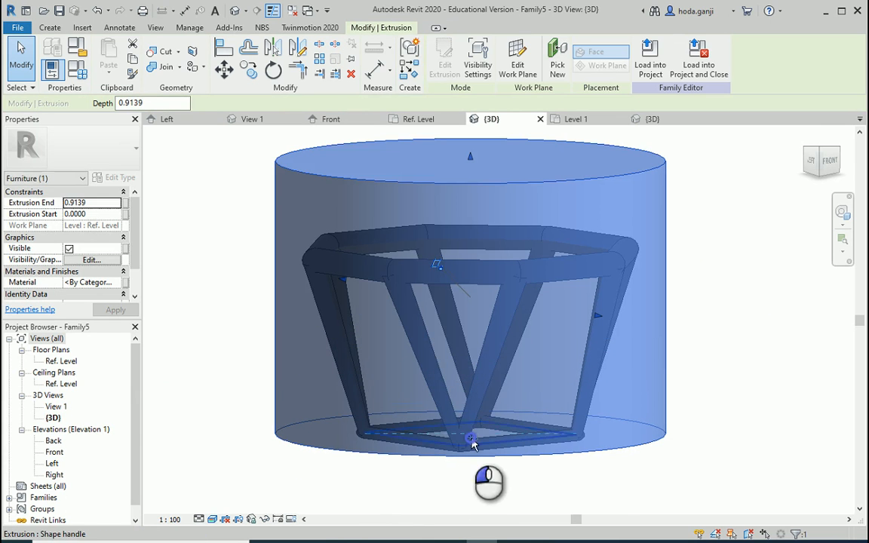
drag(469, 442, 492, 200)
middle_drag(486, 294, 493, 345)
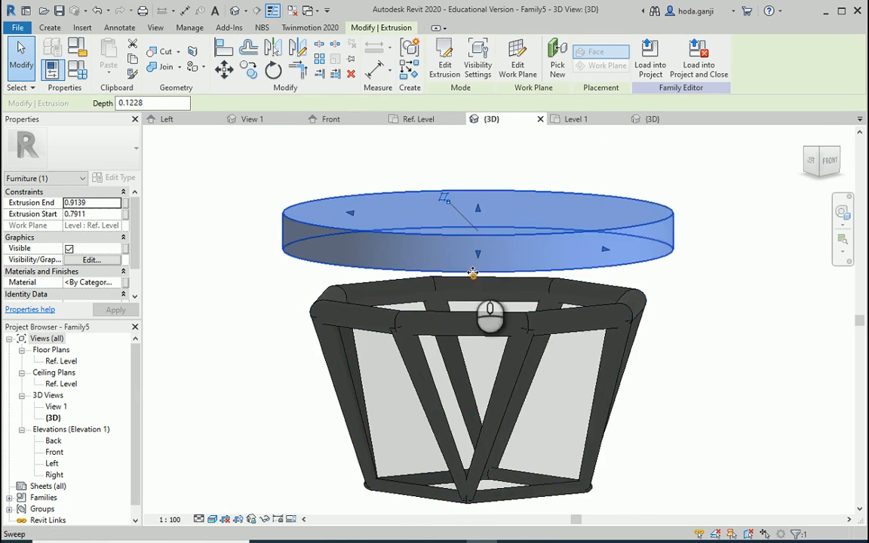
scroll(473, 269, up, 1)
scroll(476, 258, down, 1)
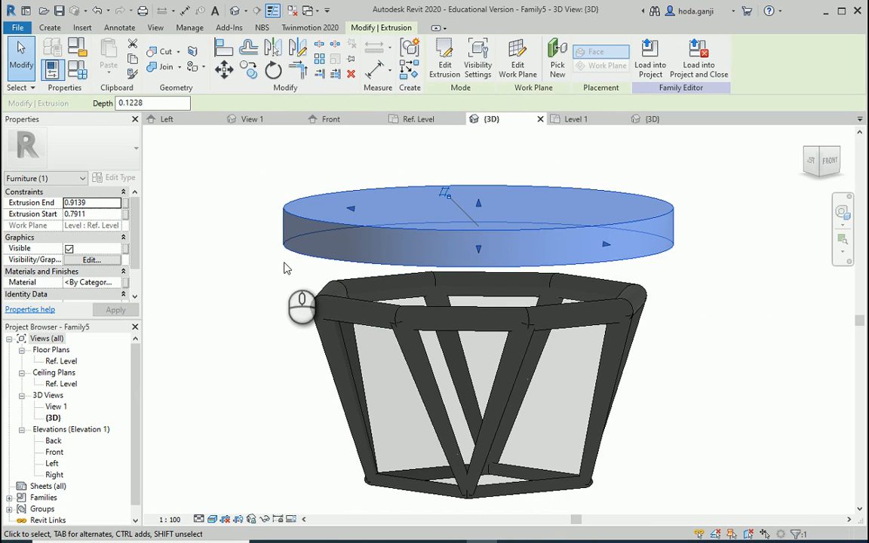
Associate the disc's Extrusion Start with a new instance parameter named Table Top
click(127, 216)
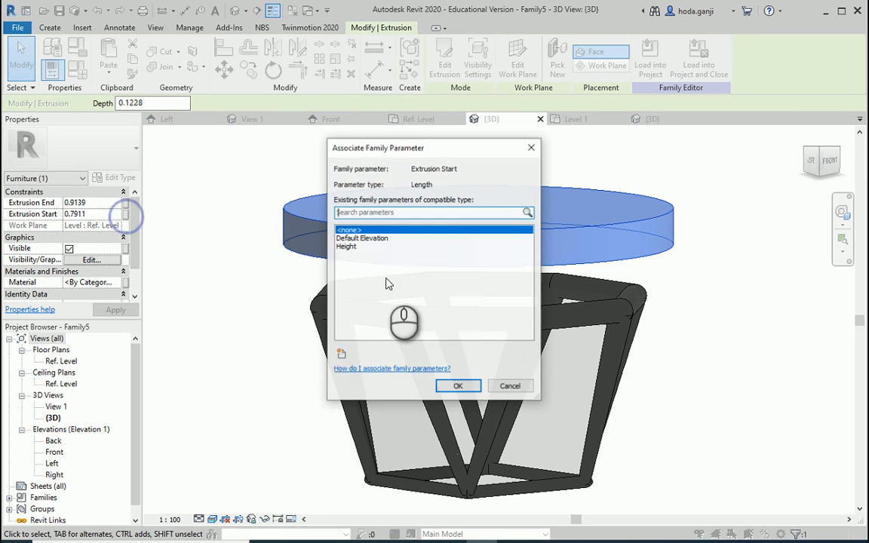
click(341, 355)
click(450, 285)
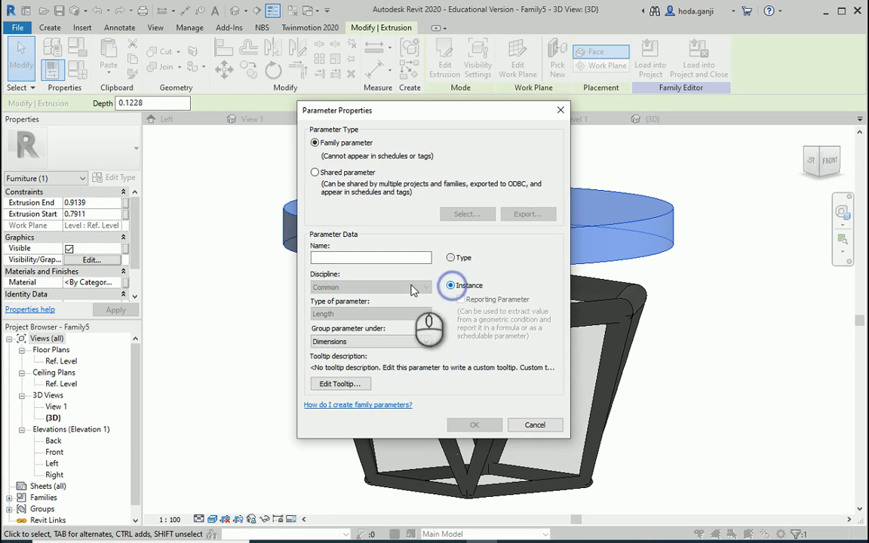
click(338, 257)
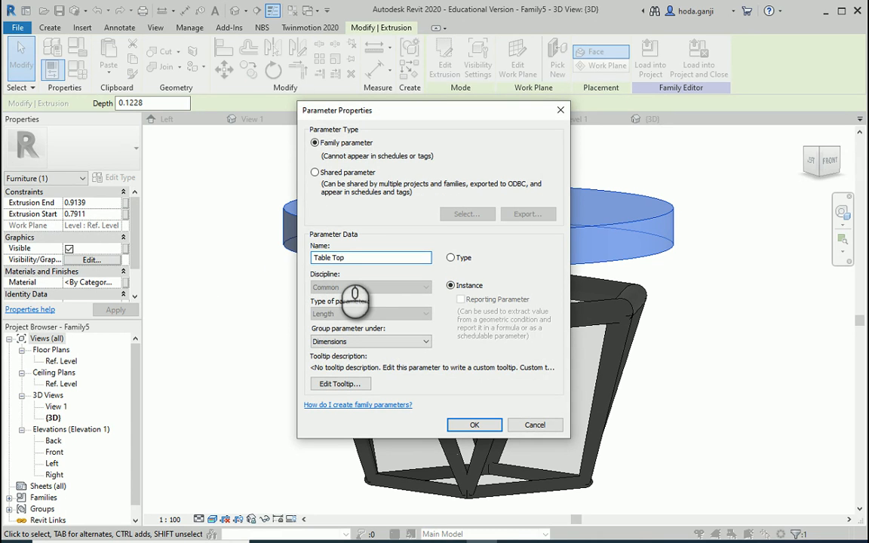
click(474, 425)
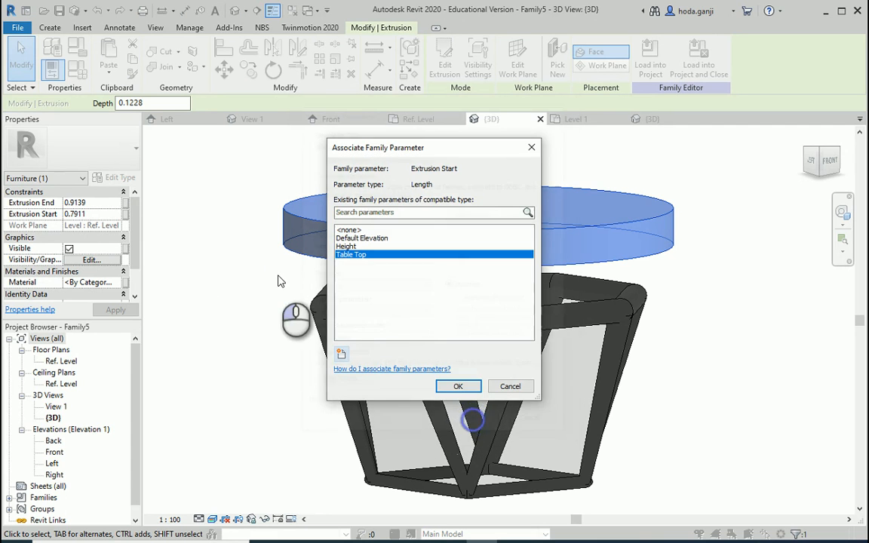
click(458, 386)
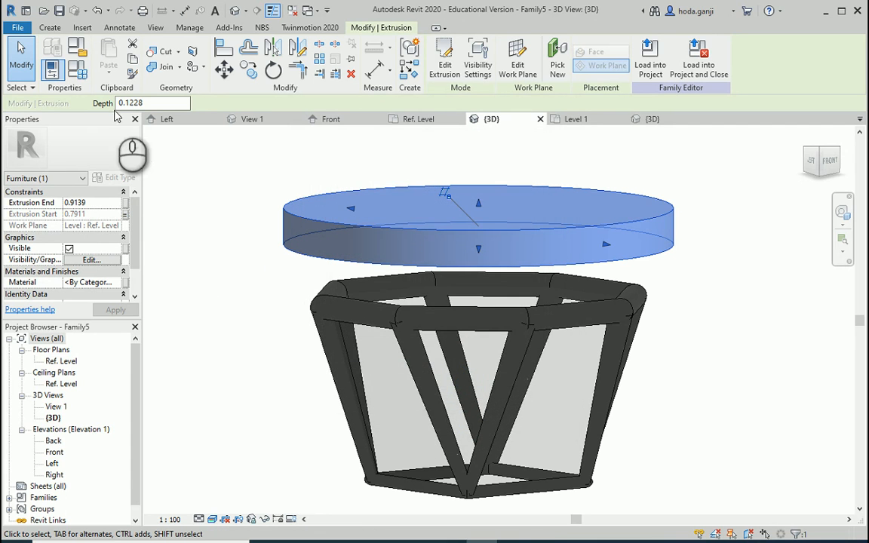
Define the Table Top parameter with the formula Height + 0.04 in the family types
click(82, 73)
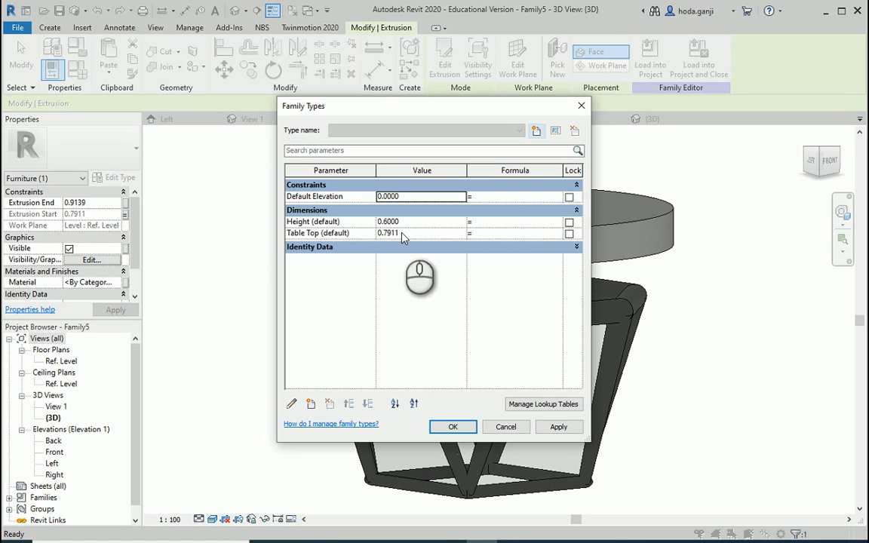
click(495, 232)
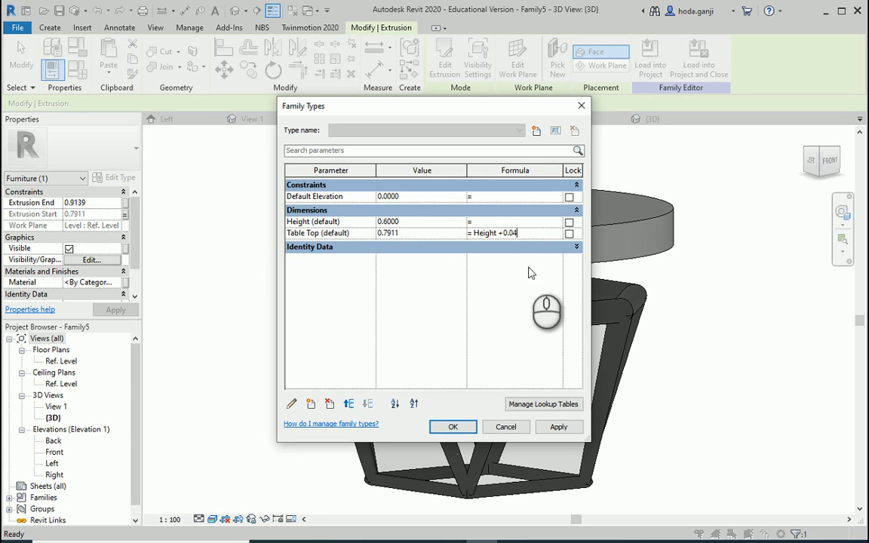
click(559, 427)
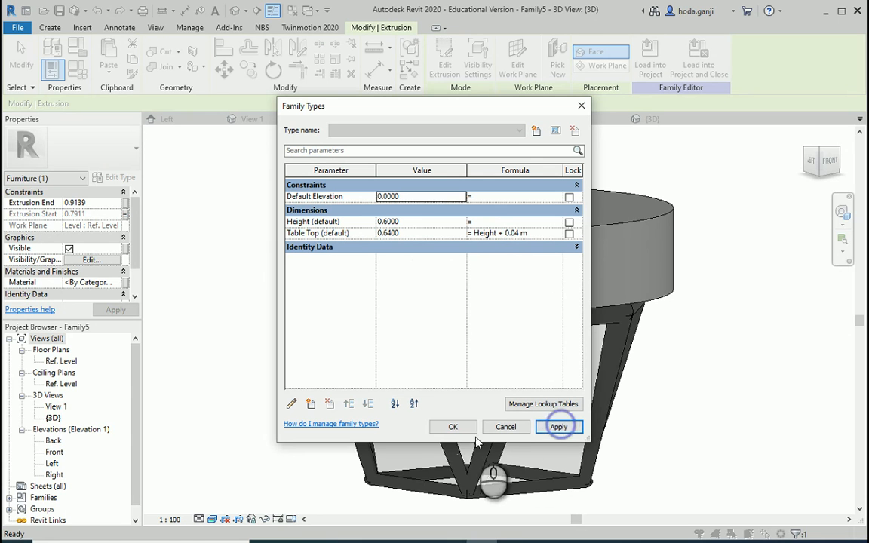
click(452, 427)
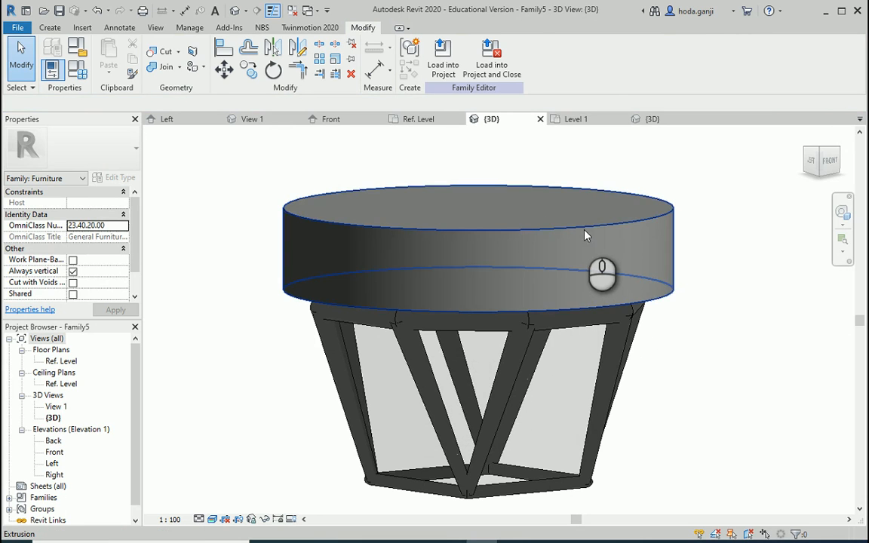
Associate the disc's Extrusion End with a new instance parameter named Table Top Thickness
click(526, 206)
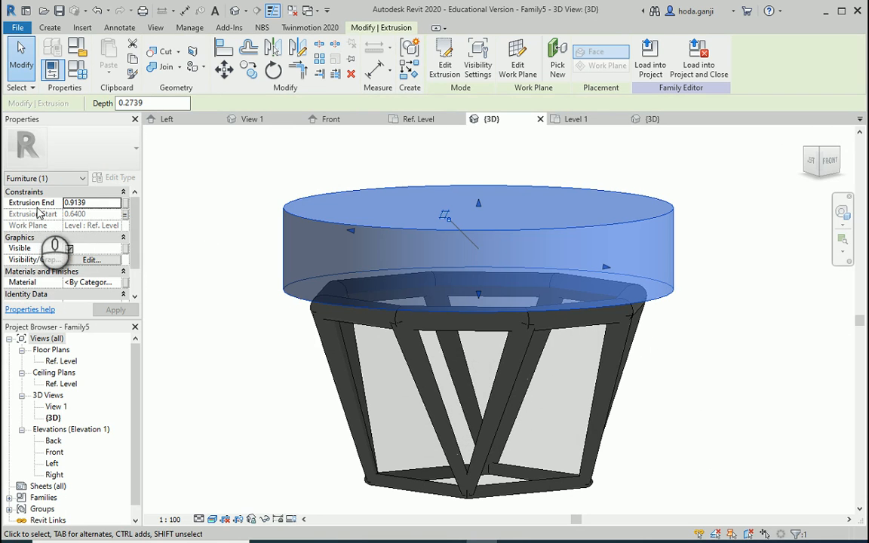
click(117, 205)
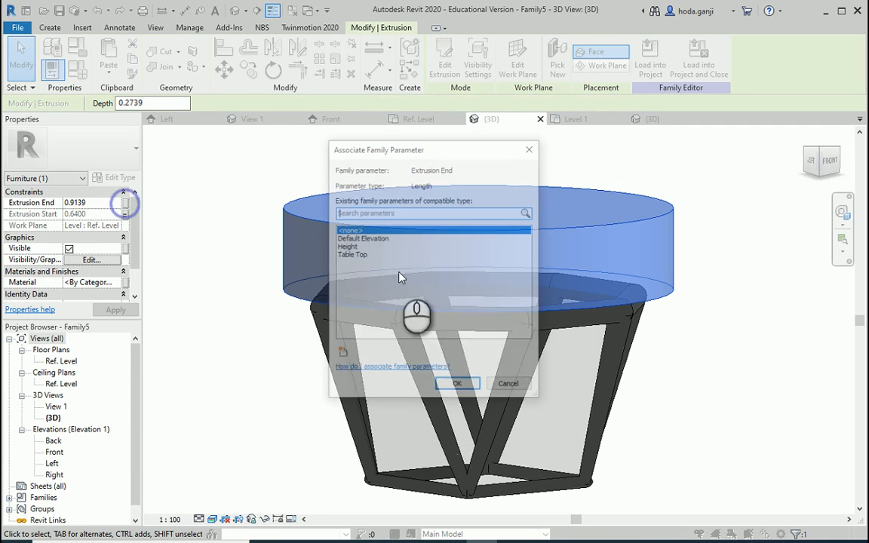
click(342, 357)
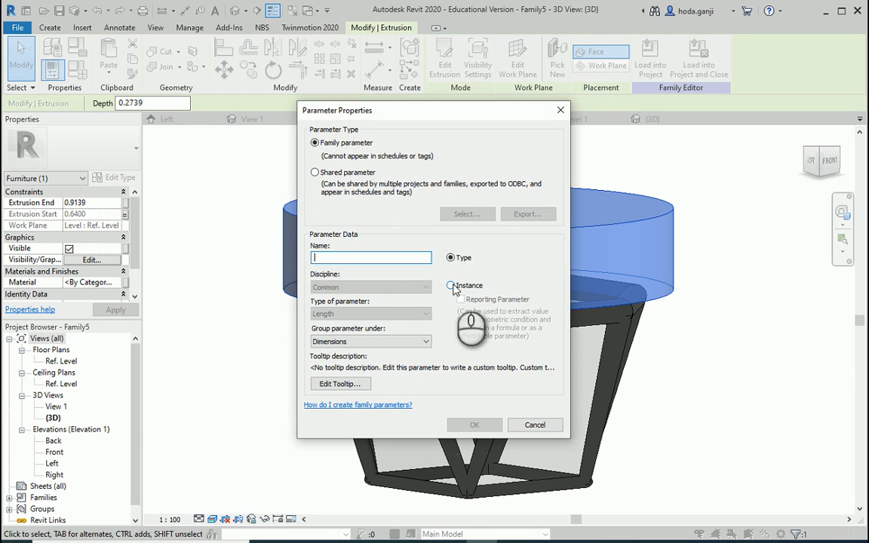
click(452, 286)
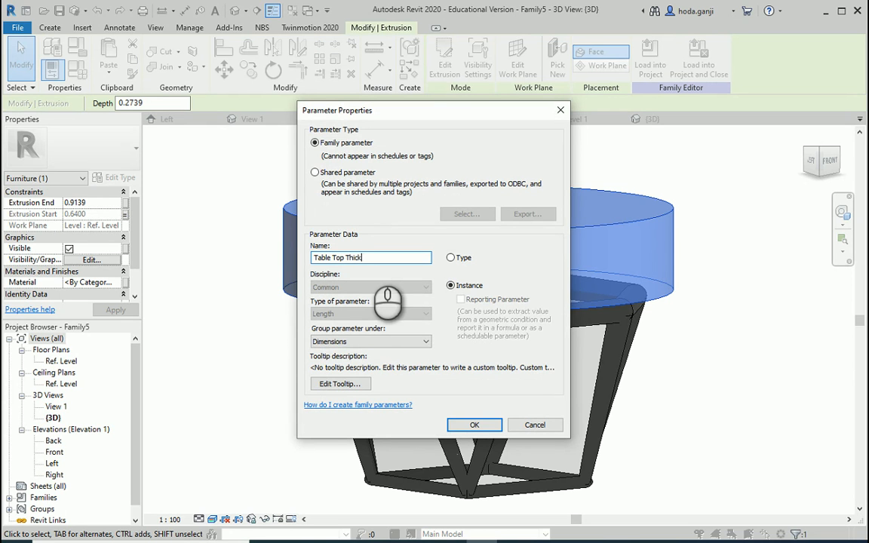
click(473, 424)
click(457, 386)
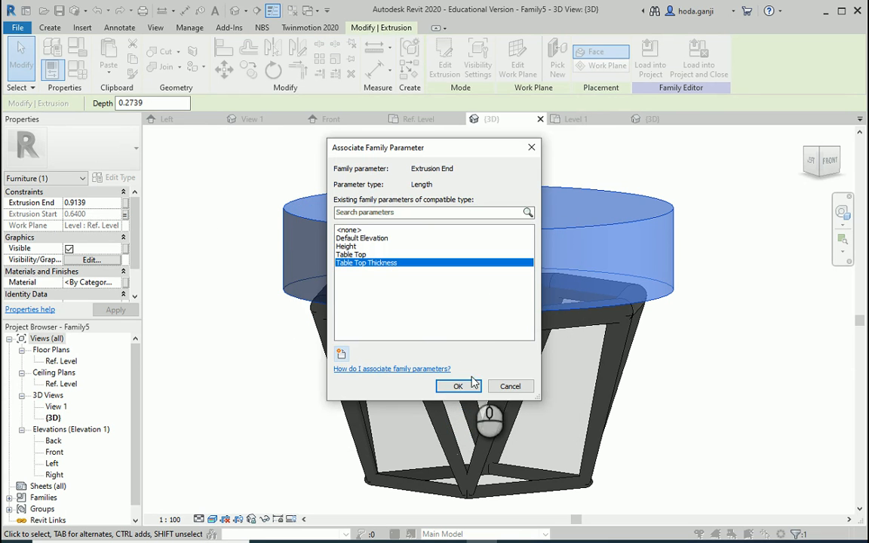
Define the Table Top Thickness parameter with the formula Table Top + 0.03 in the family types
click(78, 66)
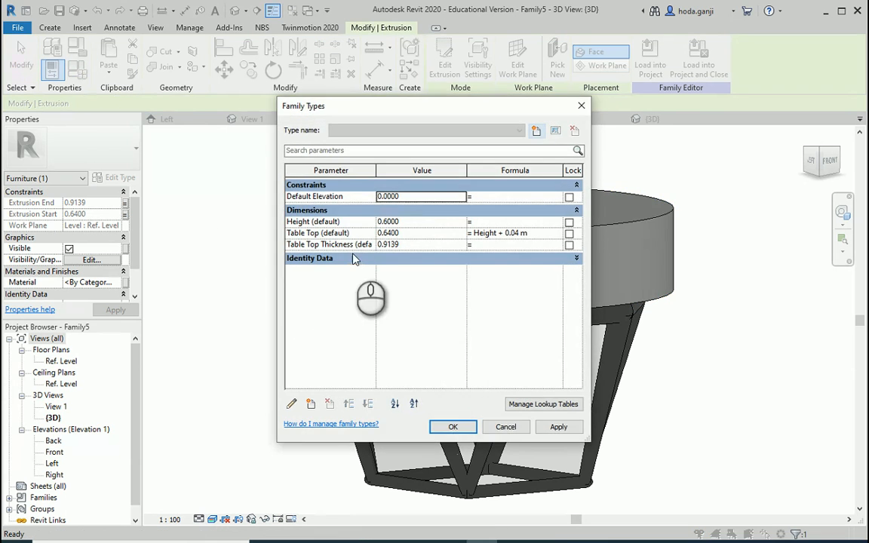
click(494, 244)
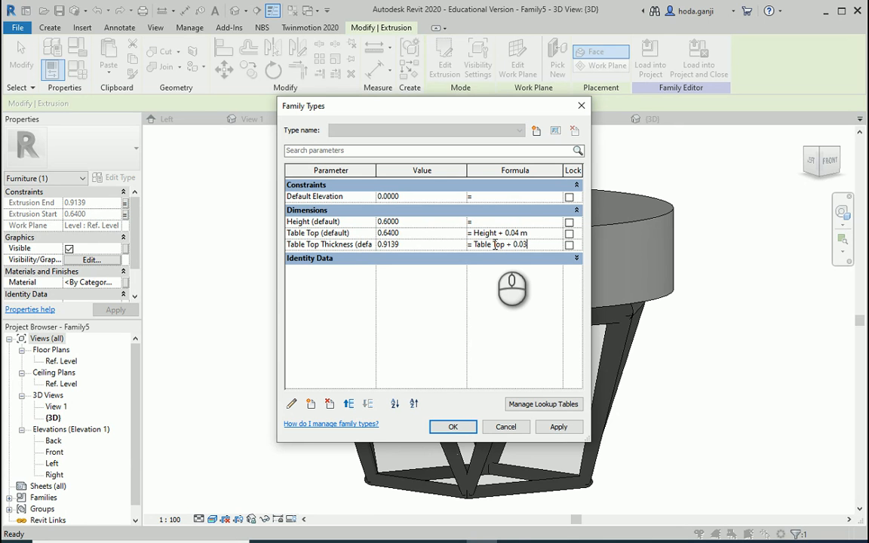
click(559, 427)
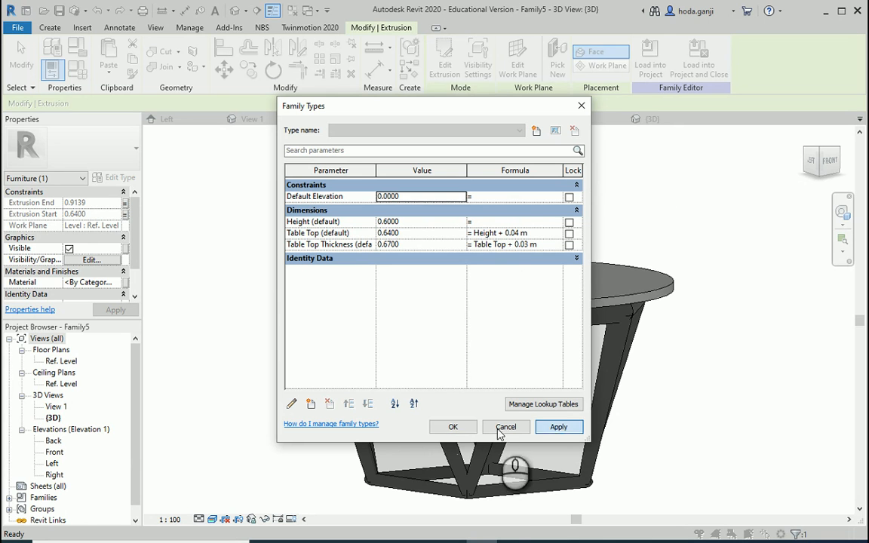
click(455, 426)
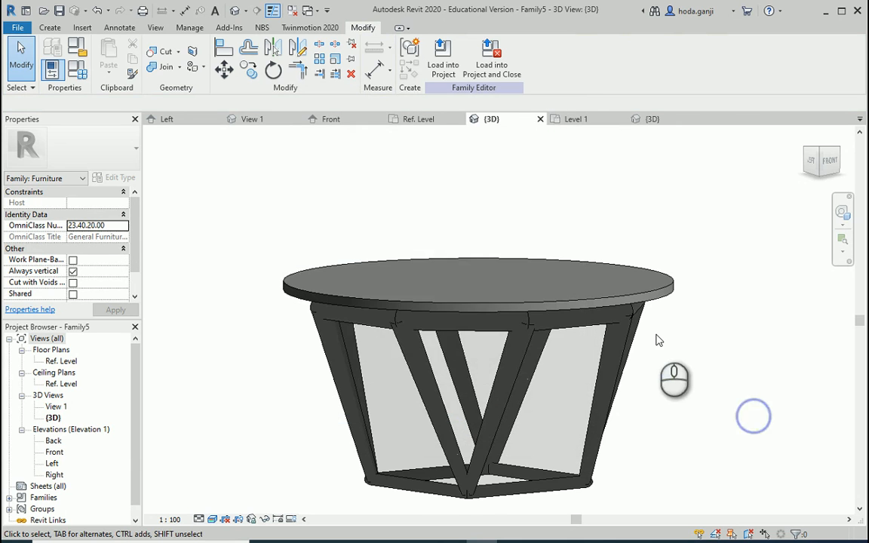
View the finished table from above and display it in the Shaded visual style
shift+middle_drag(657, 339, 660, 405)
scroll(353, 445, up, 1)
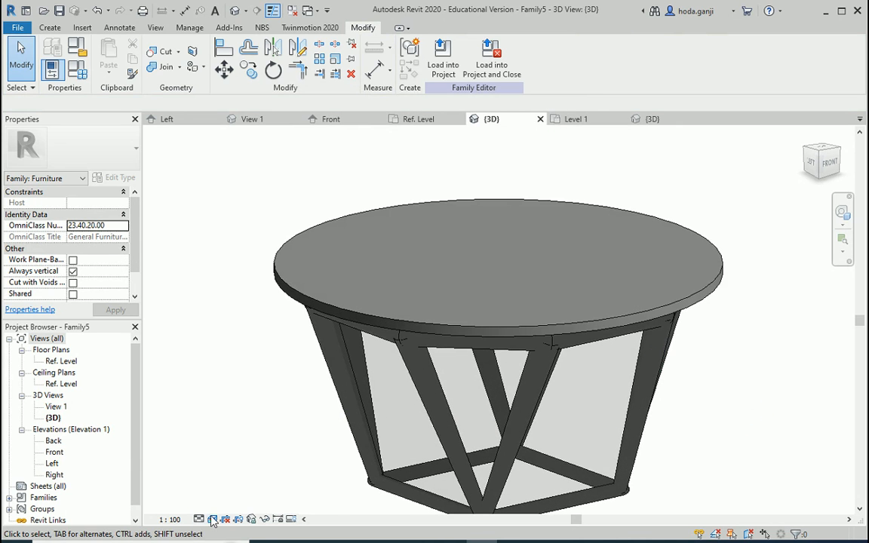
click(212, 519)
click(253, 465)
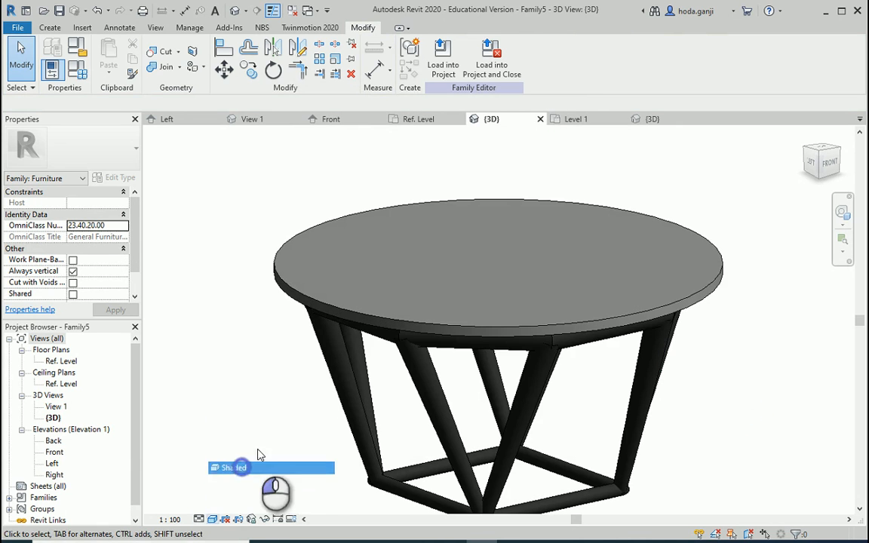
Create a new material named Glass-Tinted for the round table top extrusion
click(323, 308)
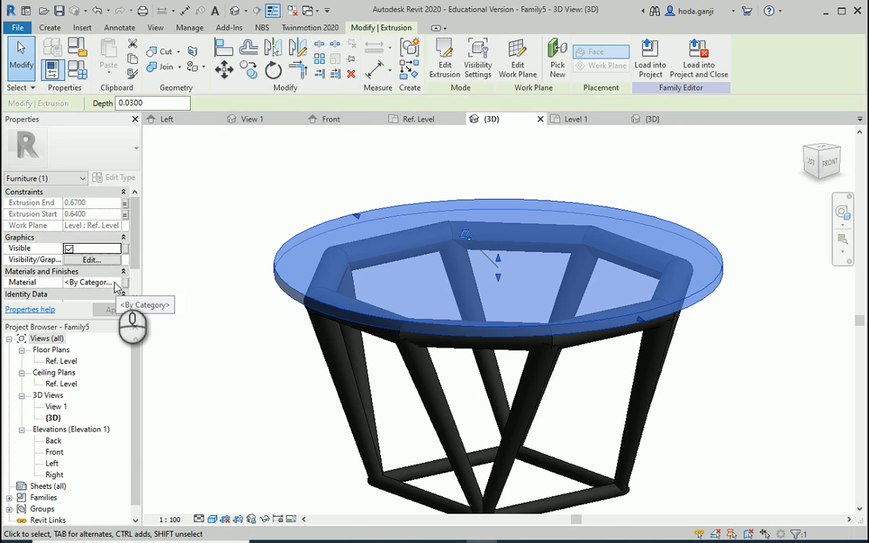
click(114, 283)
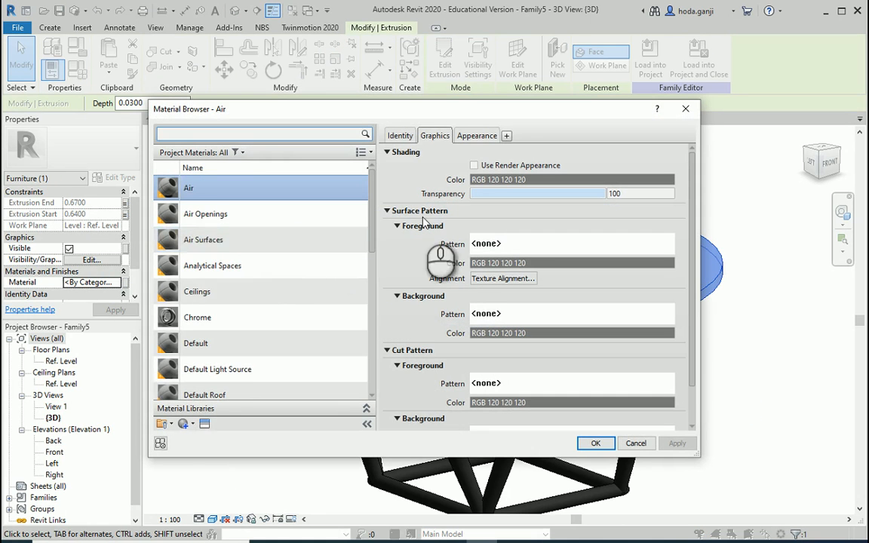
click(191, 424)
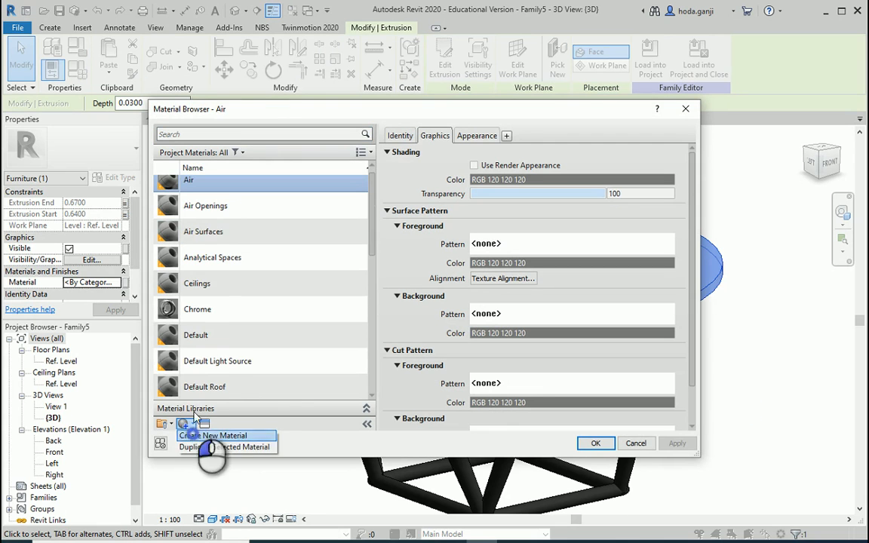
click(208, 435)
right_click(218, 291)
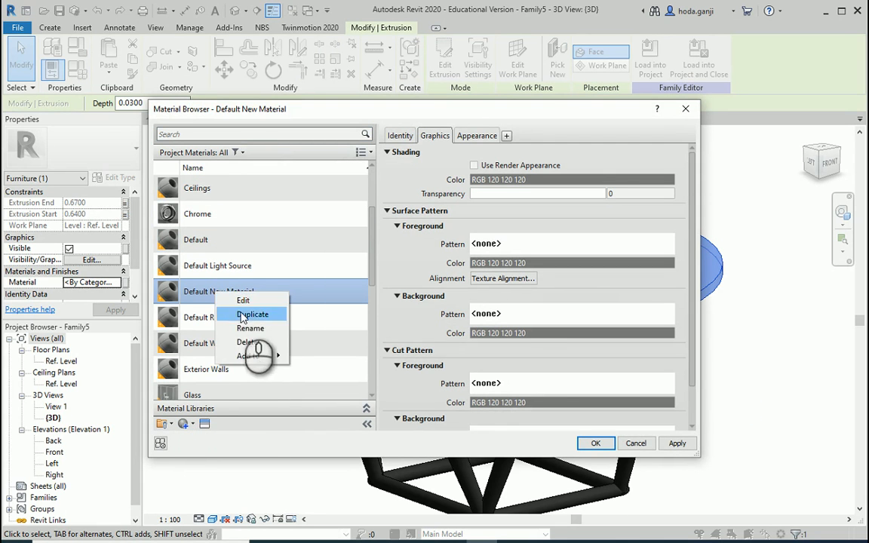
click(248, 329)
text(Gla)
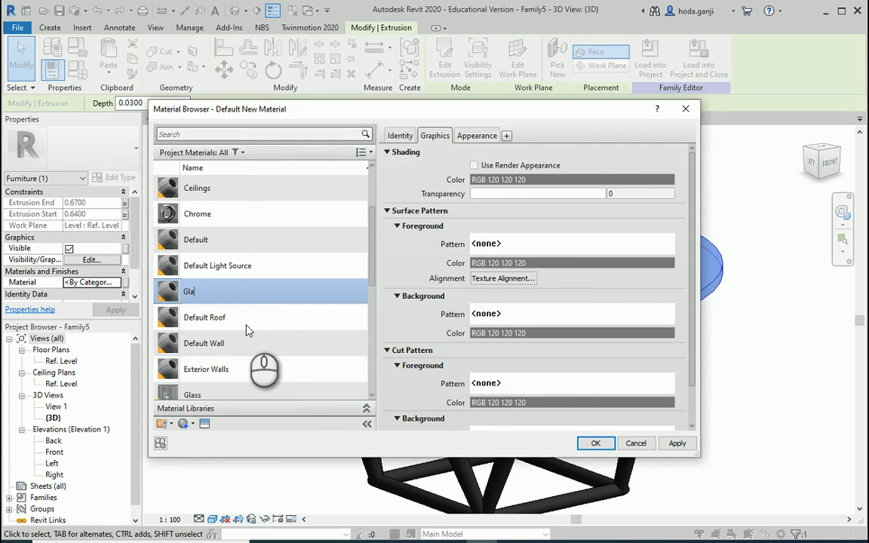
text(ss-Tinted)
key(Return)
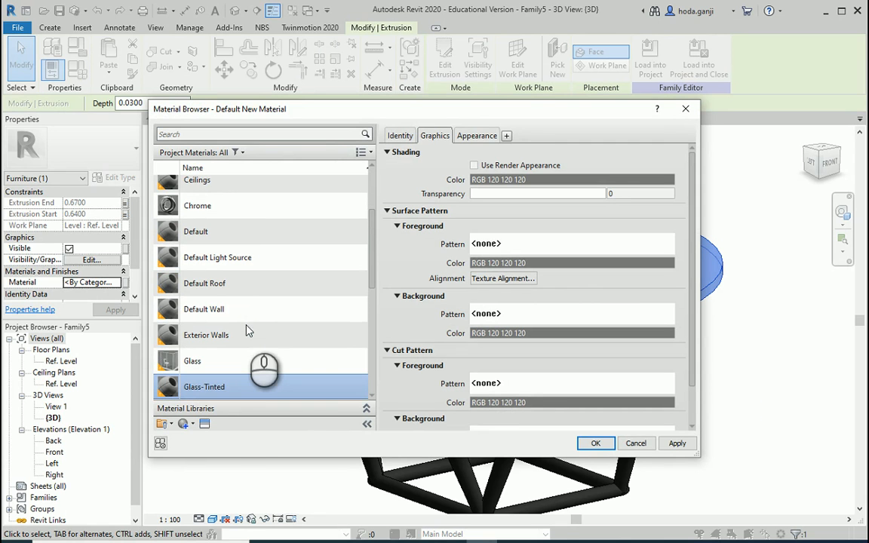
Search the appearance assets for glass and apply the Dark Bronze glazing asset to the Glass-Tinted material
click(204, 424)
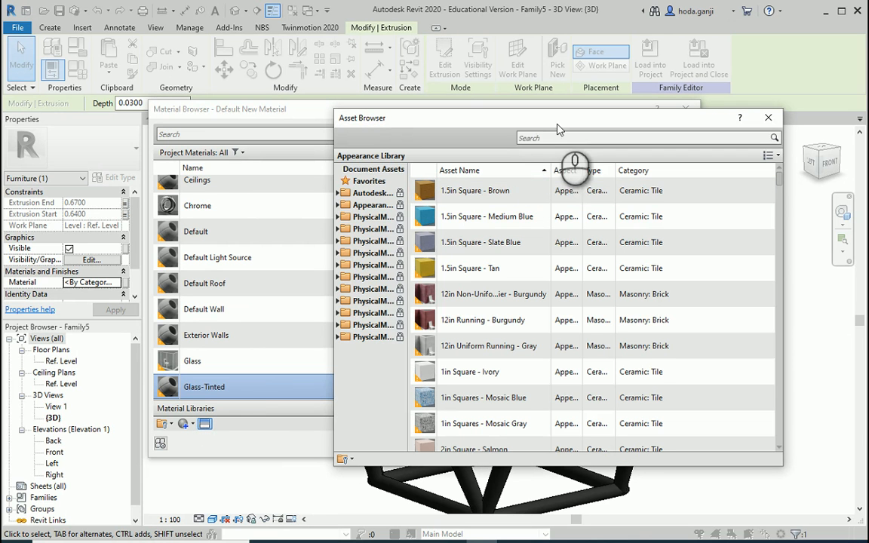
click(558, 136)
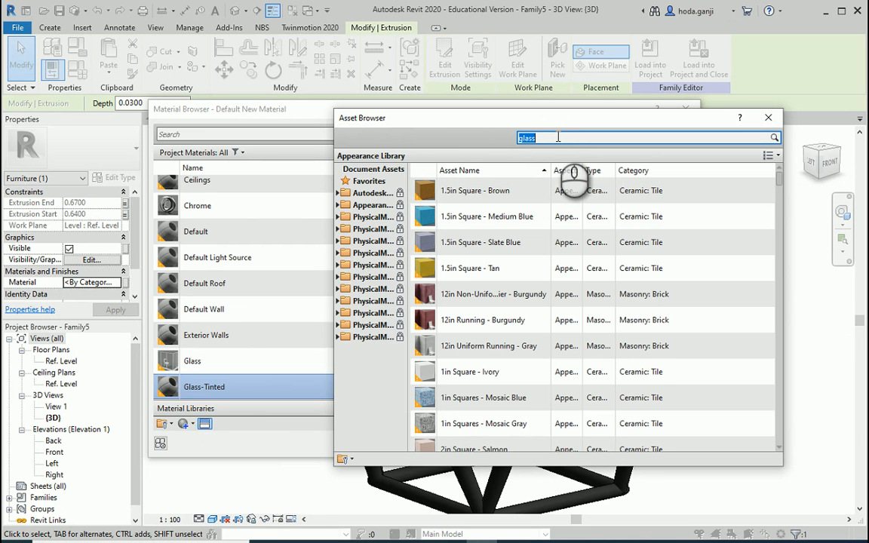
key(Return)
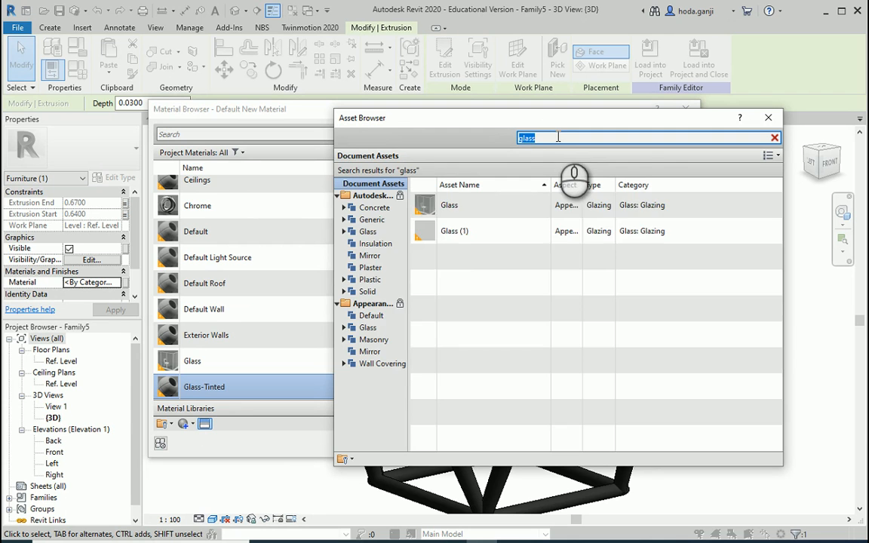
click(368, 233)
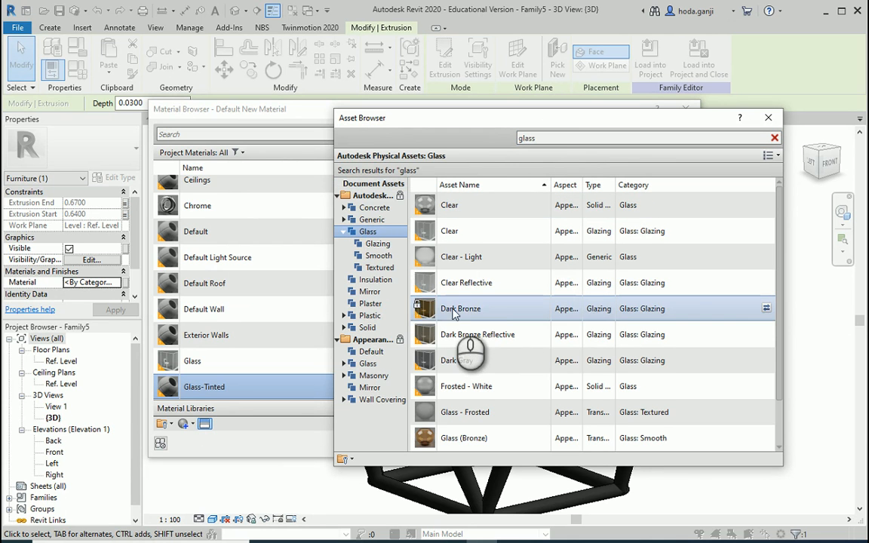
scroll(475, 322, down, 2)
scroll(478, 326, up, 2)
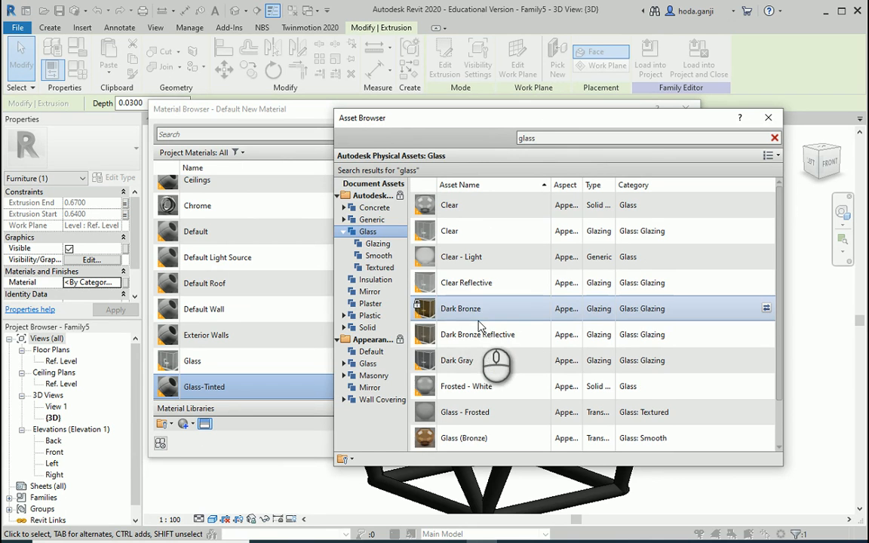
double_click(463, 313)
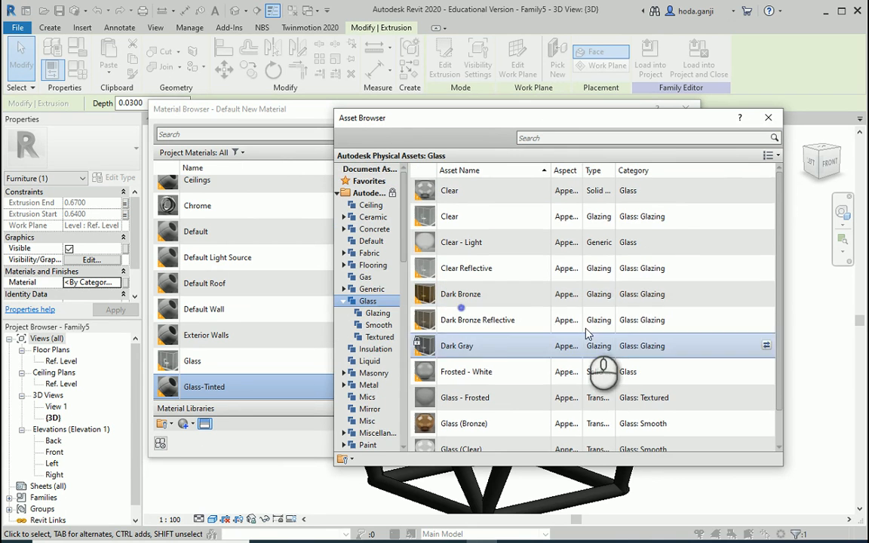
click(767, 117)
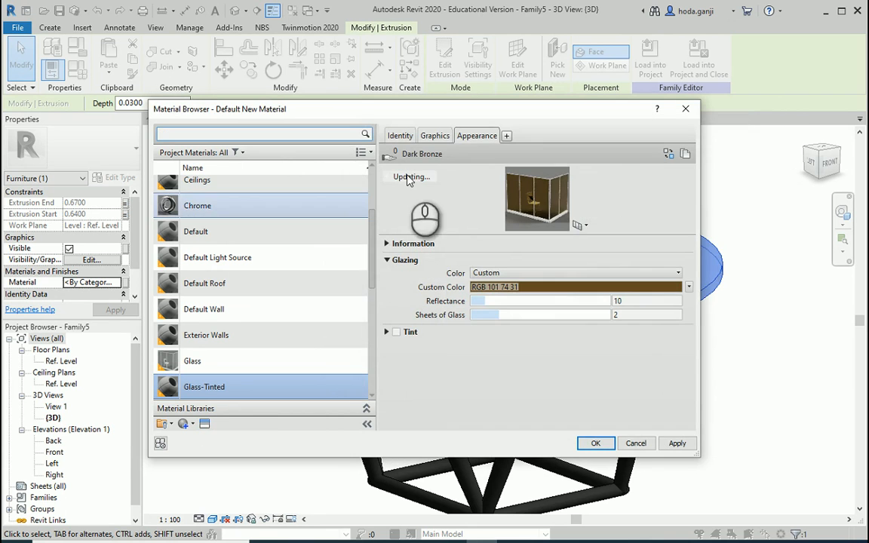
Set the Glass-Tinted shading color to RGB 128 64 0 and assign the material to the table top
click(434, 135)
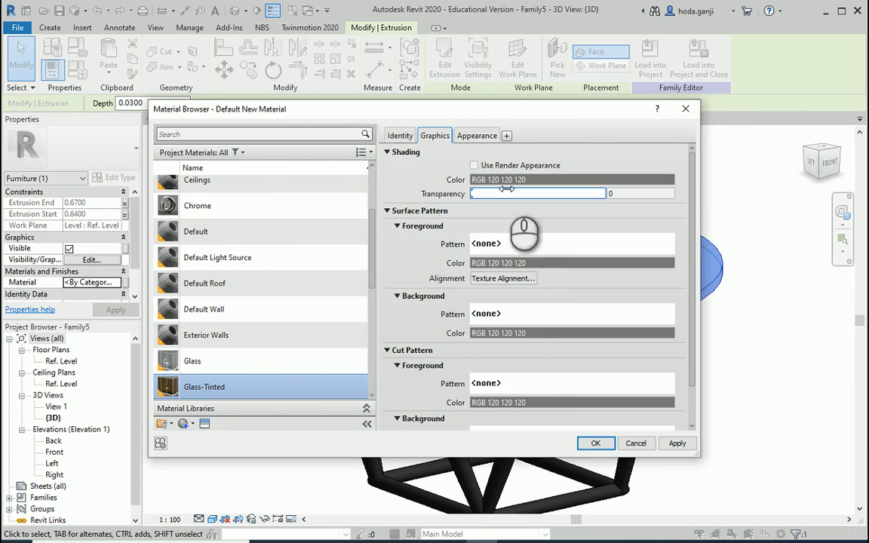
click(547, 180)
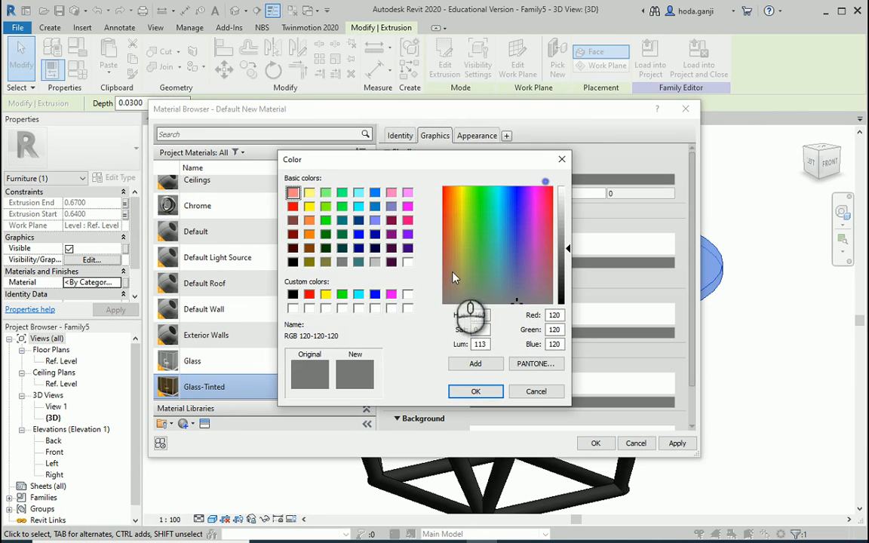
click(309, 247)
click(476, 391)
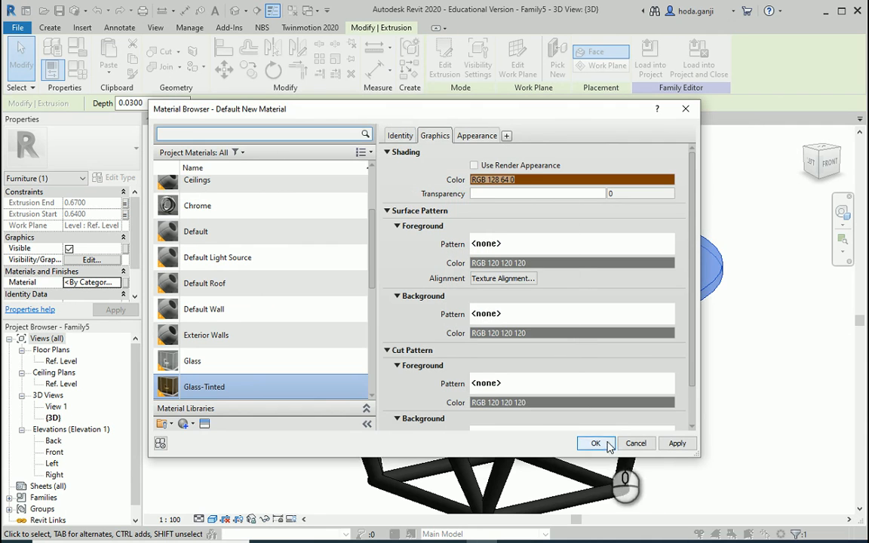
click(676, 443)
click(595, 443)
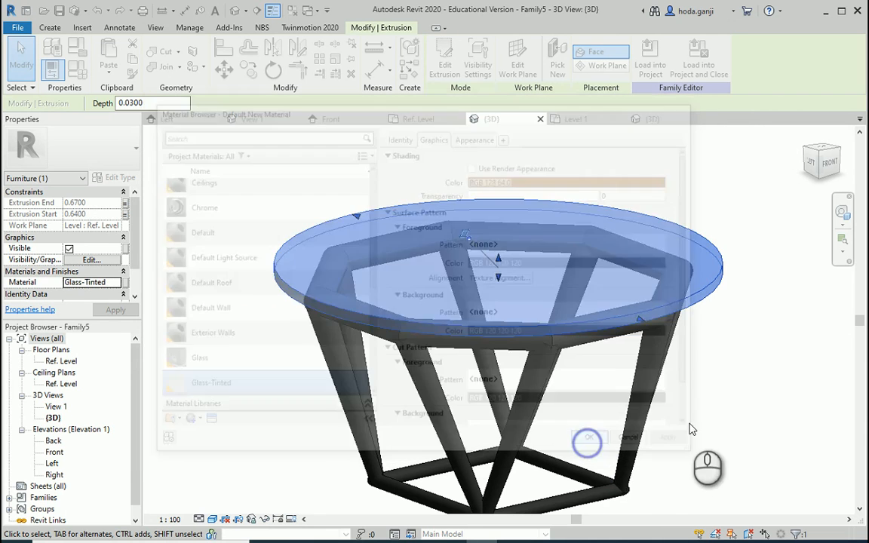
click(593, 420)
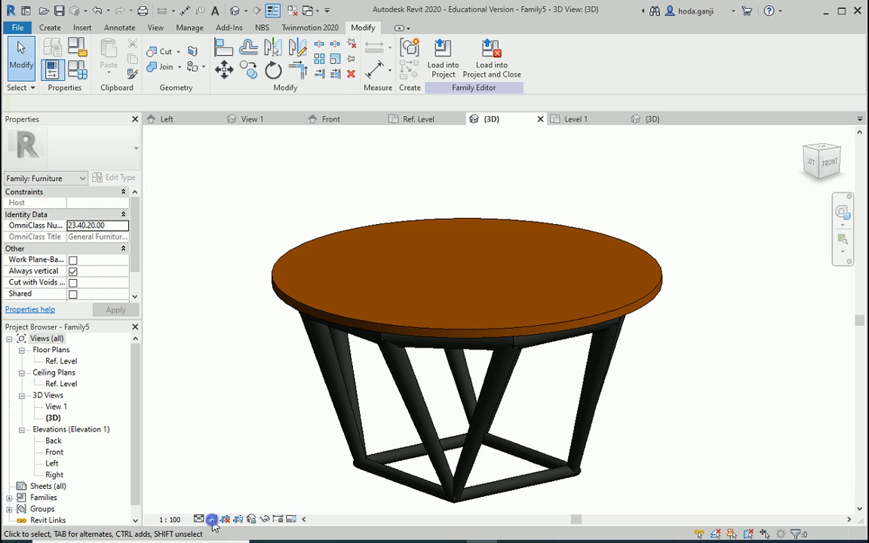
Preview the table in the Realistic visual style, then return the view to Shaded
click(212, 520)
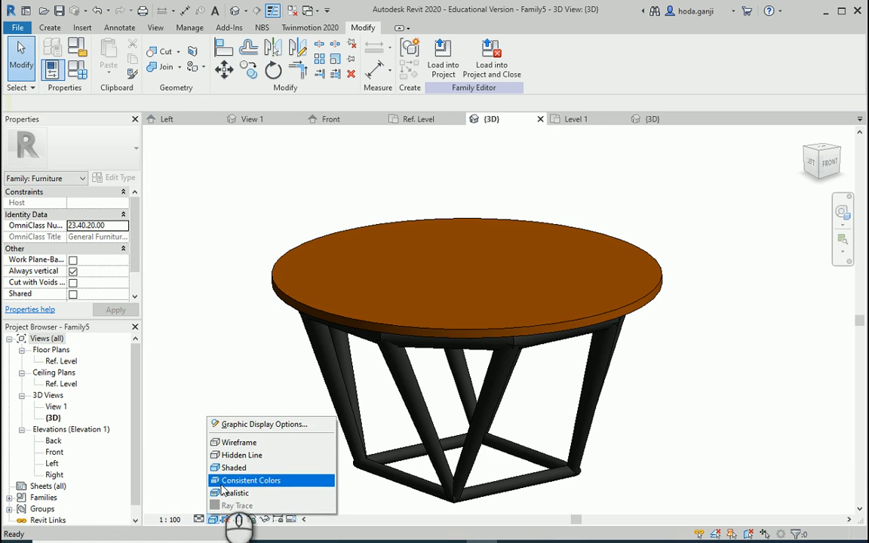
click(226, 492)
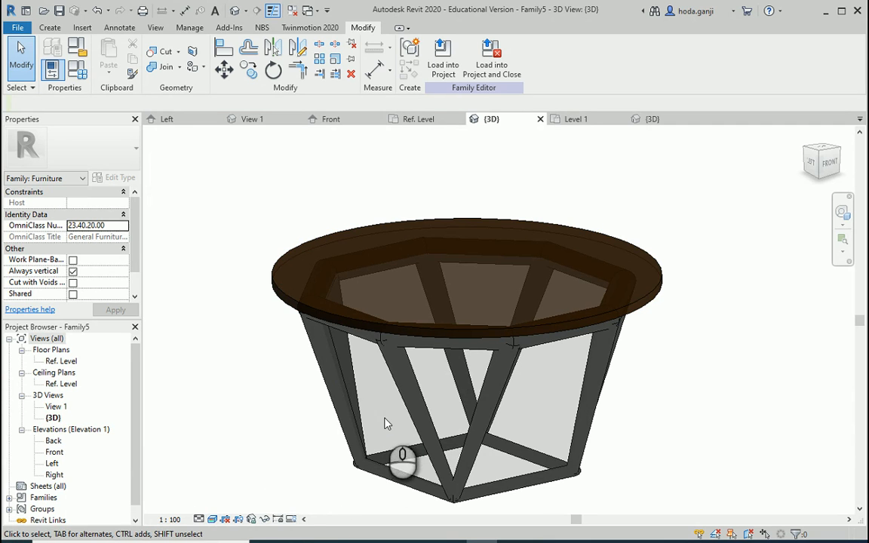
click(212, 519)
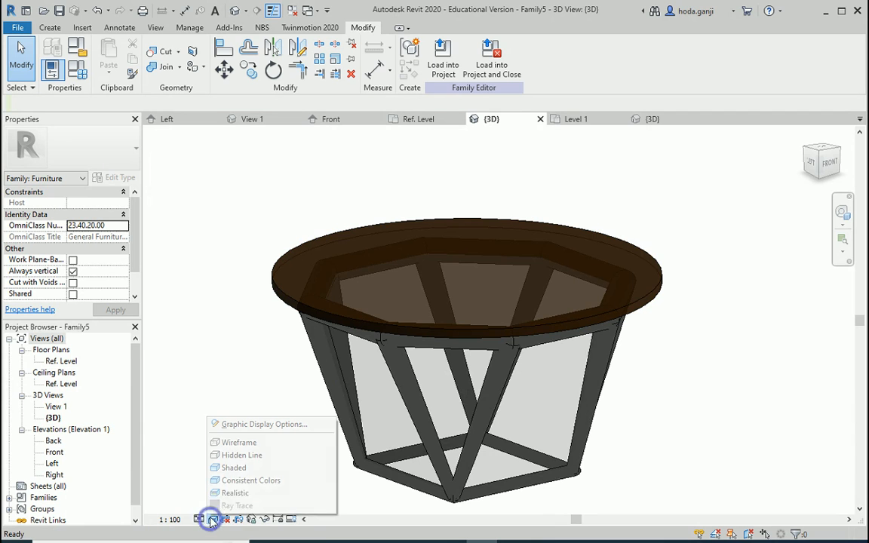
click(234, 468)
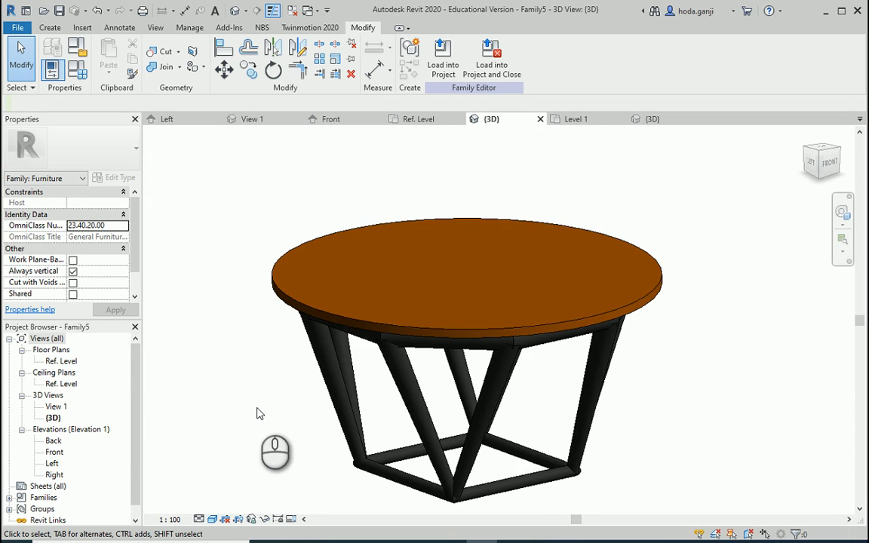
Review the table top's extrusion properties and the dimension parameters and formulas in the family types
click(353, 327)
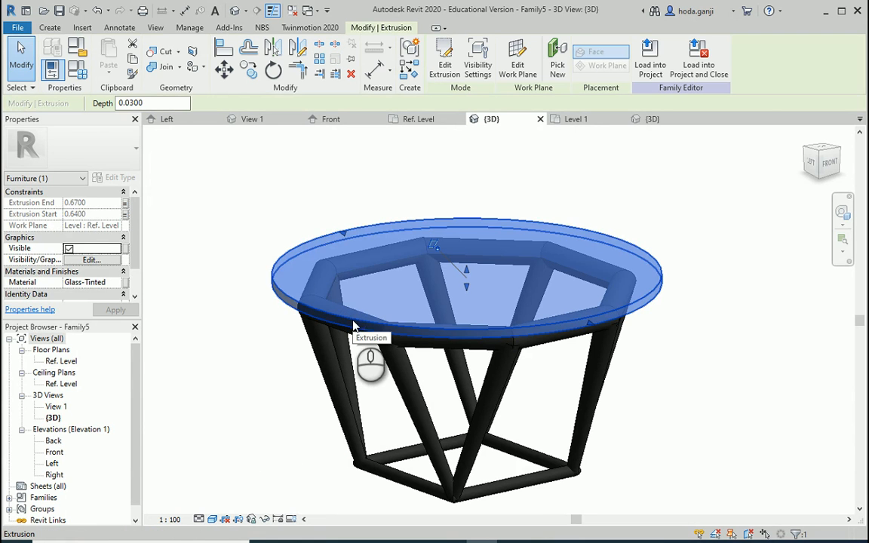
scroll(88, 254, down, 1)
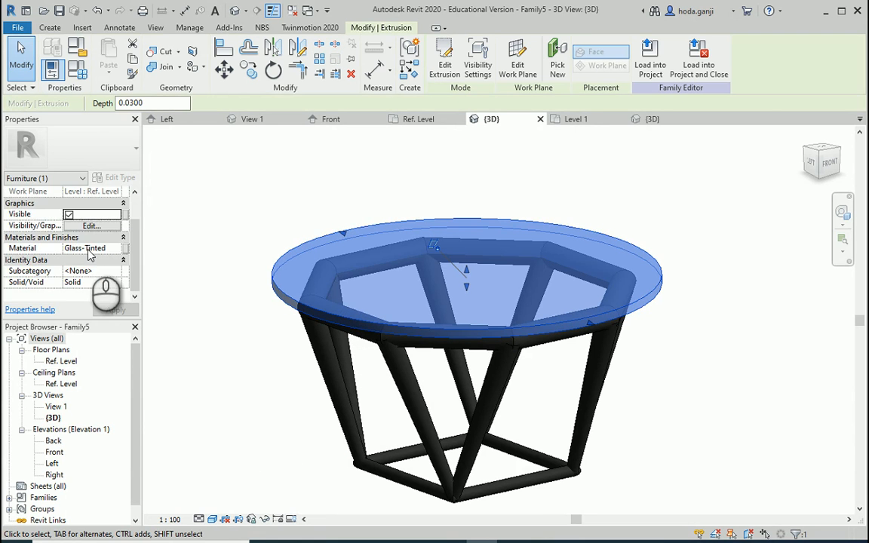
scroll(88, 254, up, 1)
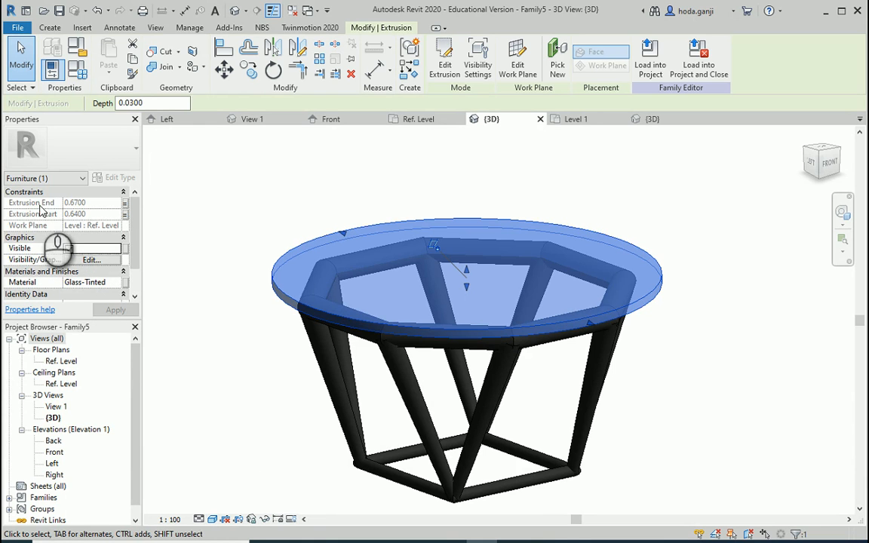
click(193, 230)
click(77, 68)
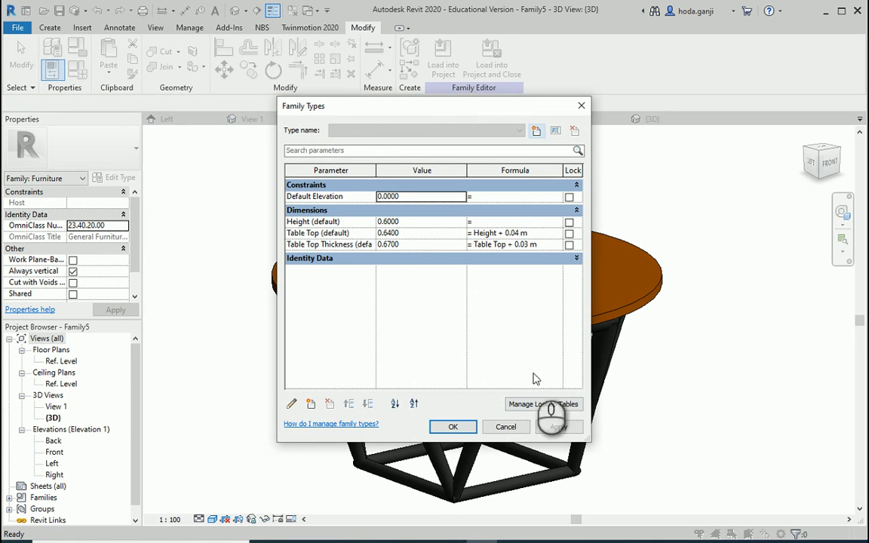
click(558, 427)
click(452, 427)
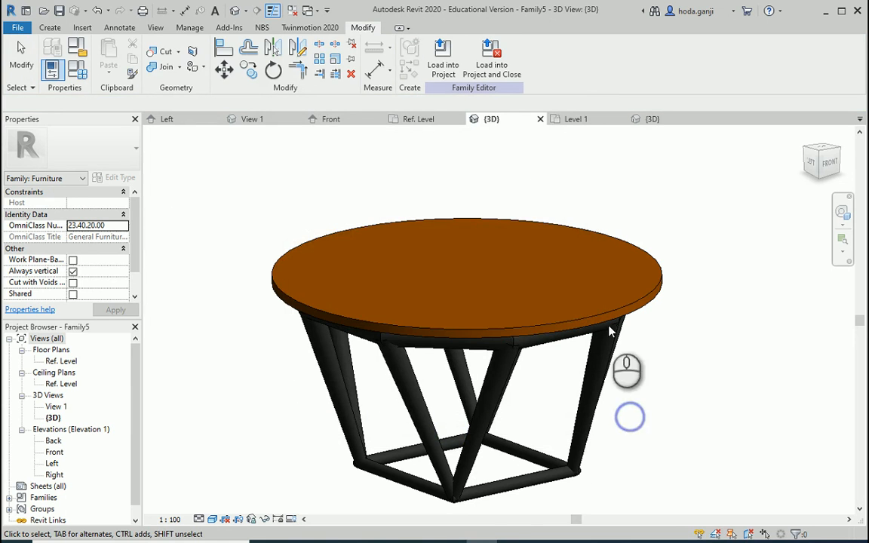
Load the family into the project, overwriting the existing version, and display the project's 3D view in the Shaded visual style
click(442, 59)
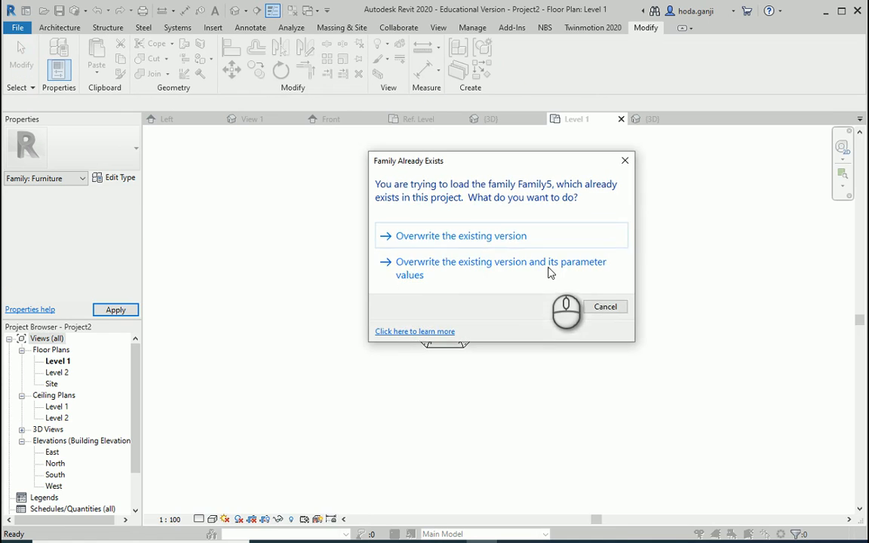
click(485, 240)
click(646, 120)
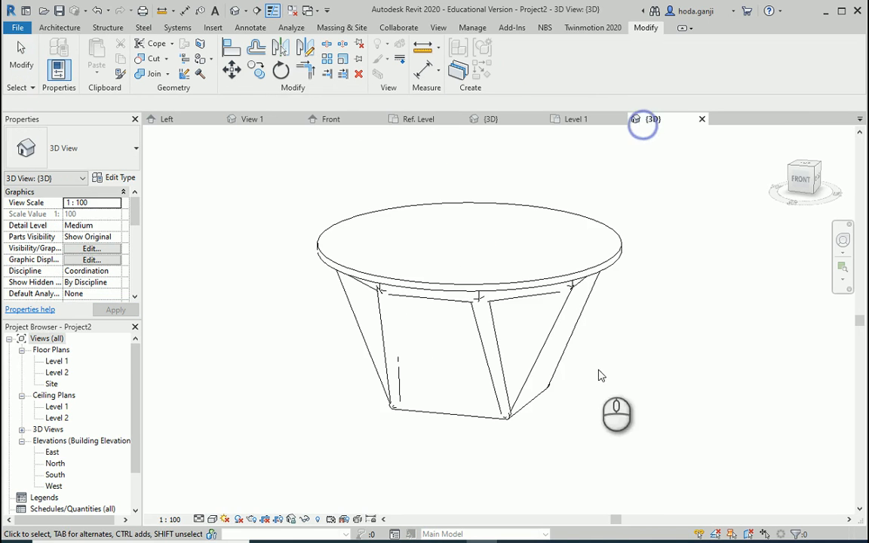
click(212, 519)
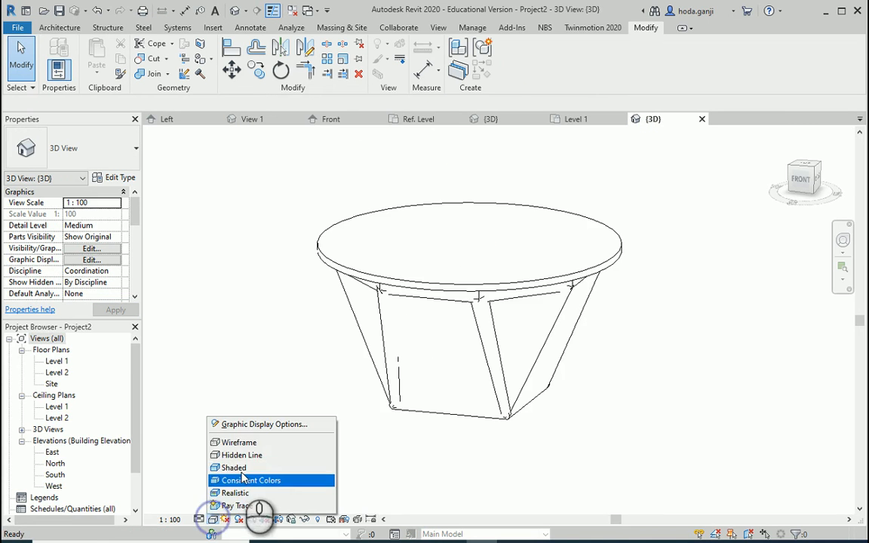
click(238, 466)
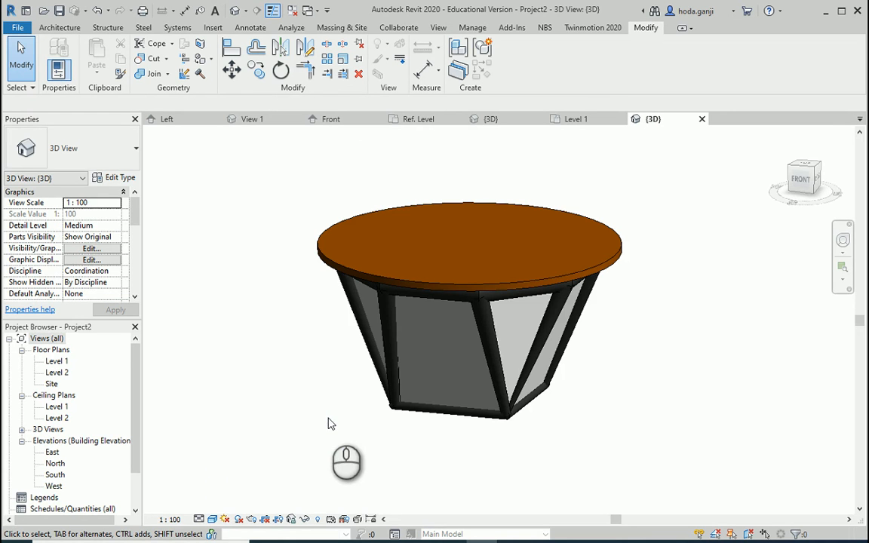
click(483, 371)
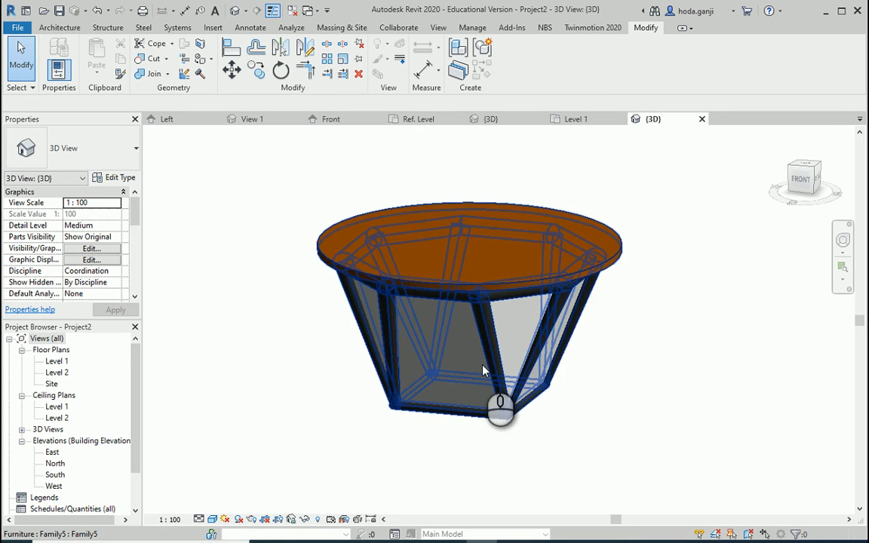
click(483, 370)
click(309, 370)
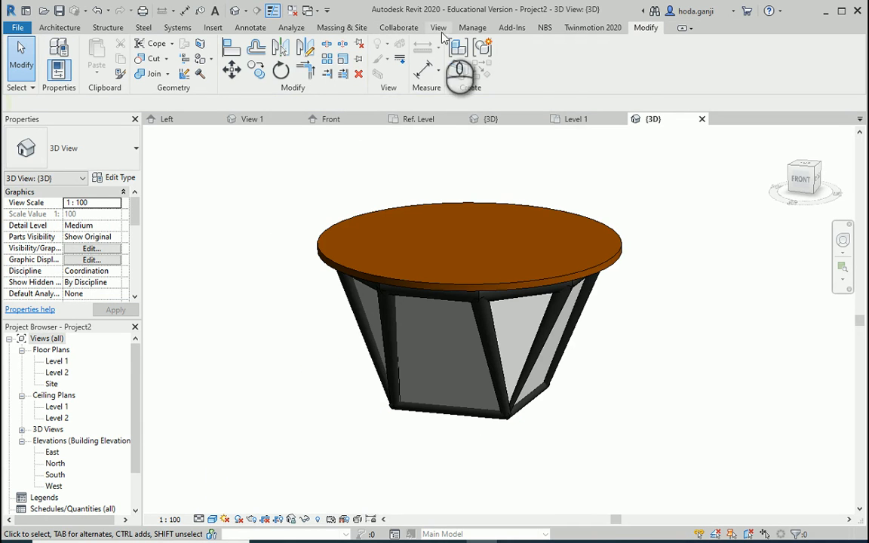
Set the shading transparency of the project's Air material to 100 and apply the change
click(472, 28)
click(58, 54)
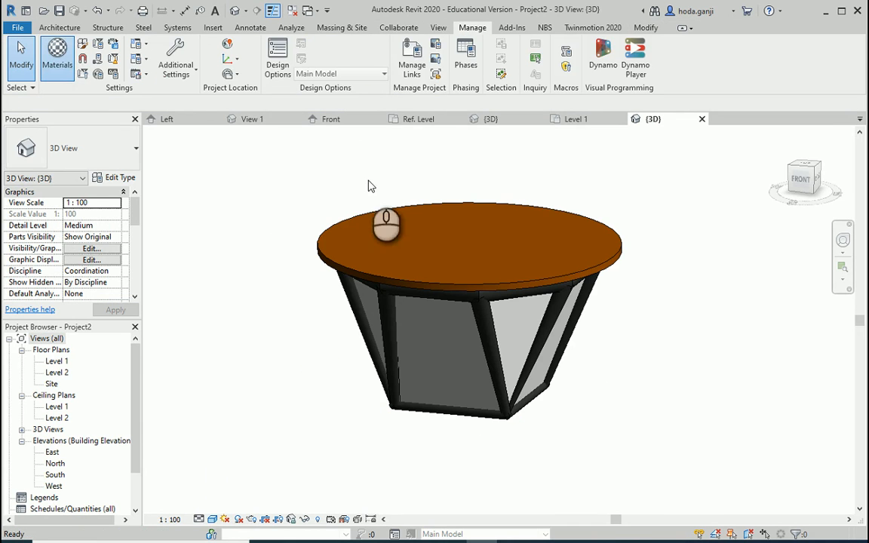
scroll(275, 279, up, 3)
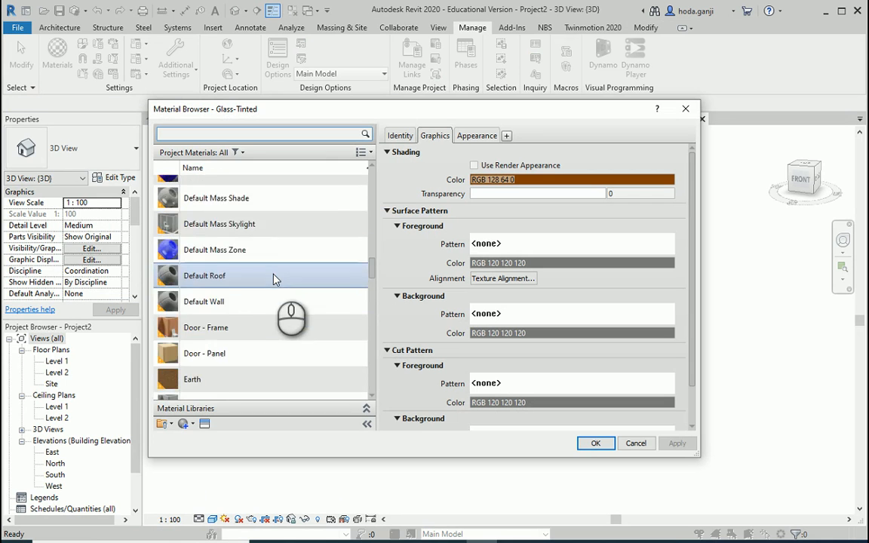
scroll(275, 279, up, 10)
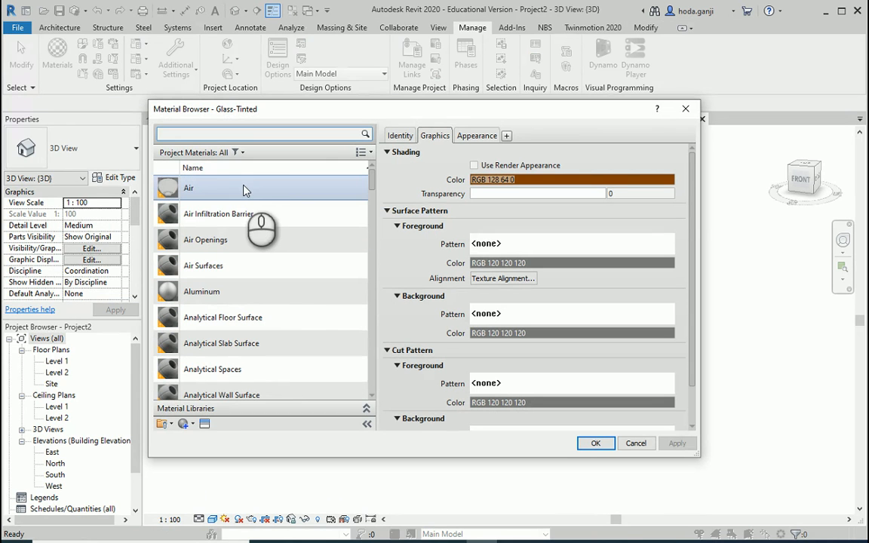
click(246, 189)
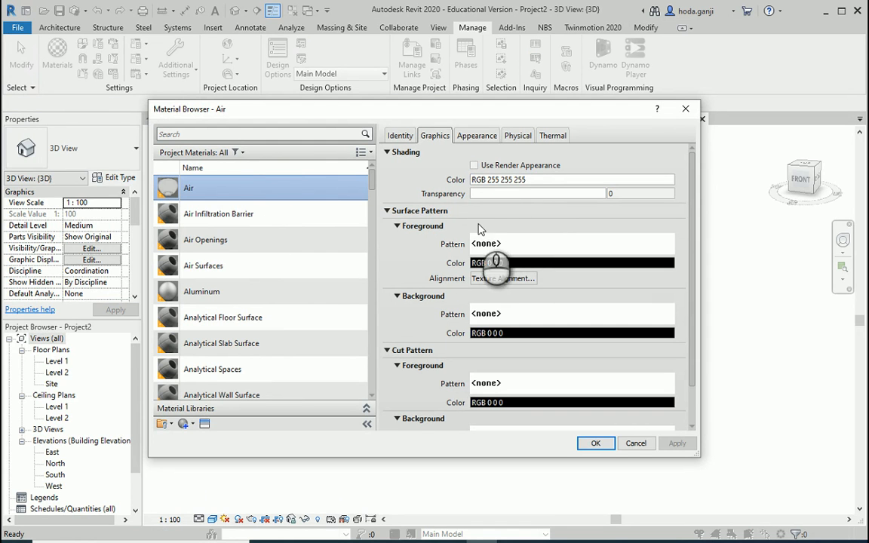
click(478, 137)
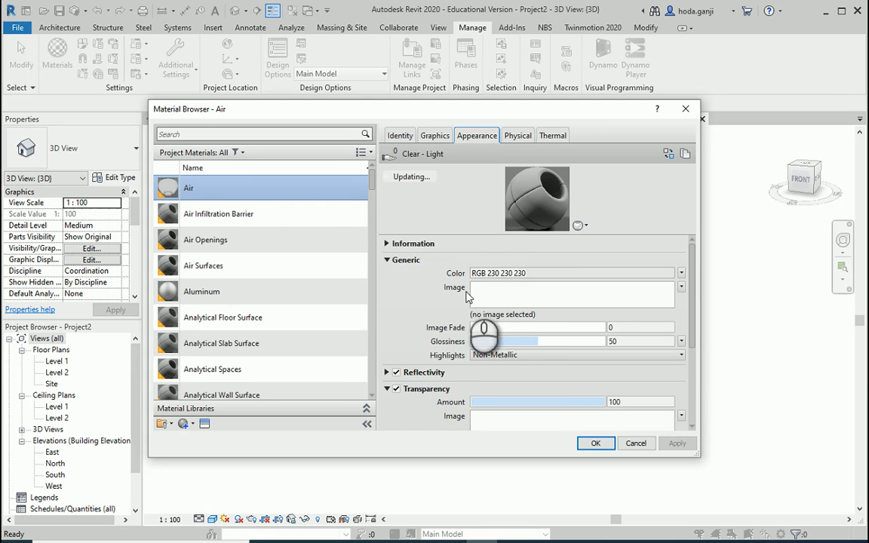
scroll(468, 317, down, 2)
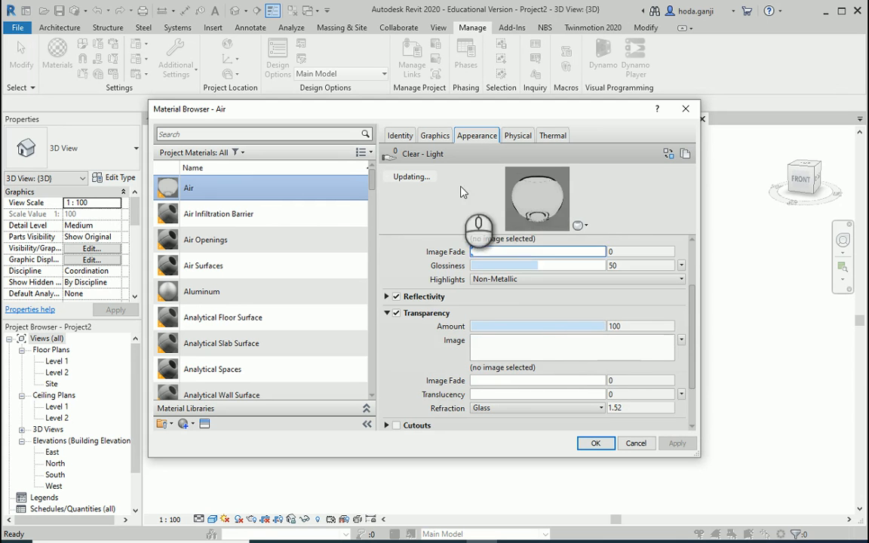
click(434, 135)
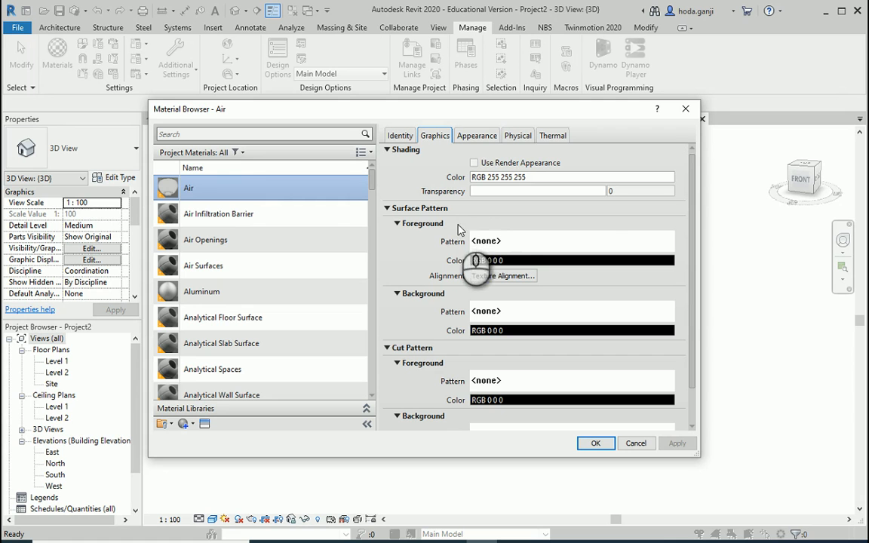
click(576, 190)
drag(473, 191, 613, 201)
click(676, 443)
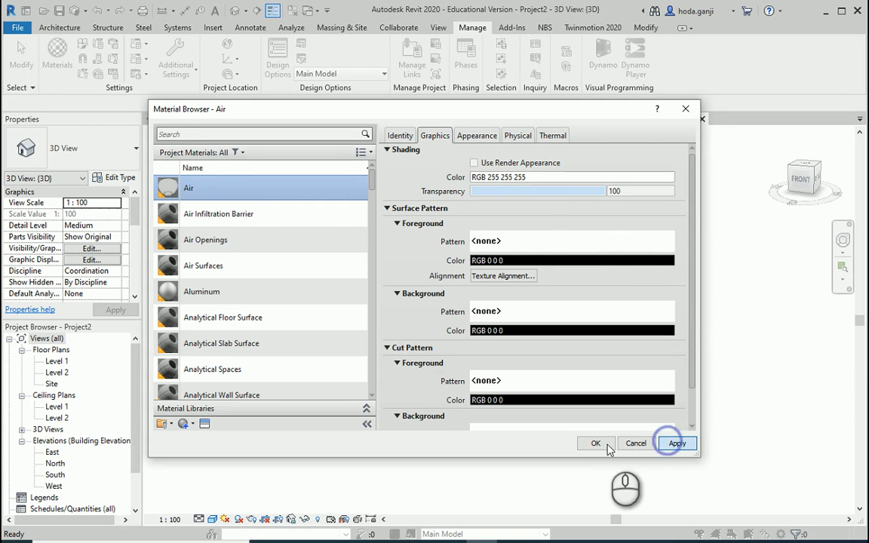
click(595, 443)
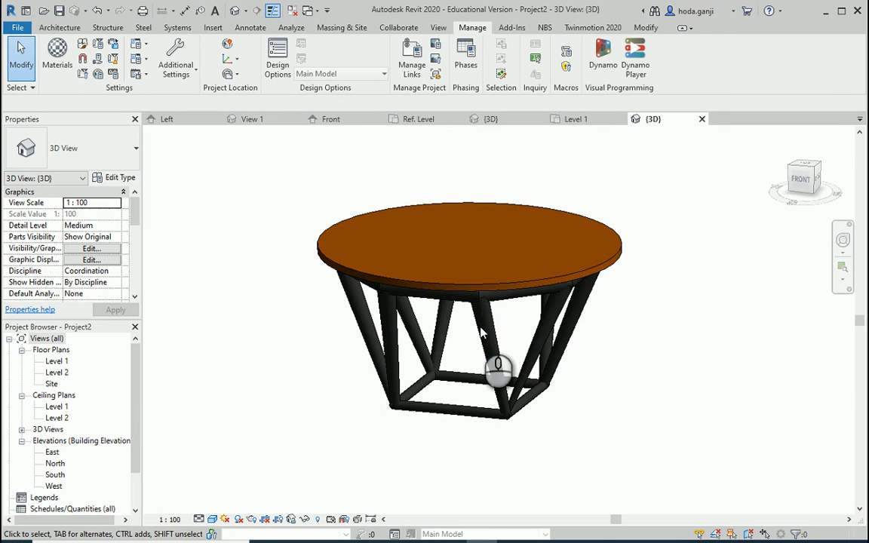
Select the table in the 3D view and set its Height to 0.5000
click(430, 401)
click(343, 441)
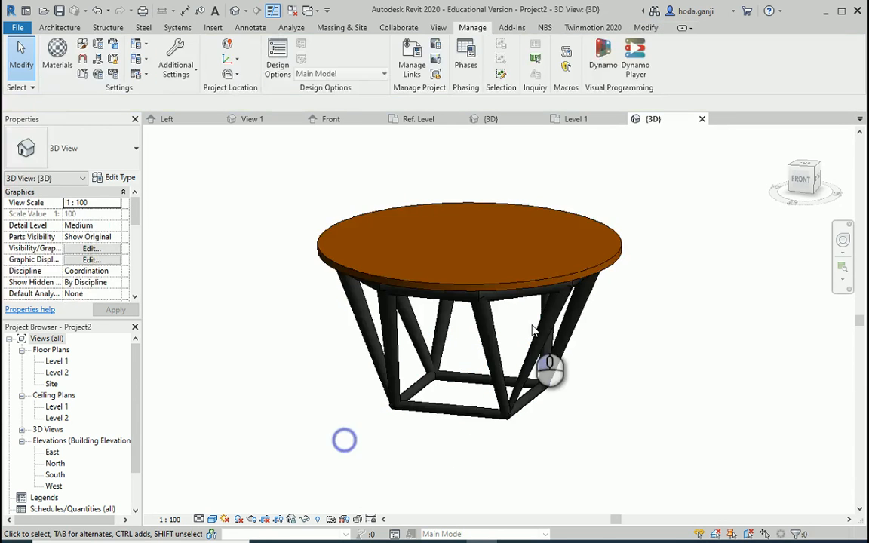
click(487, 321)
click(324, 393)
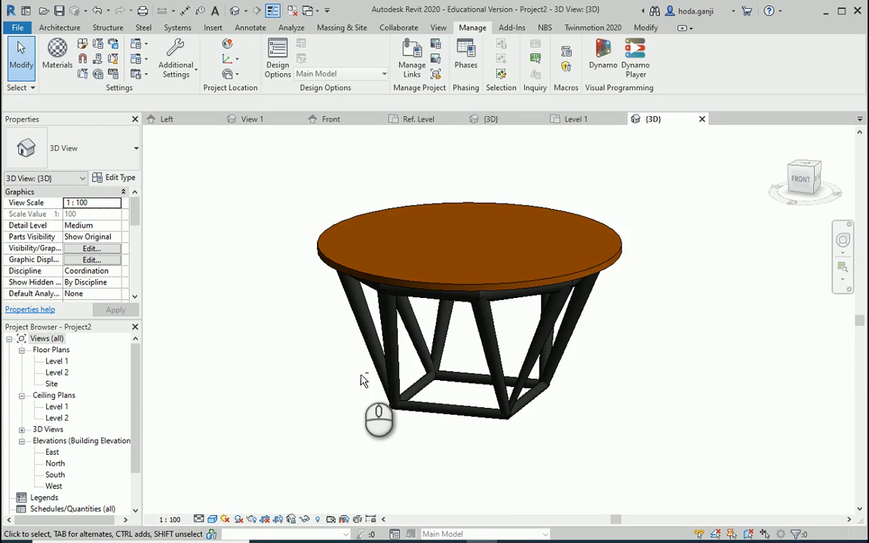
shift+middle_drag(362, 380, 451, 278)
scroll(453, 273, up, 3)
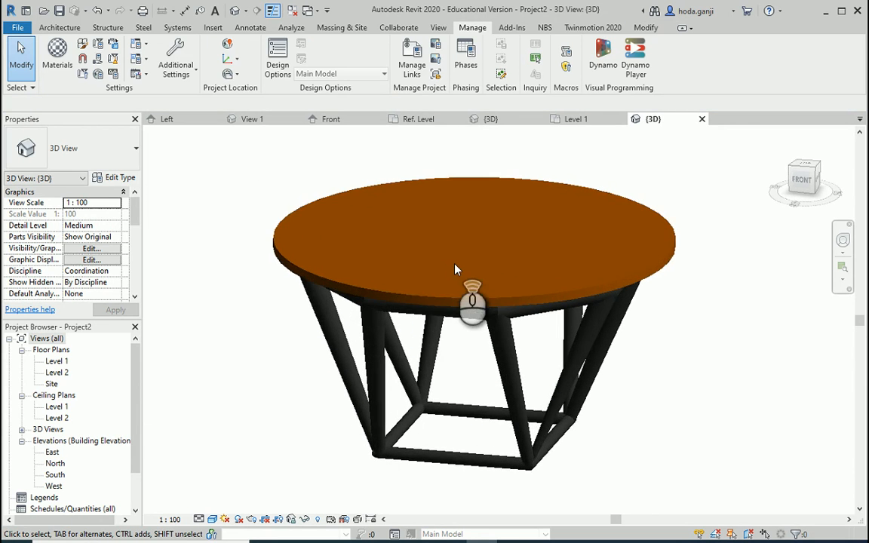
click(331, 302)
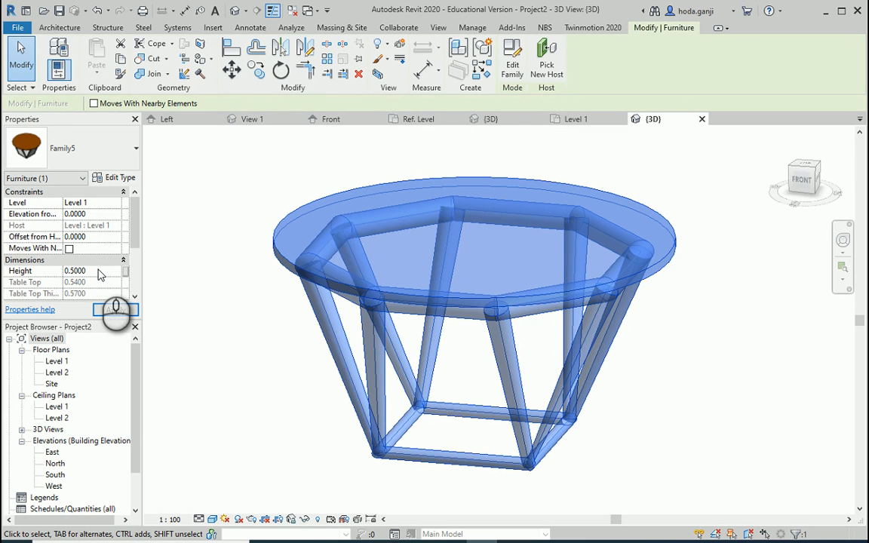
click(113, 310)
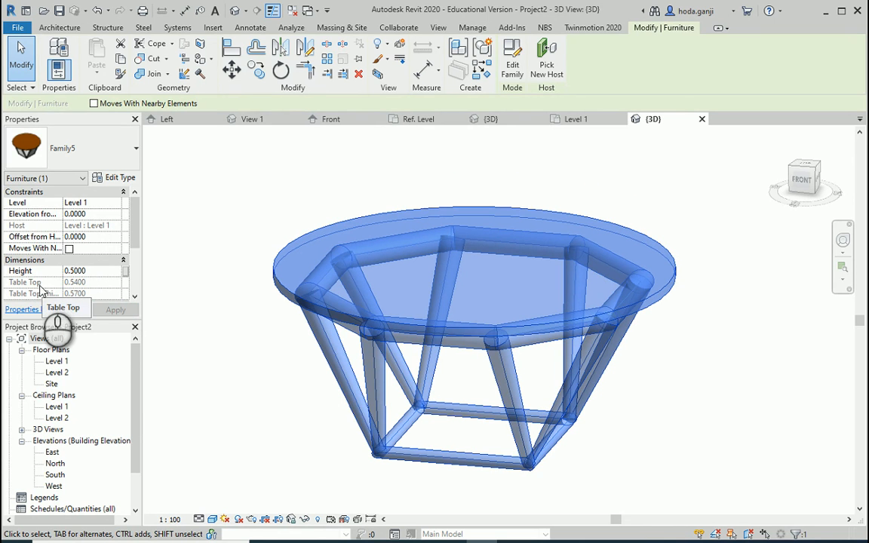
Inspect the joint between the table top and frame from below and check the Table Top and Table Top Thickness parameters
shift+middle_drag(422, 377, 427, 305)
scroll(424, 279, up, 4)
shift+middle_drag(469, 267, 462, 184)
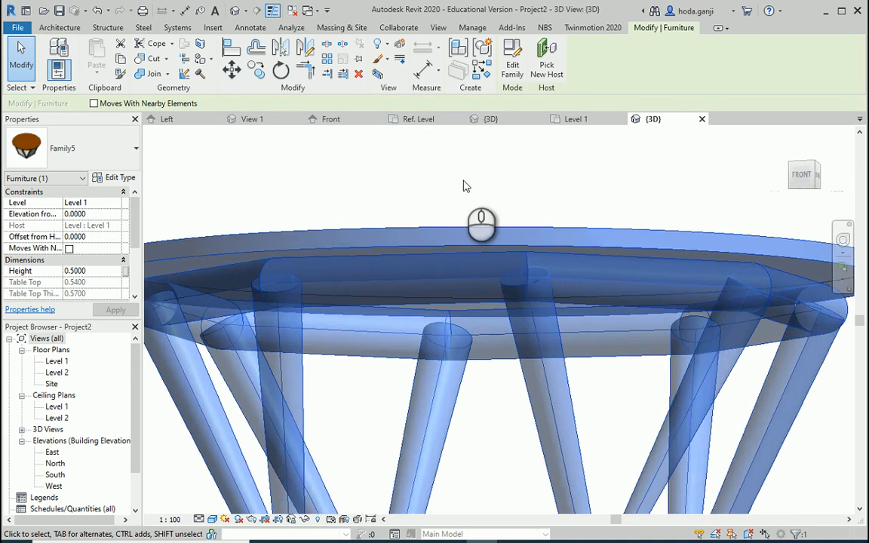
click(462, 179)
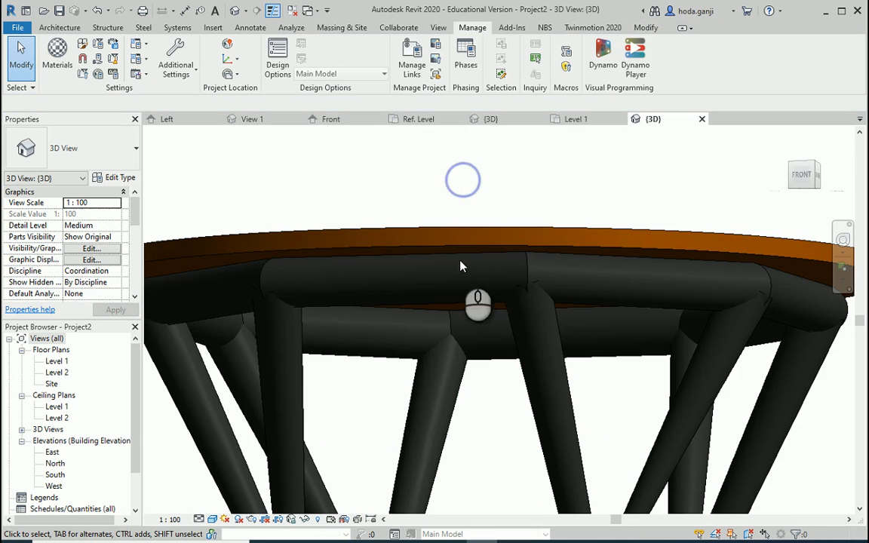
click(374, 241)
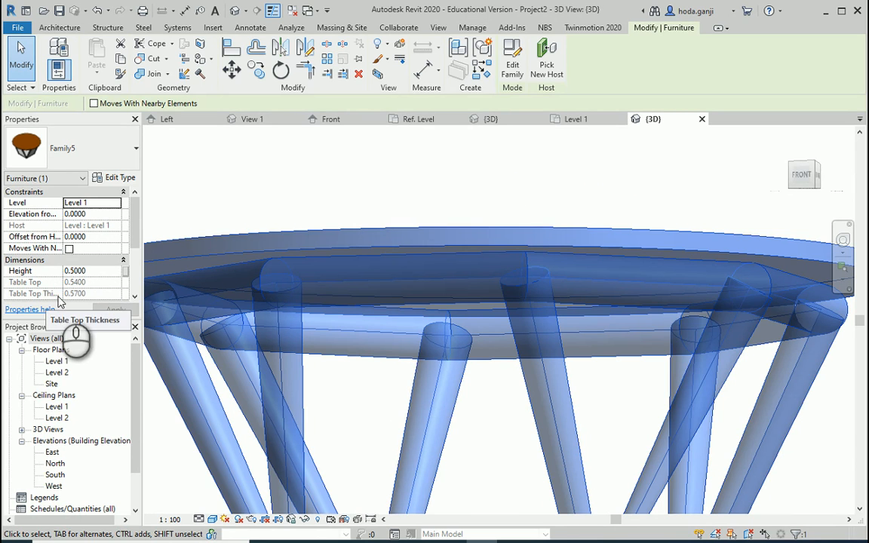
scroll(411, 220, down, 5)
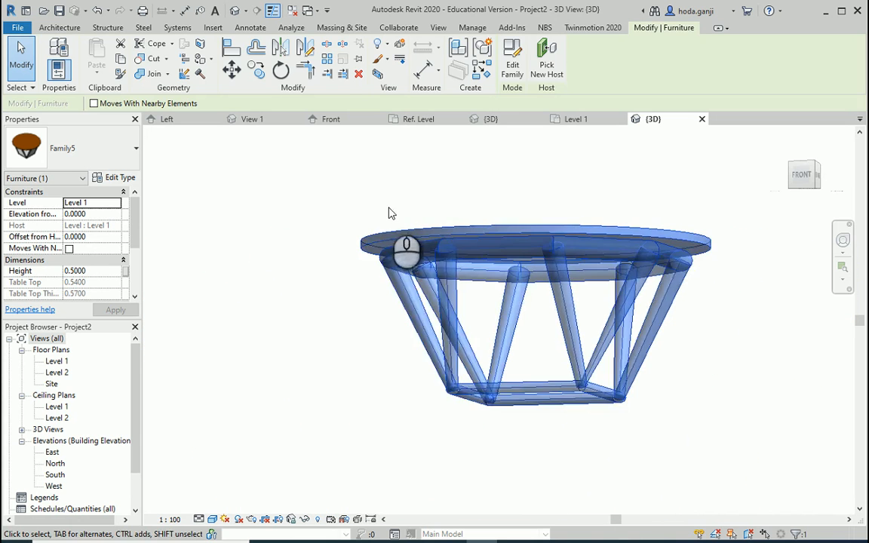
click(304, 221)
shift+middle_drag(303, 221, 347, 332)
Set the table's Height to 0.8000 and view the resized table
click(550, 292)
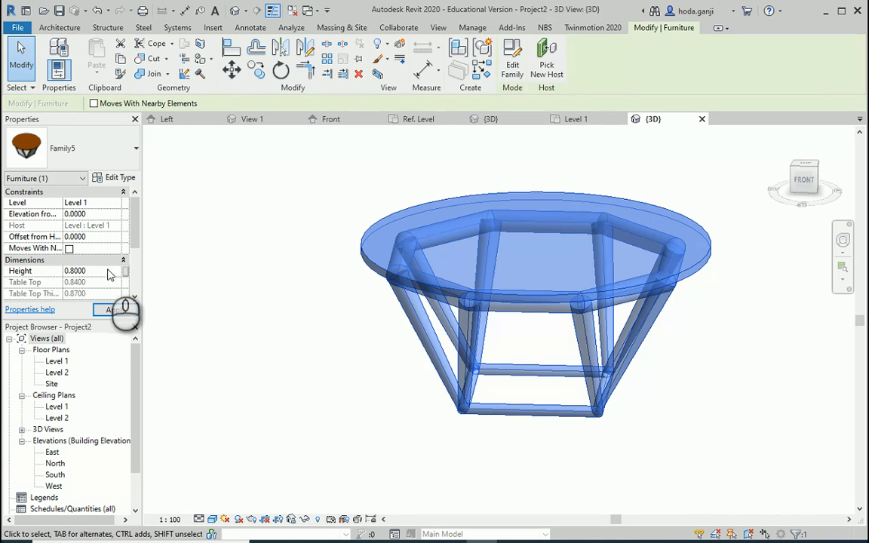
click(296, 349)
shift+middle_drag(300, 332, 341, 339)
scroll(341, 293, up, 1)
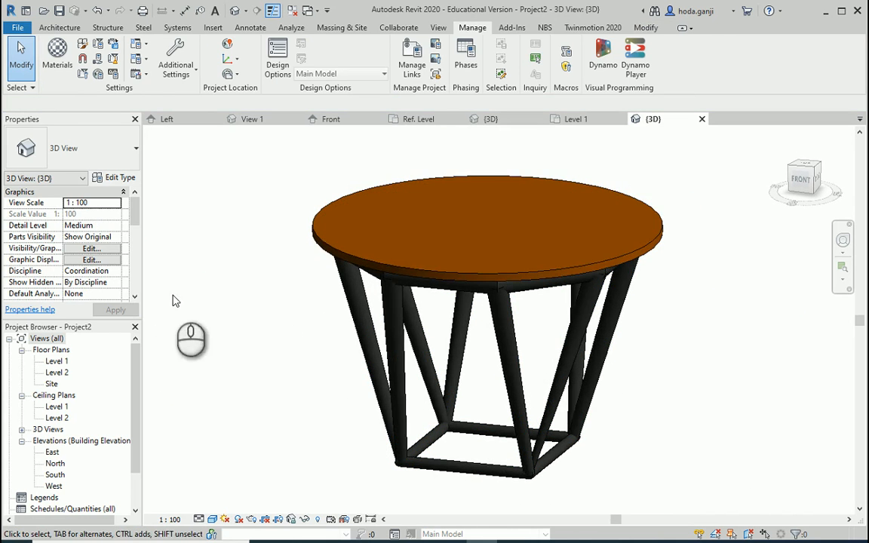
Set the table's Height to 0.6000
click(448, 279)
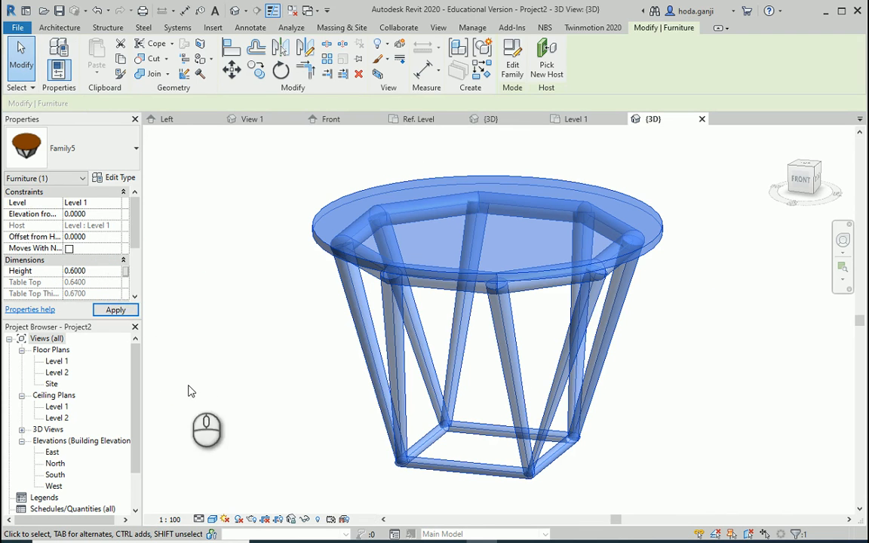
click(325, 407)
scroll(842, 300, up, 2)
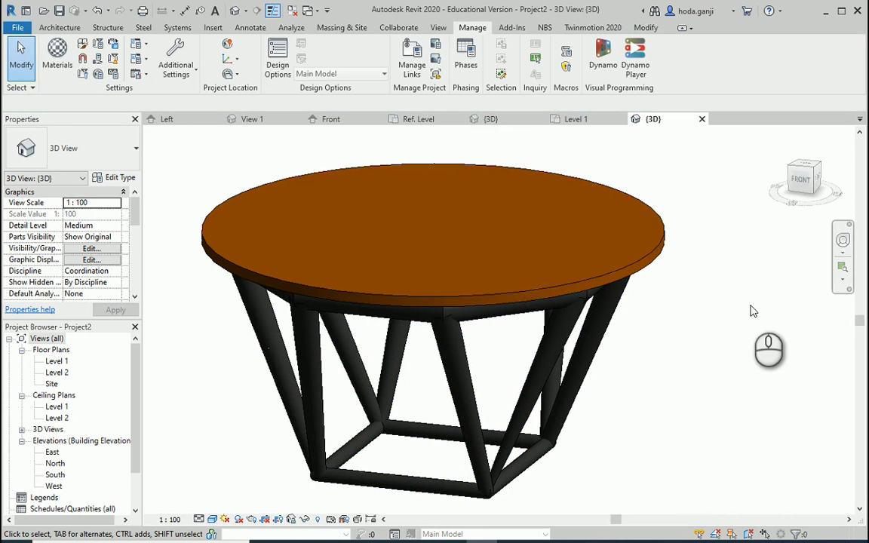
Send the model to Twinmotion through Direct Link as a new project and bring the table into close view
click(592, 28)
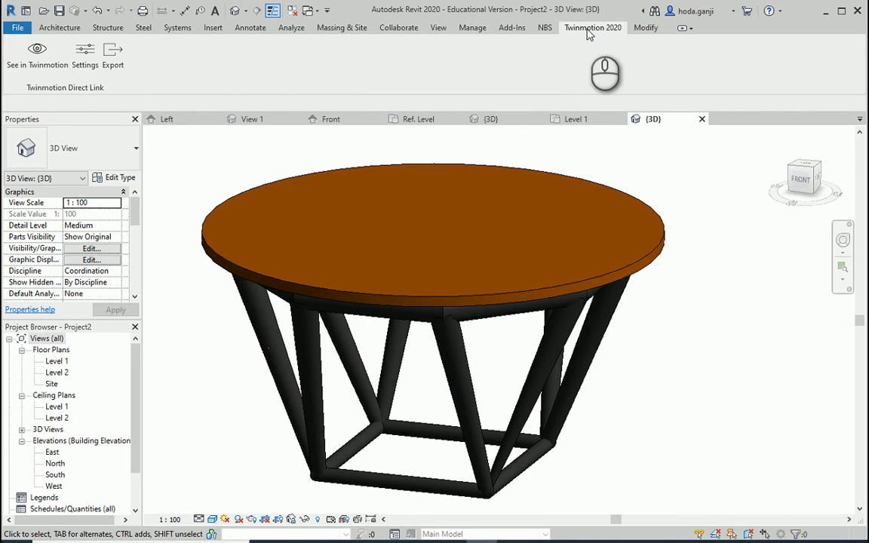
click(34, 54)
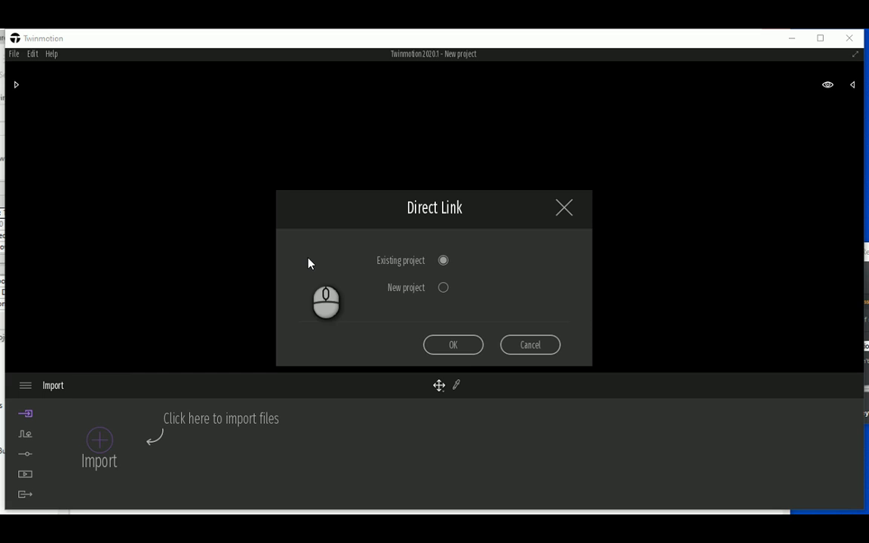
click(443, 287)
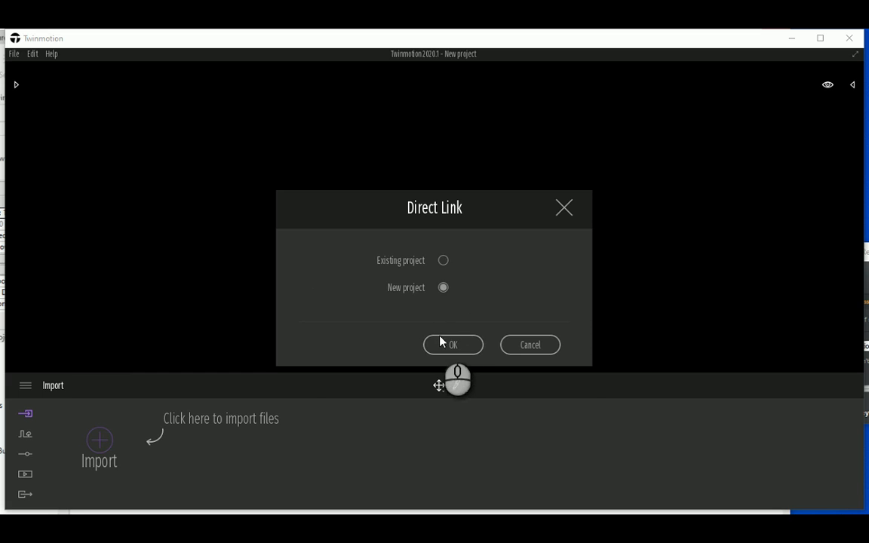
click(449, 344)
click(780, 90)
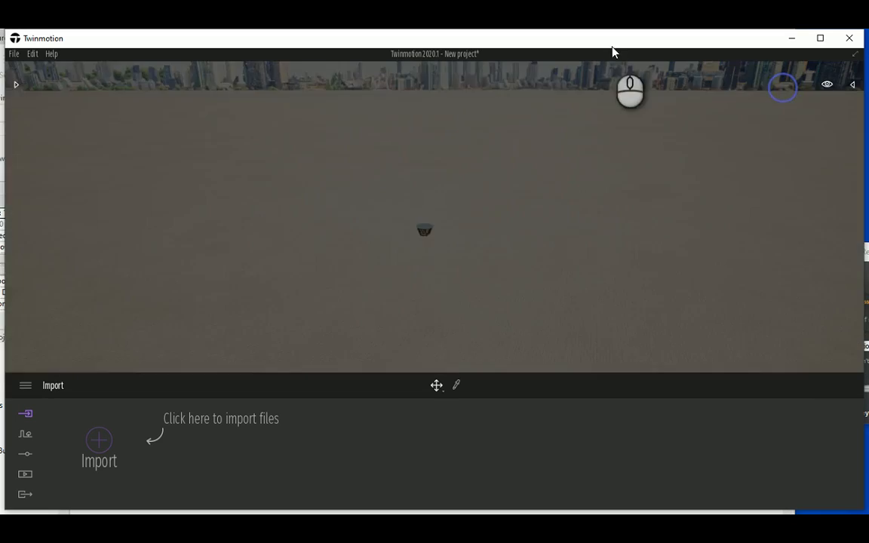
scroll(416, 231, up, 8)
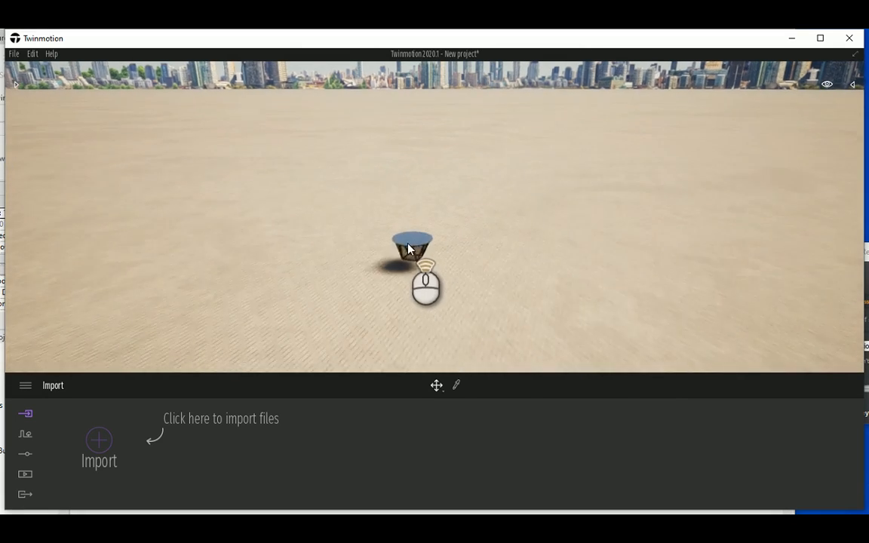
scroll(386, 288, down, 3)
middle_drag(381, 293, 318, 230)
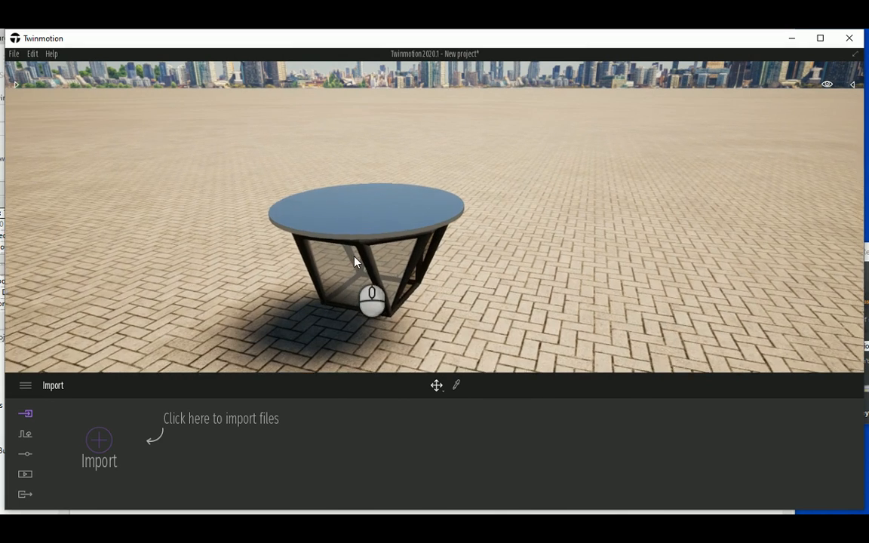
Apply the Sunny glass brick material from the library's Glass materials to the table top
click(15, 83)
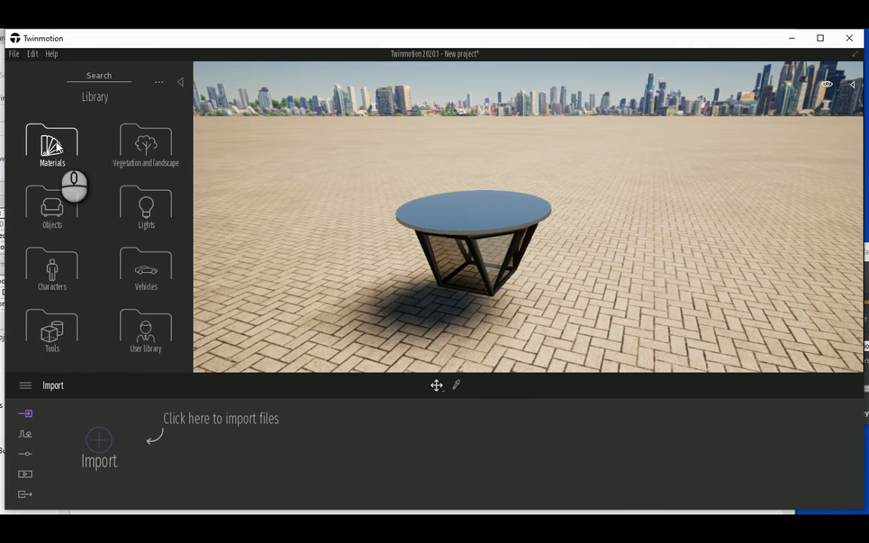
click(53, 144)
click(51, 143)
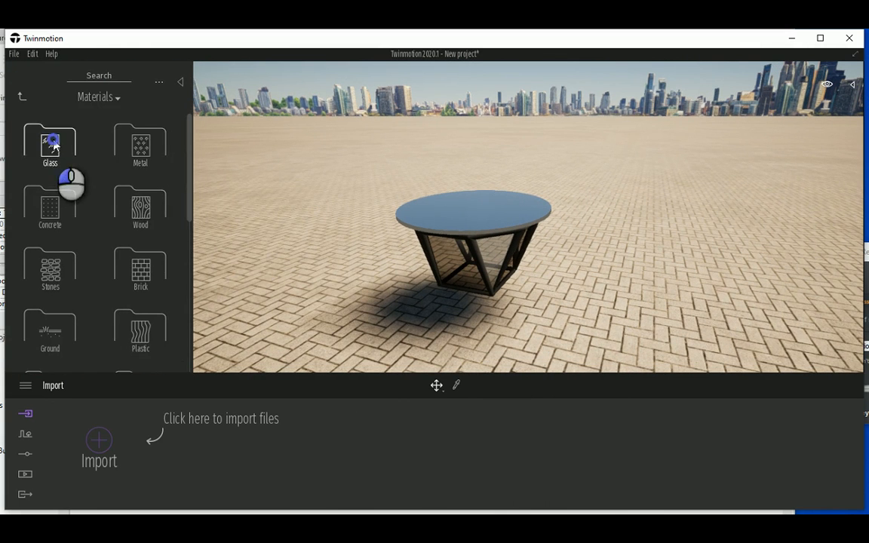
scroll(106, 212, down, 5)
scroll(100, 215, down, 15)
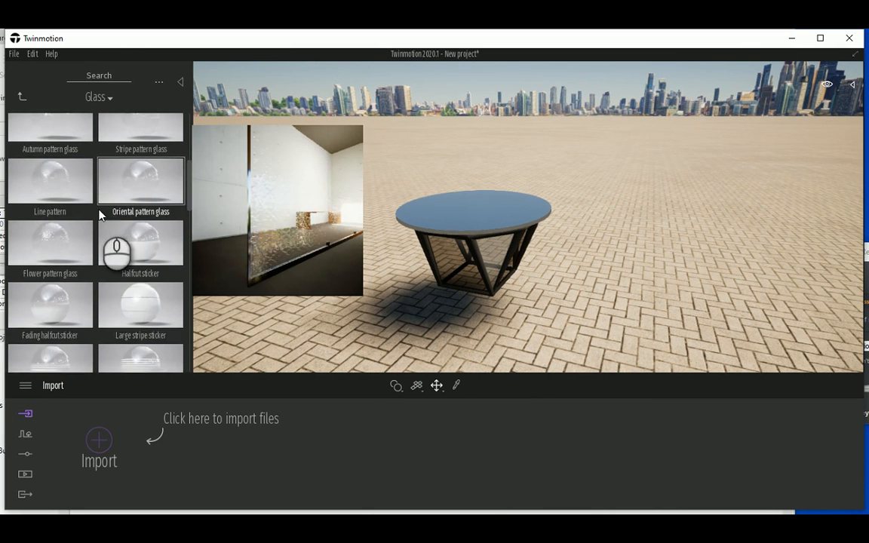
scroll(102, 215, down, 10)
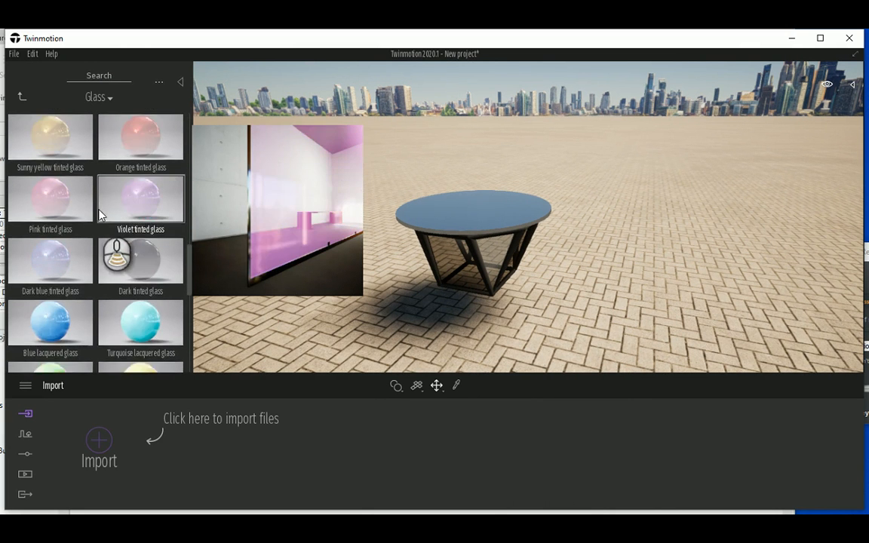
scroll(100, 216, down, 1)
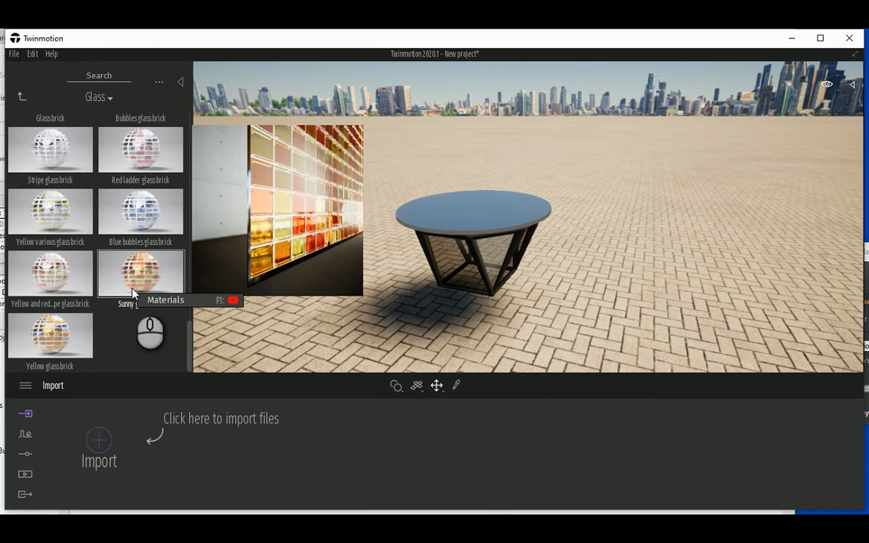
drag(132, 293, 478, 206)
scroll(512, 242, up, 5)
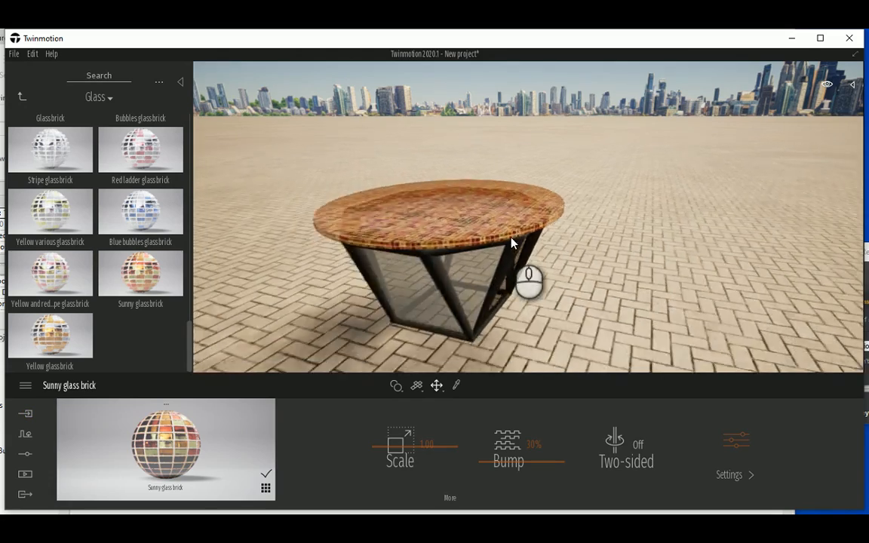
scroll(459, 245, down, 5)
scroll(457, 243, up, 2)
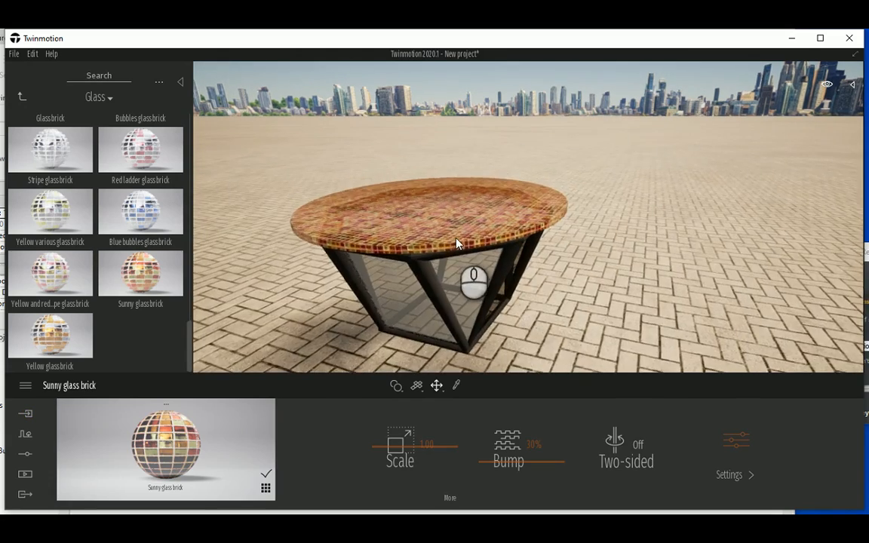
Apply the Dark blue tinted glass material from the Glass library to the table top
scroll(457, 244, up, 3)
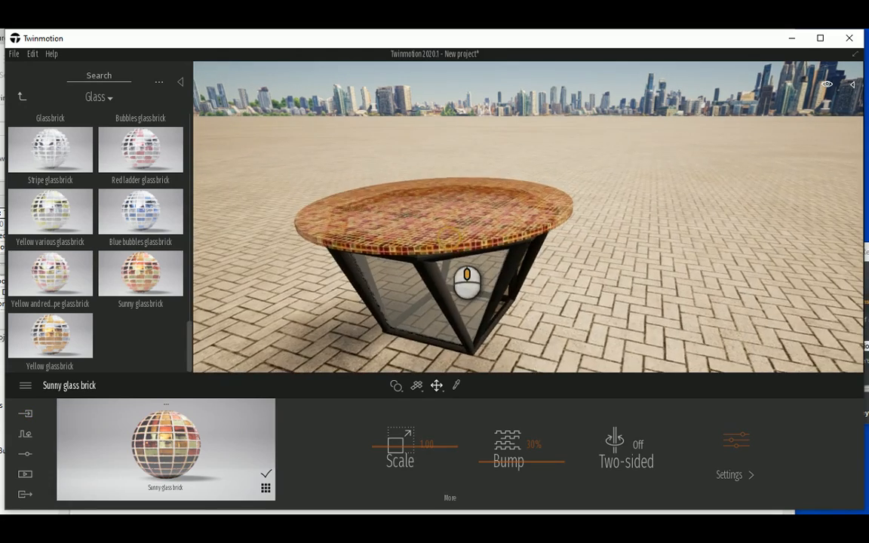
scroll(426, 227, down, 5)
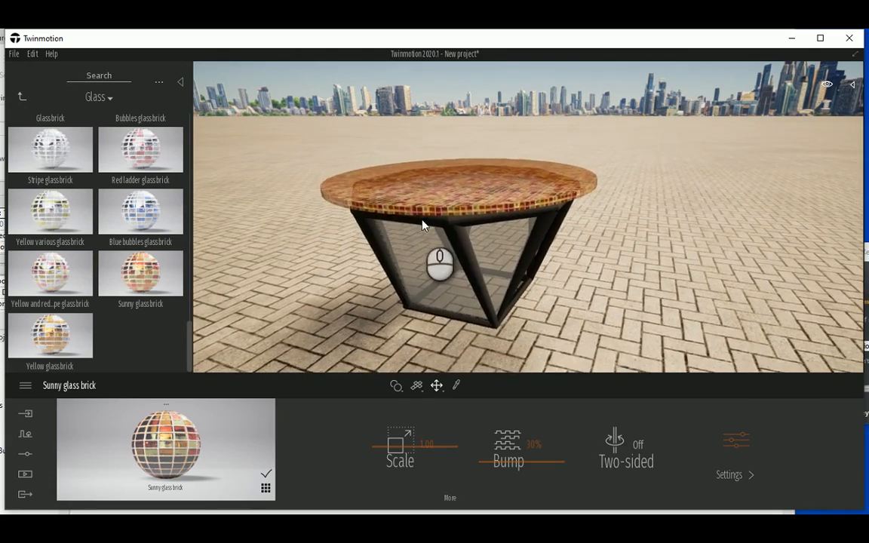
scroll(109, 234, up, 2)
scroll(109, 234, up, 4)
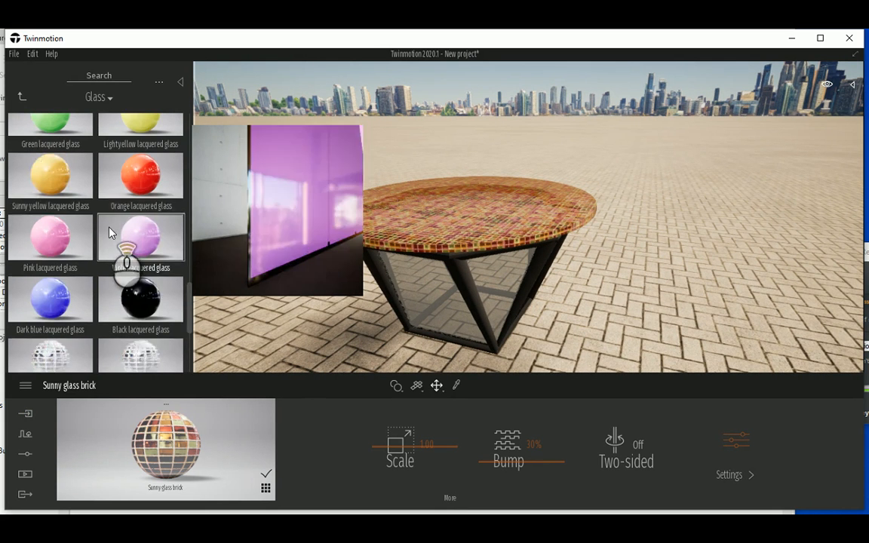
scroll(69, 272, up, 6)
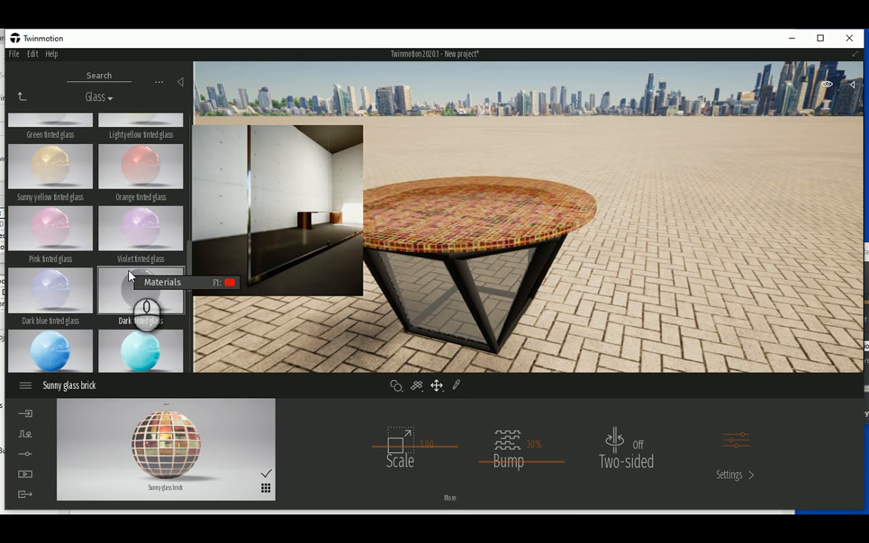
drag(49, 290, 468, 241)
Apply the Floral sticker glass material to the table top
scroll(54, 241, up, 2)
scroll(54, 241, up, 3)
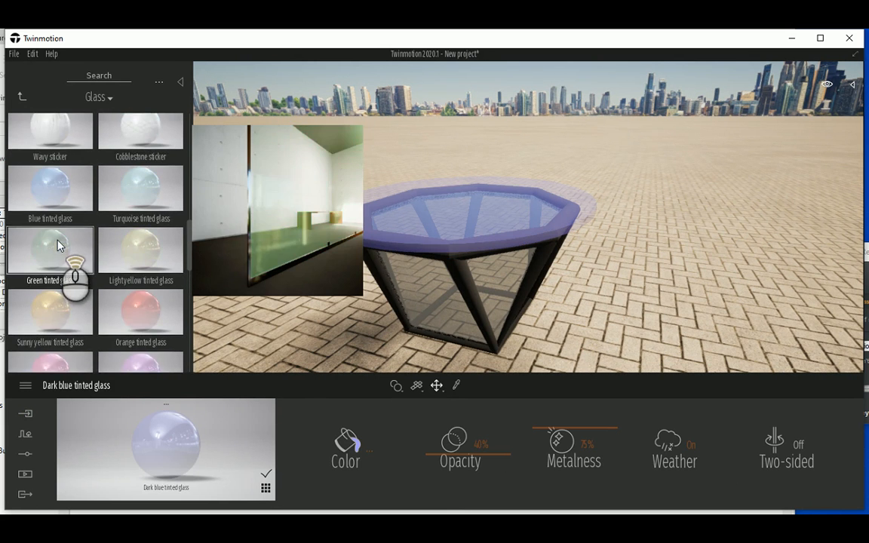
scroll(57, 243, down, 5)
scroll(59, 243, up, 5)
scroll(60, 249, up, 3)
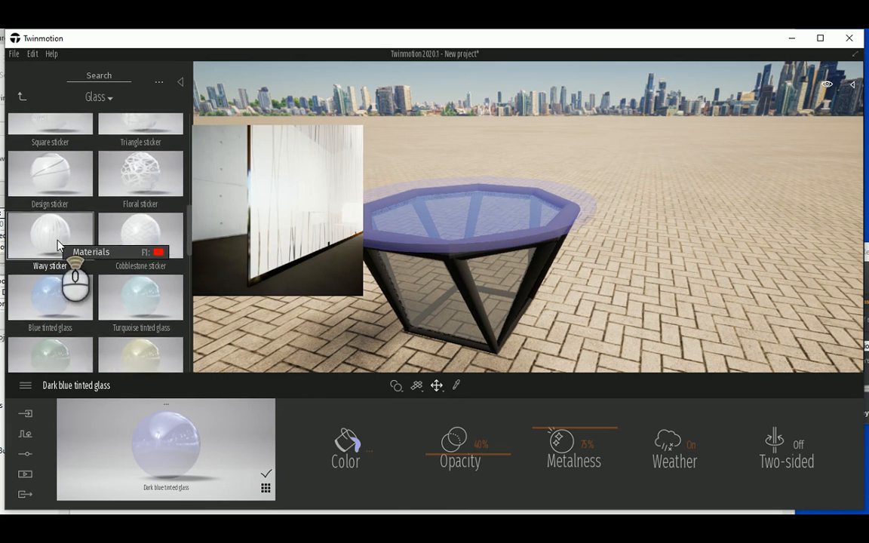
drag(165, 223, 426, 235)
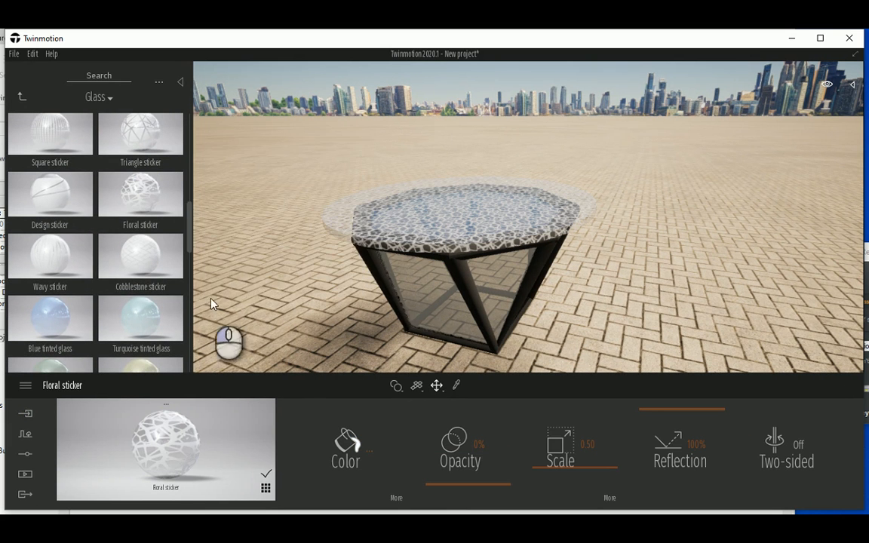
Apply the Bronze material from the library's Metal materials to the table's frame
click(22, 96)
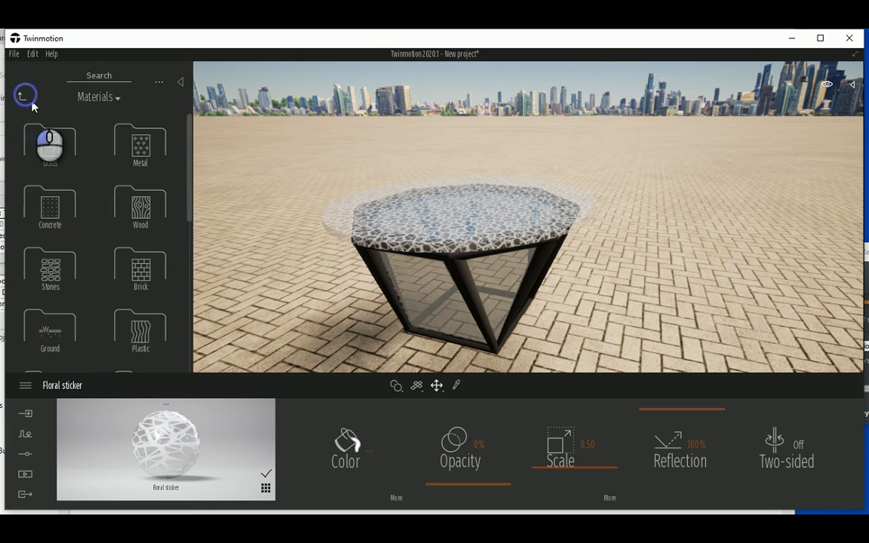
click(147, 160)
mouse_move(108, 249)
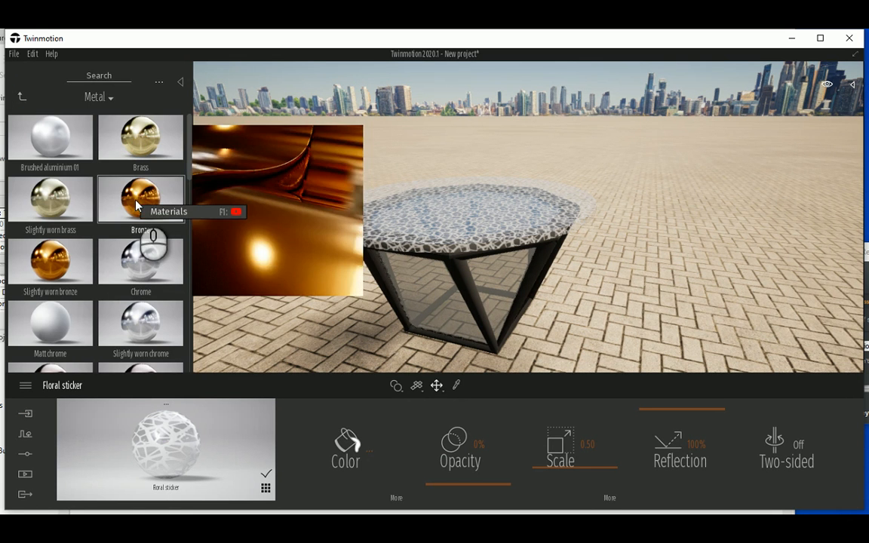
drag(137, 205, 358, 292)
Apply the Bare concrete 02 material from the library's Concrete materials to the ground
click(21, 97)
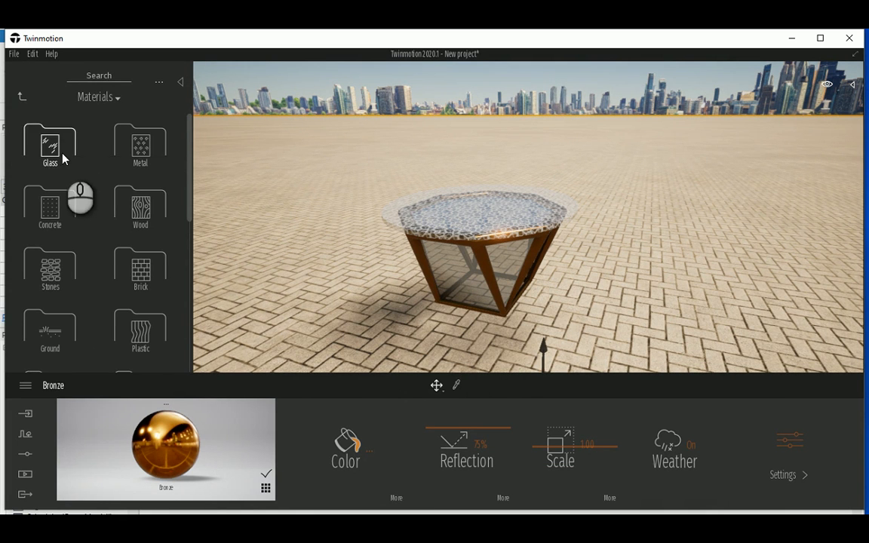
scroll(69, 190, down, 1)
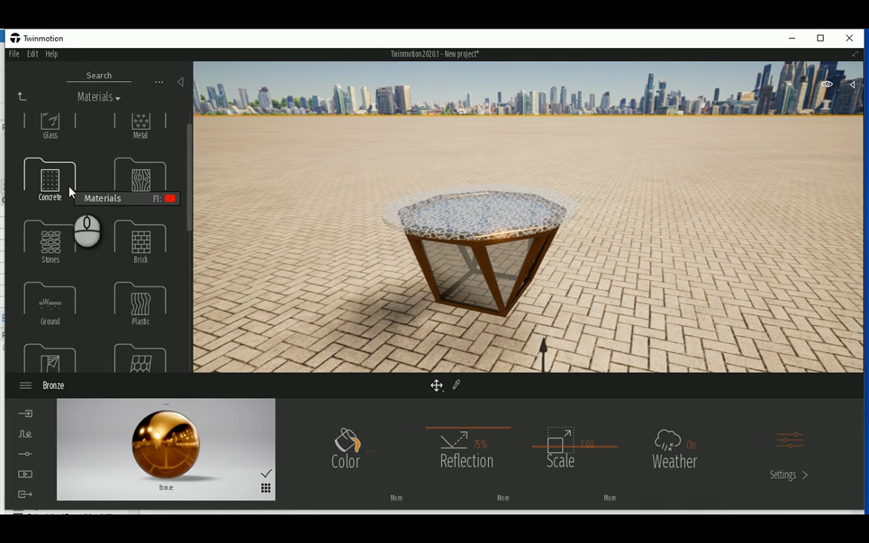
scroll(71, 193, down, 3)
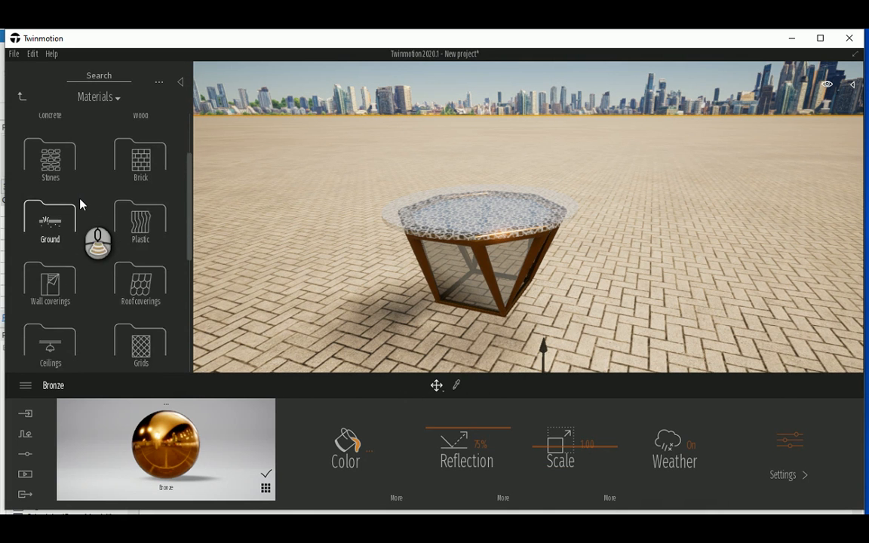
scroll(80, 205, up, 4)
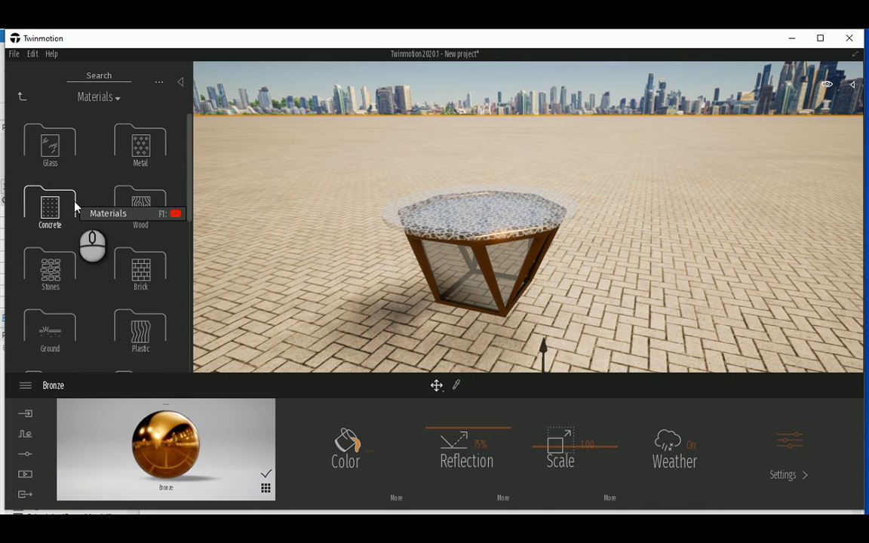
click(75, 208)
drag(143, 144, 385, 309)
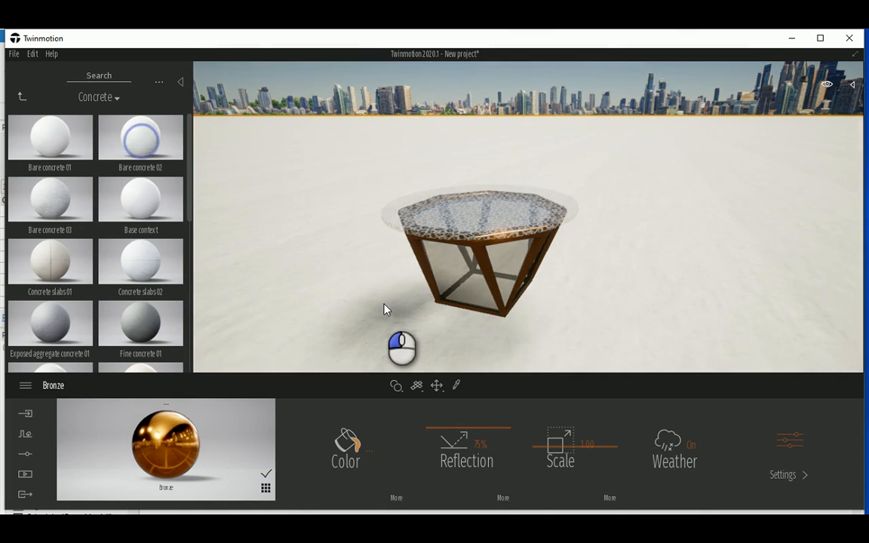
Examine the table top and bronze frame against the concrete ground from close up and farther away
scroll(468, 345, up, 6)
scroll(500, 315, down, 4)
middle_drag(424, 306, 429, 308)
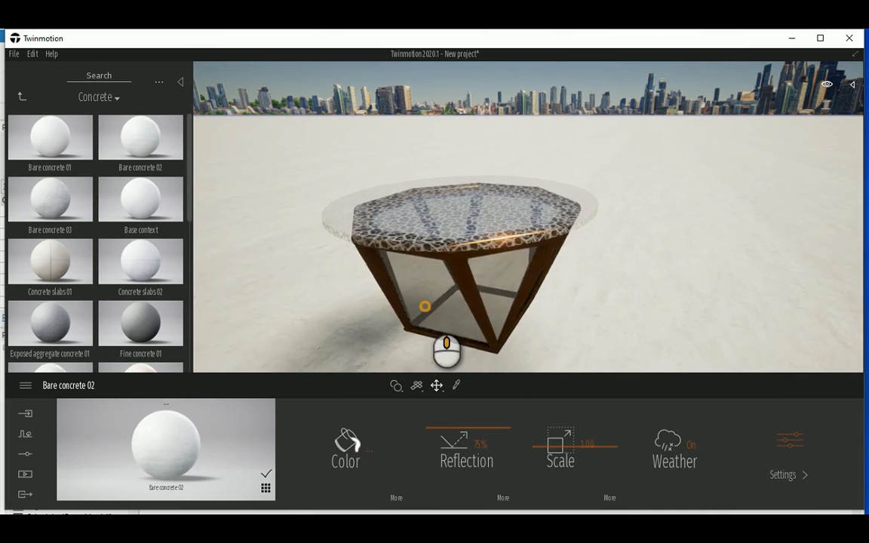
scroll(425, 306, up, 6)
scroll(392, 230, down, 4)
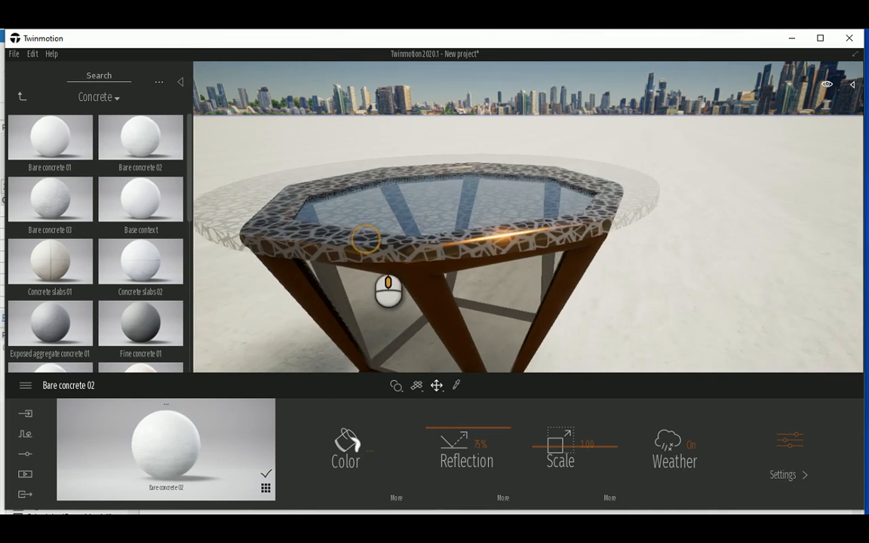
scroll(366, 239, down, 2)
scroll(384, 246, up, 3)
scroll(384, 245, down, 5)
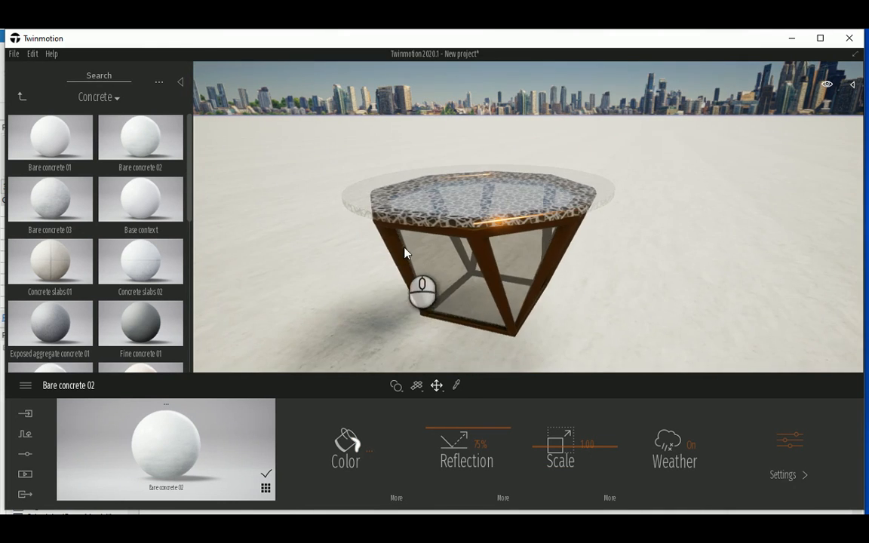
Apply the Square sticker material from the library's Glass materials to the table top
mouse_move(137, 133)
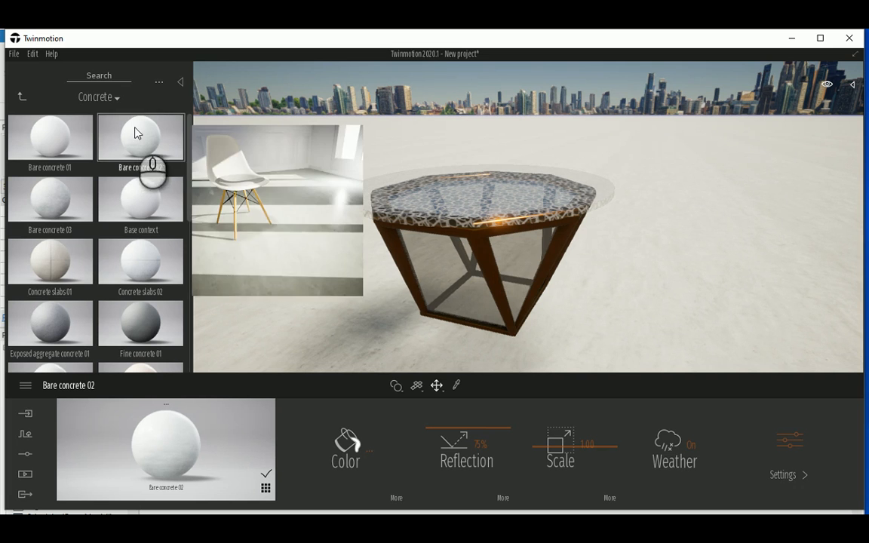
click(22, 97)
click(57, 147)
mouse_move(121, 232)
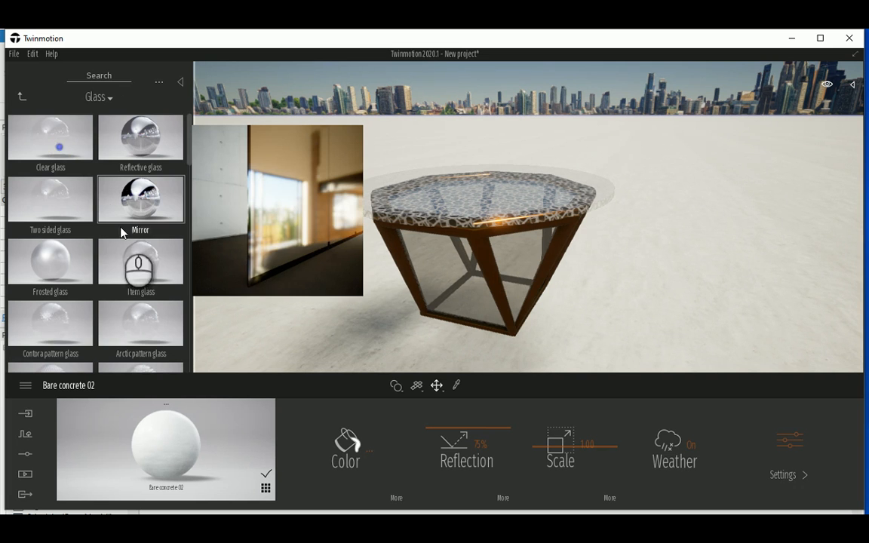
scroll(78, 196, down, 5)
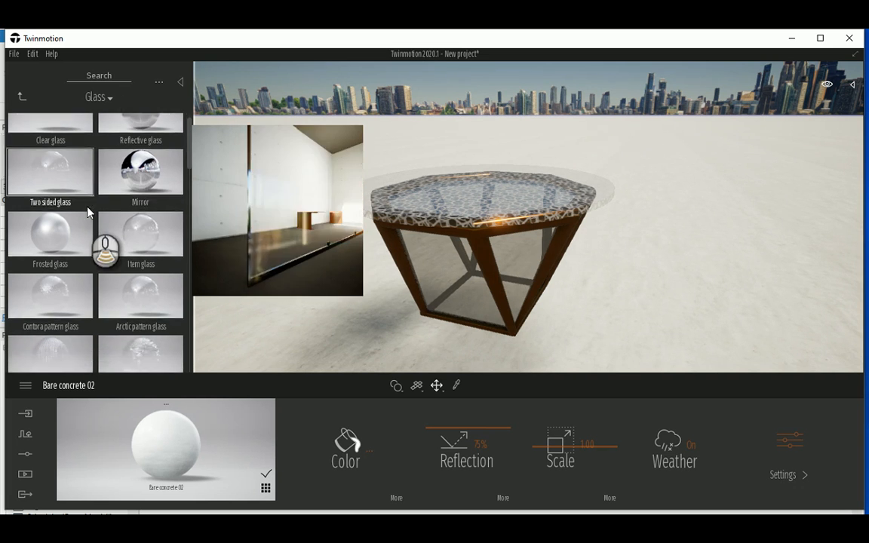
drag(54, 224, 371, 213)
Apply the Sunny glass brick material to the table top
scroll(91, 226, down, 10)
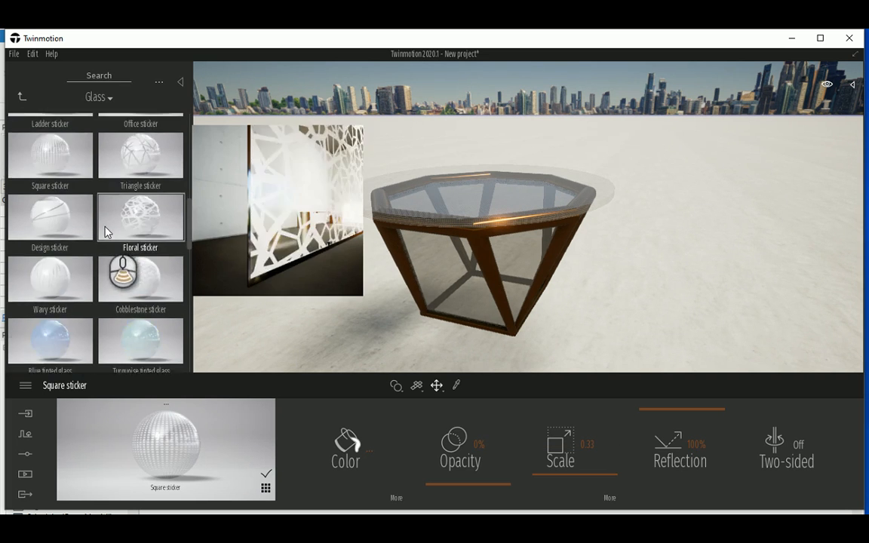
scroll(55, 256, down, 3)
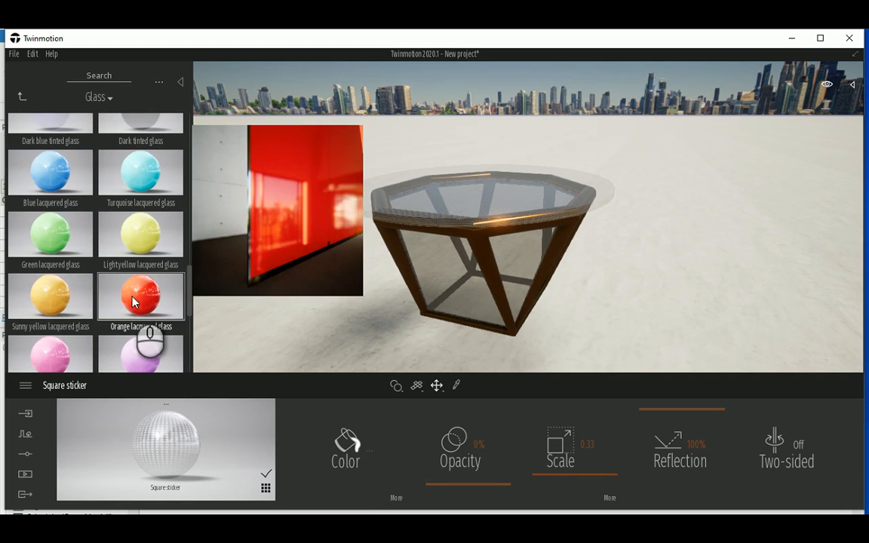
drag(132, 302, 464, 227)
scroll(105, 272, down, 5)
scroll(113, 273, down, 5)
scroll(68, 251, down, 1)
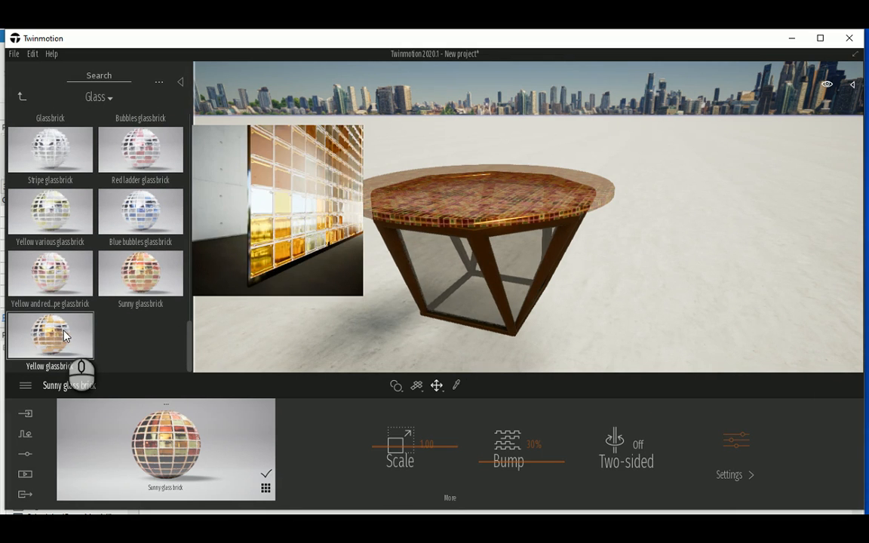
Apply the Yellow glass brick material to the table top
drag(65, 338, 444, 231)
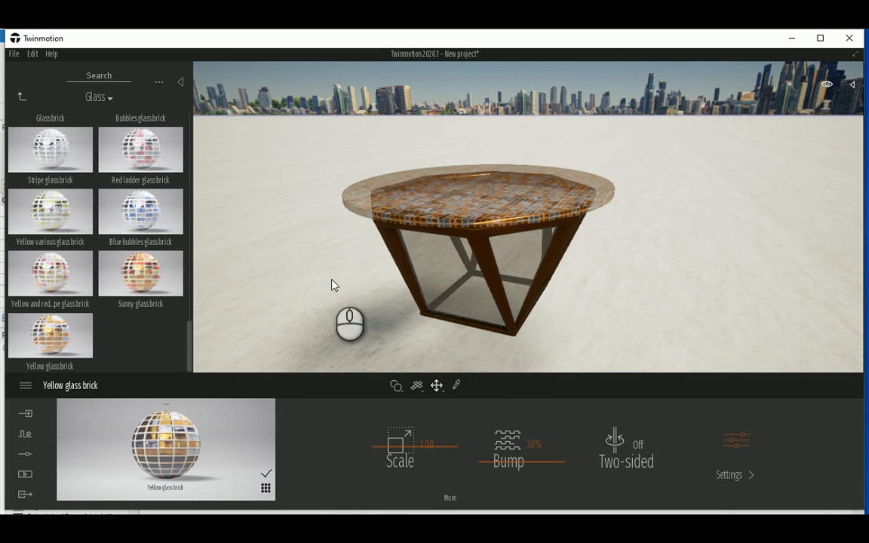
scroll(345, 292, up, 3)
scroll(345, 292, down, 3)
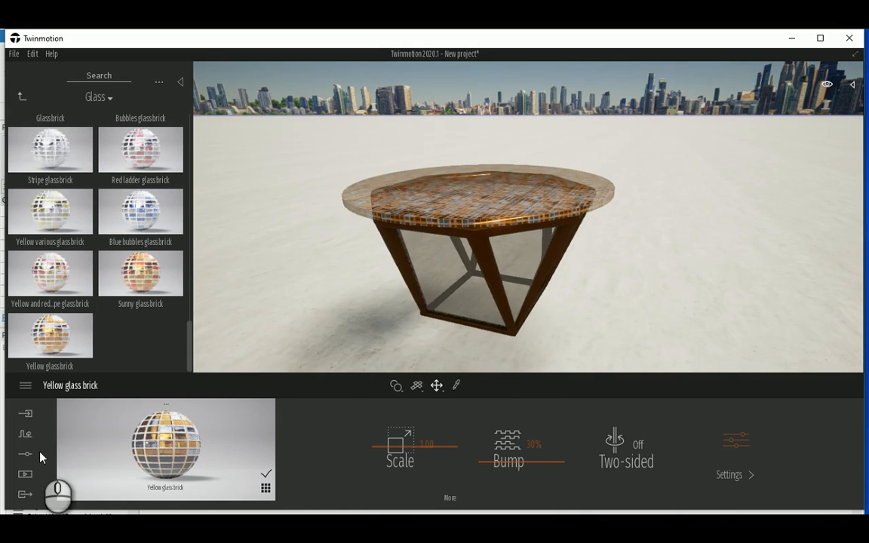
Create a media image of the table from the current view
click(24, 474)
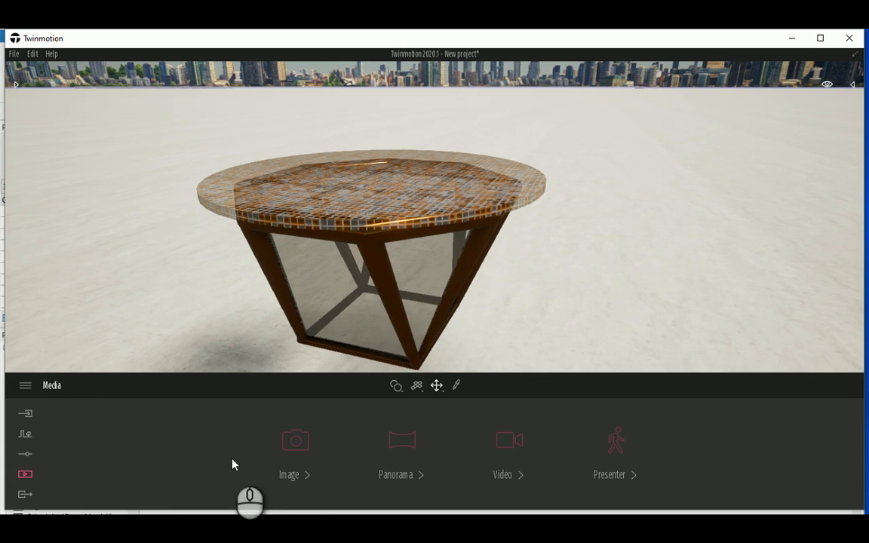
click(297, 453)
click(92, 443)
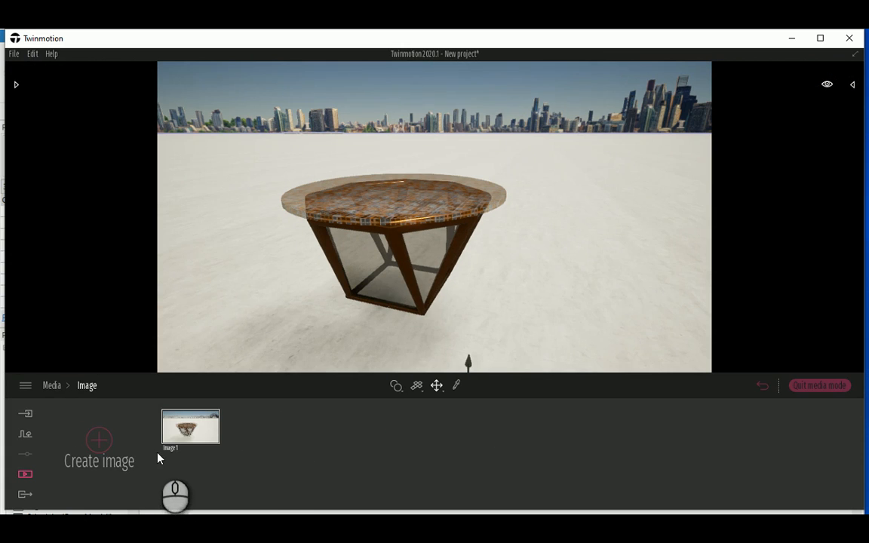
Examine the finished table from a closer, raised viewpoint that looks down onto its top
scroll(305, 269, up, 10)
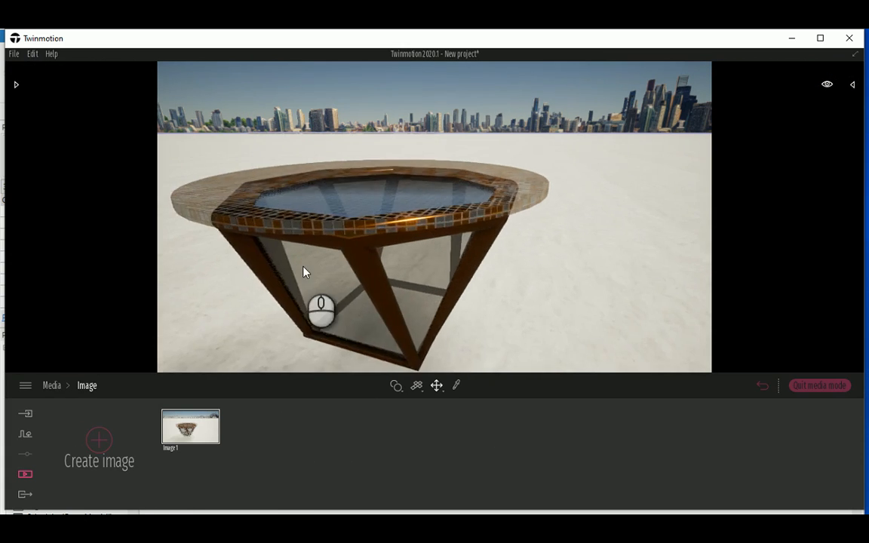
scroll(358, 227, down, 8)
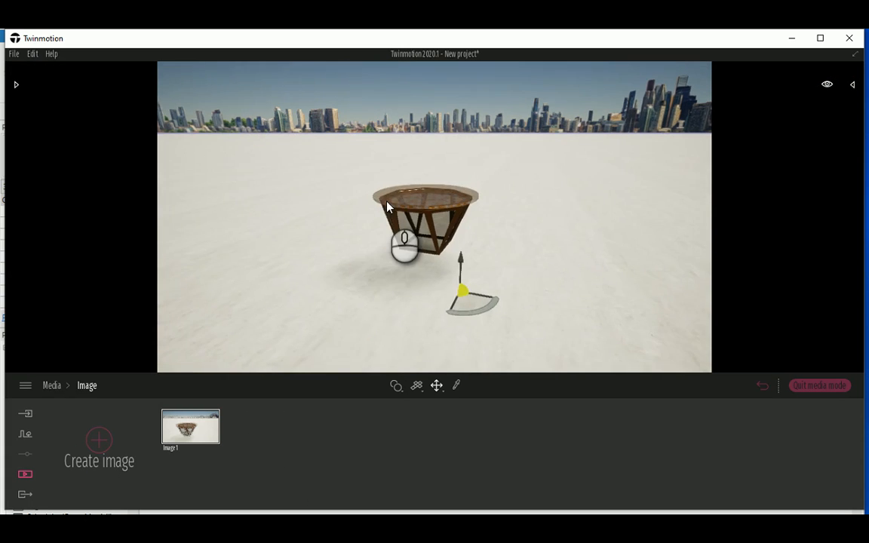
right_drag(386, 203, 432, 74)
right_drag(454, 196, 362, 113)
click(428, 181)
scroll(363, 113, down, 5)
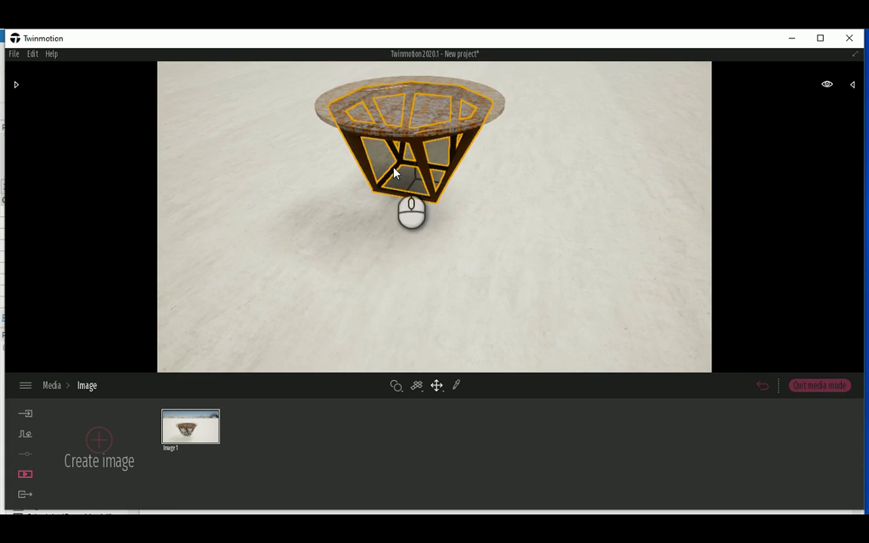
scroll(401, 91, up, 4)
middle_drag(401, 98, 402, 97)
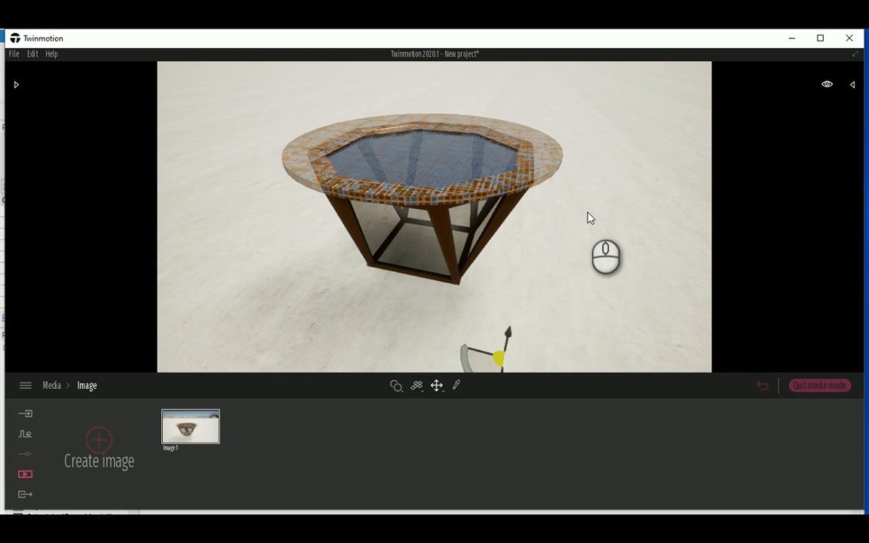
scroll(305, 242, up, 1)
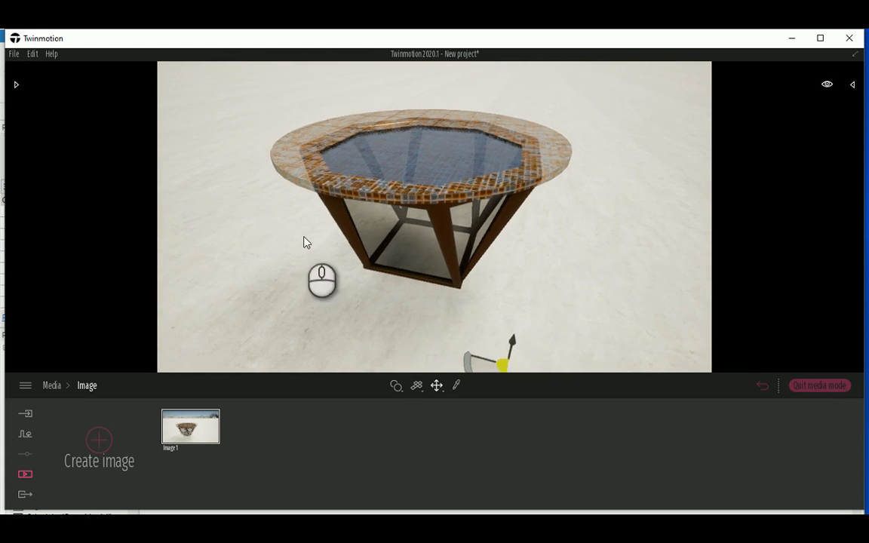
scroll(318, 225, up, 5)
scroll(318, 228, down, 5)
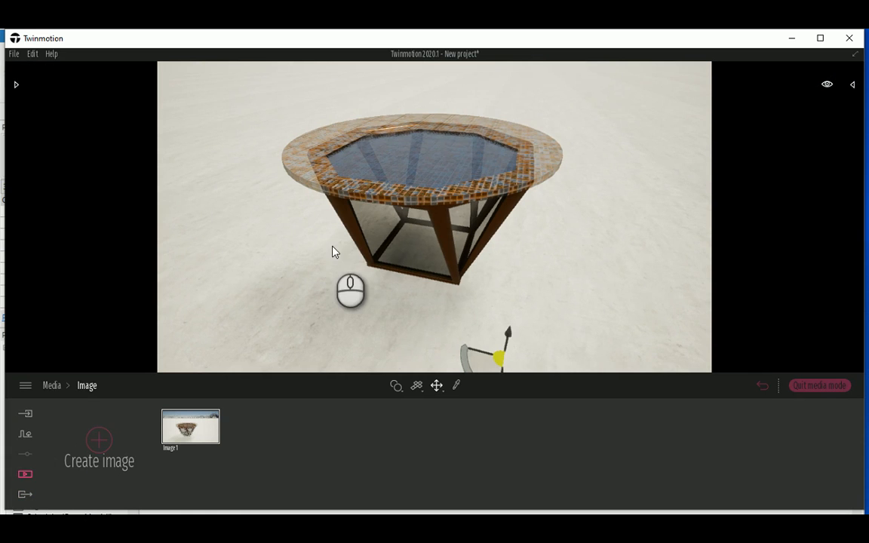
middle_drag(332, 247, 330, 247)
Create a second media image of the table from the current raised view, and compare it with the first saved image
click(25, 494)
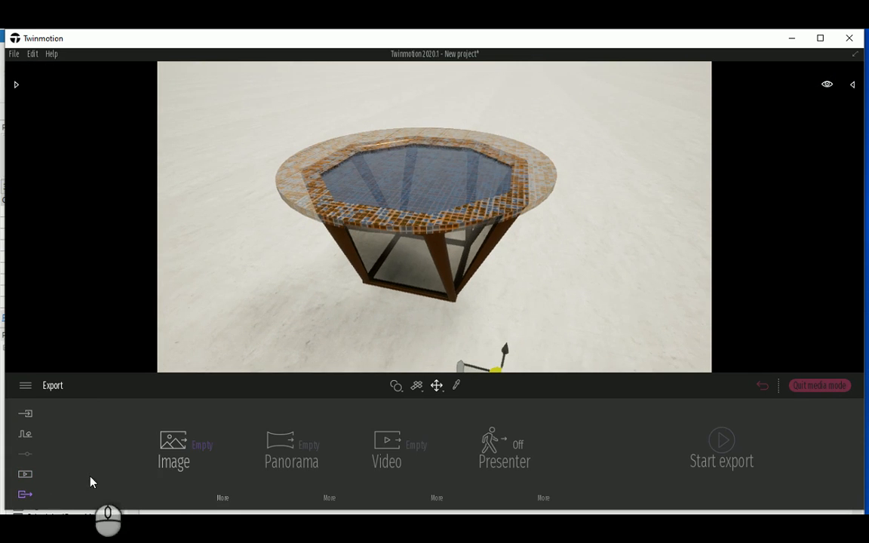
click(162, 477)
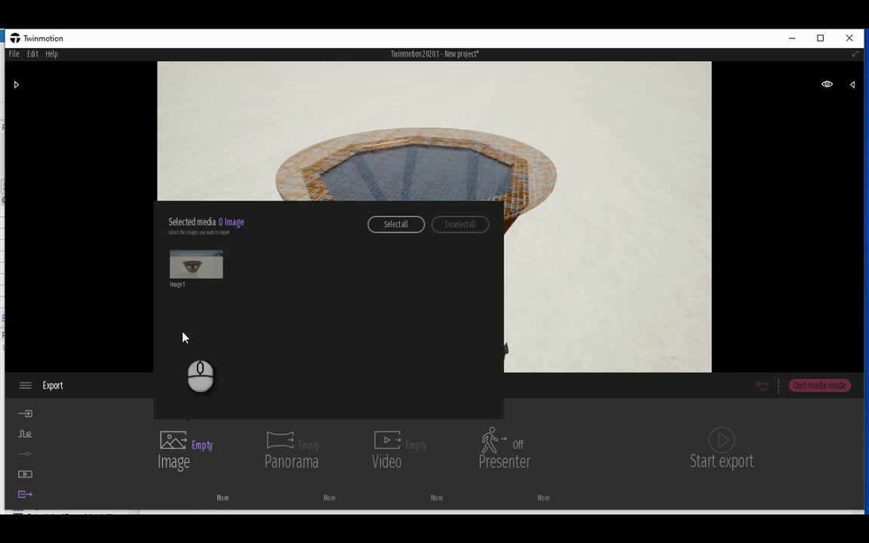
click(26, 474)
click(291, 467)
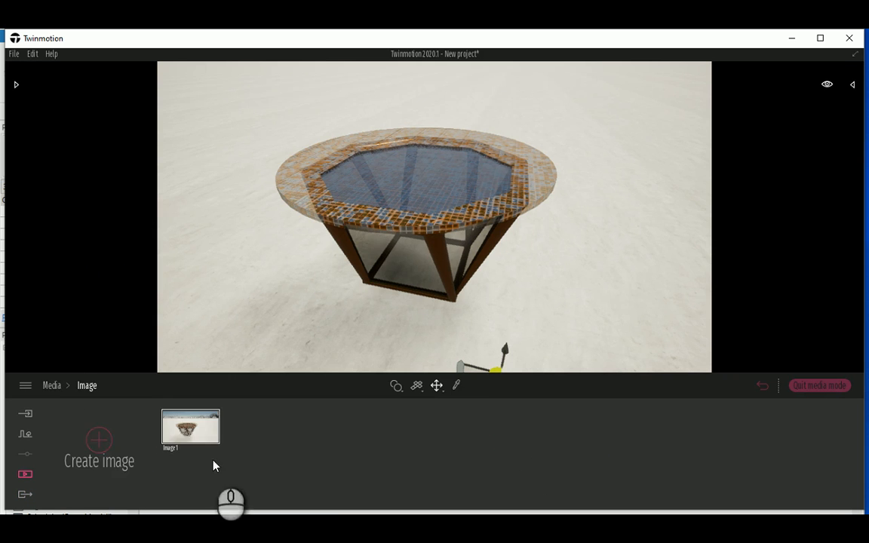
click(102, 443)
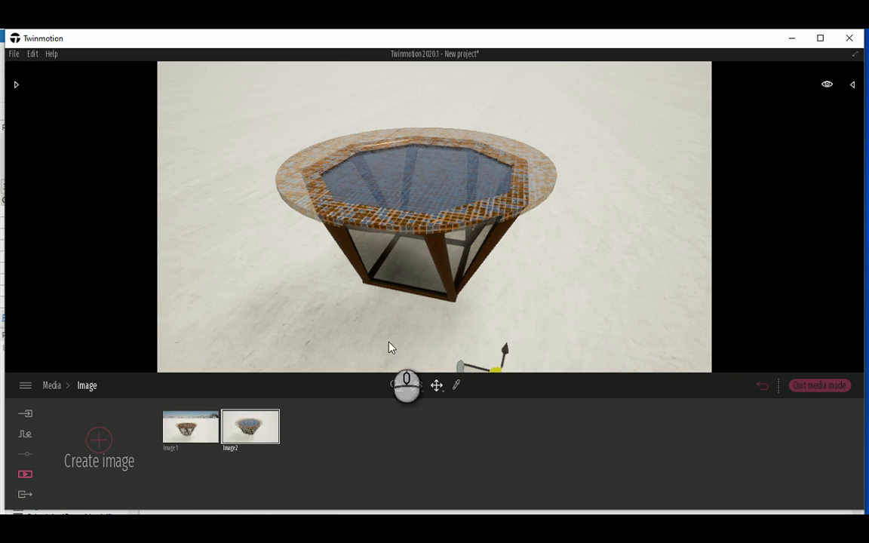
click(185, 428)
click(249, 436)
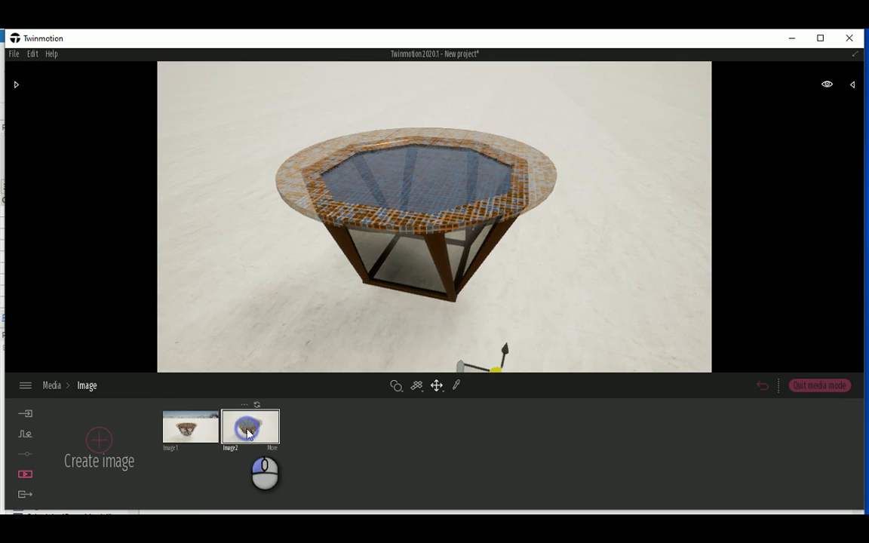
Export only Image2 as a still image into the Downloads folder
click(25, 494)
click(175, 452)
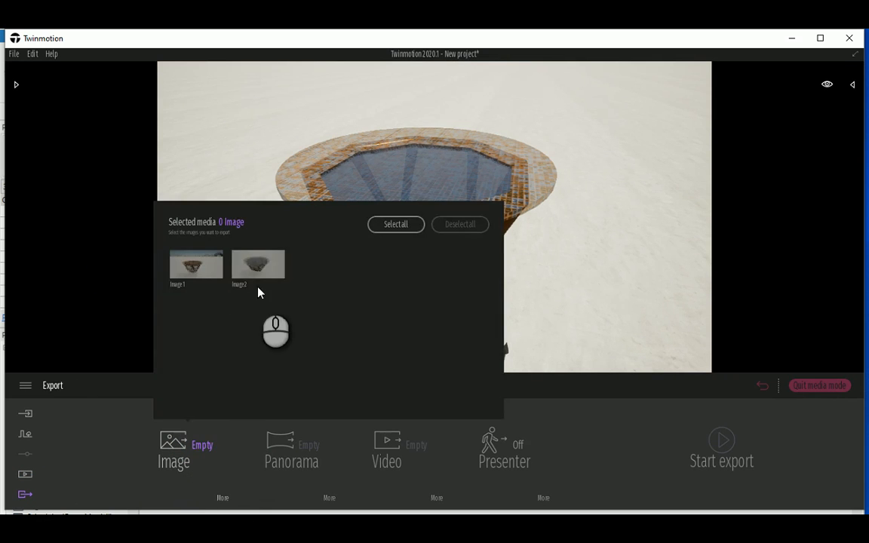
click(257, 264)
click(699, 451)
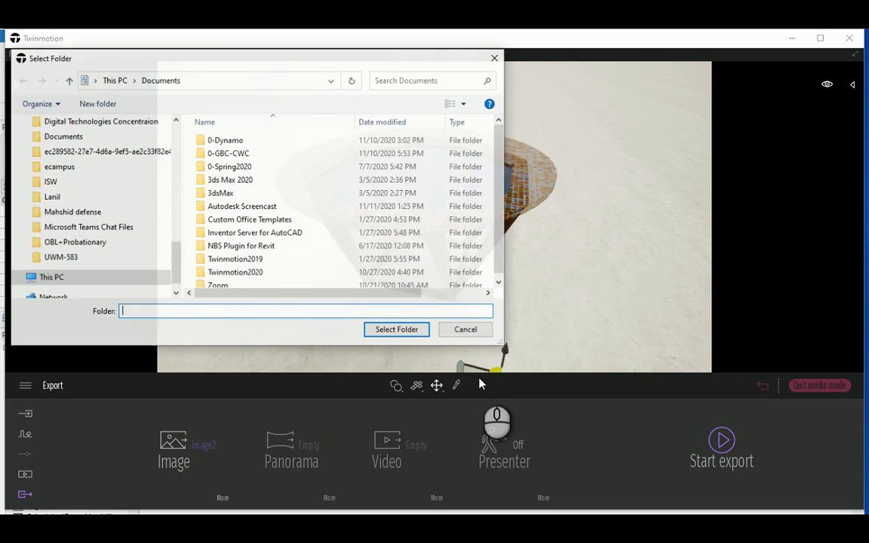
scroll(151, 144, up, 10)
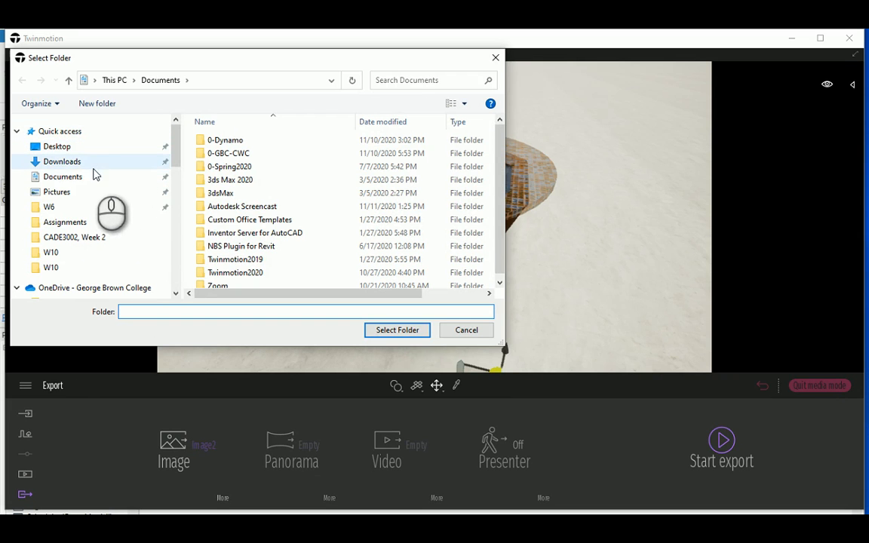
click(89, 160)
click(388, 332)
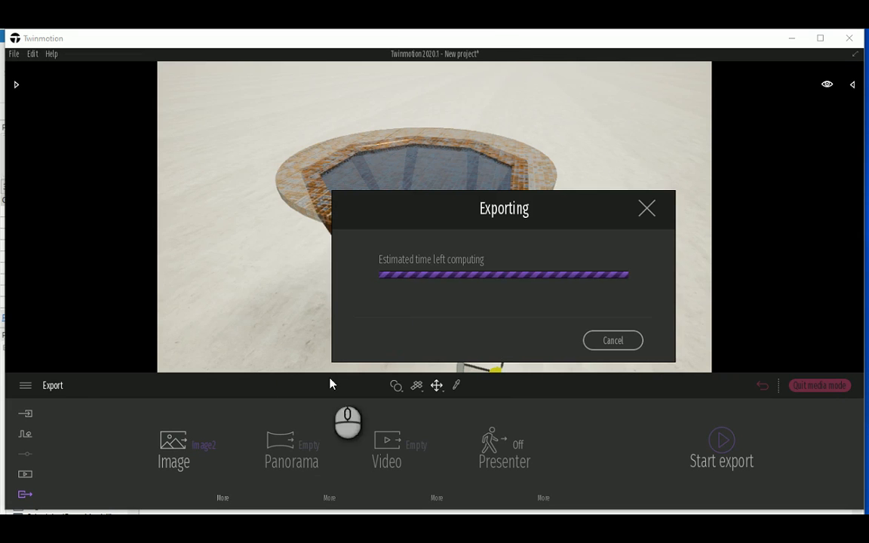